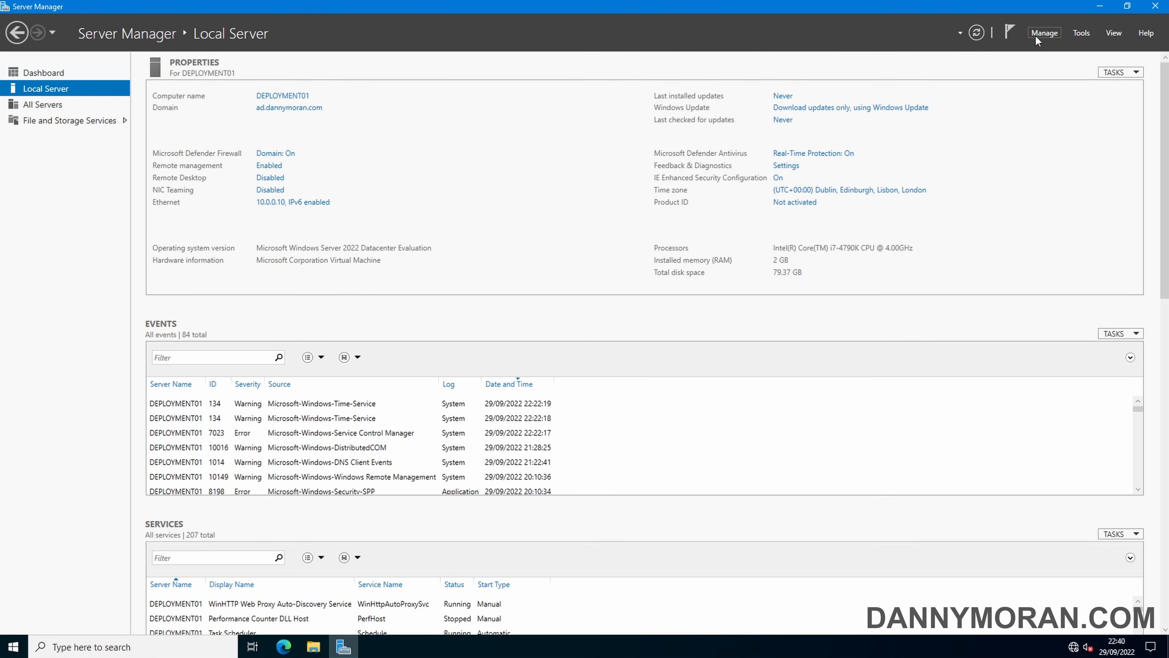
Start the Add Roles and Features wizard with a role-based installation on this server
left_click(1045, 34)
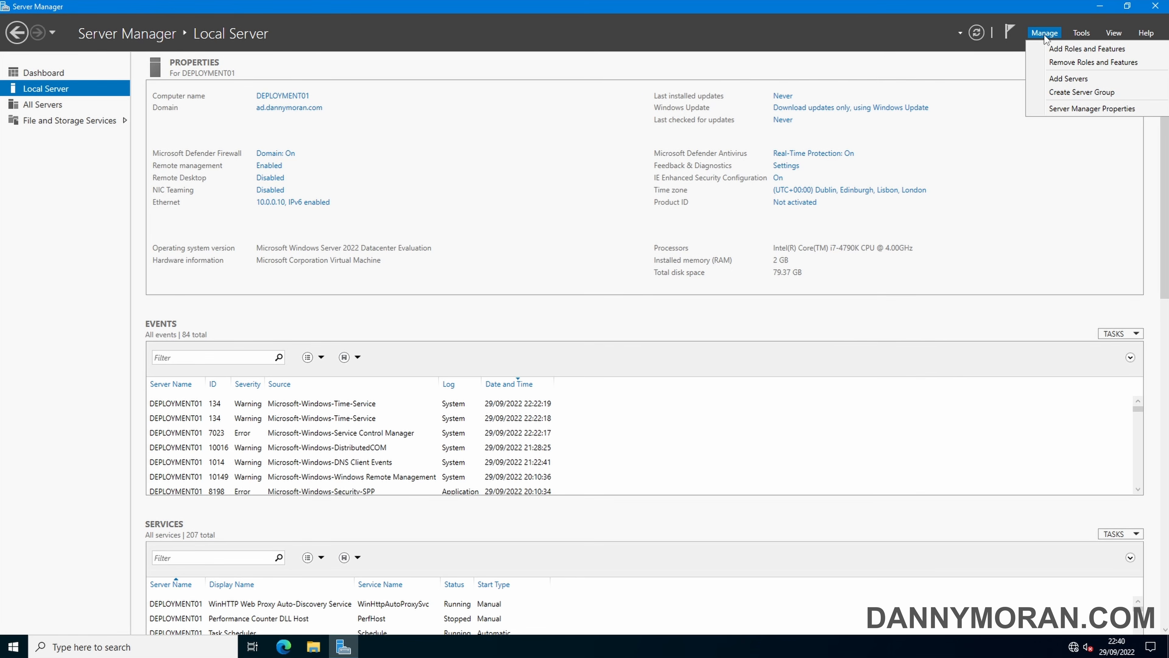
left_click(1057, 49)
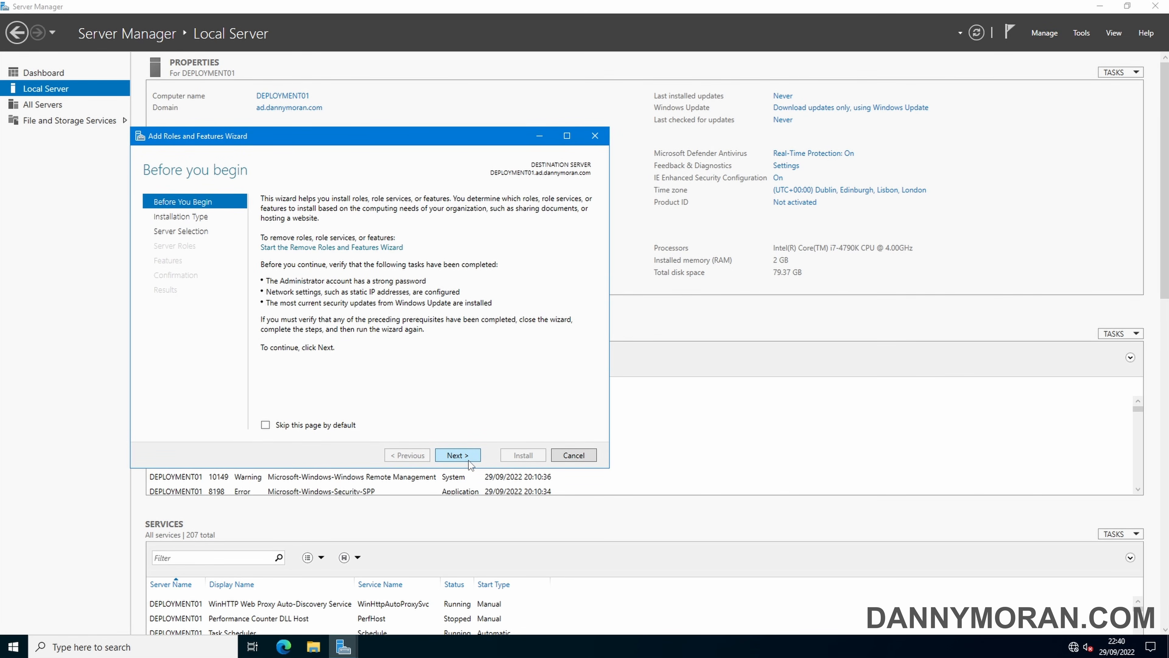
left_click(468, 459)
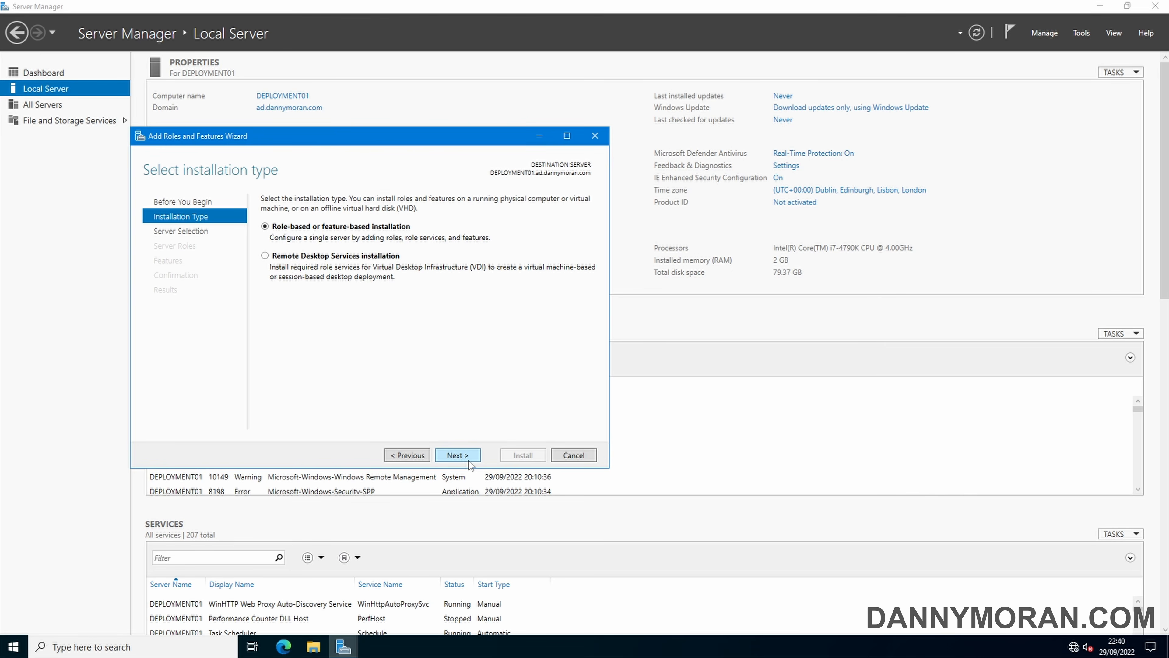
left_click(469, 460)
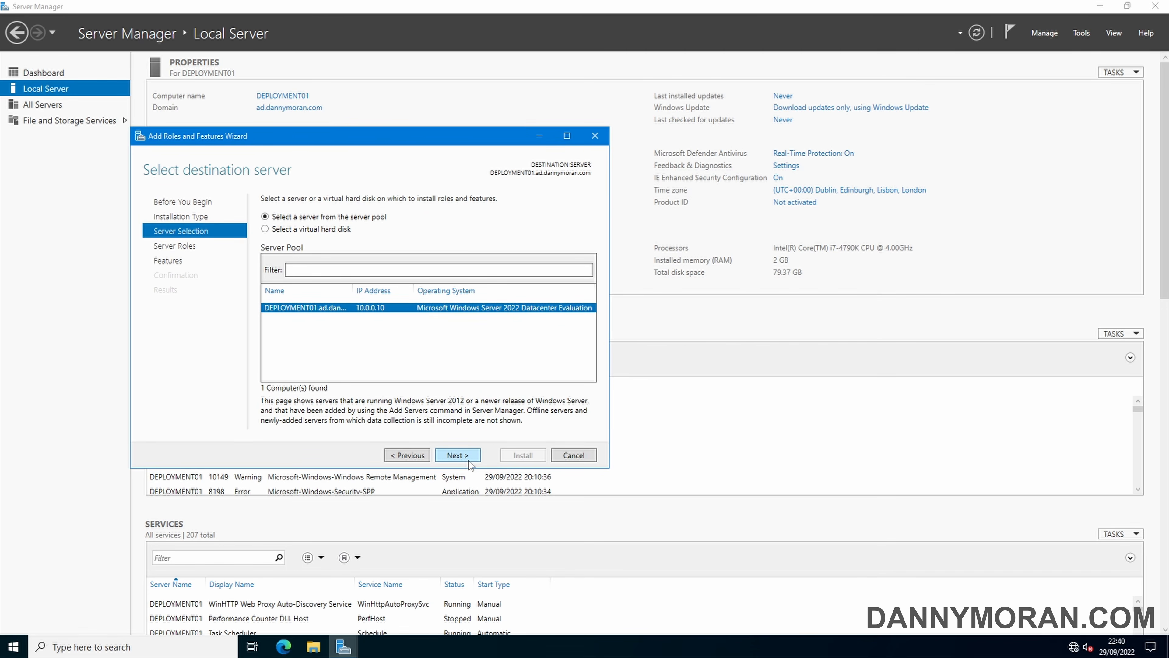
left_click(469, 460)
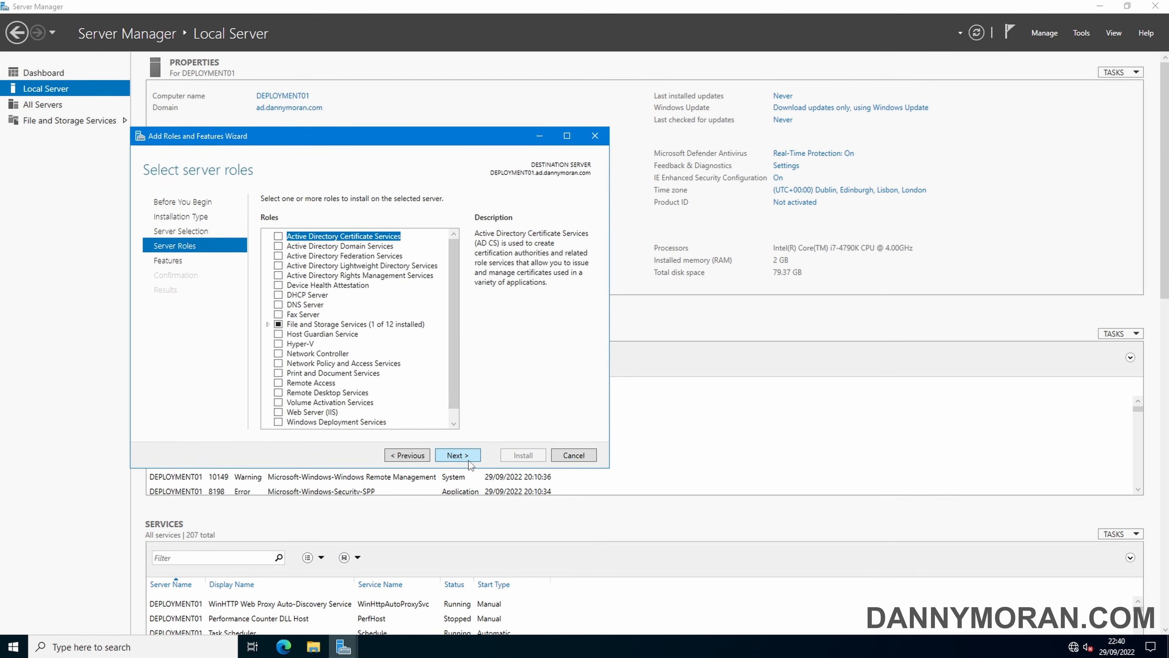
scroll(384, 380, "down", 1)
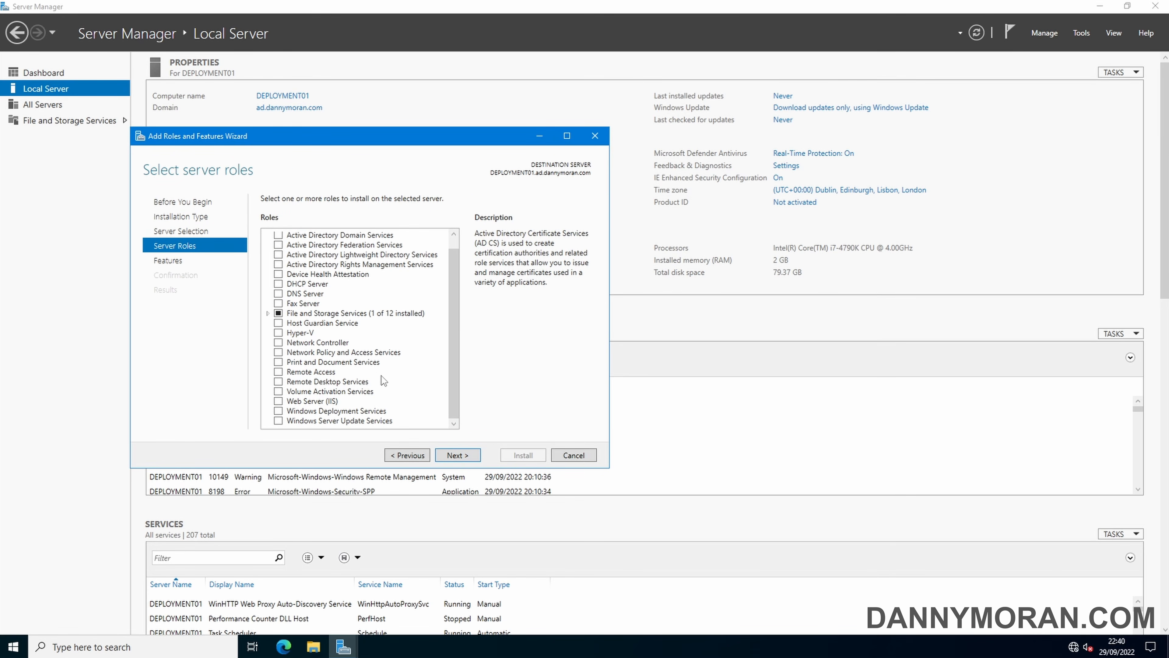
Add Windows Deployment Services with its management tools, Deployment Server and Transport Server, and install it
left_click(279, 412)
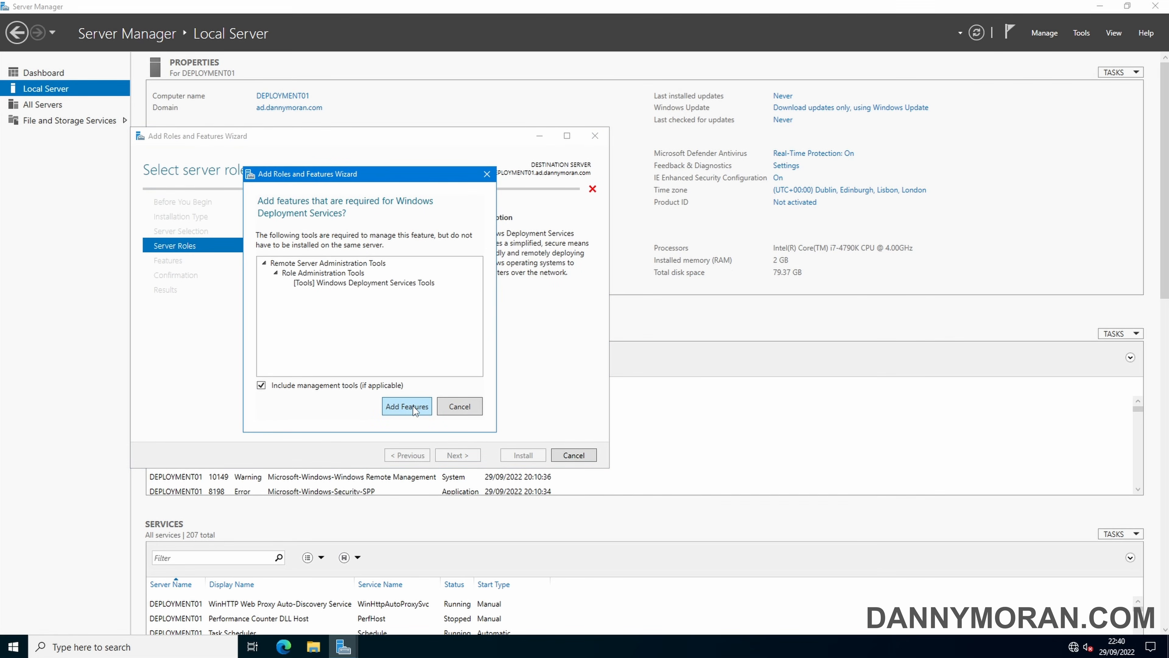
left_click(406, 406)
left_click(458, 456)
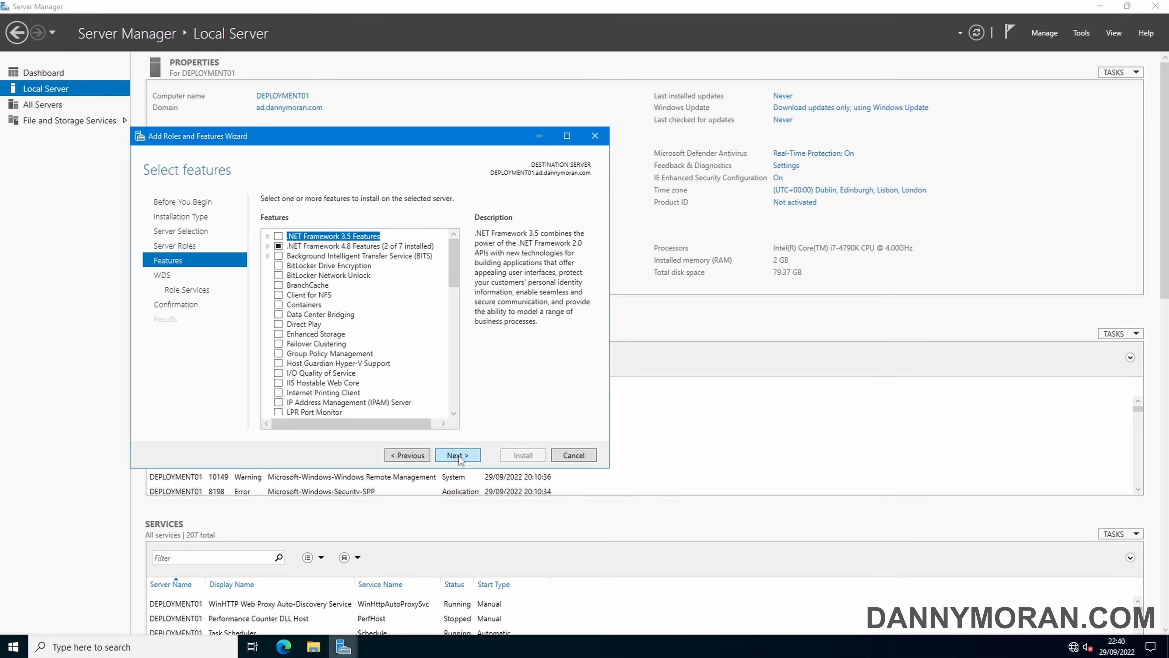
left_click(458, 455)
left_click(458, 455)
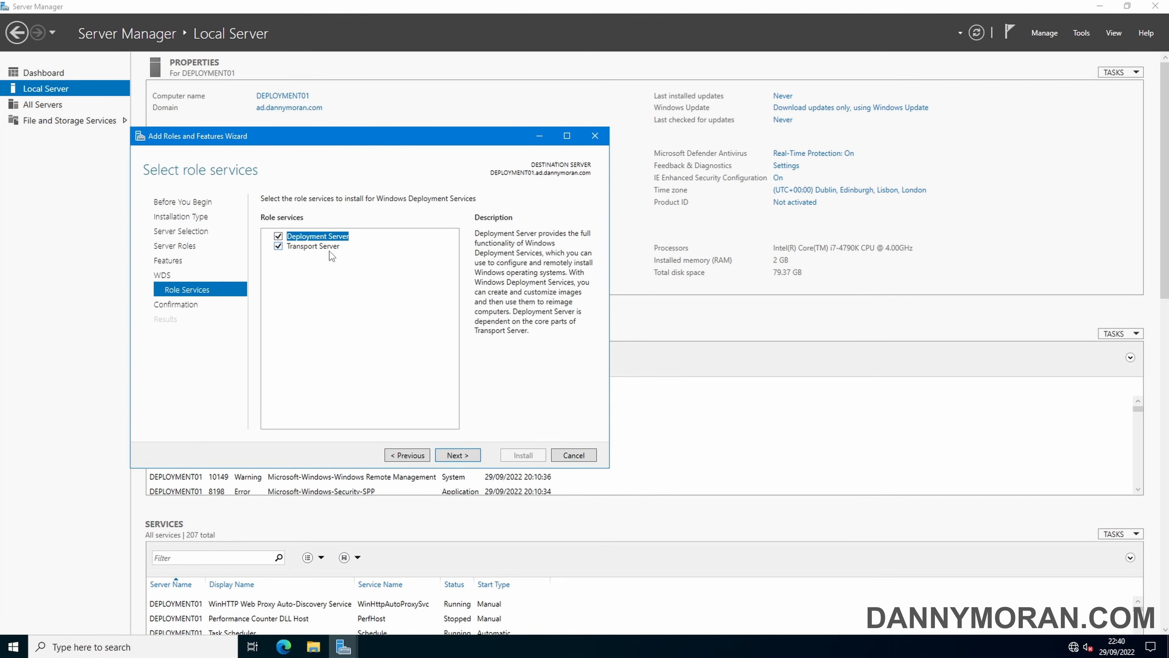
left_click(458, 455)
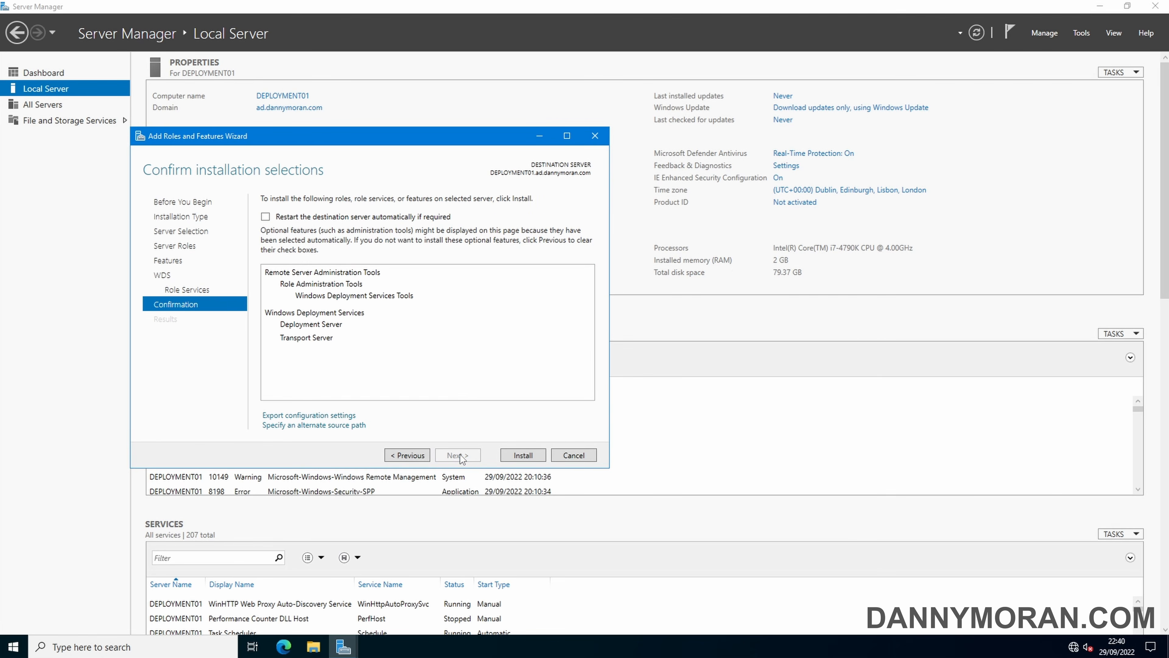
left_click(523, 455)
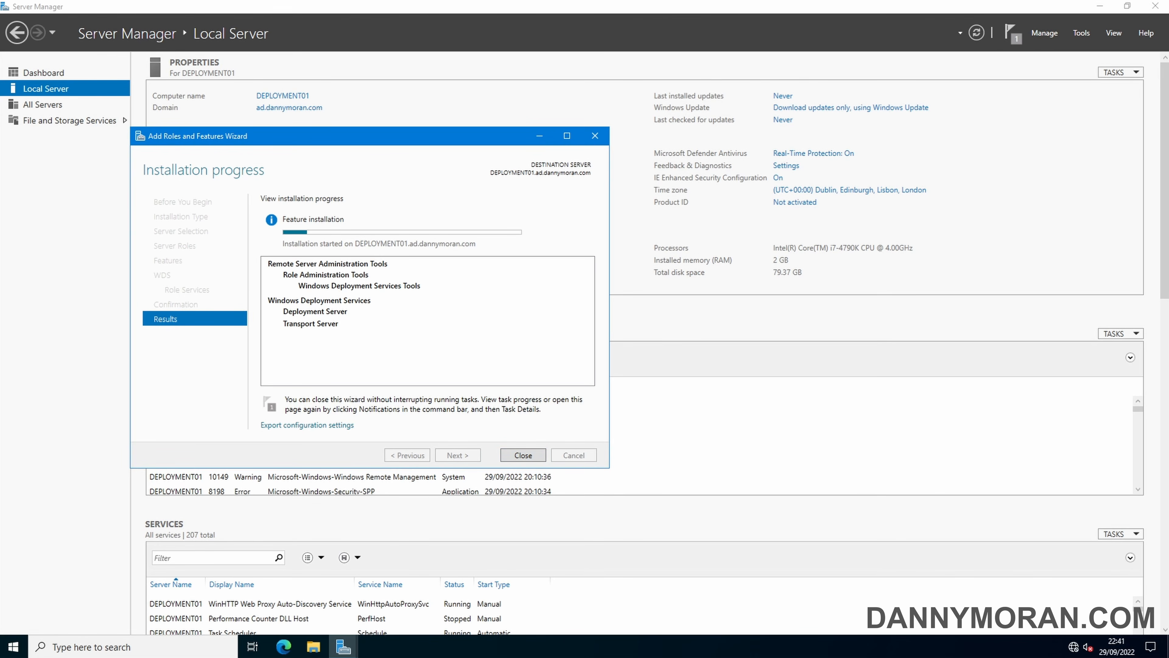
Open the Microsoft Deployment Toolkit download page and expand its Details section
key("alt+Tab")
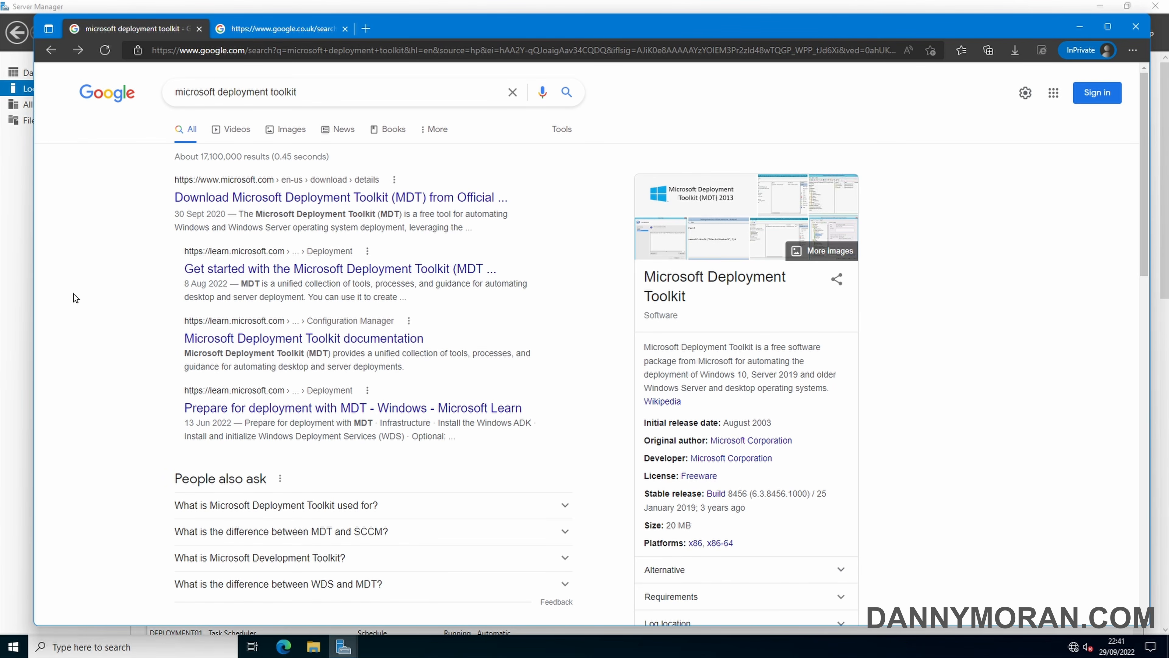
left_click(224, 198)
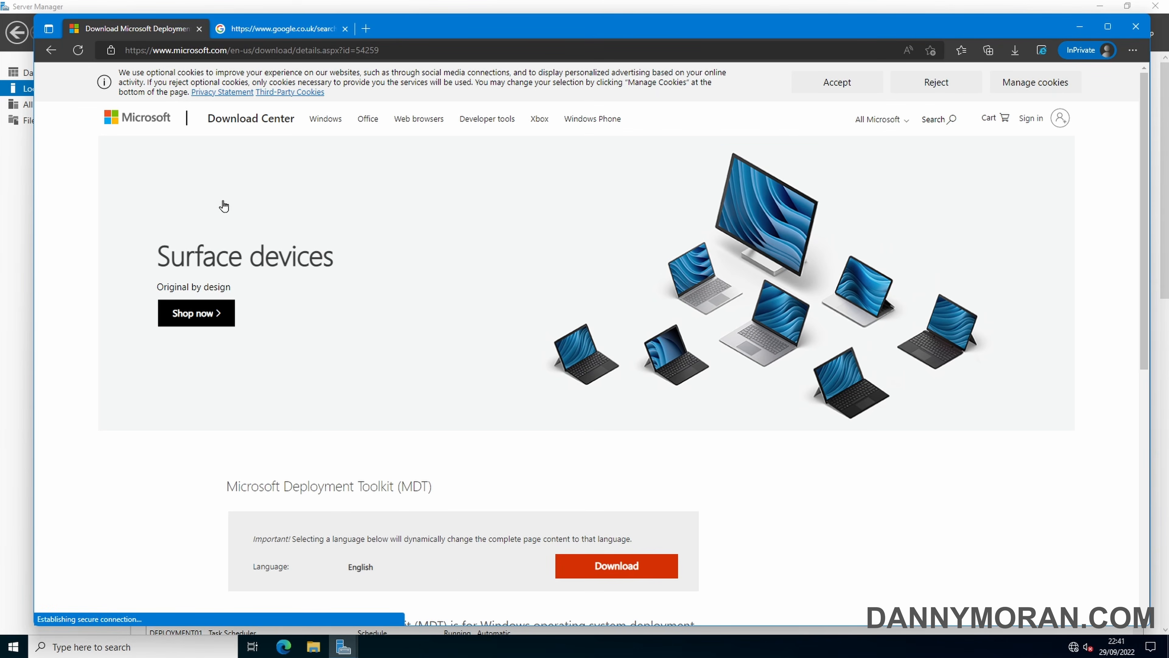
scroll(224, 206, "down", 5)
left_click(265, 414)
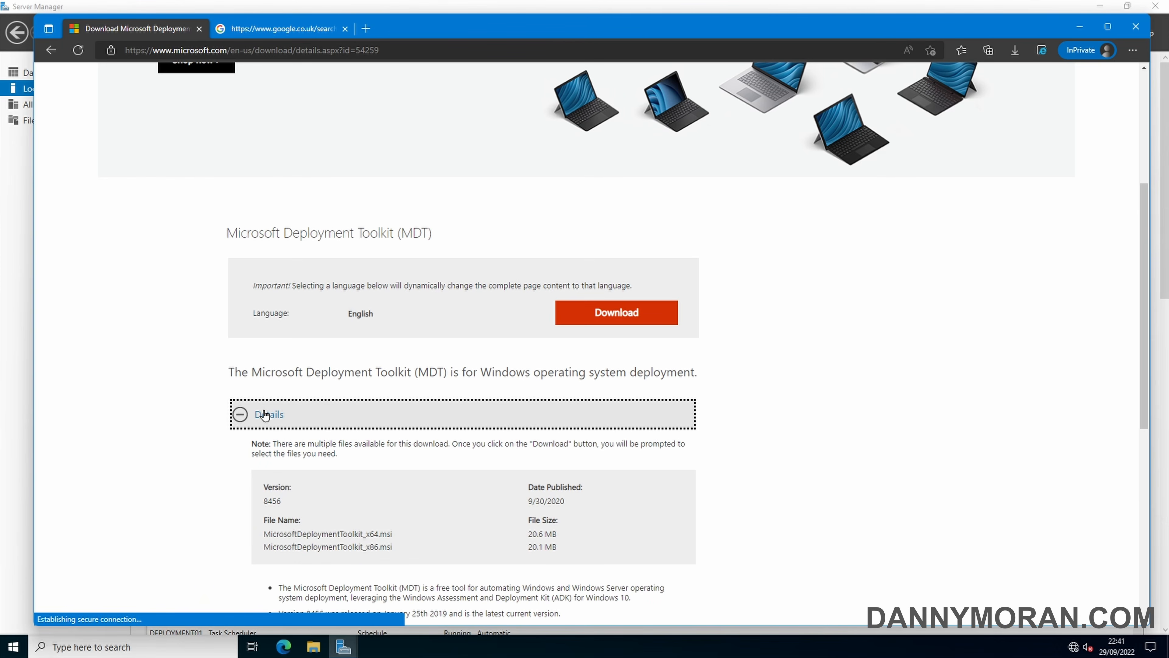
scroll(272, 417, "down", 2)
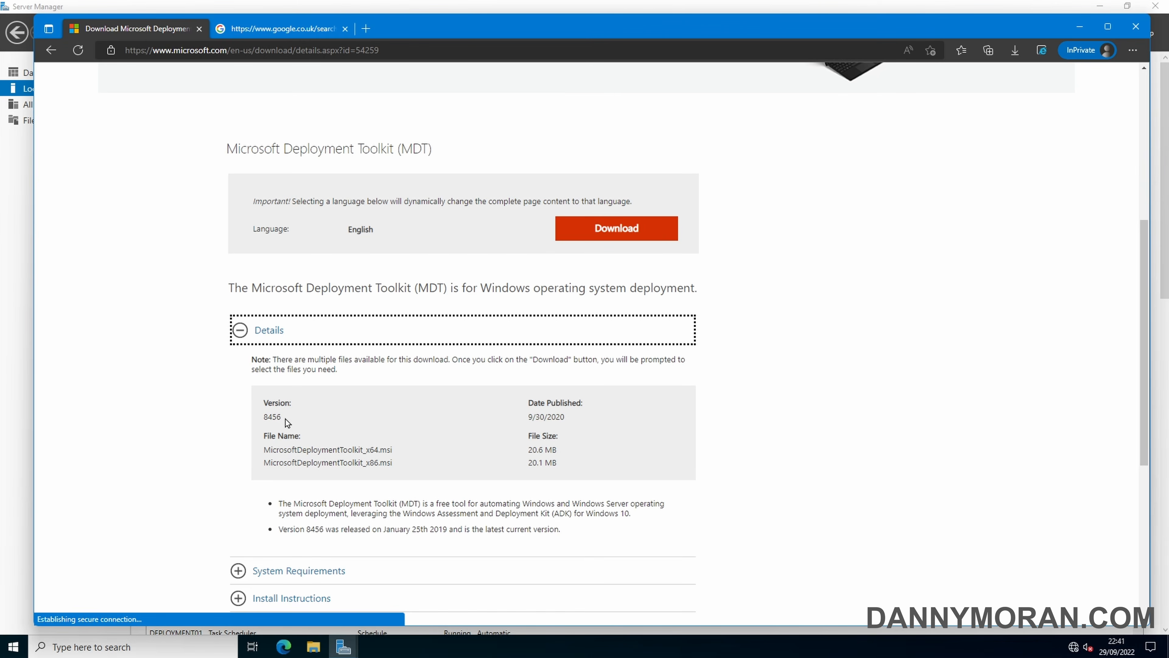
Download MicrosoftDeploymentToolkit_x64.msi, then show the 'windows adk download' search results
left_click(626, 226)
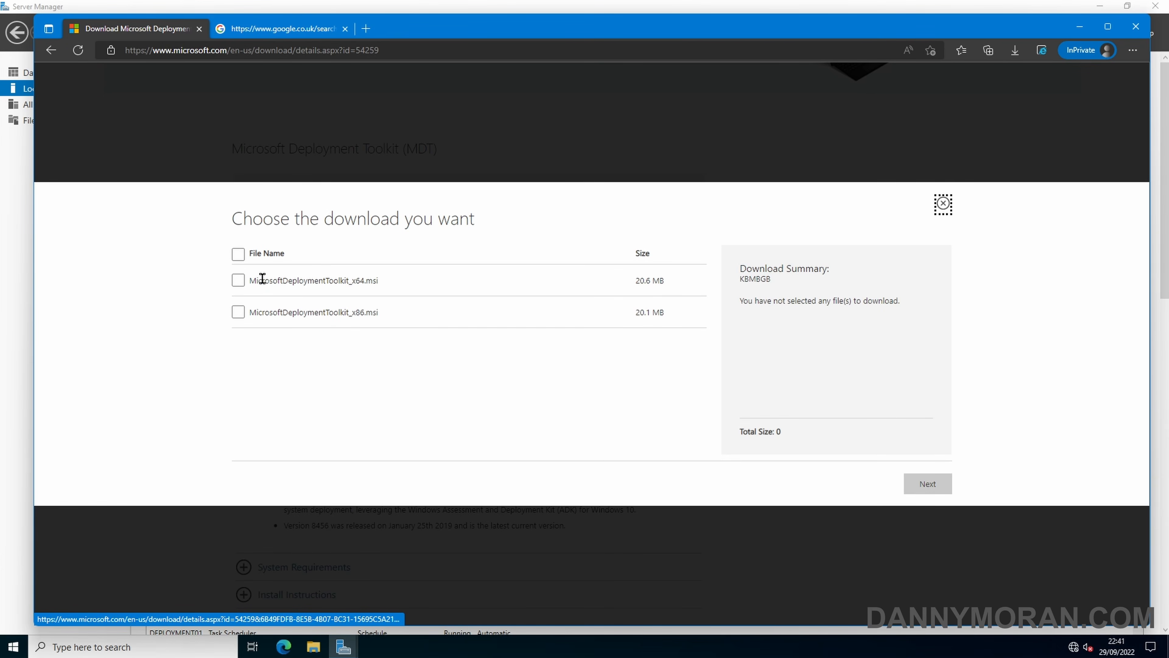
left_click(239, 281)
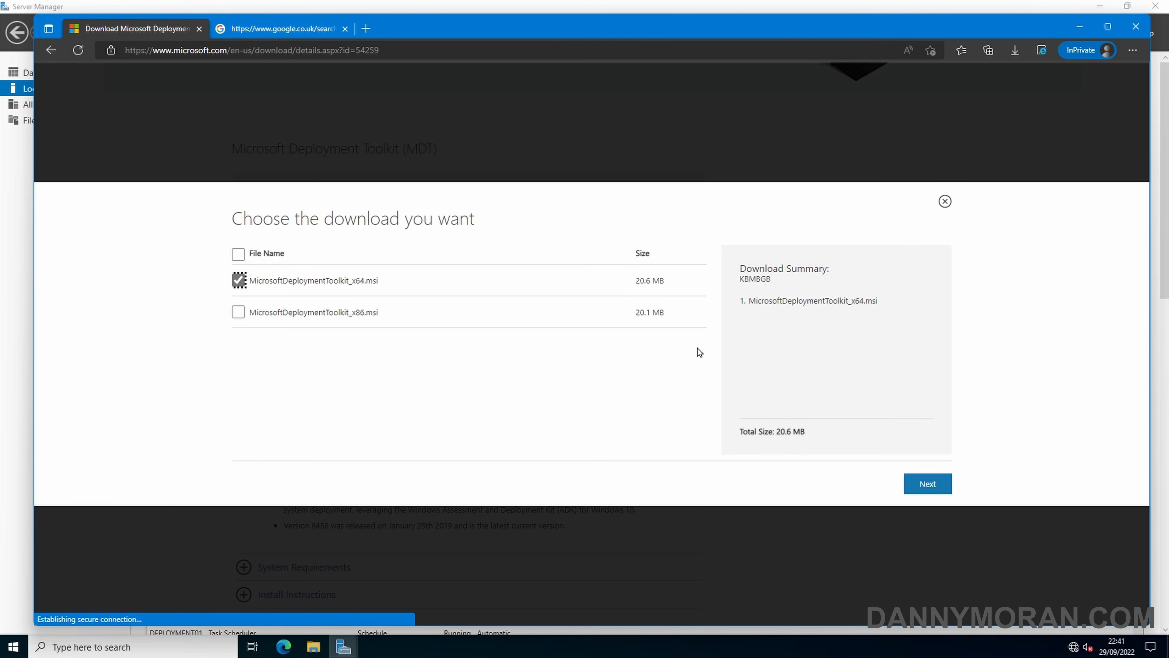
left_click(929, 486)
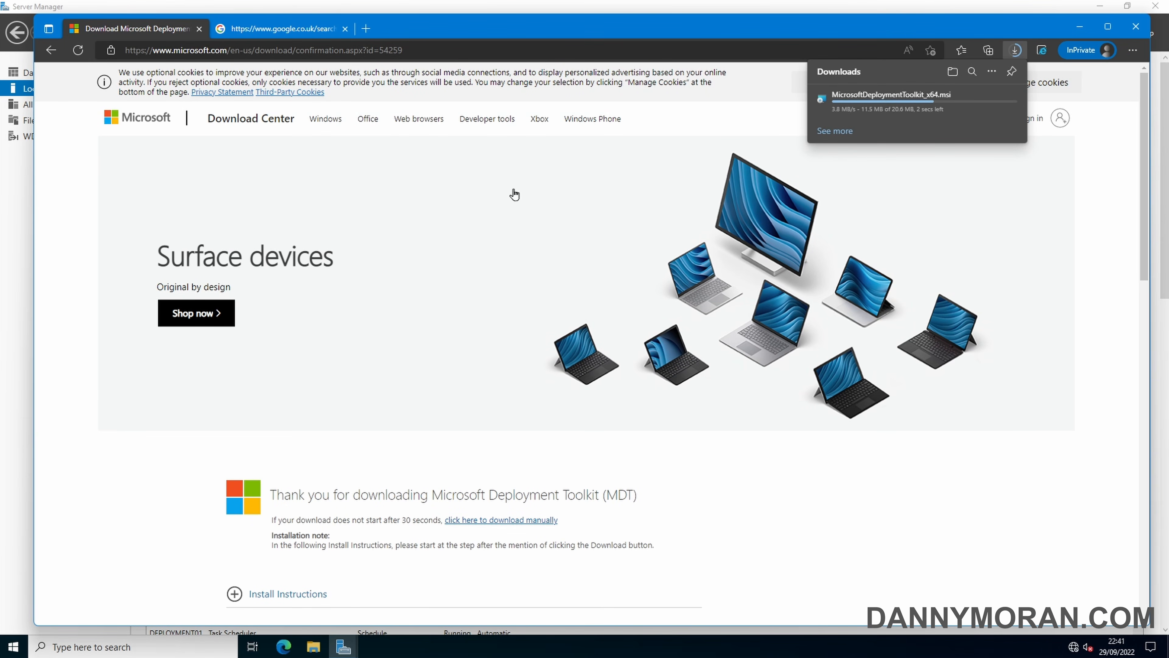
left_click(276, 29)
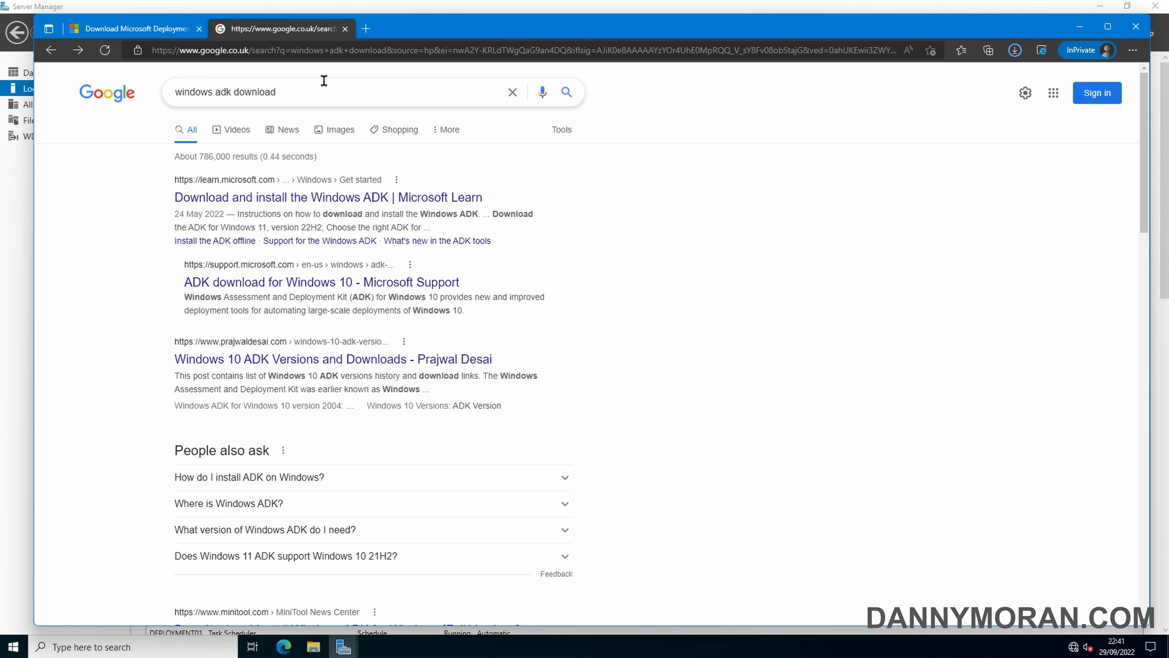
Download the Windows ADK for Windows 11, version 22H2 from the Microsoft Learn page
left_click(338, 199)
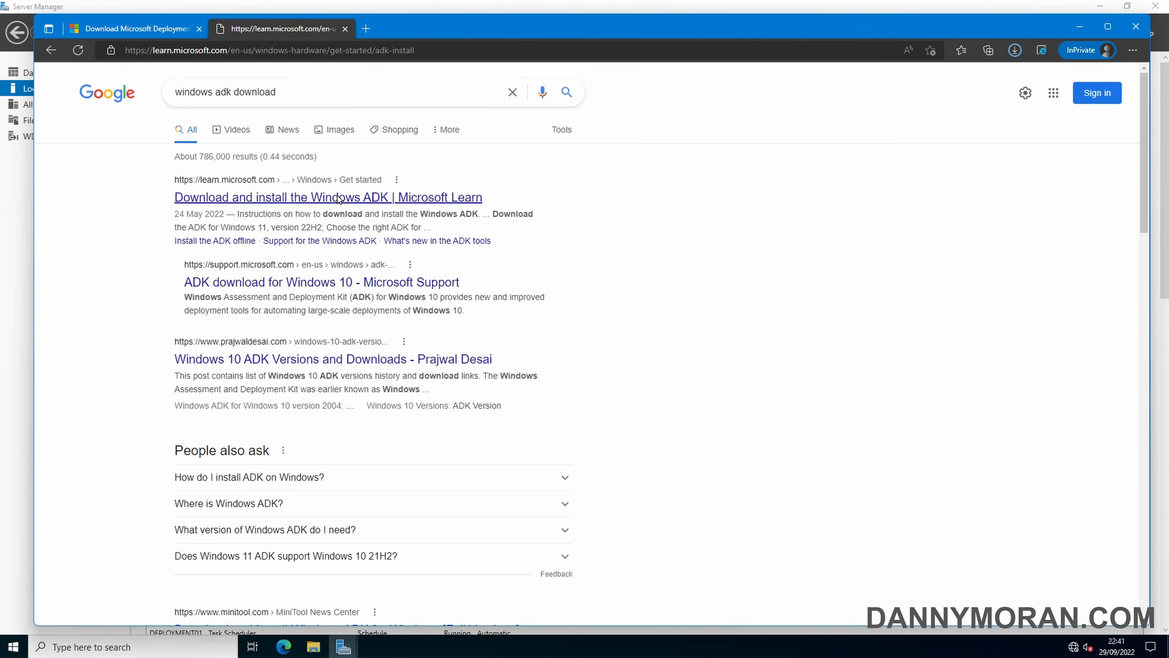
scroll(337, 199, "down", 2)
scroll(337, 199, "down", 6)
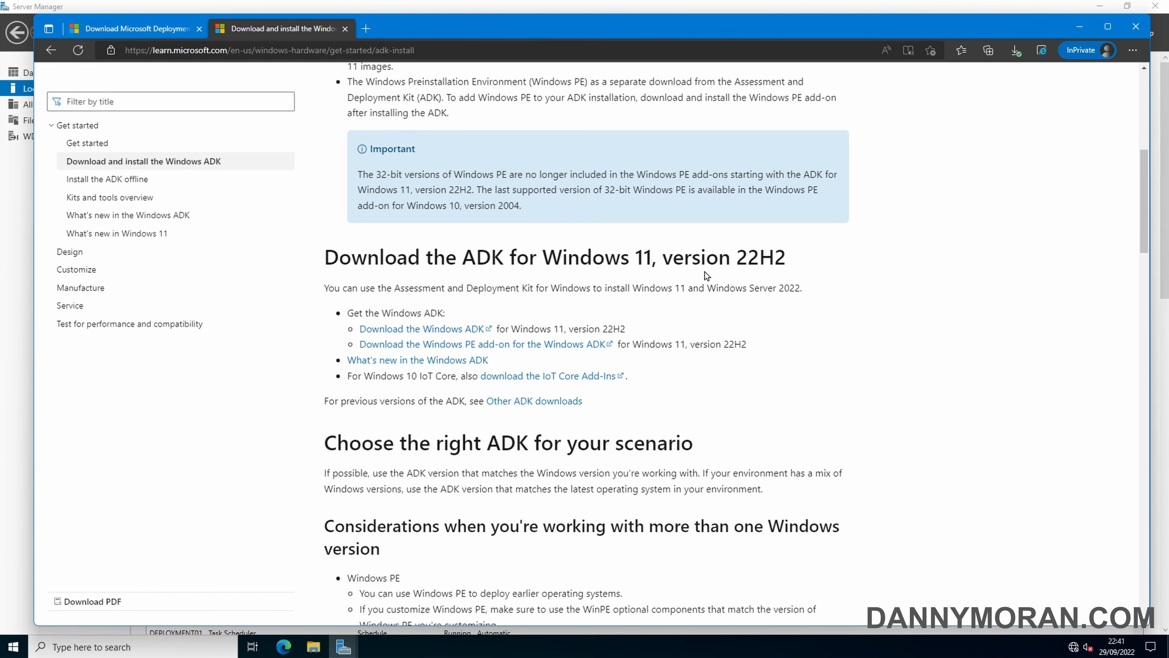
left_click(445, 331)
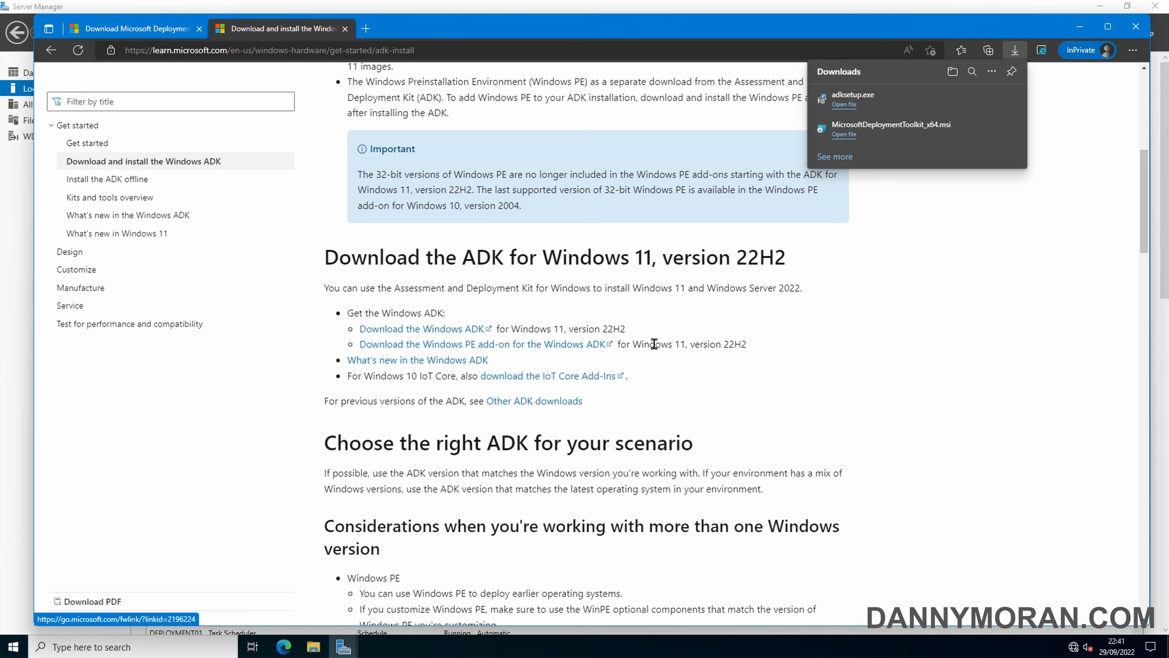
Download the Windows PE add-on for version 2004 and minimize Edge
left_click_drag(751, 345, 638, 345)
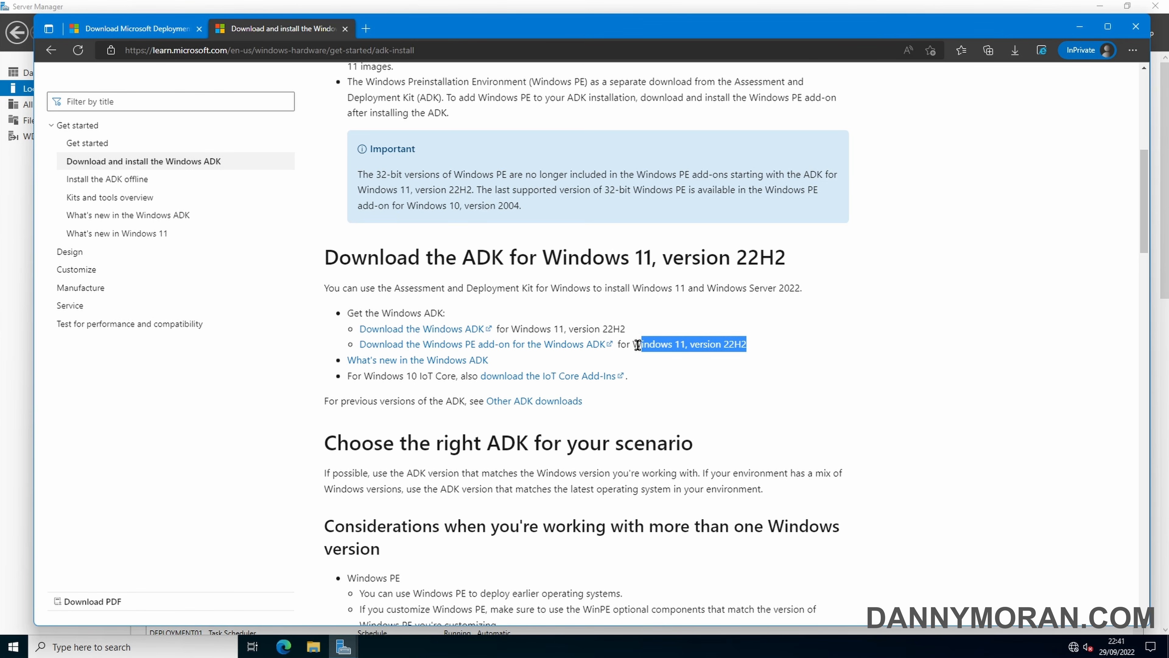
left_click(632, 345)
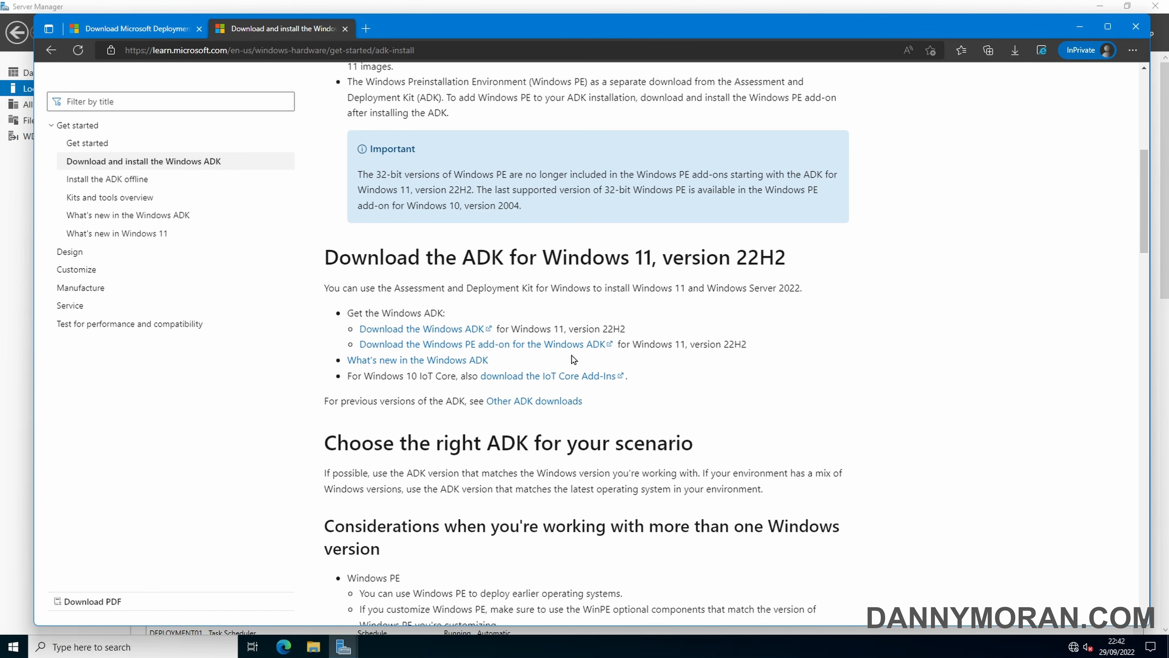
scroll(570, 358, "down", 10)
scroll(569, 359, "down", 6)
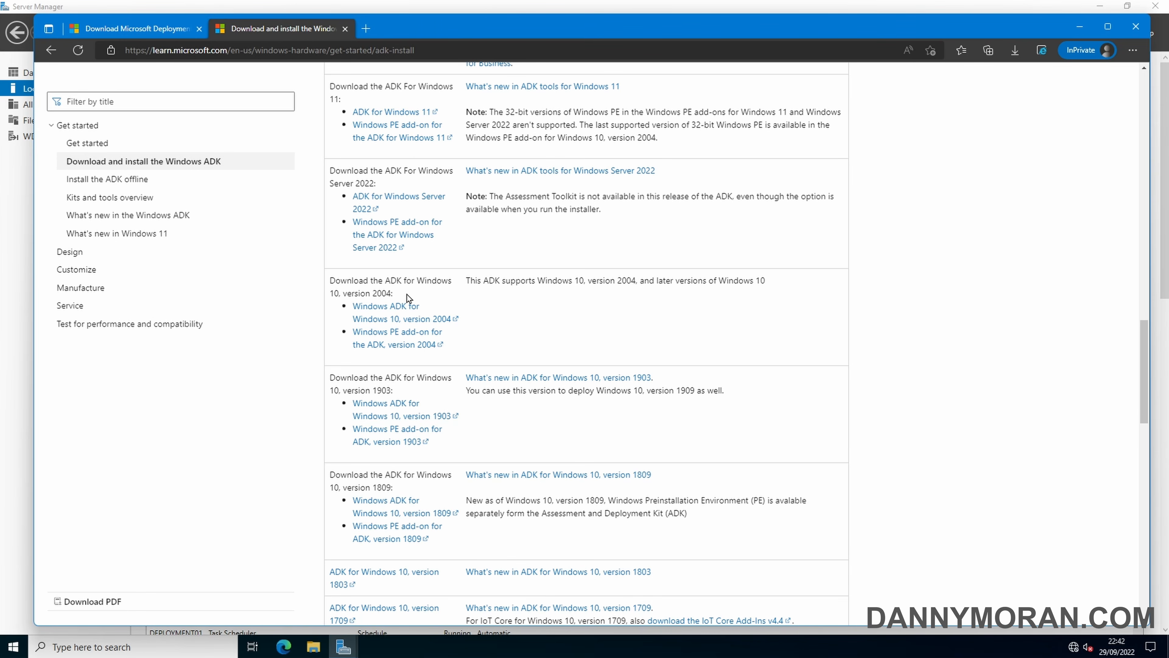
left_click(399, 346)
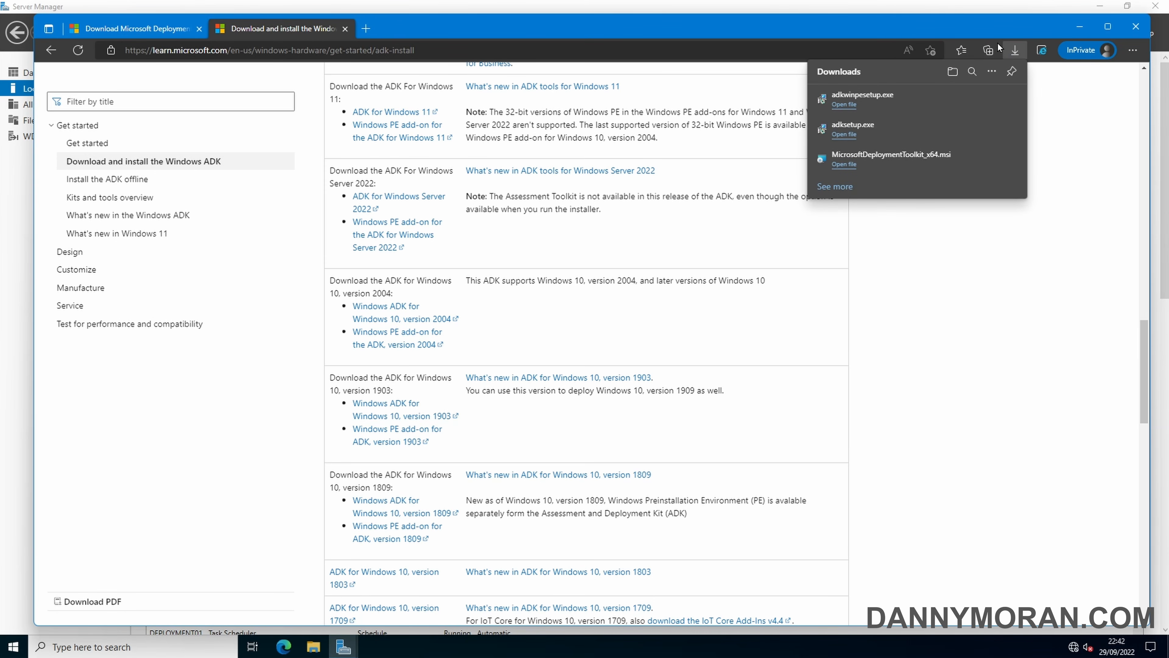
left_click(1077, 28)
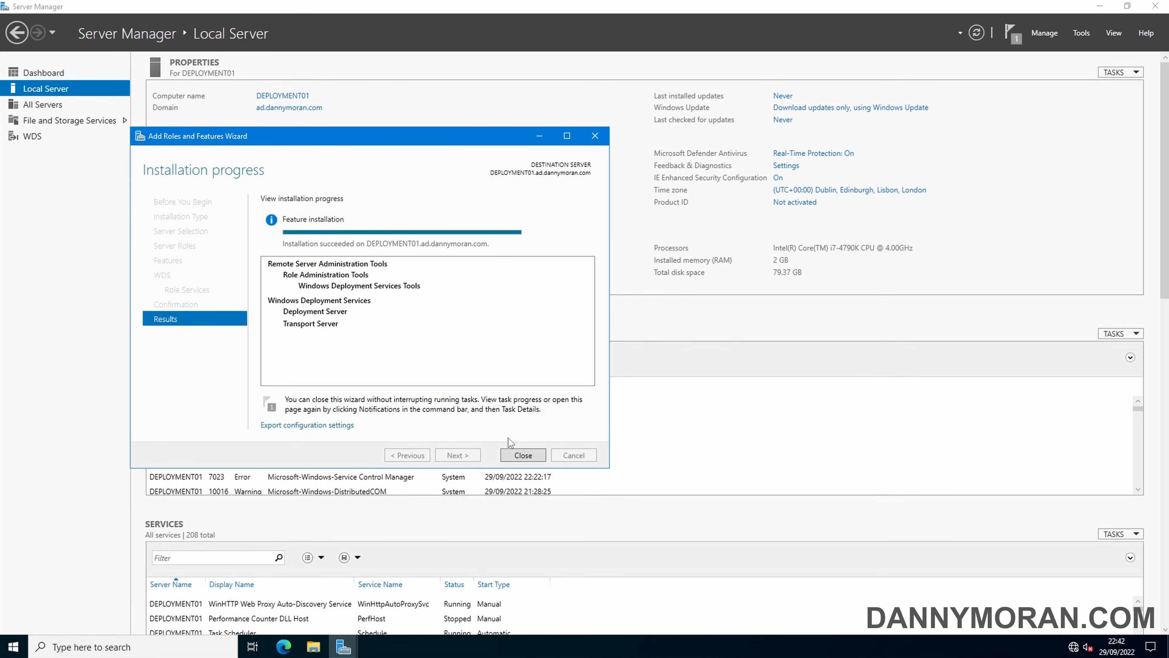
Close the completed roles wizard and launch the Windows Deployment Services console from Tools
left_click(530, 456)
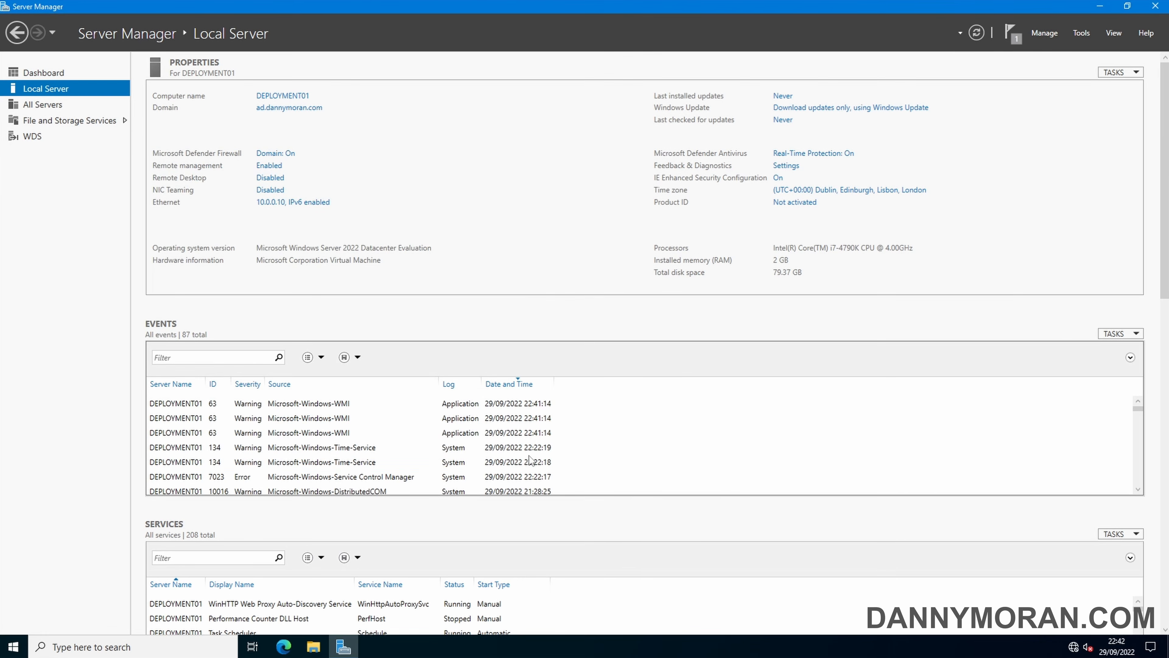
left_click(1086, 34)
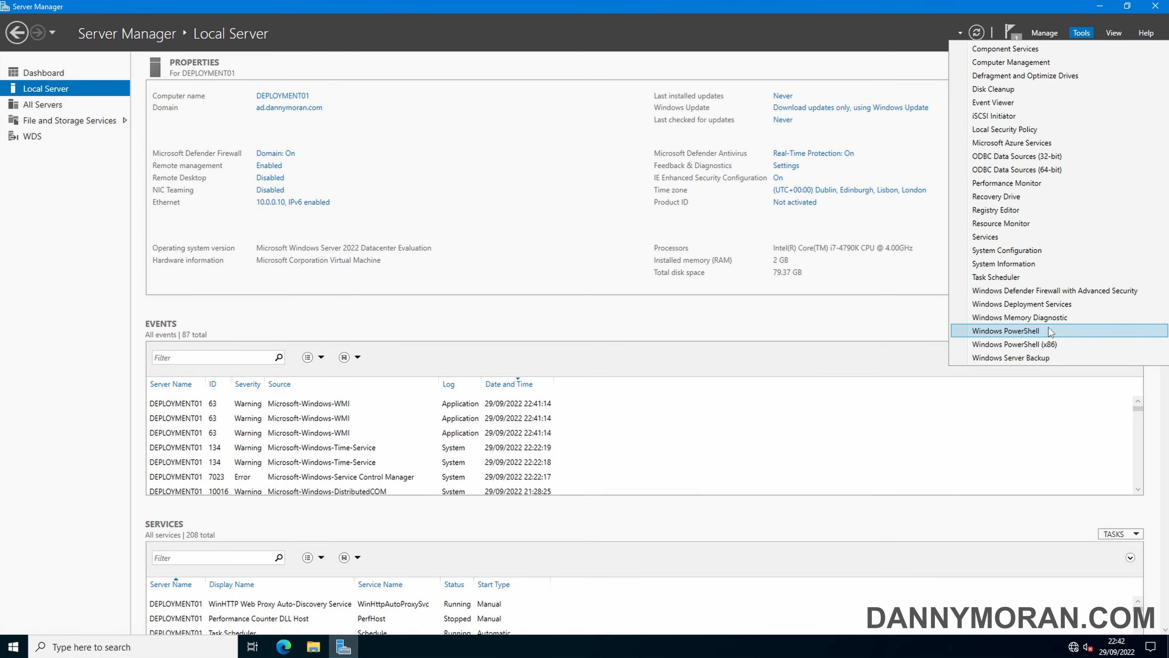
left_click(1074, 308)
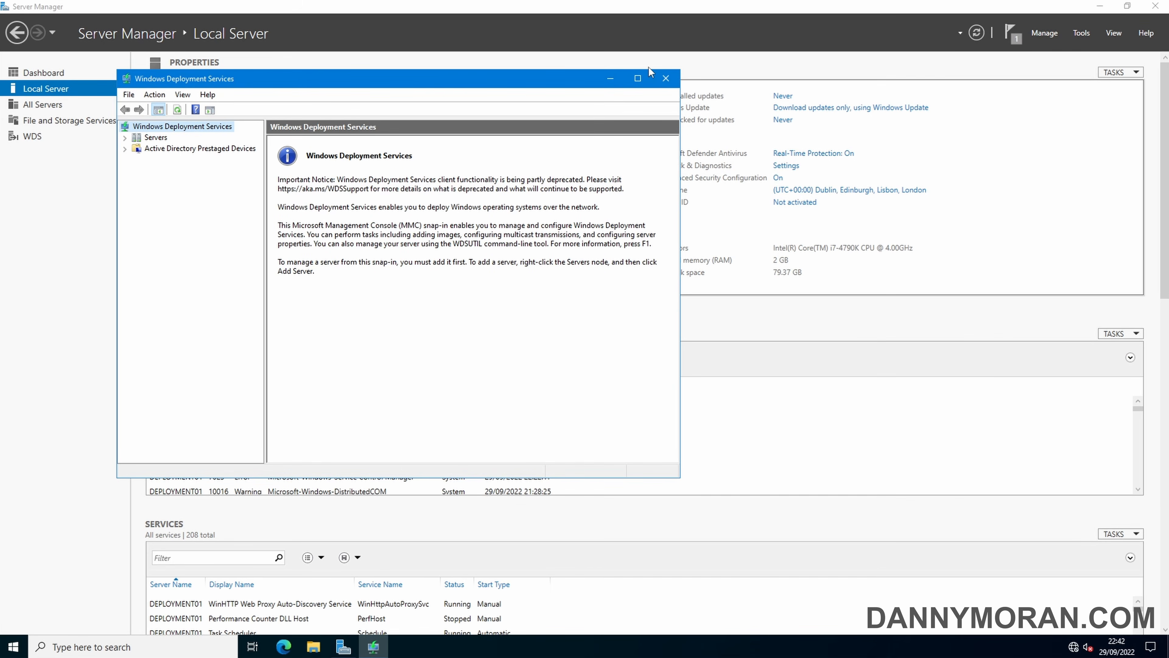
Maximize the WDS console, expand Servers, and bring up DEPLOYMENT01's context menu
left_click(638, 78)
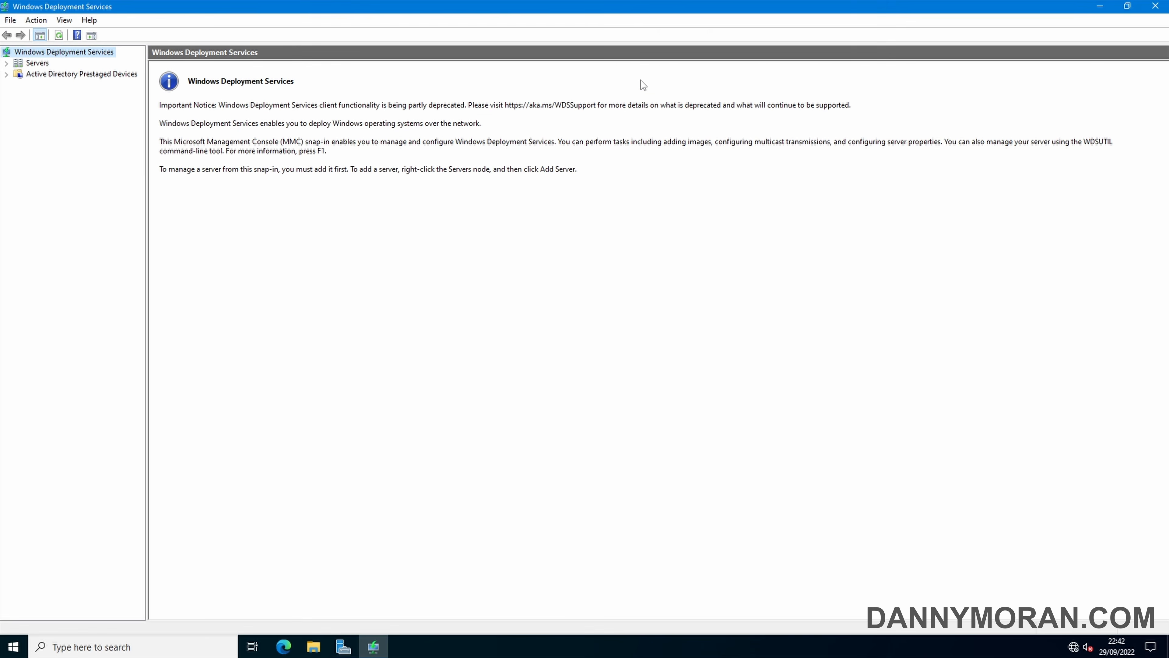
left_click(7, 63)
left_click(62, 79)
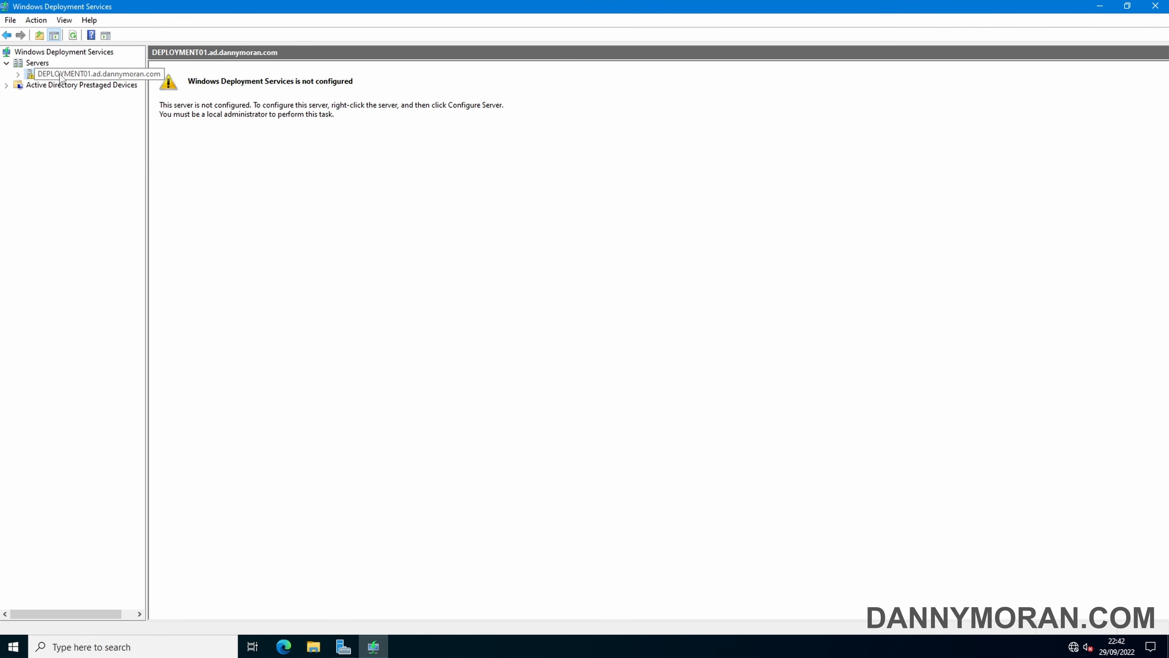
right_click(61, 77)
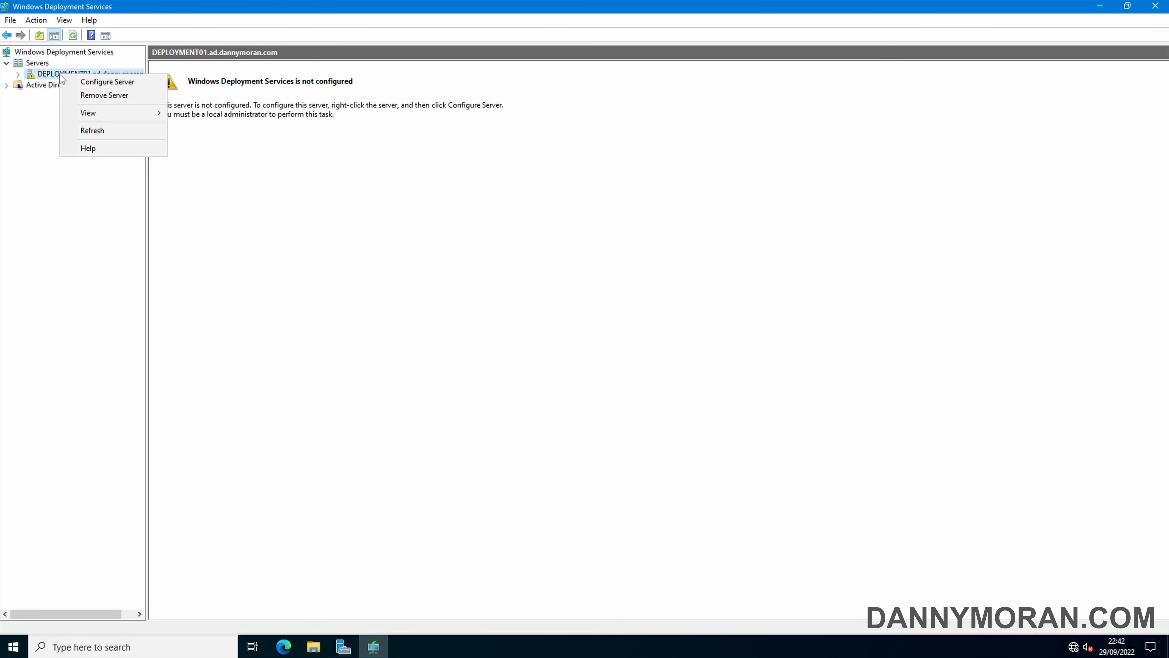
Configure DEPLOYMENT01 with Active Directory integration and C:\RemoteInstall as the image folder, despite the system volume warning
left_click(95, 83)
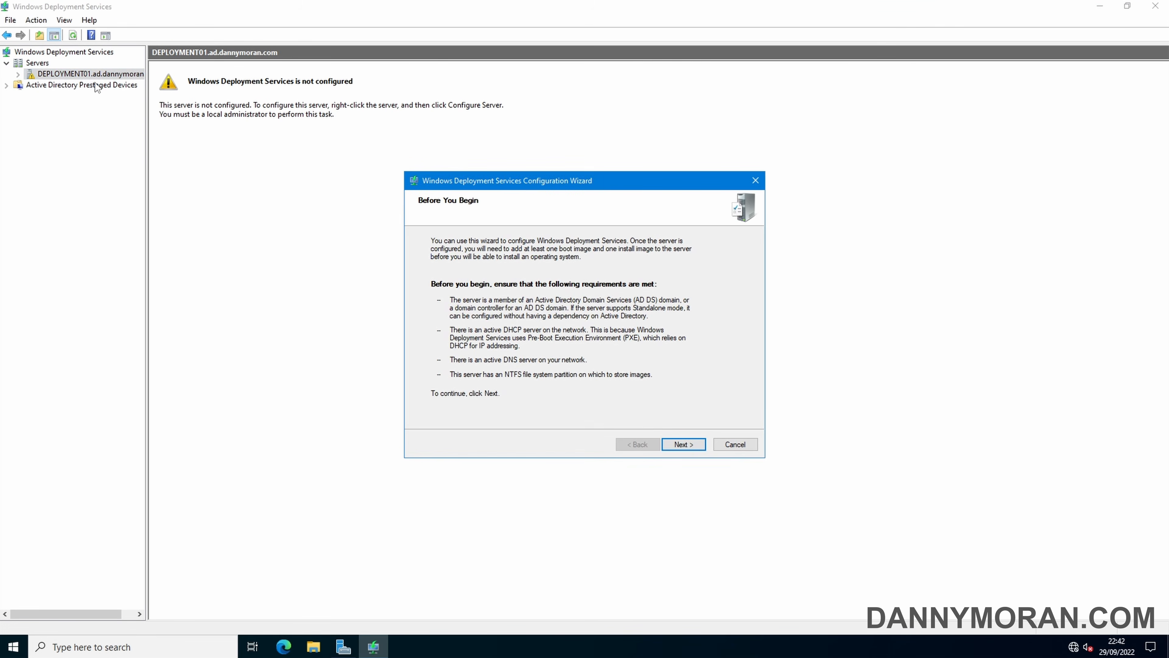
left_click(686, 445)
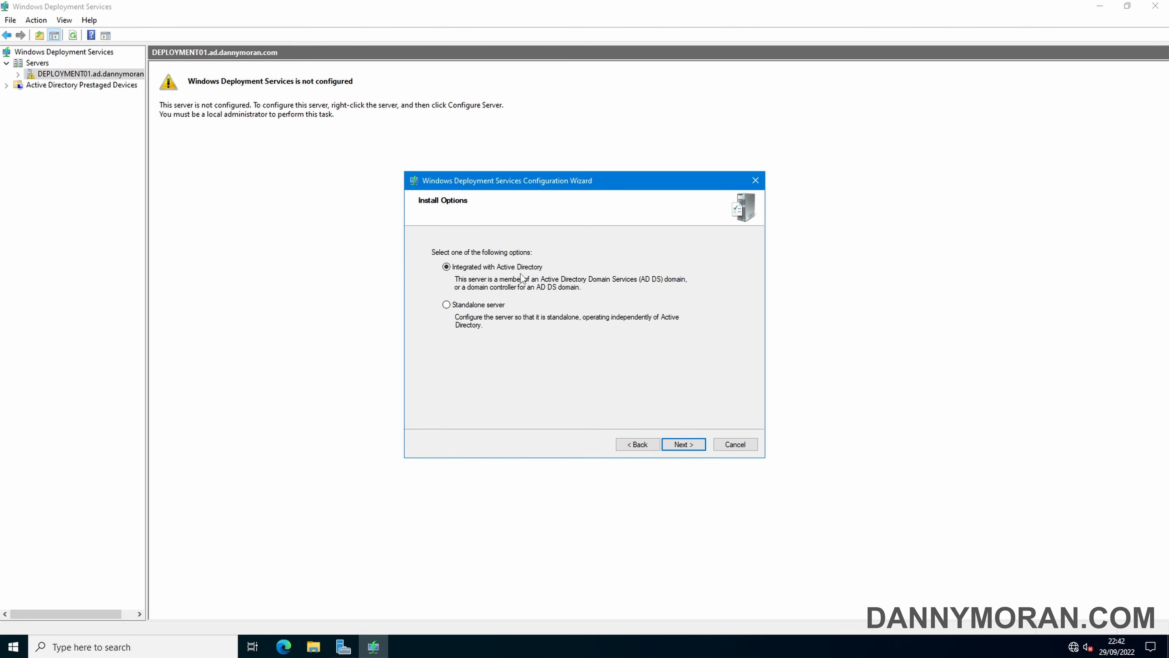
left_click(677, 443)
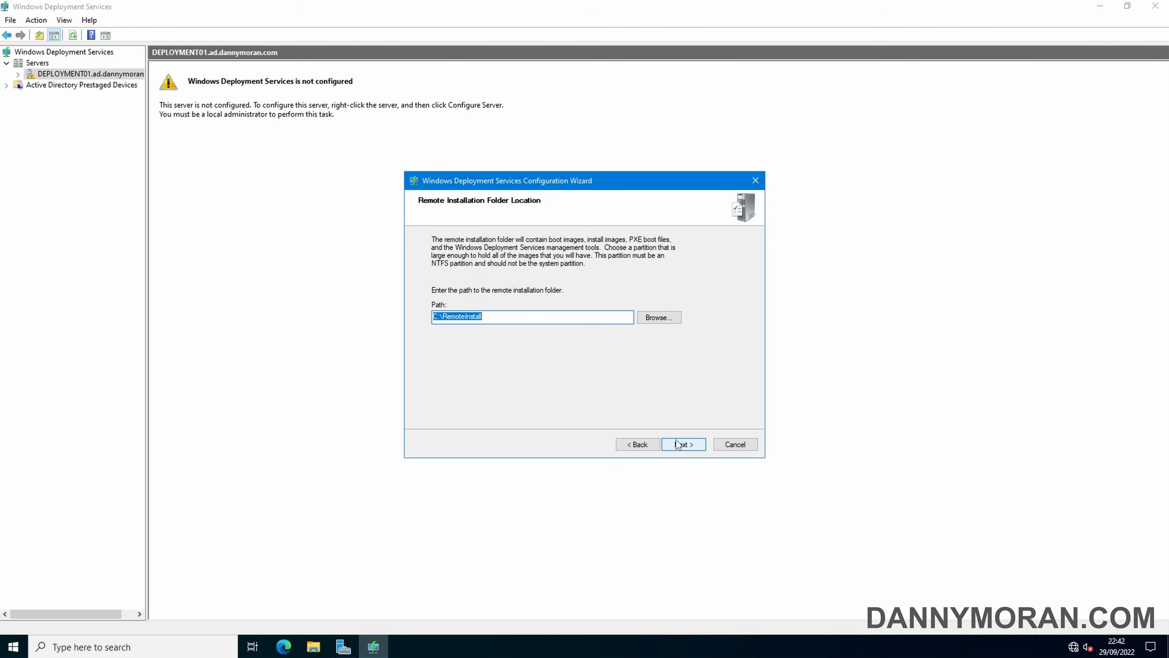
left_click(521, 316)
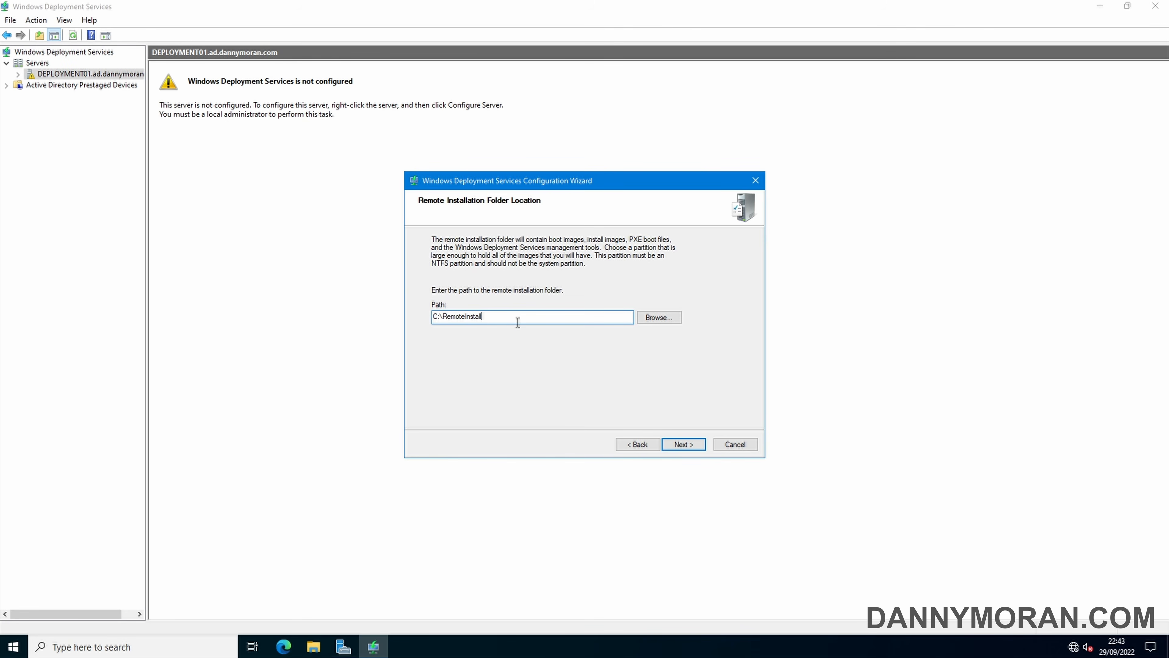
left_click(313, 647)
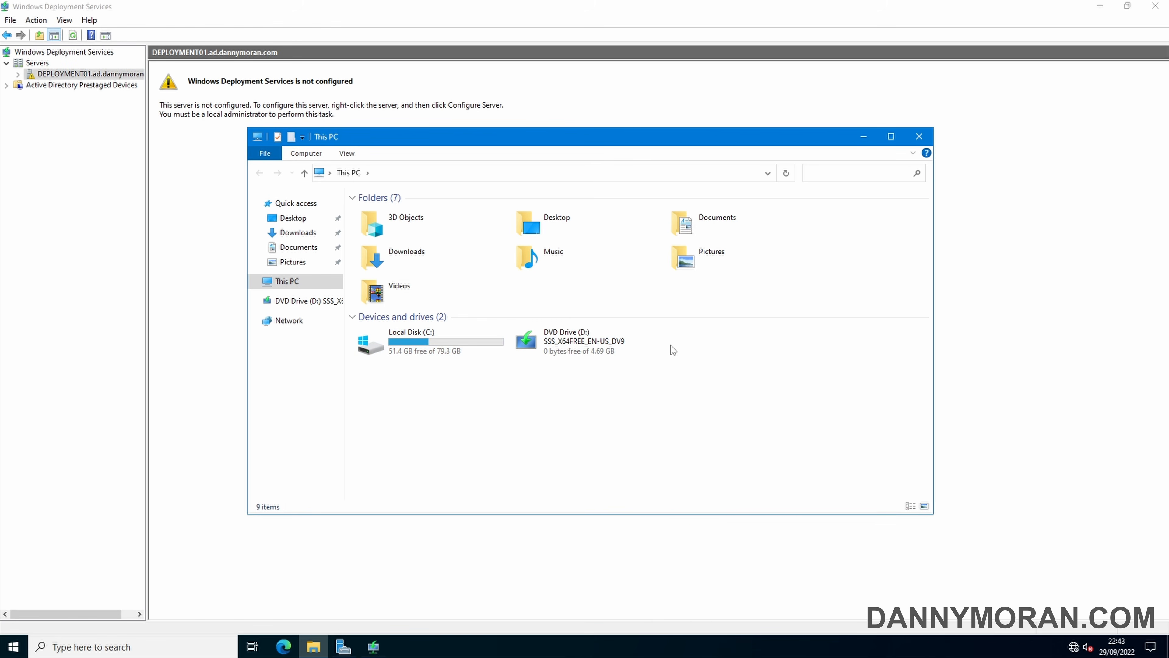
left_click(862, 138)
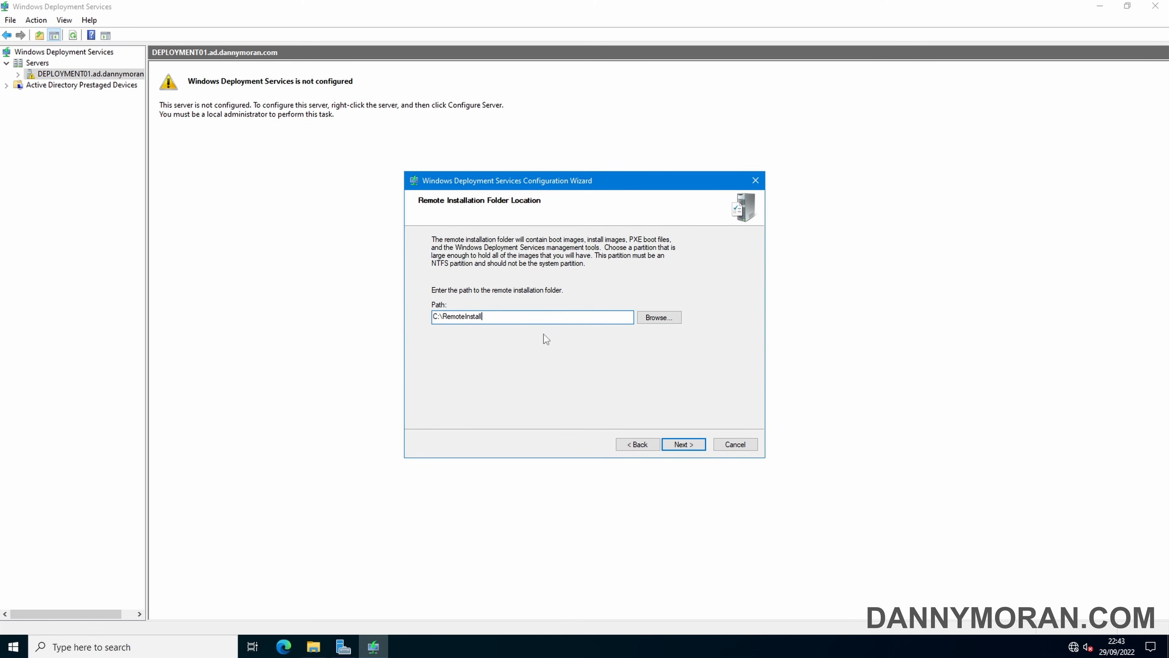
left_click(684, 445)
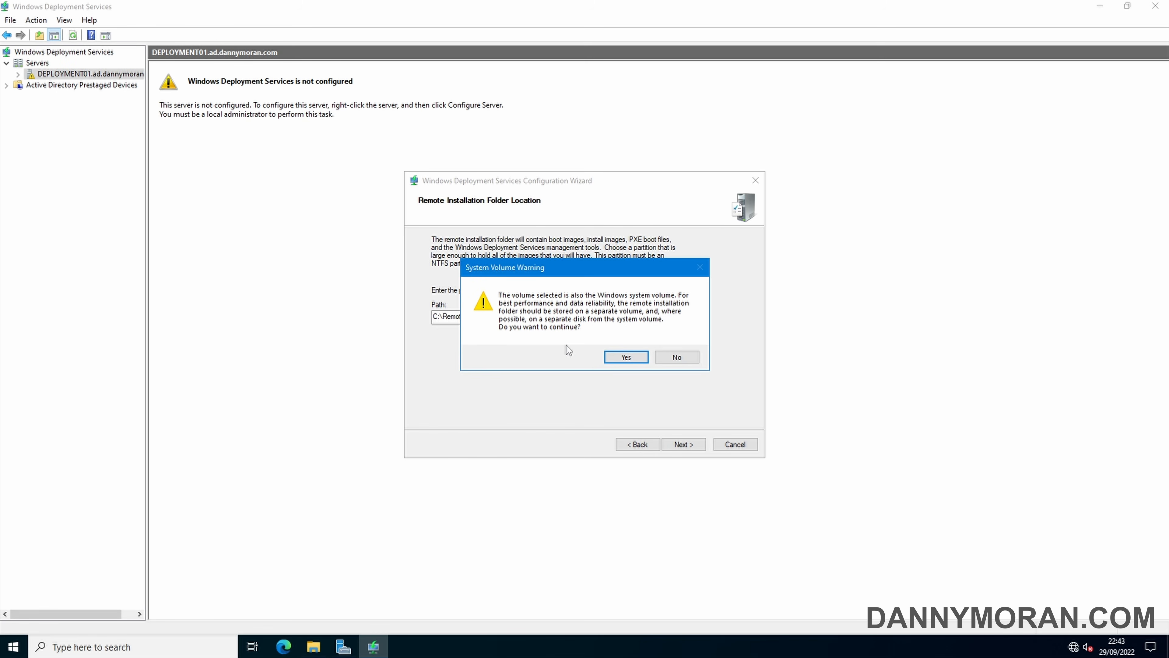
left_click(622, 359)
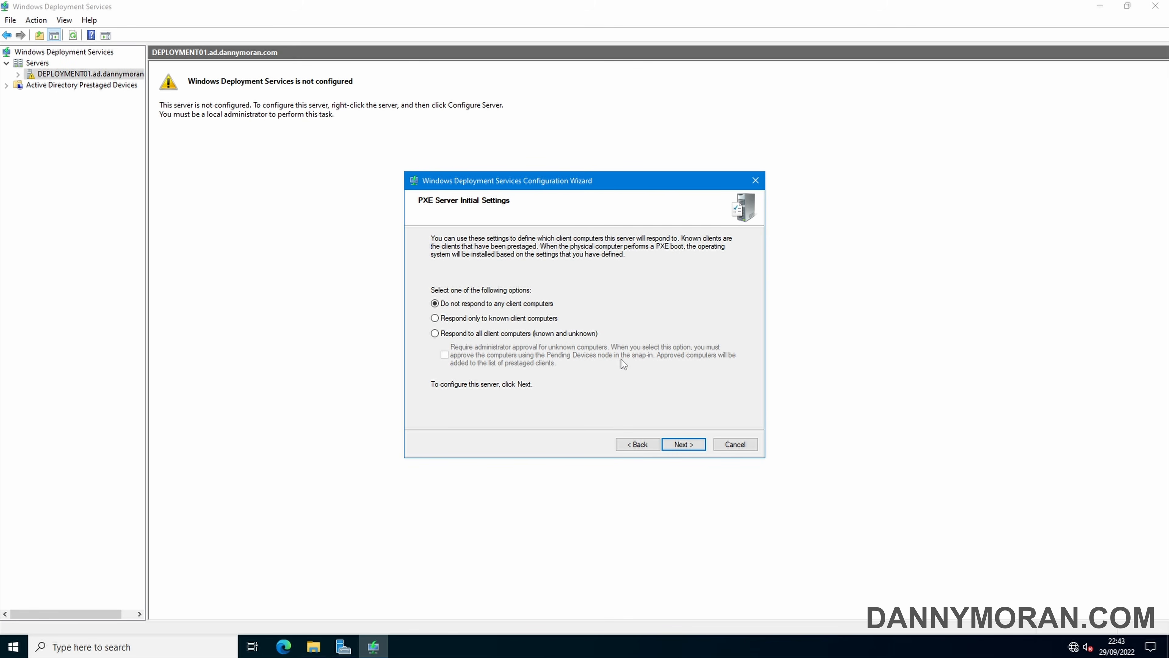
Set PXE to respond to all client computers and finish the server configuration
left_click(536, 338)
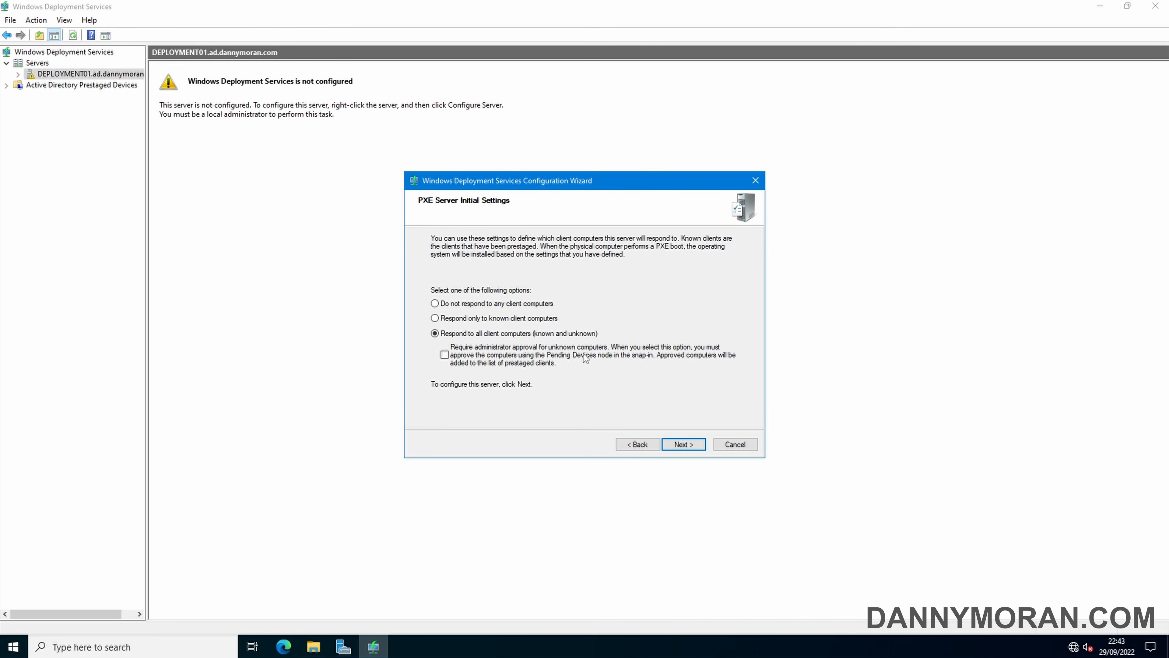
left_click(687, 445)
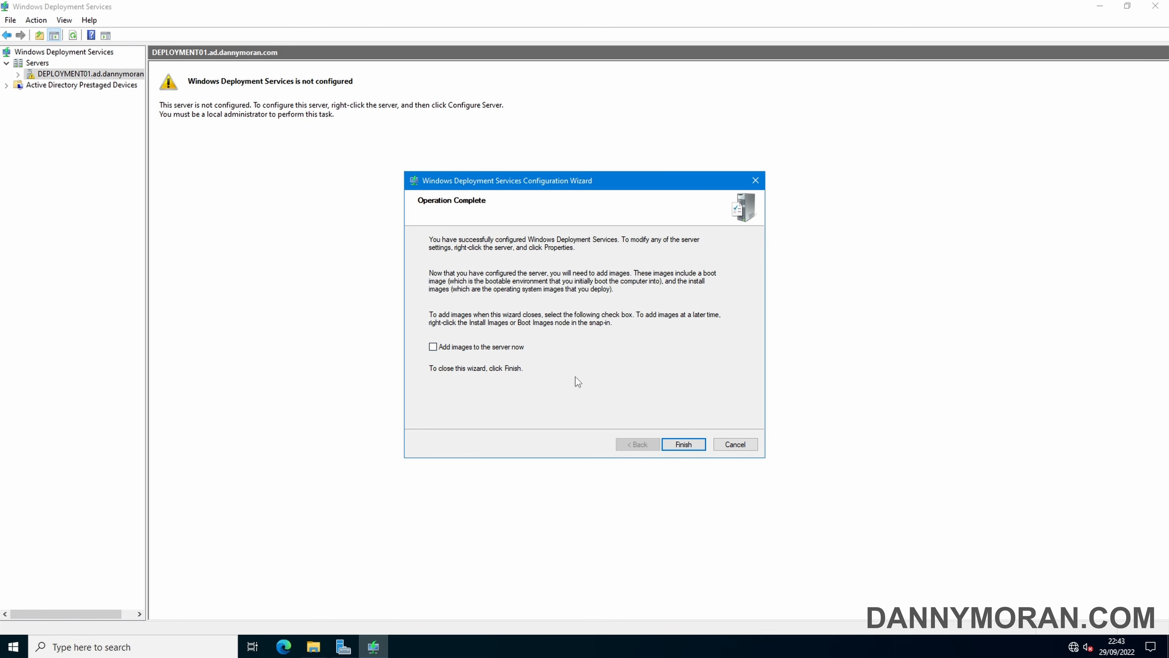
left_click(684, 444)
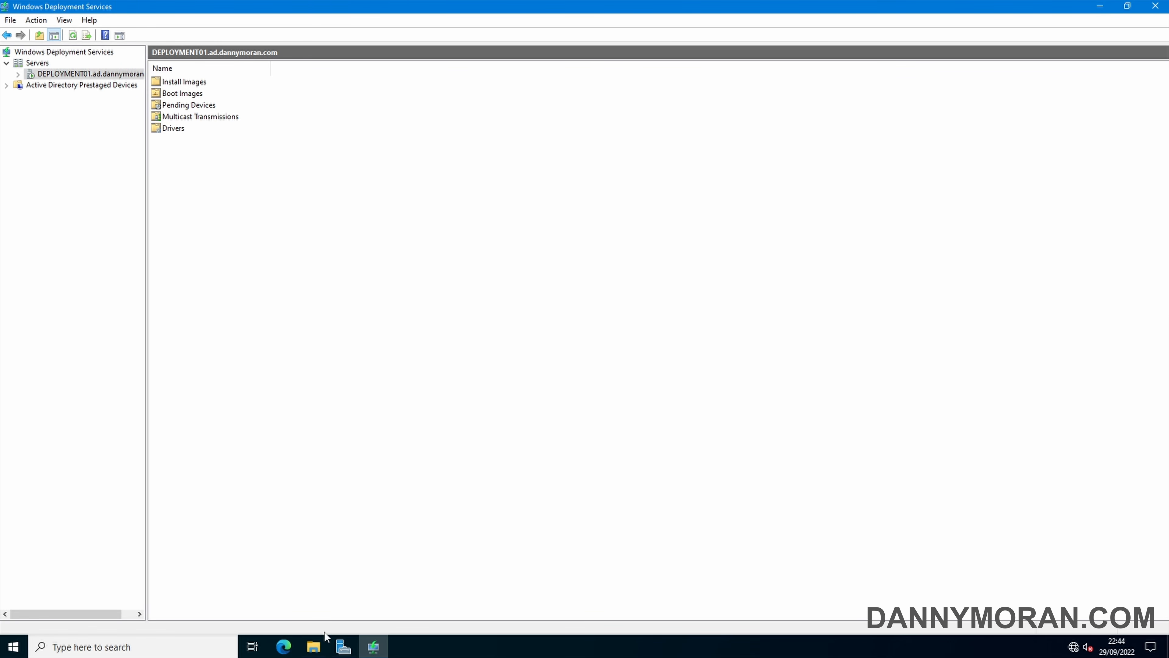
Open the Downloads folder in File Explorer and select the MicrosoftDeploymentToolkit_x64 installer
left_click(314, 645)
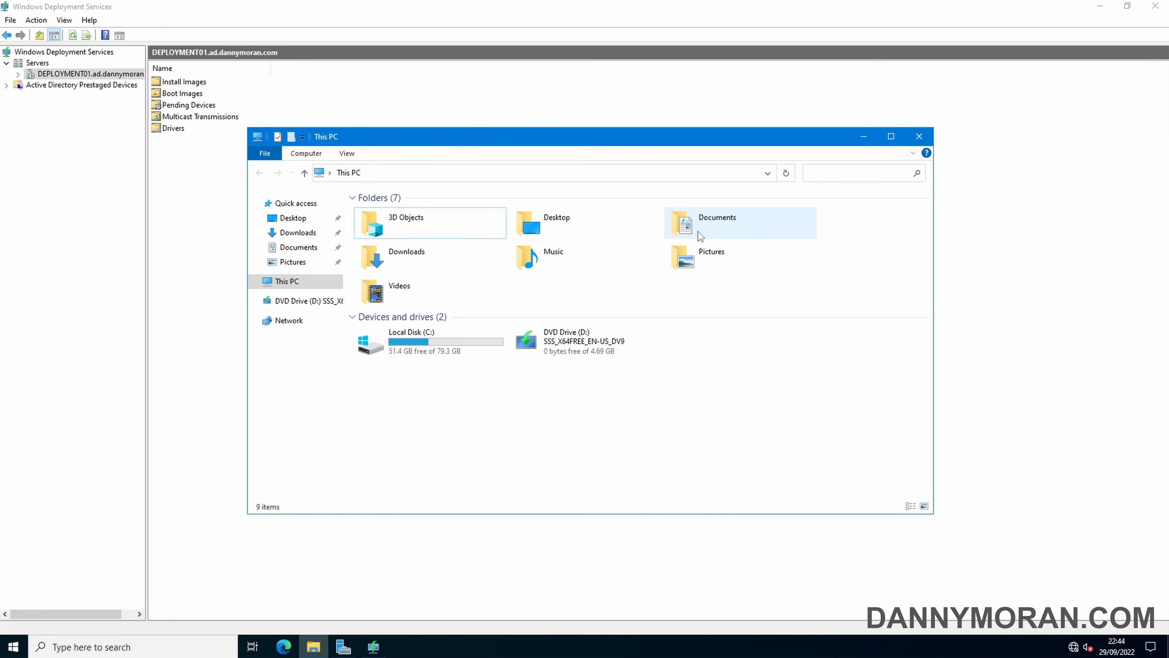
double_click(435, 251)
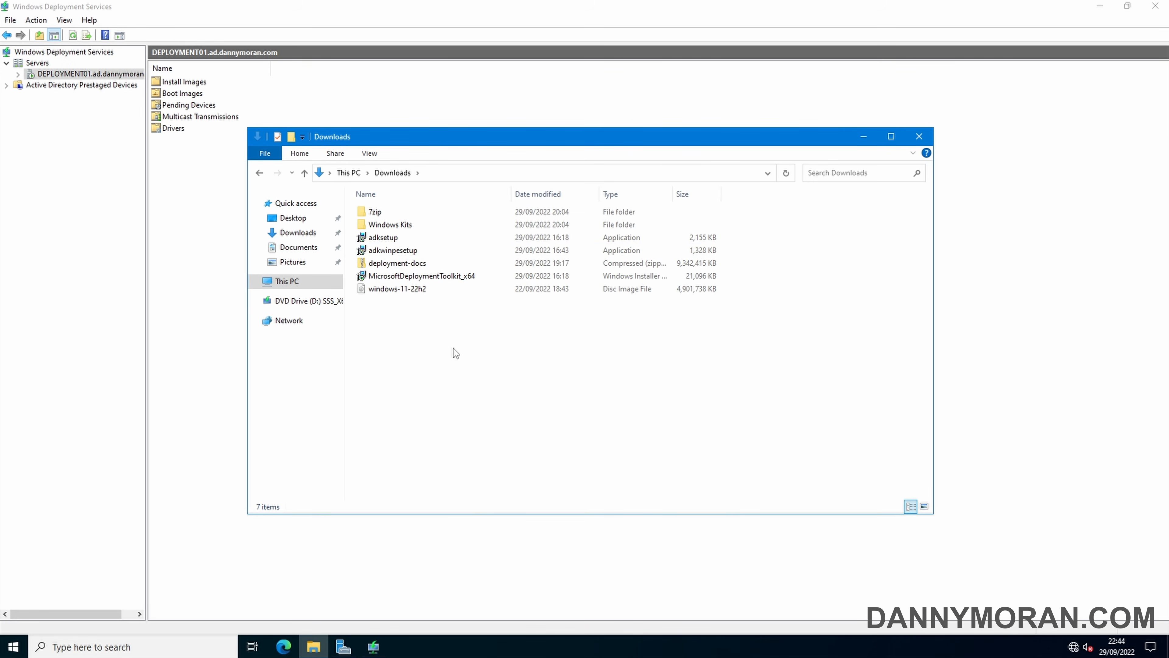
left_click(421, 276)
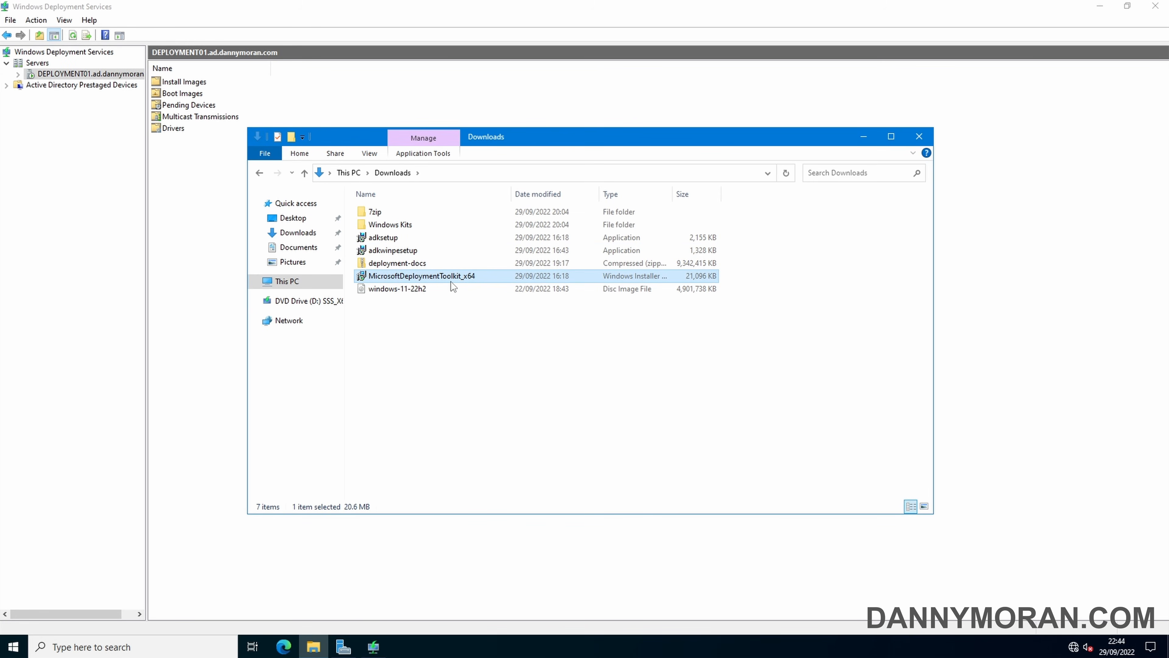
left_click(416, 239)
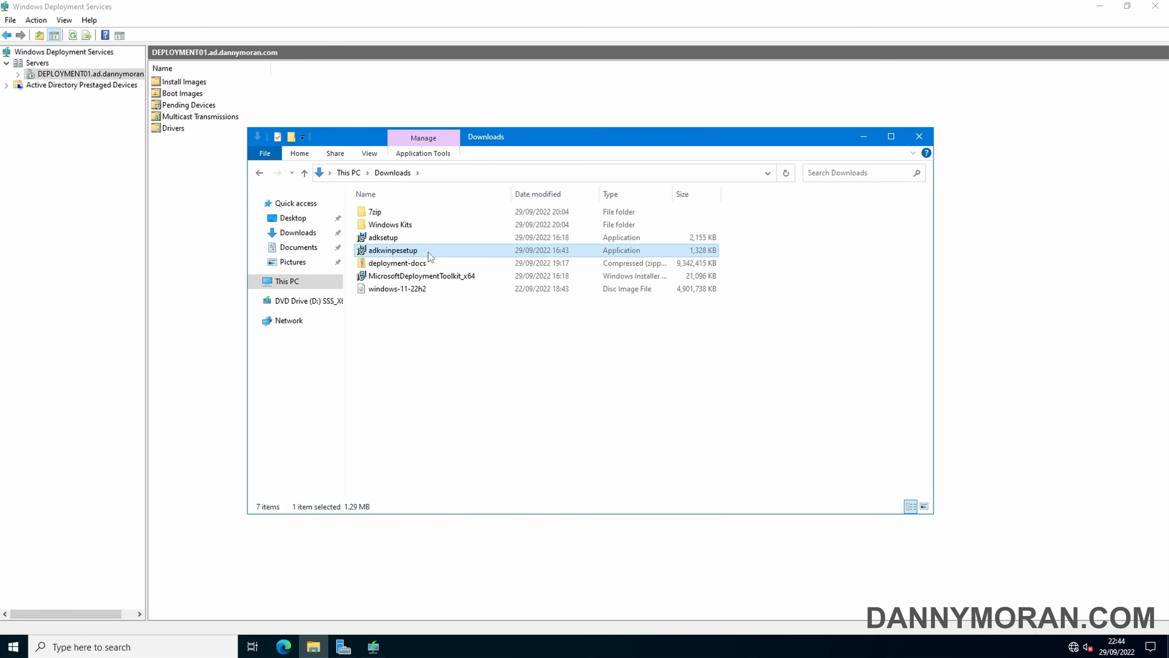
Install MDT 6.3.8456.1000 with default features, accepting the licence and declining the improvement program
double_click(429, 276)
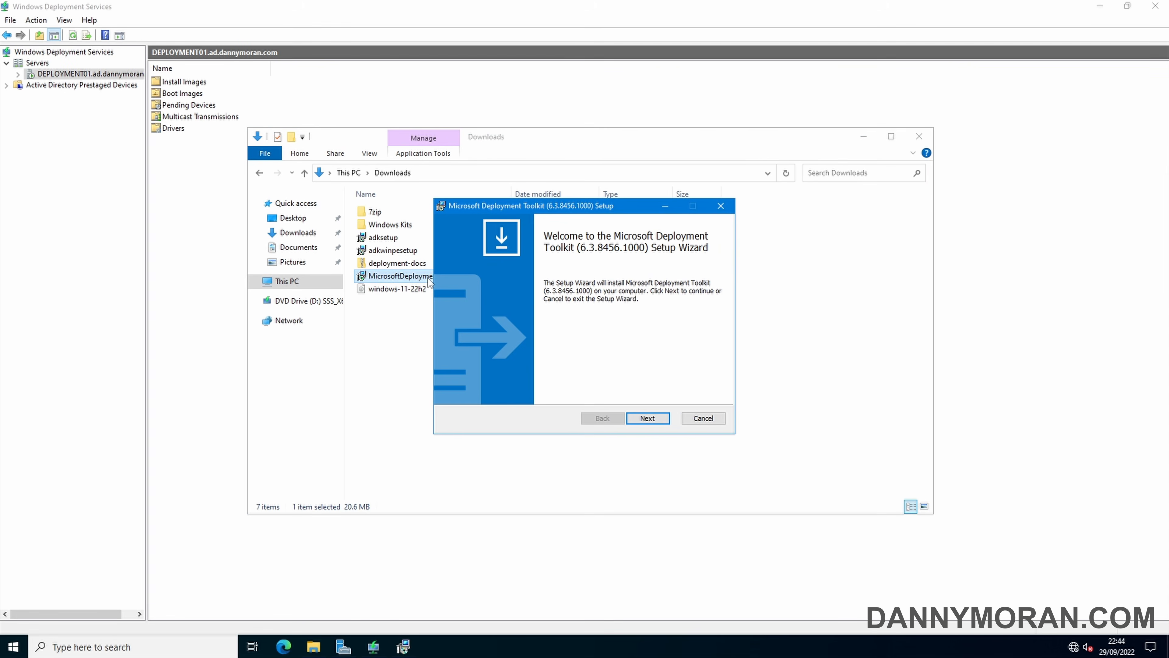
left_click(647, 418)
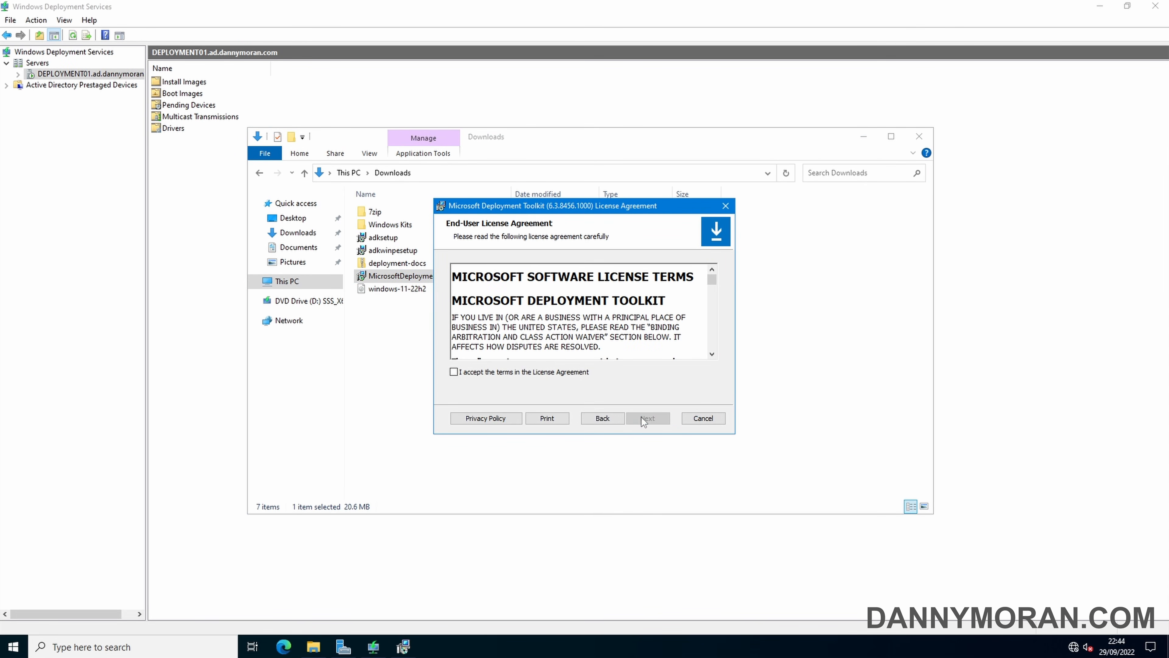
left_click(549, 372)
left_click(656, 418)
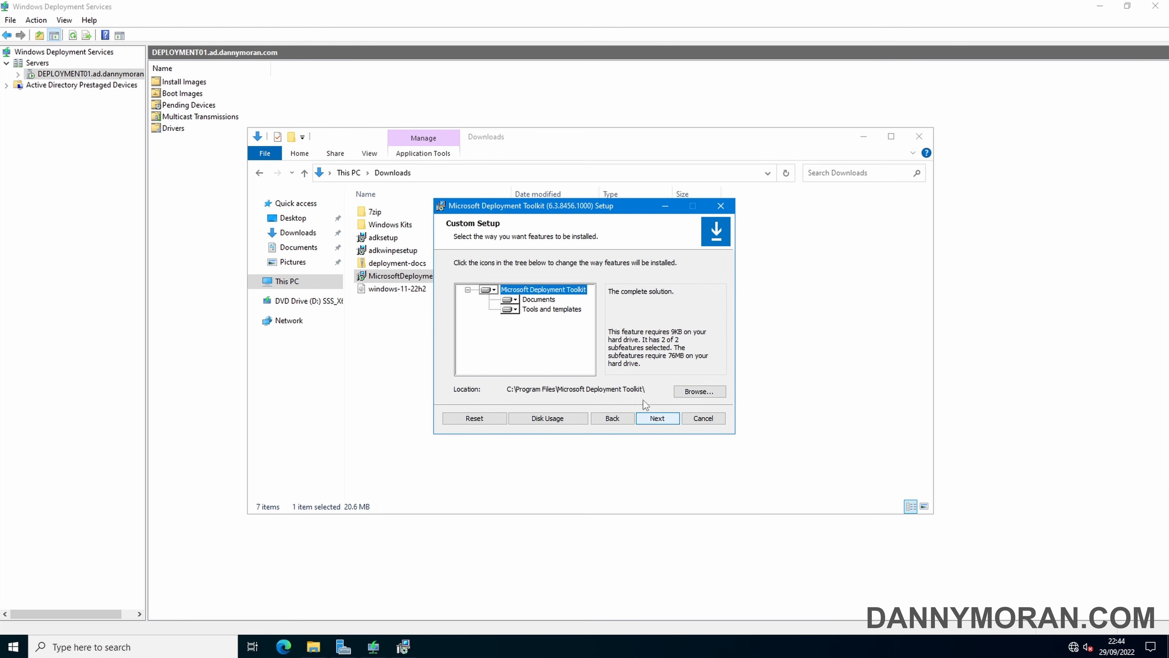
left_click(659, 418)
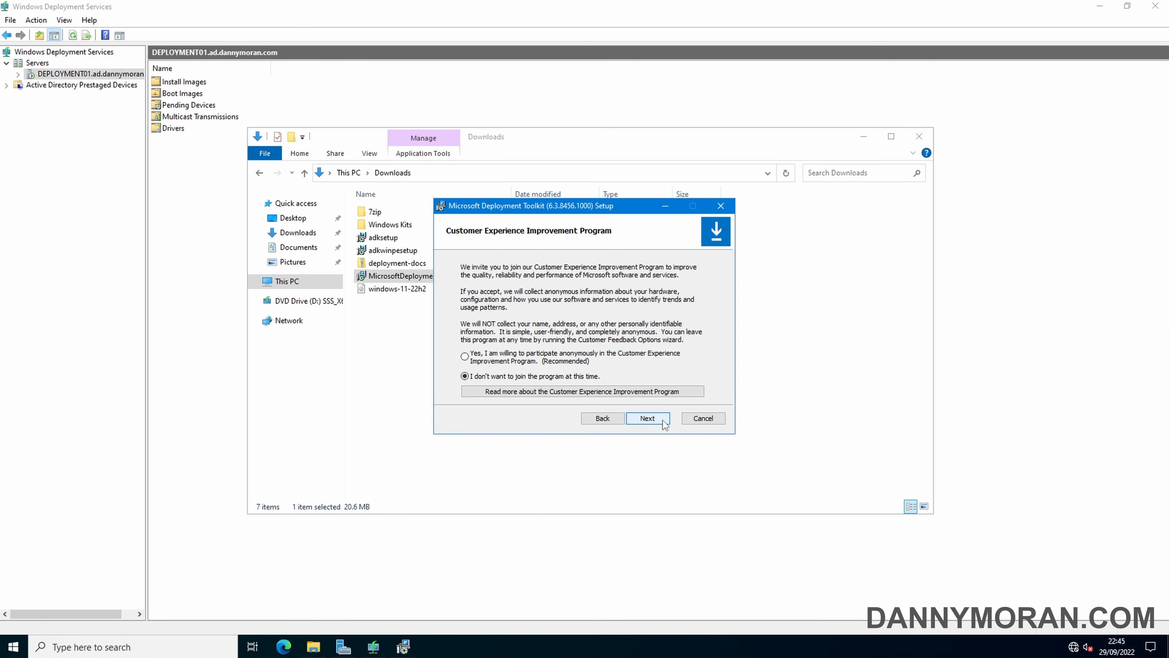
left_click(648, 418)
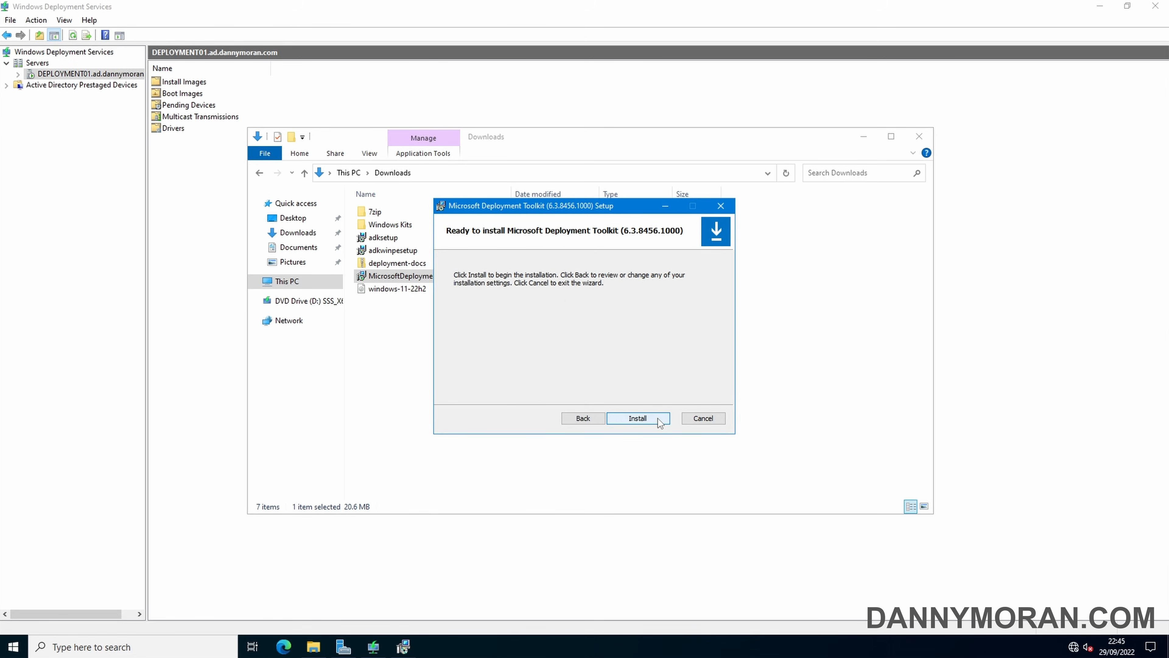
left_click(657, 418)
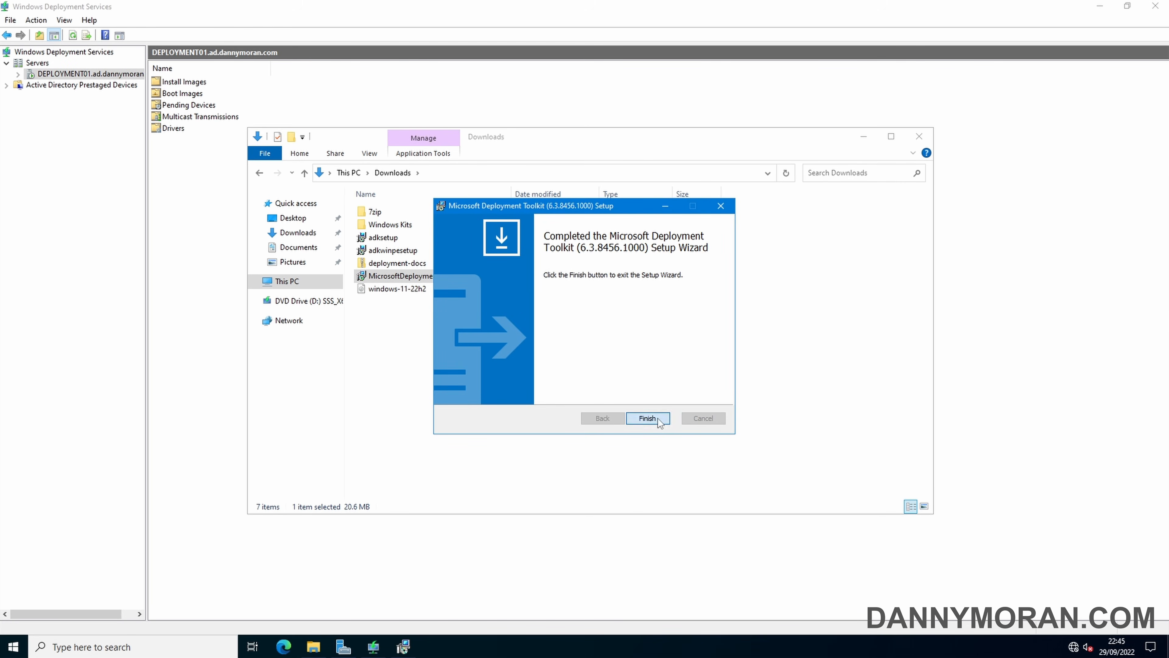
left_click(658, 418)
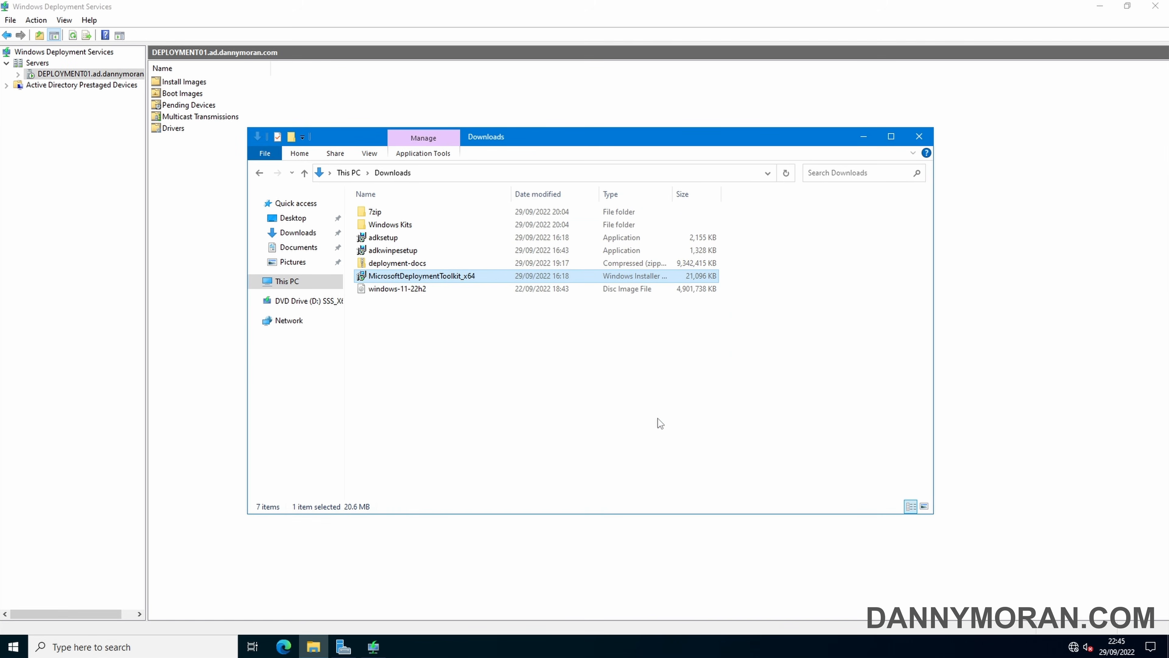
Launch adksetup from Downloads\Windows Kits\10\ADK
left_click(403, 238)
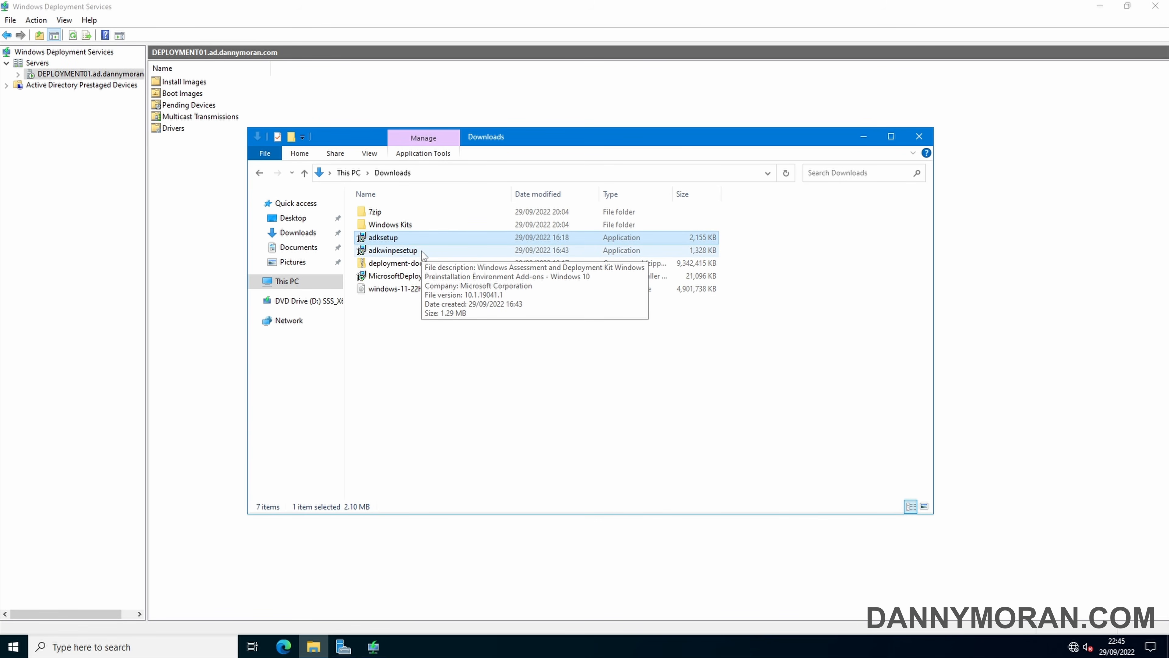
double_click(411, 225)
double_click(397, 215)
double_click(398, 216)
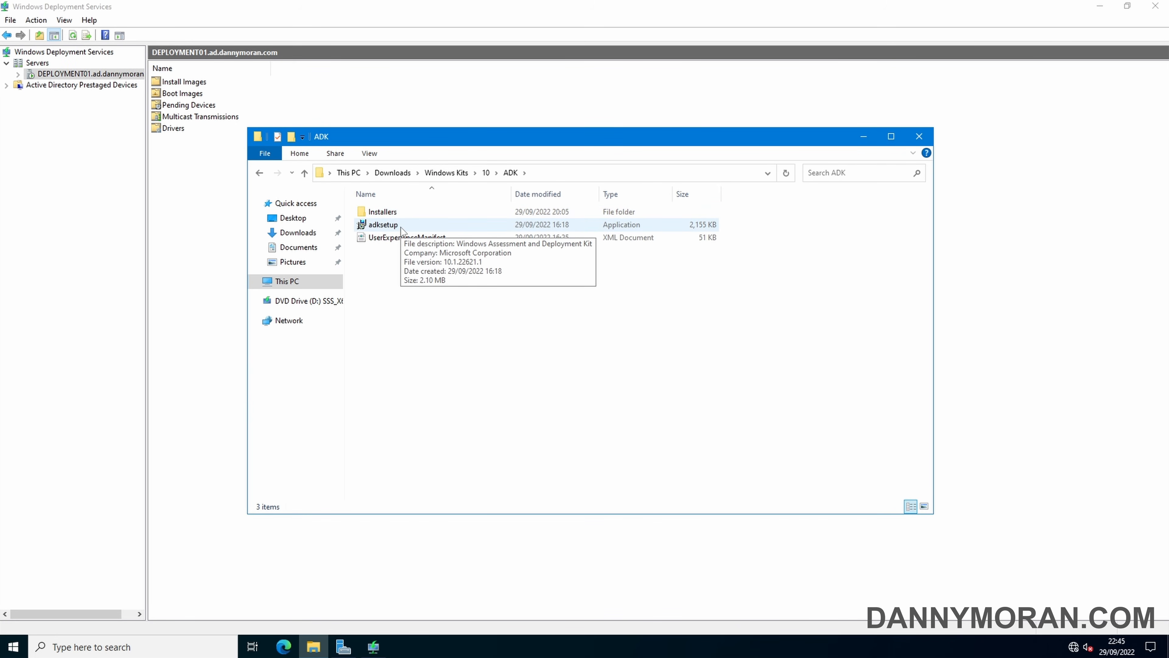
left_click(401, 227)
double_click(401, 227)
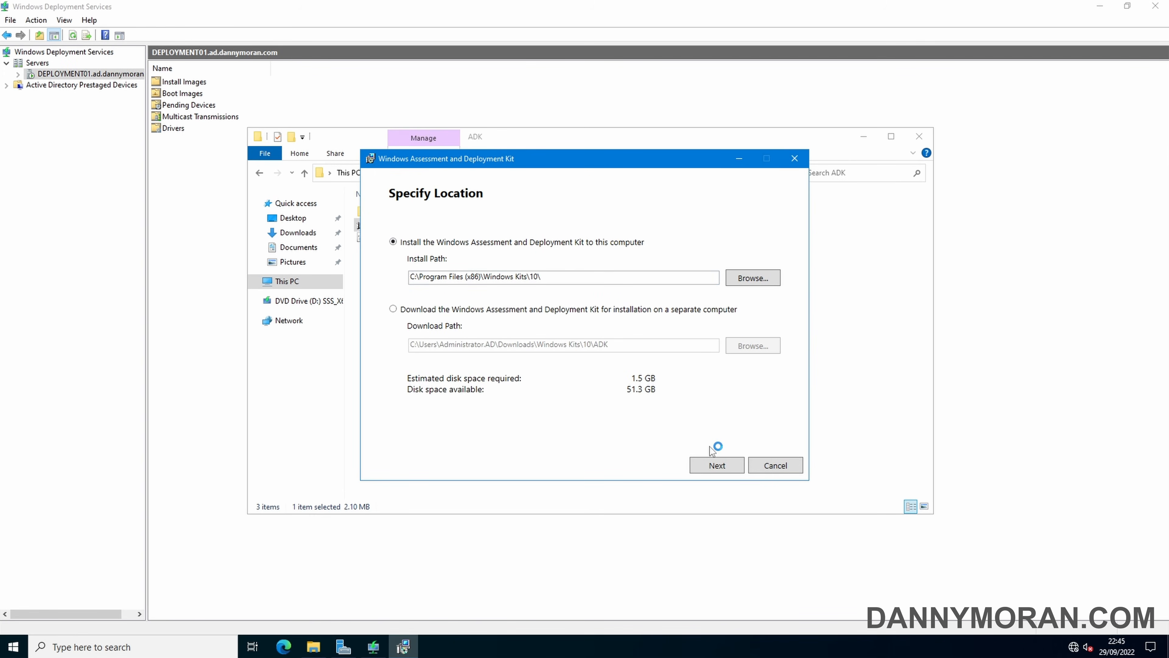
Install the ADK at the default path, opting out of insights and accepting the licence
left_click(716, 466)
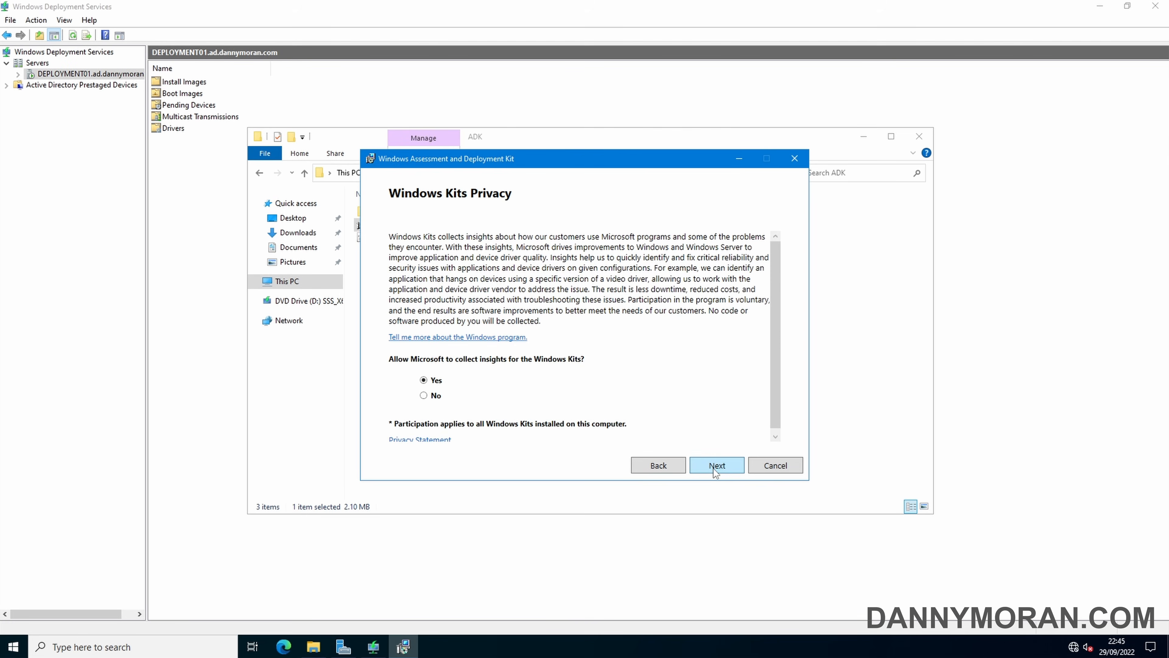
left_click(436, 396)
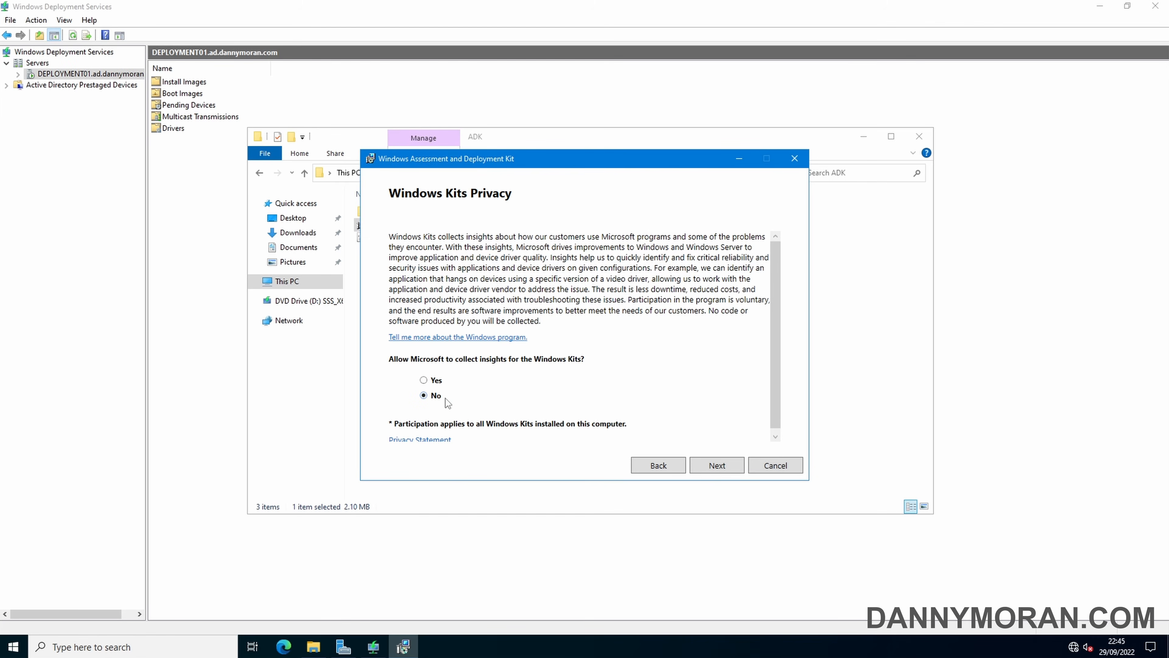
left_click(703, 467)
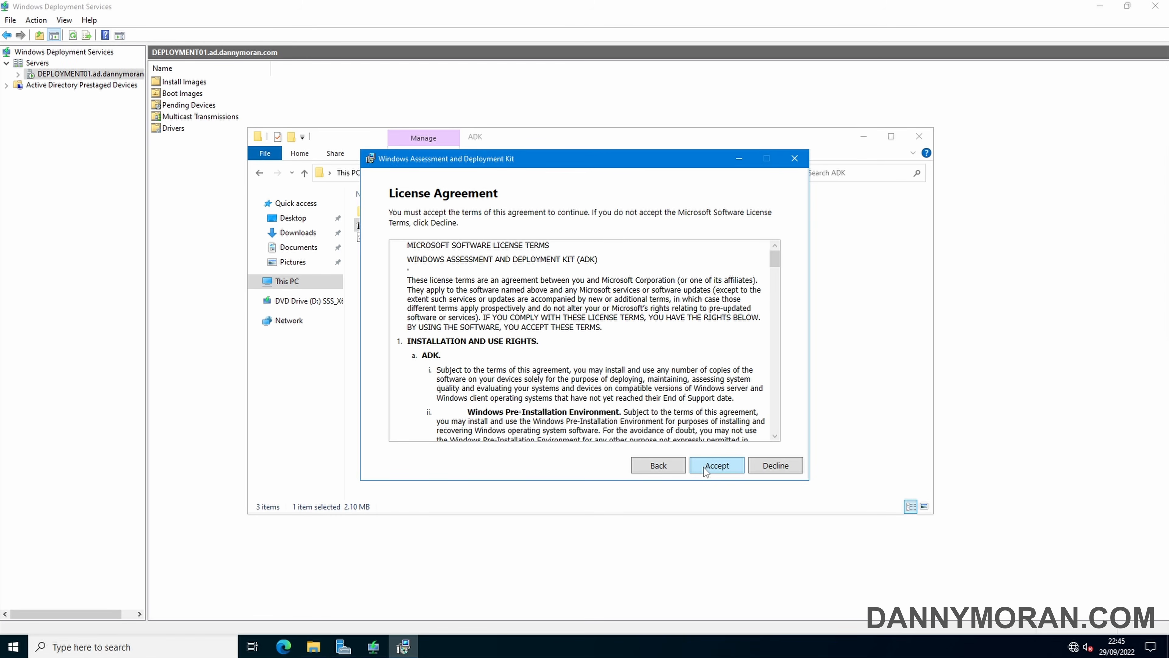
left_click(705, 470)
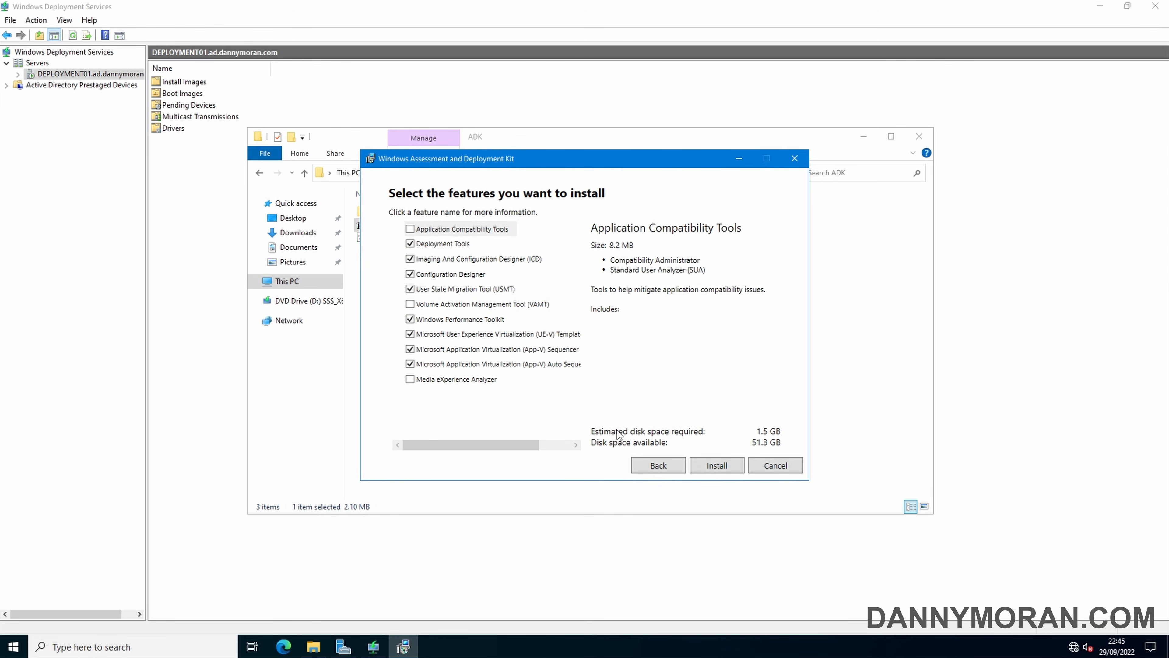
left_click(710, 461)
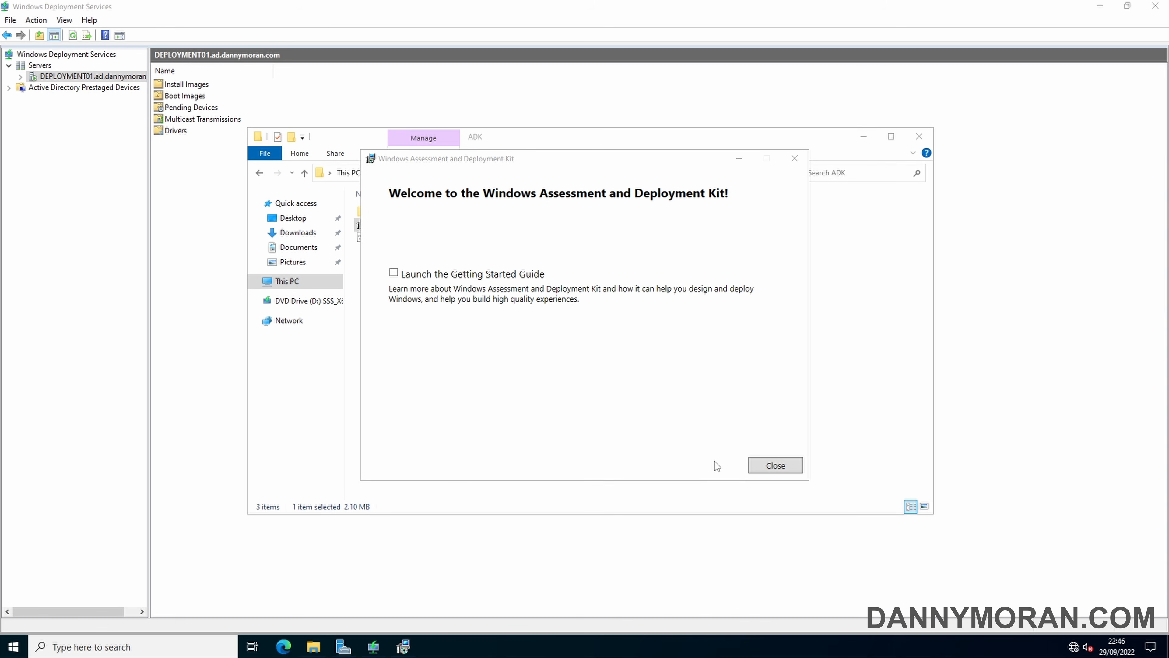
left_click(755, 466)
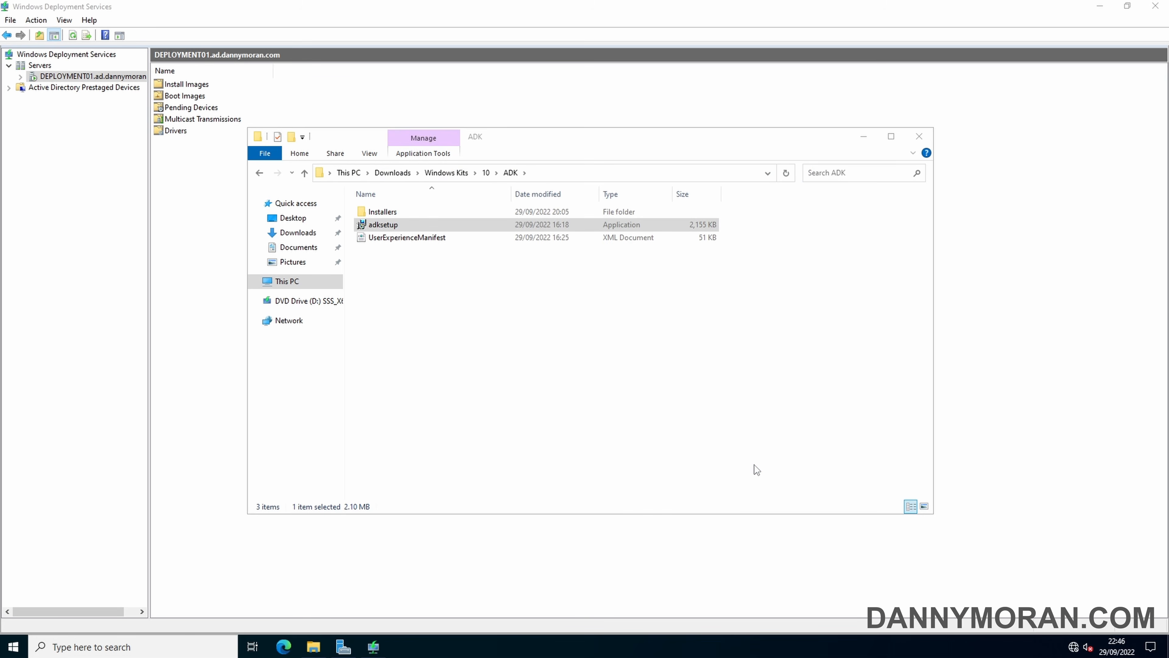
Run adkwinpesetup from ADKWinPEAddons with the default path, no usage data, and the licence accepted
left_click(488, 174)
double_click(420, 226)
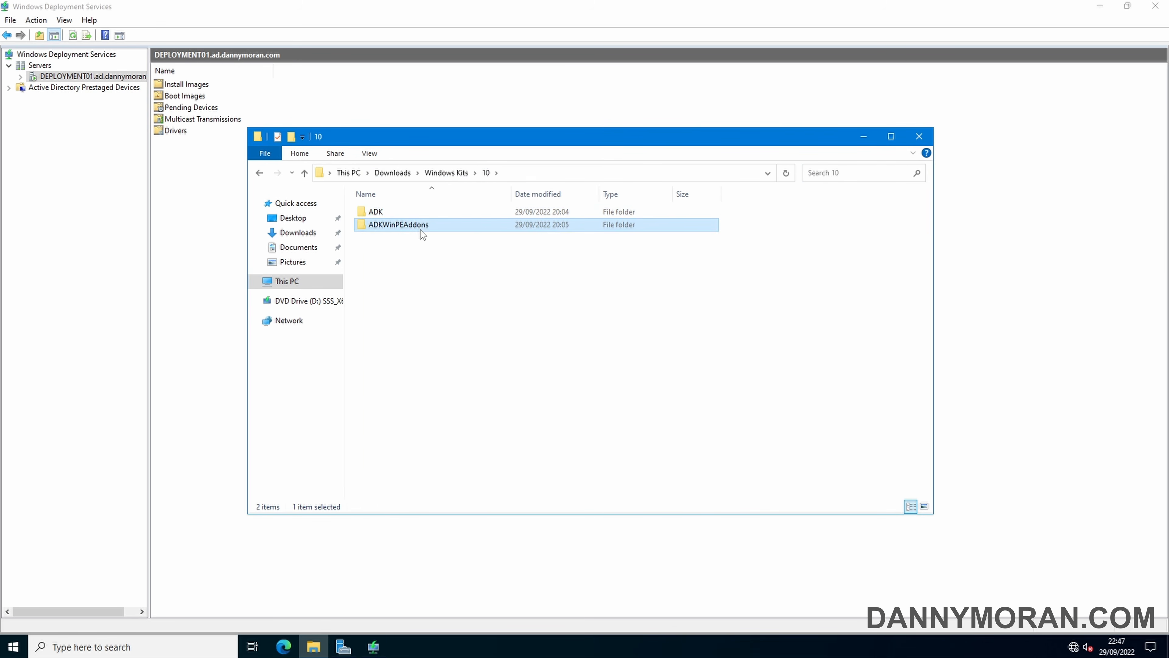
double_click(409, 227)
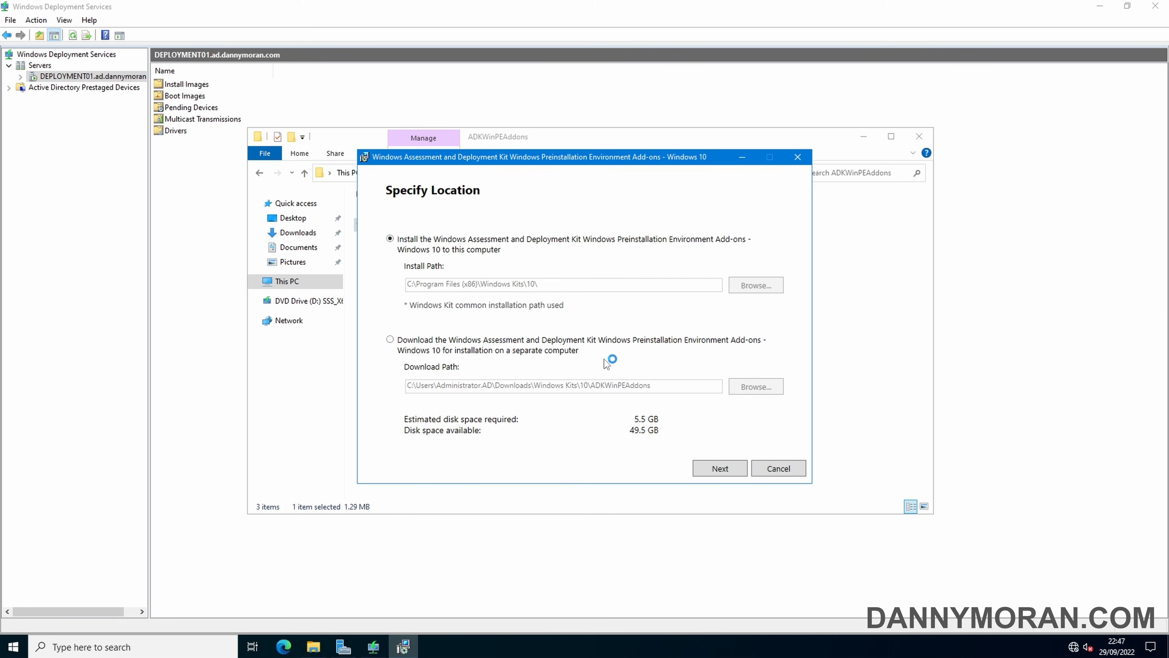
left_click(721, 468)
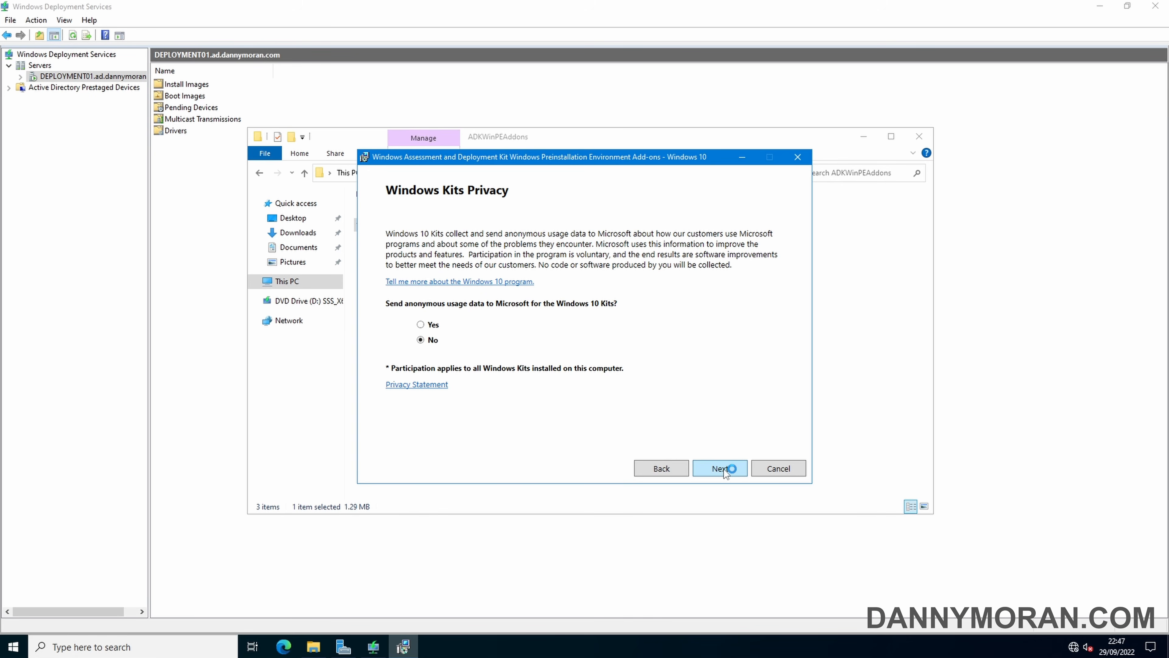
left_click(724, 469)
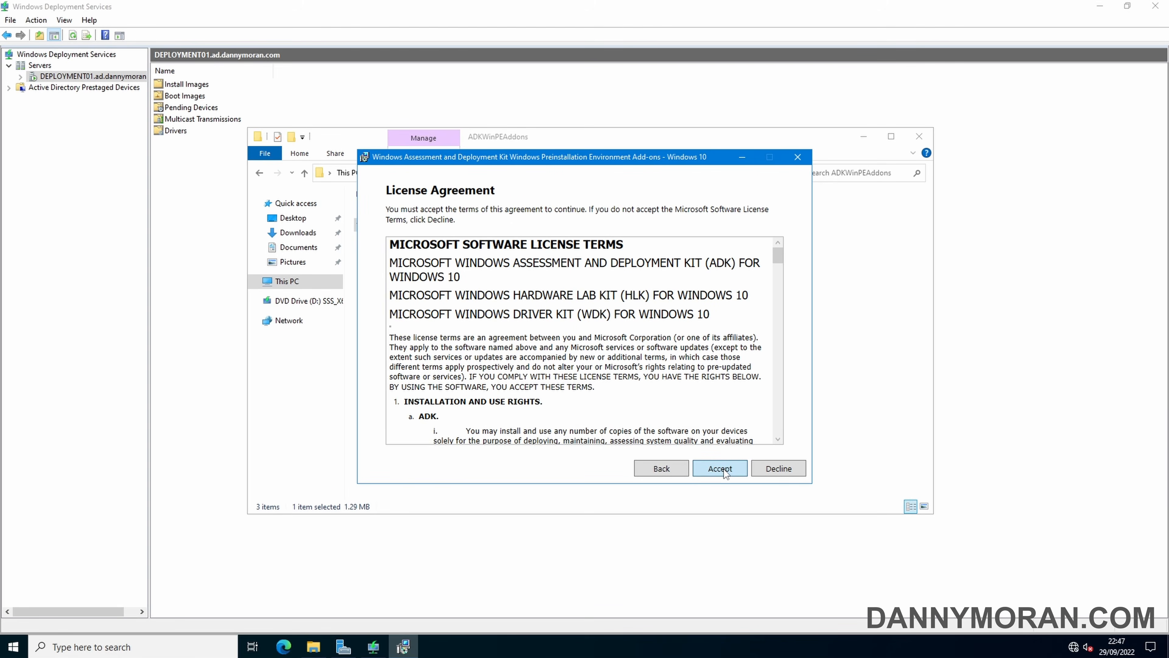
left_click(724, 469)
left_click(721, 468)
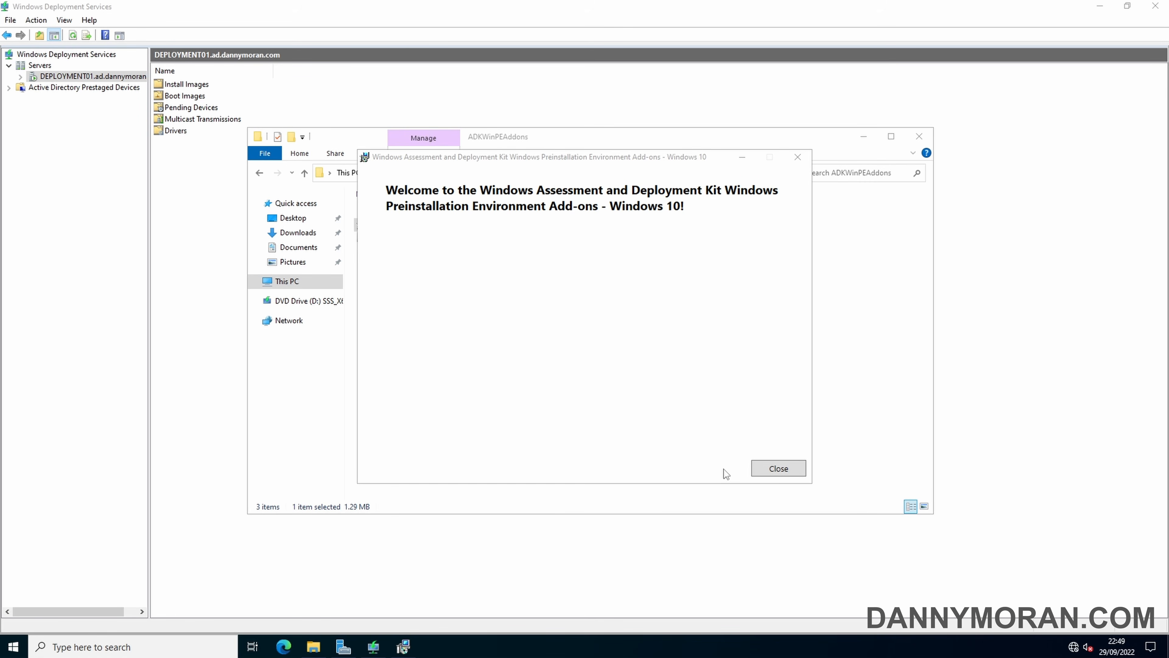
left_click(773, 470)
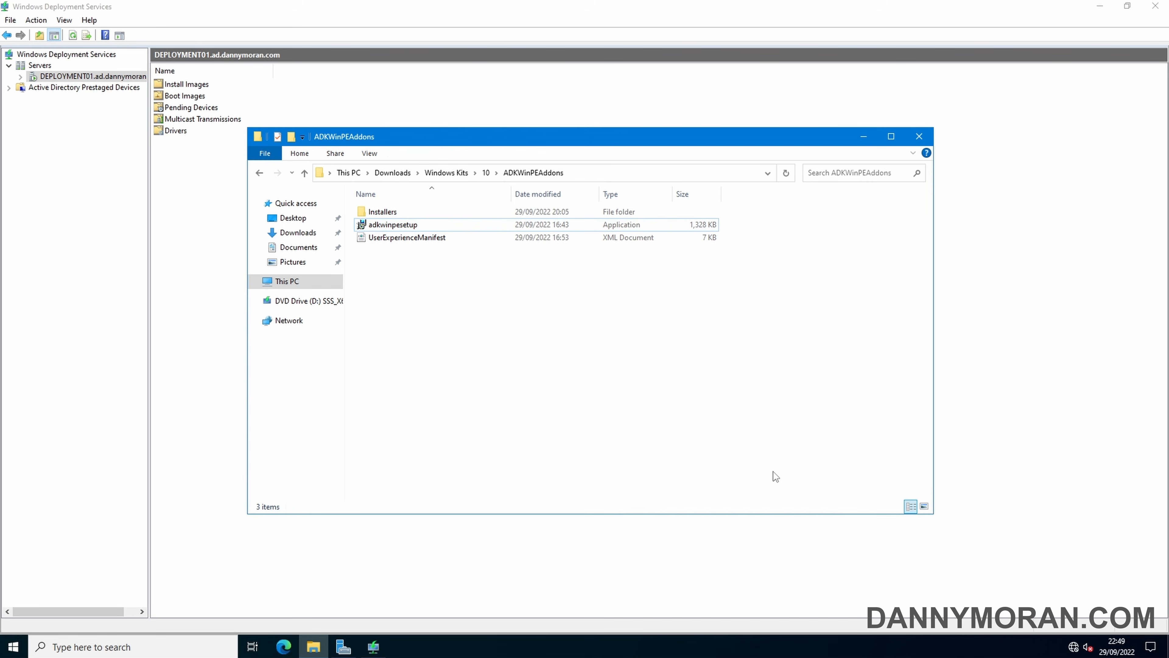
Minimise the Downloads window and launch Deployment Workbench by searching 'deployment work' in Start
left_click(392, 172)
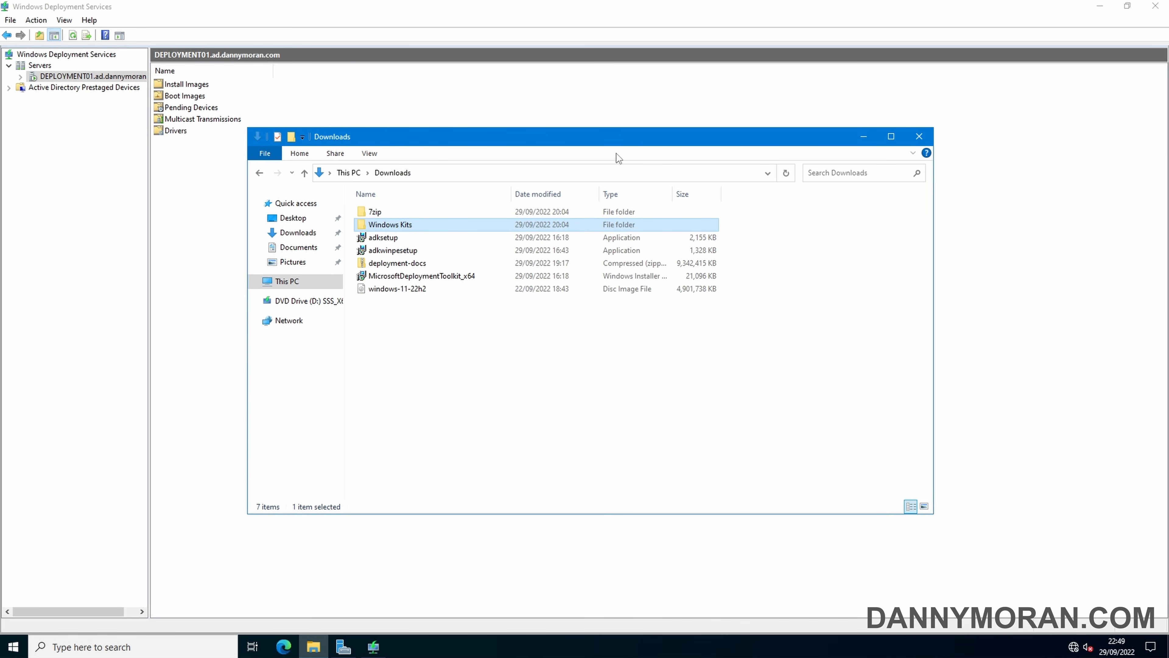
left_click(863, 137)
left_click(13, 647)
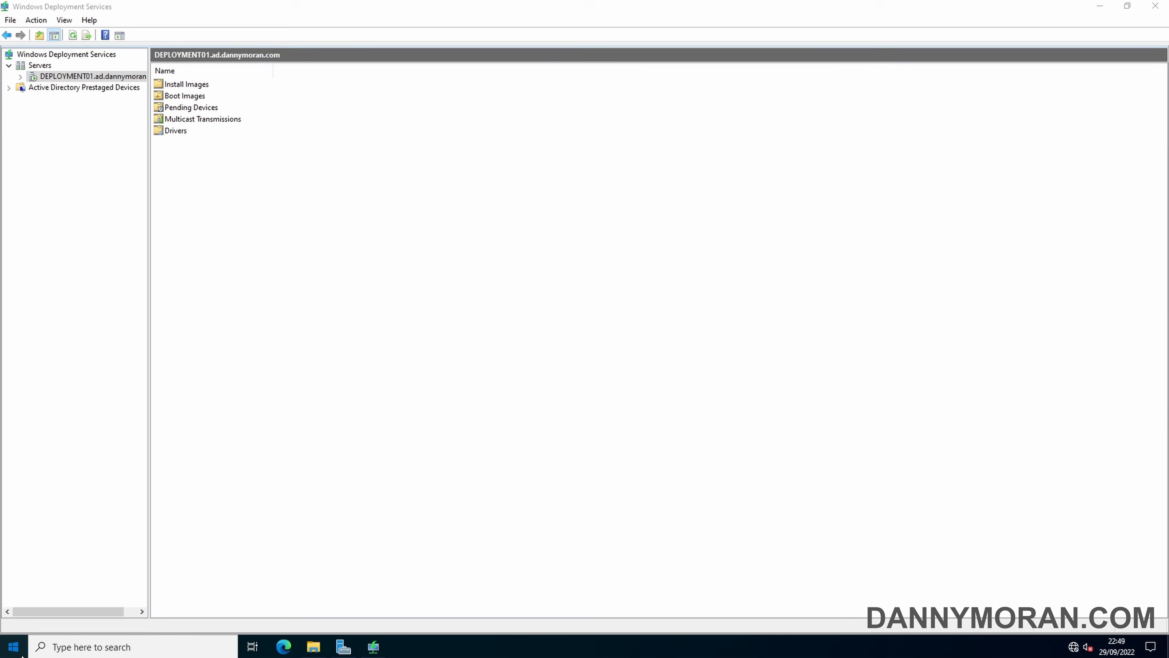
type("deploy")
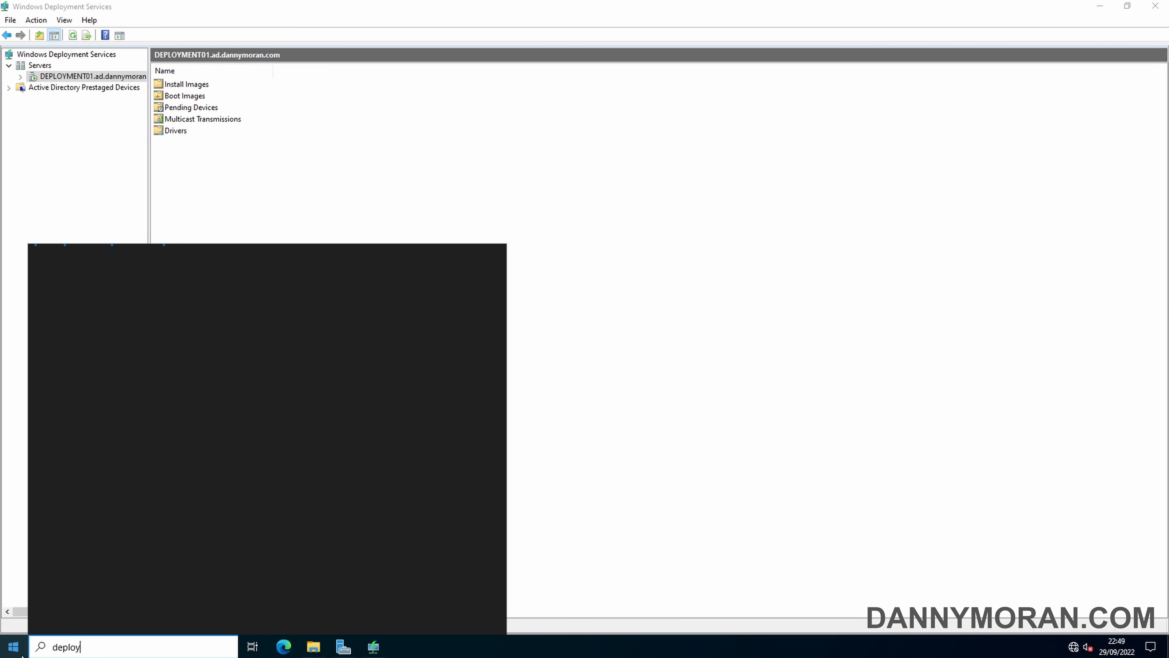
type("ment work")
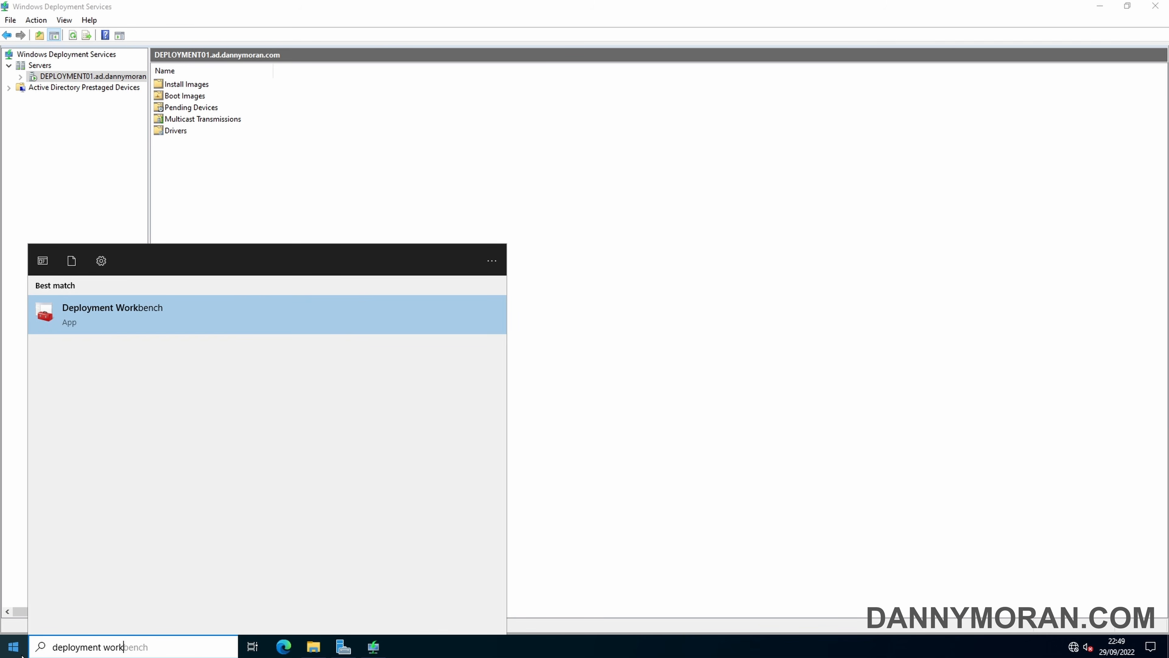
key("Return")
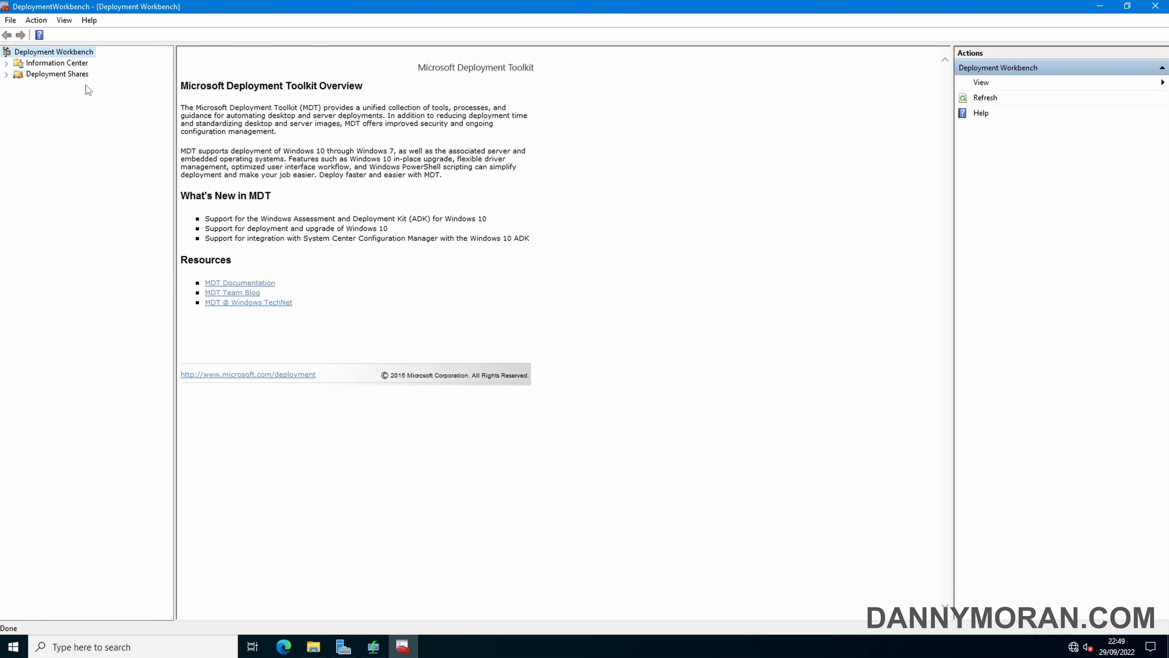
Create a new deployment share with defaults: C:\DeploymentShare, share DeploymentShare$, description 'MDT Deployment Share'
left_click(67, 75)
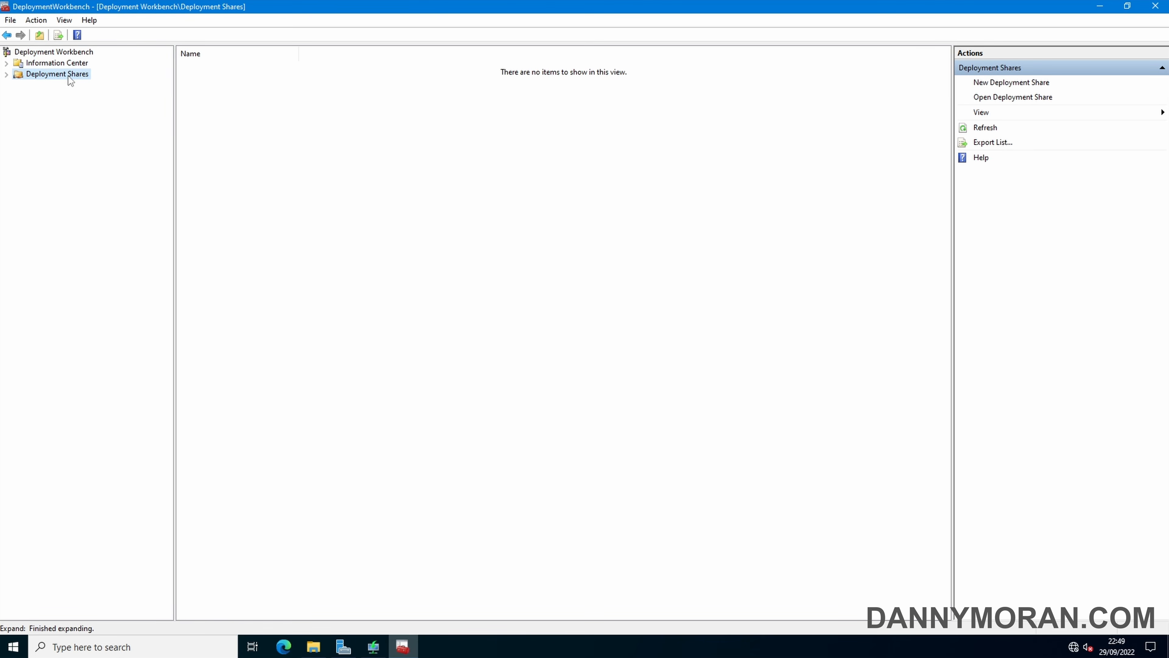
right_click(54, 76)
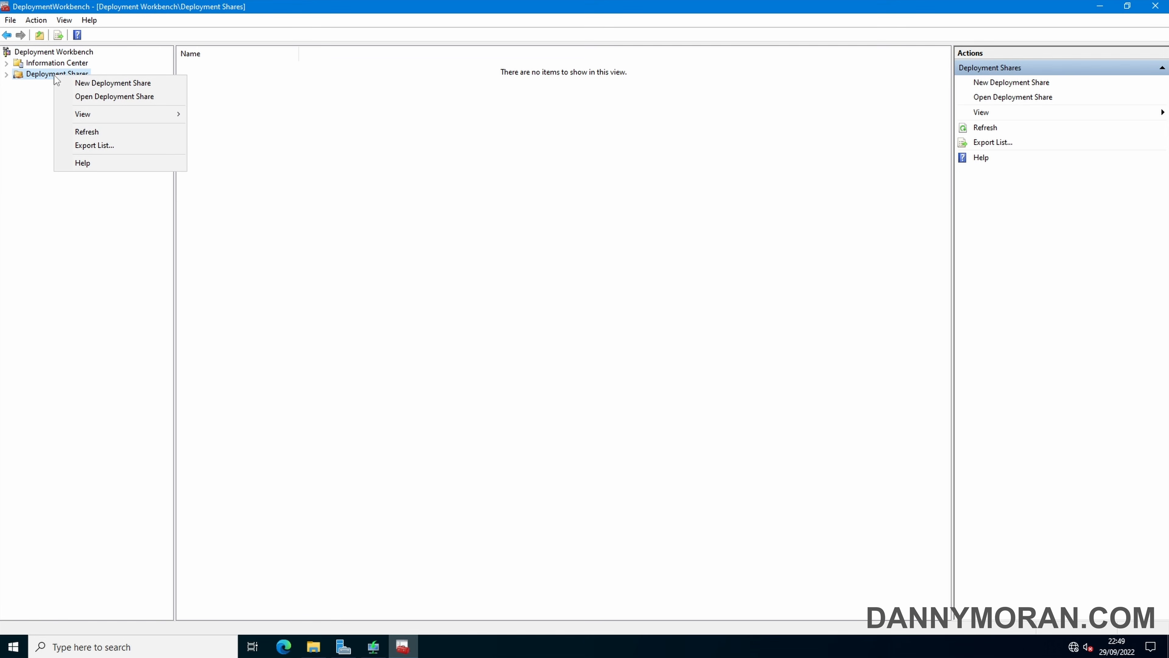
left_click(87, 84)
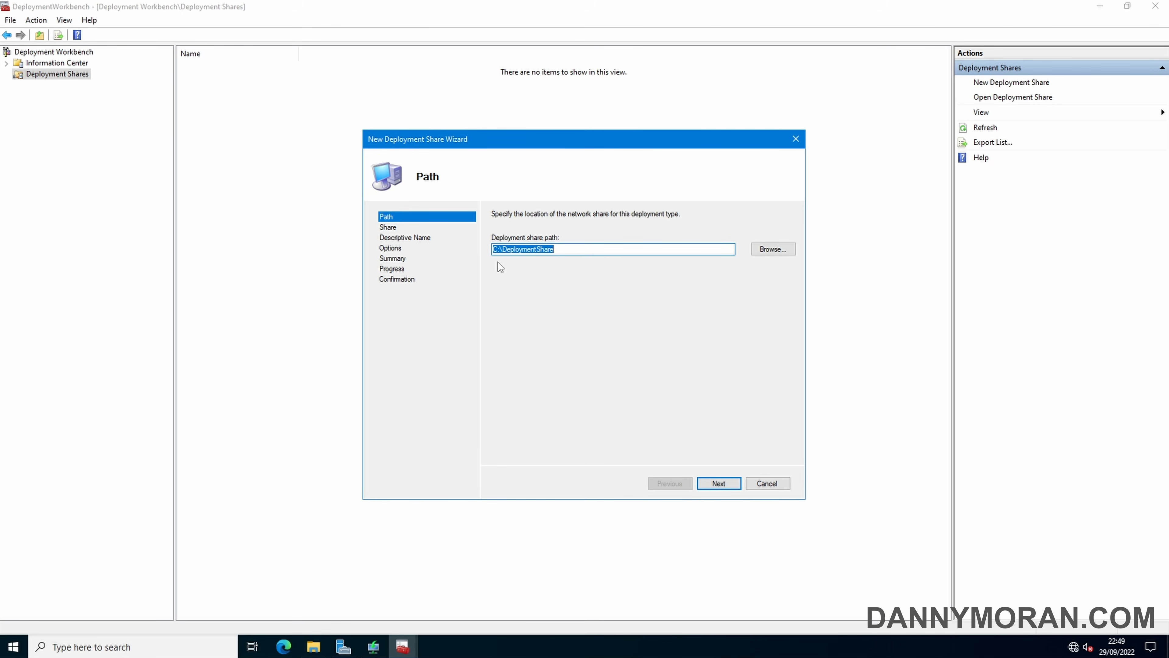
left_click(717, 486)
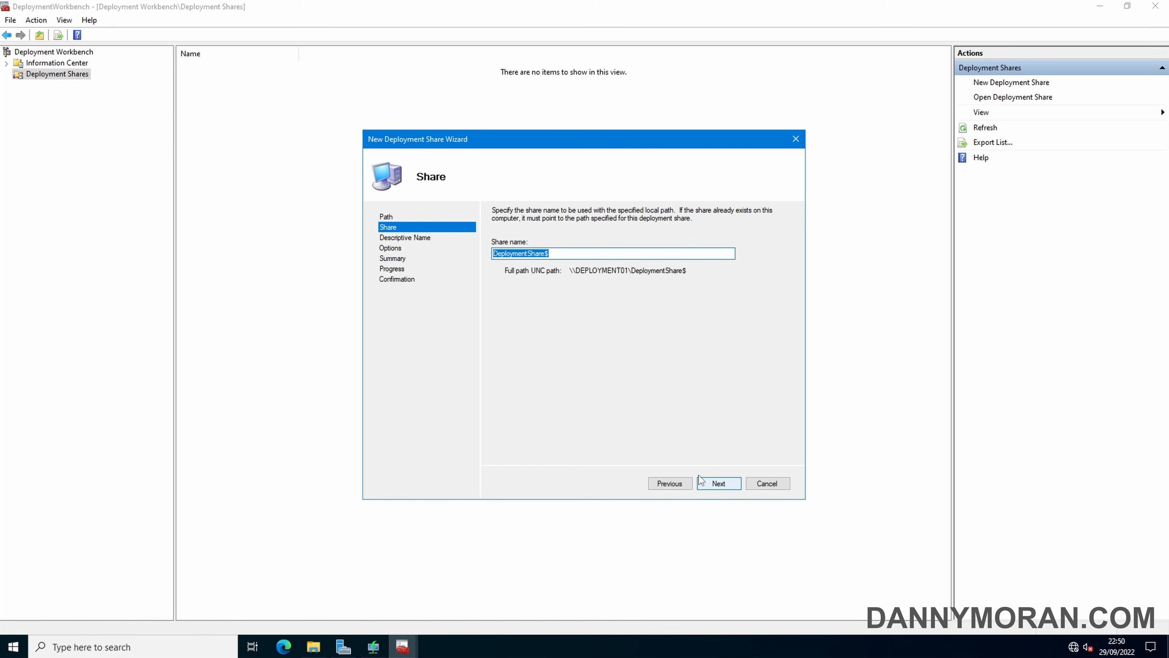
left_click(718, 483)
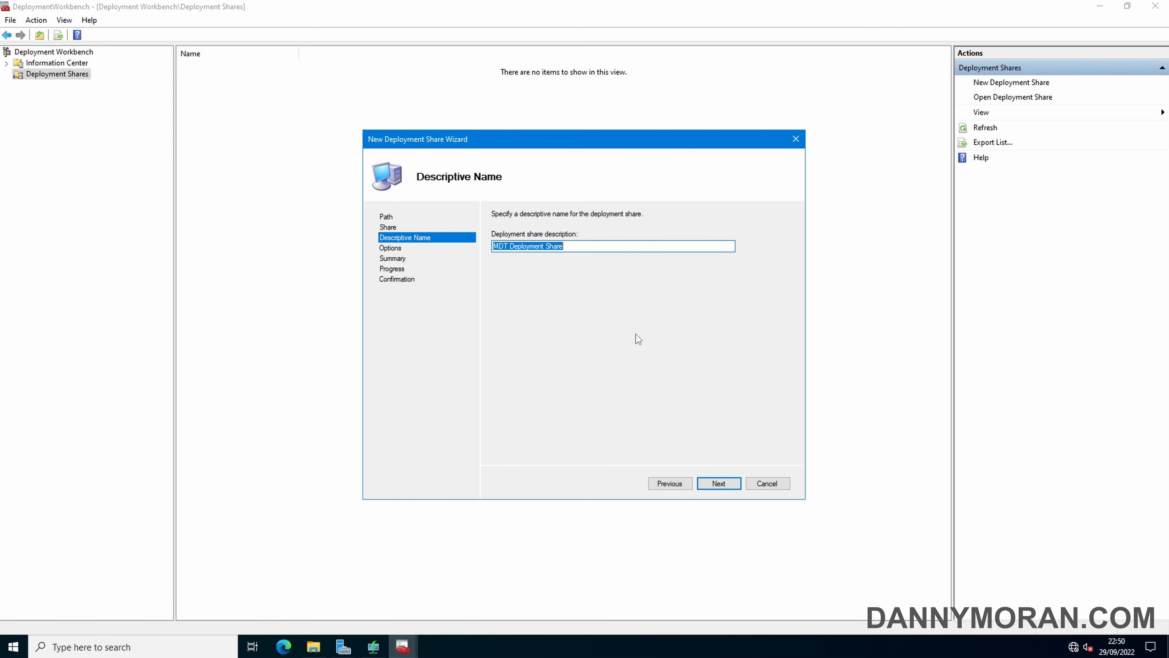
left_click(719, 484)
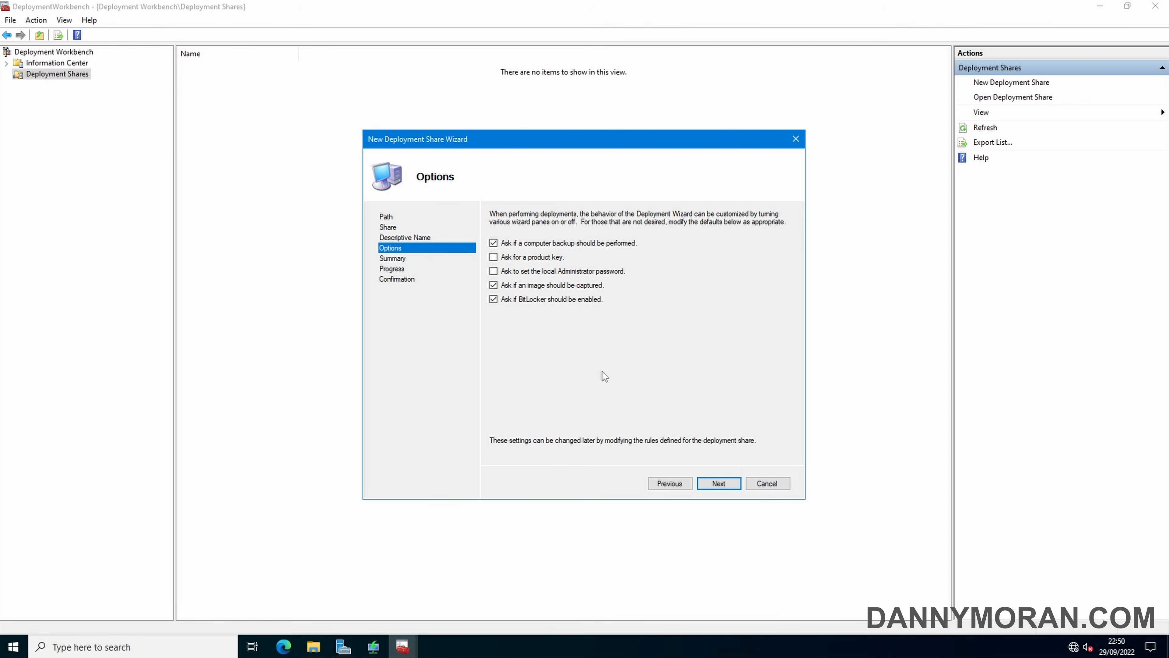
left_click(719, 483)
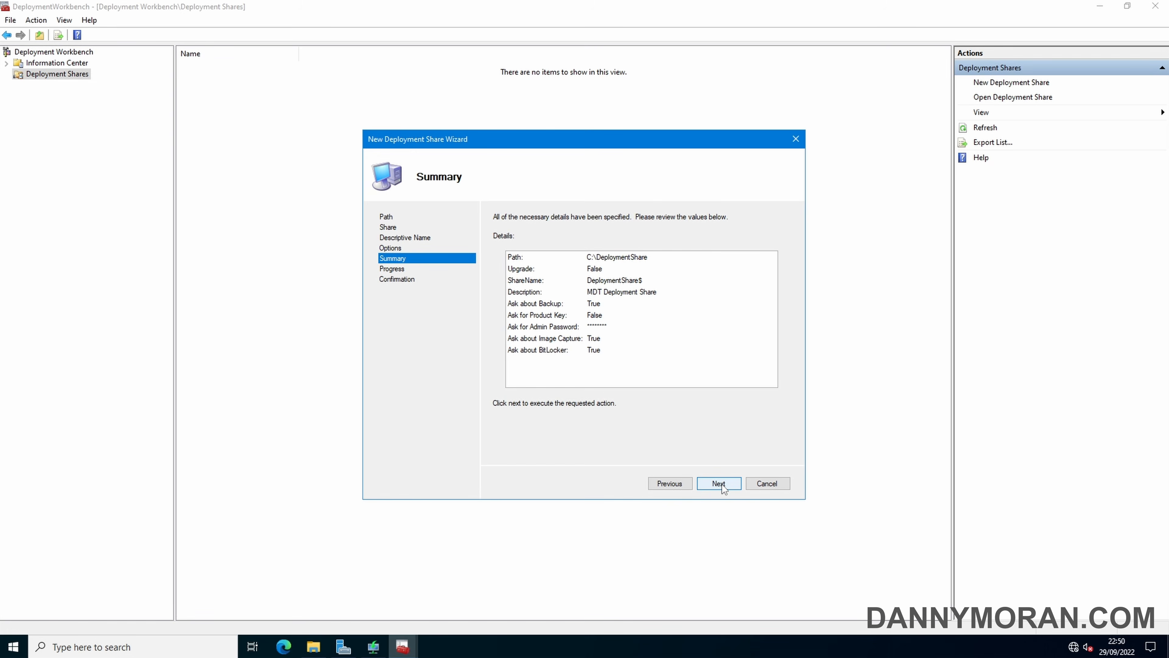
left_click(719, 484)
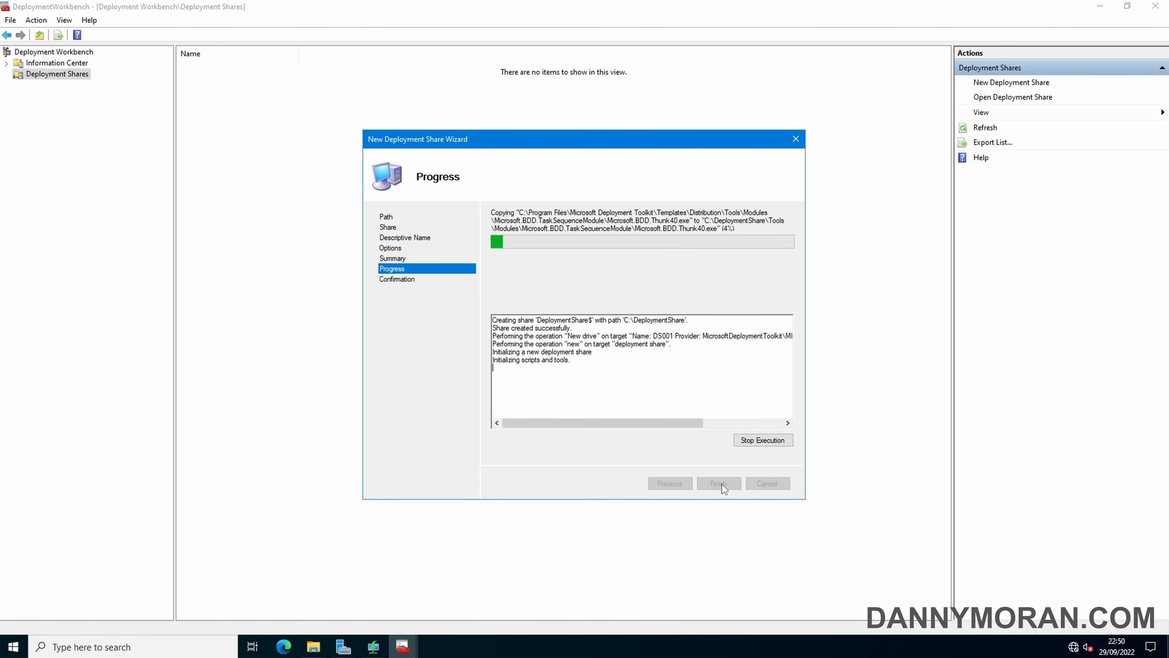
left_click(721, 484)
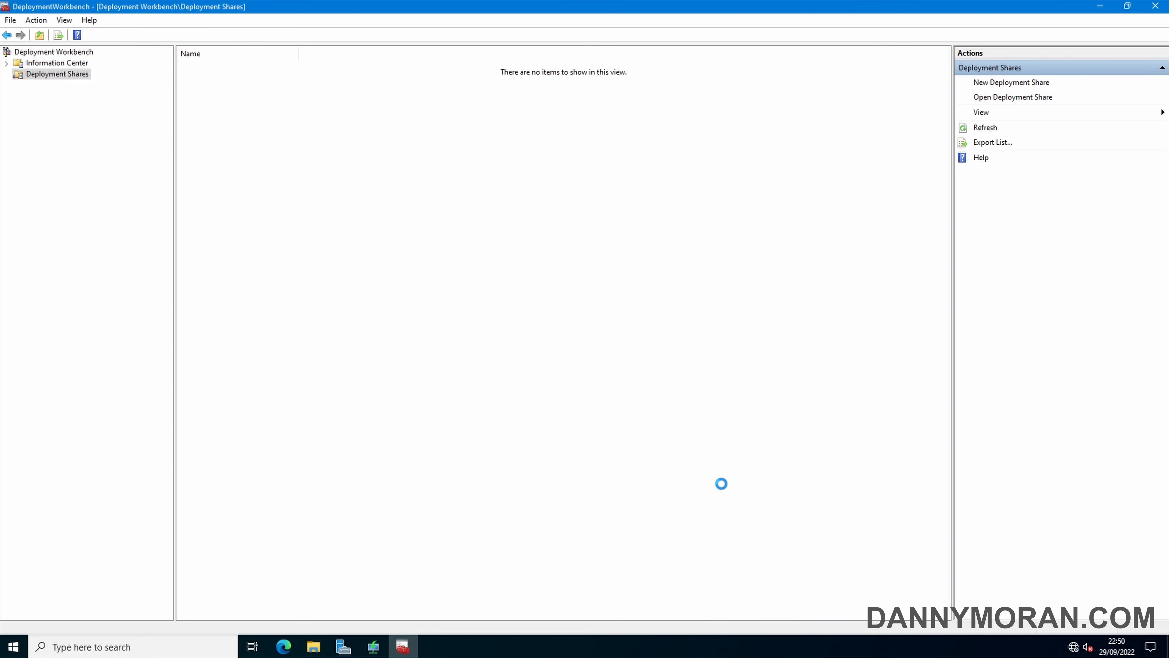
Browse the share's Applications, Operating Systems, Out-of-Box Drivers, Packages and Task Sequences folders, ending on Operating Systems
left_click(6, 74)
left_click(19, 85)
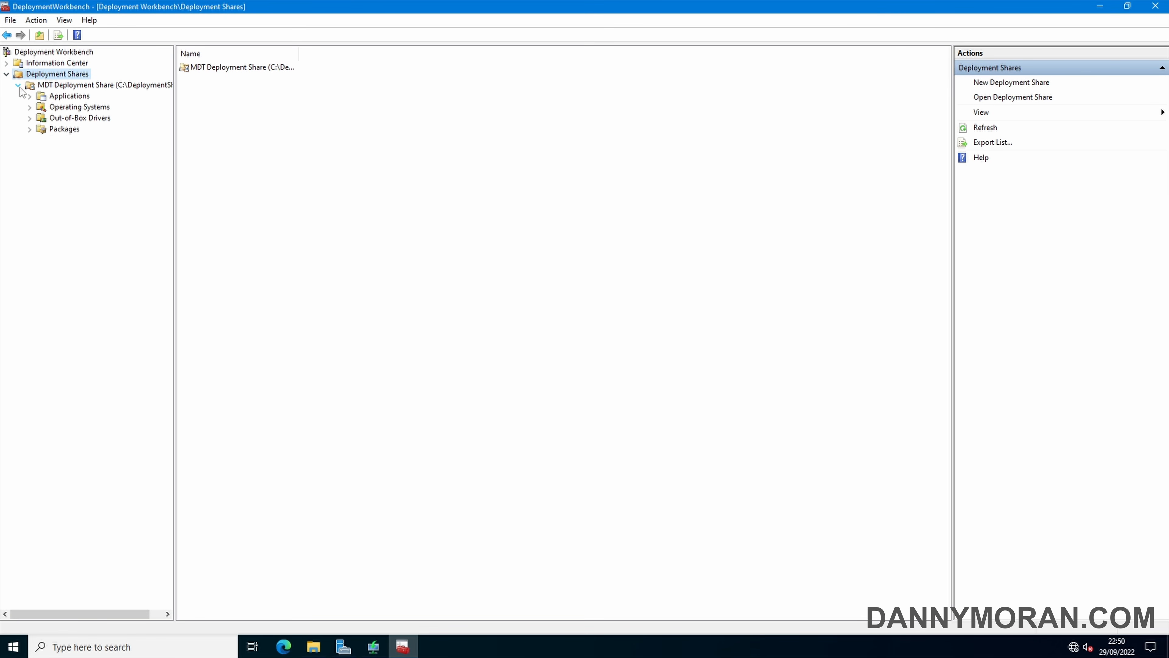
left_click(78, 96)
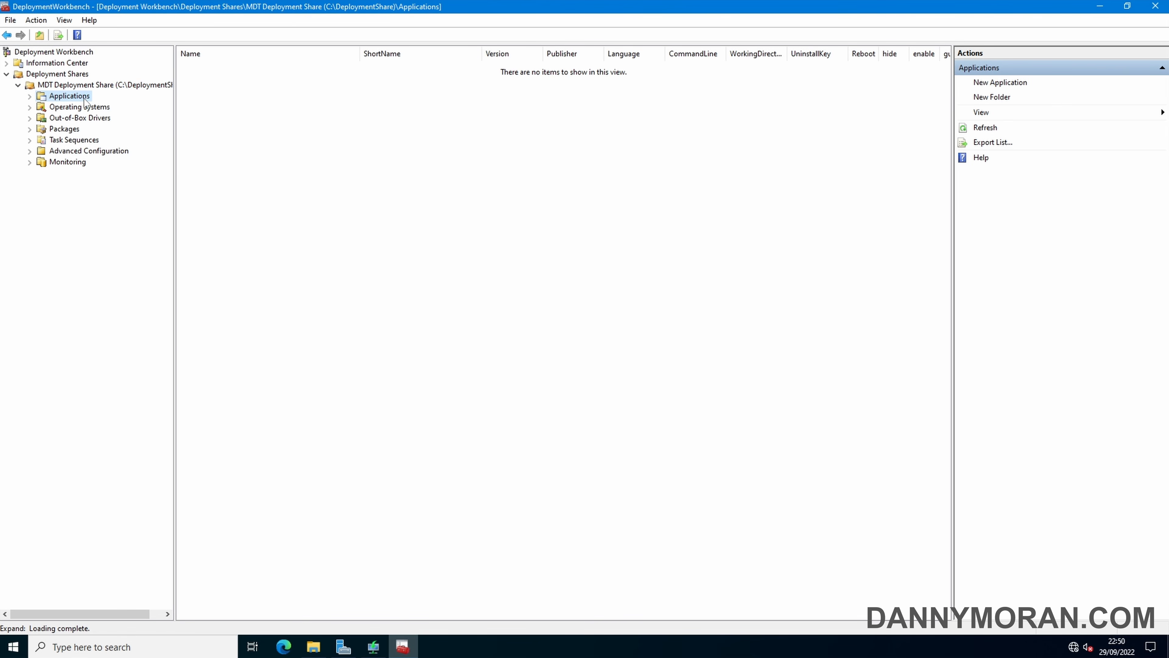
left_click(91, 108)
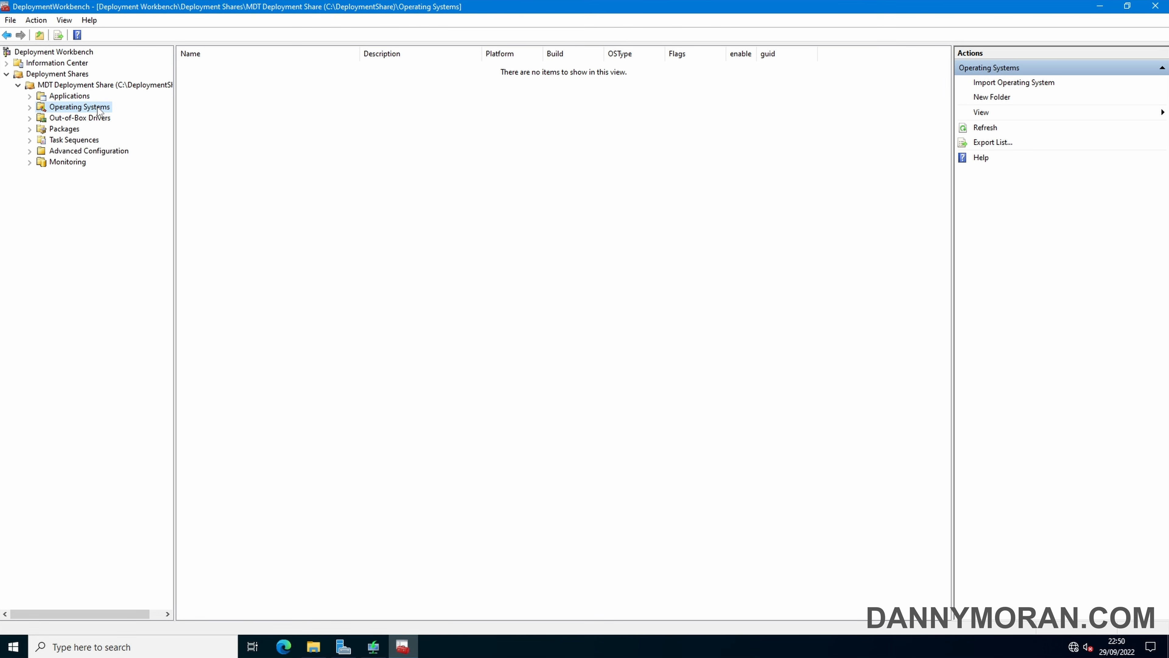
left_click(83, 119)
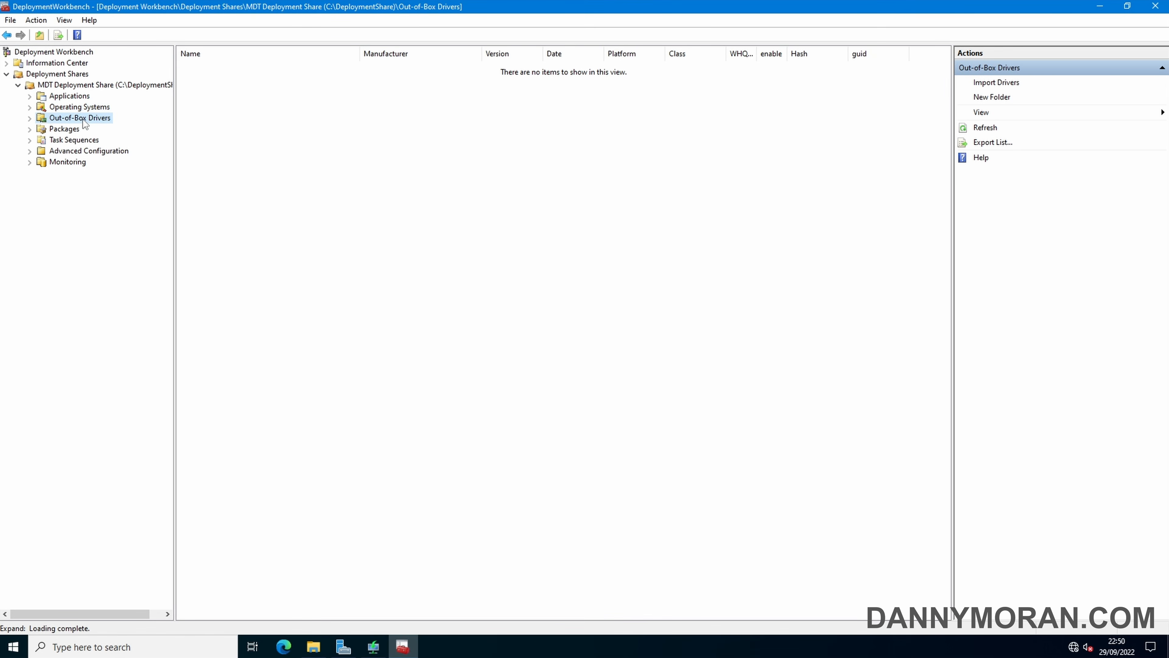
left_click(78, 131)
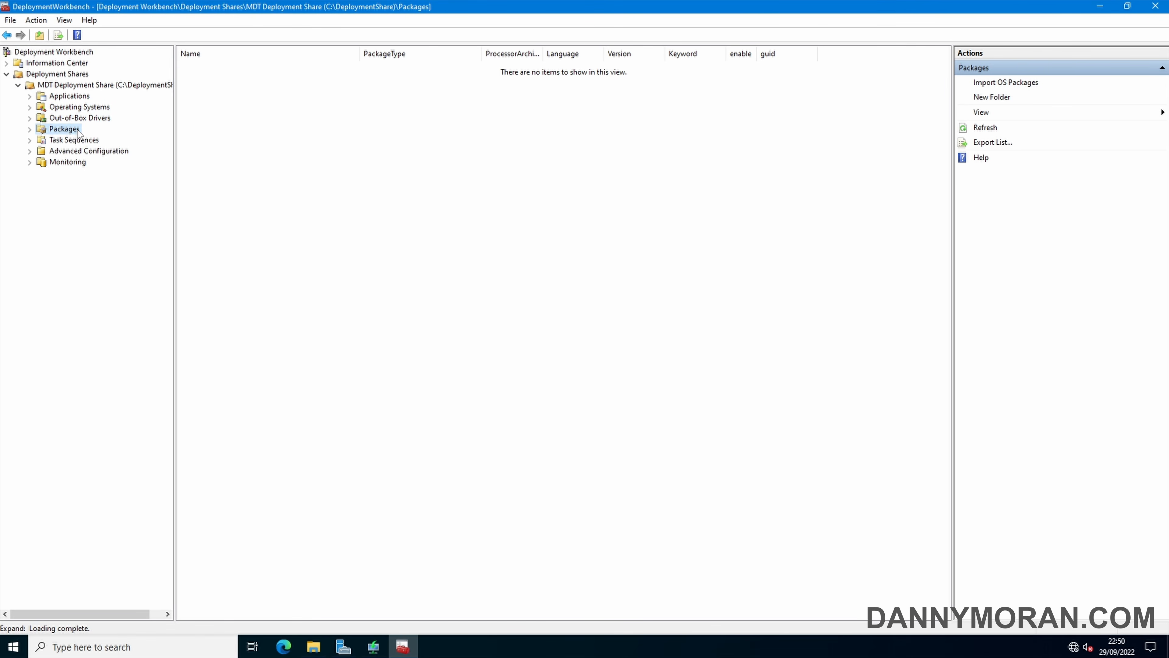
left_click(79, 141)
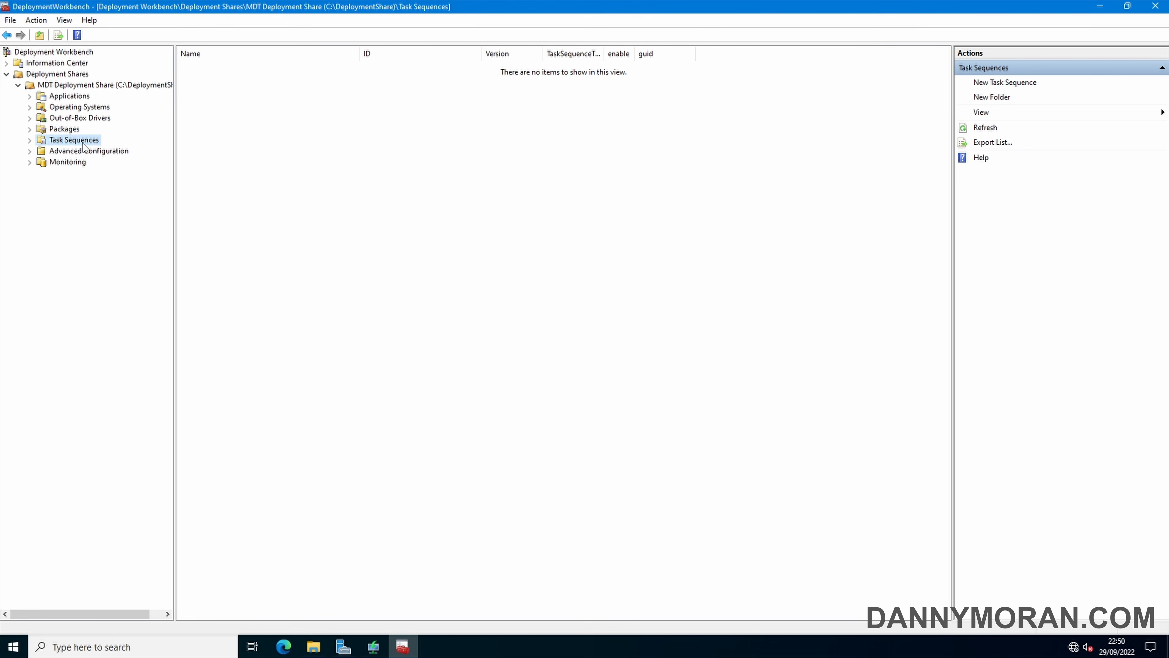
left_click(81, 110)
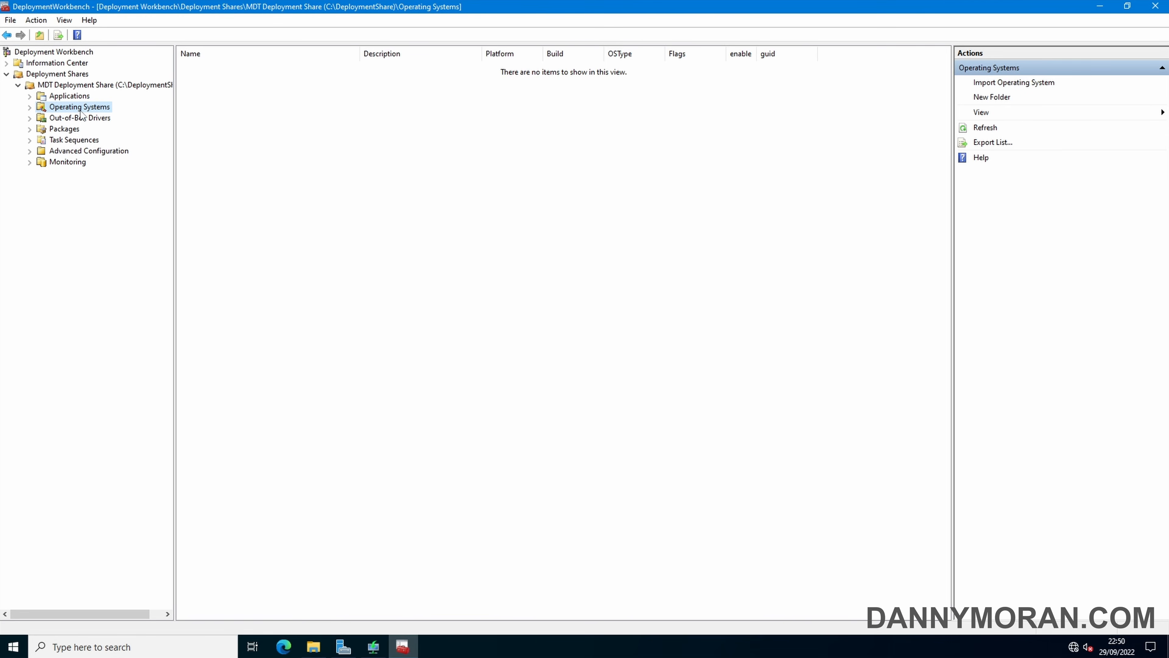
Mount the windows-11-22h2 disc image from Downloads as drive E:, then return to Operating Systems
left_click(313, 647)
left_click(412, 290)
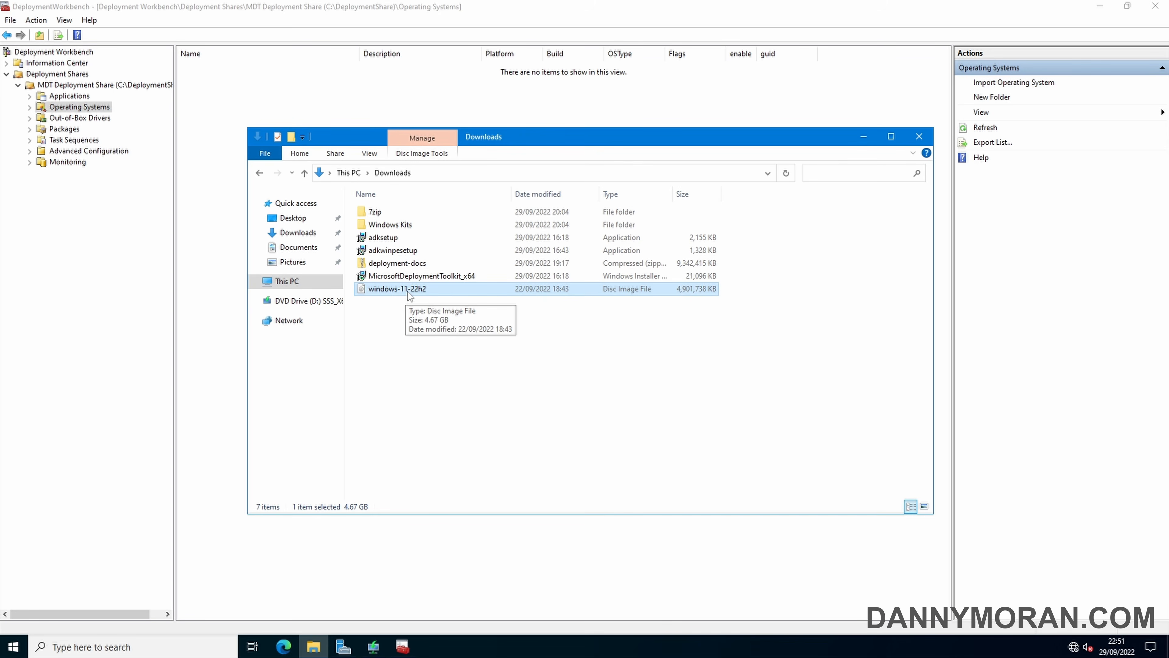
right_click(407, 291)
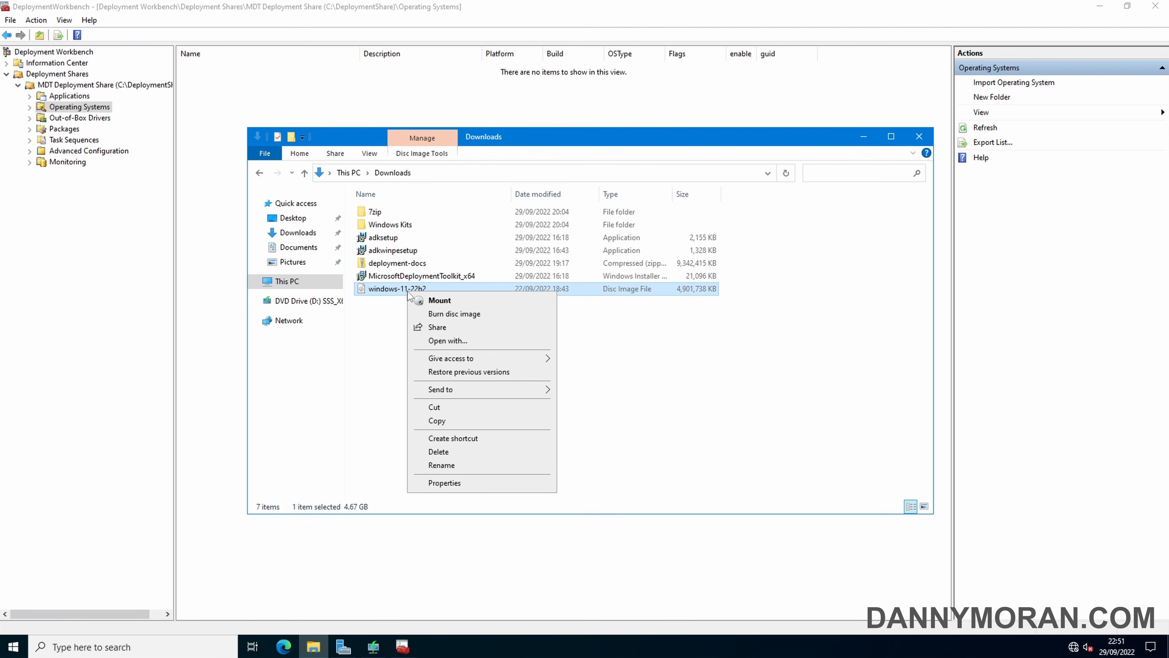
left_click(434, 302)
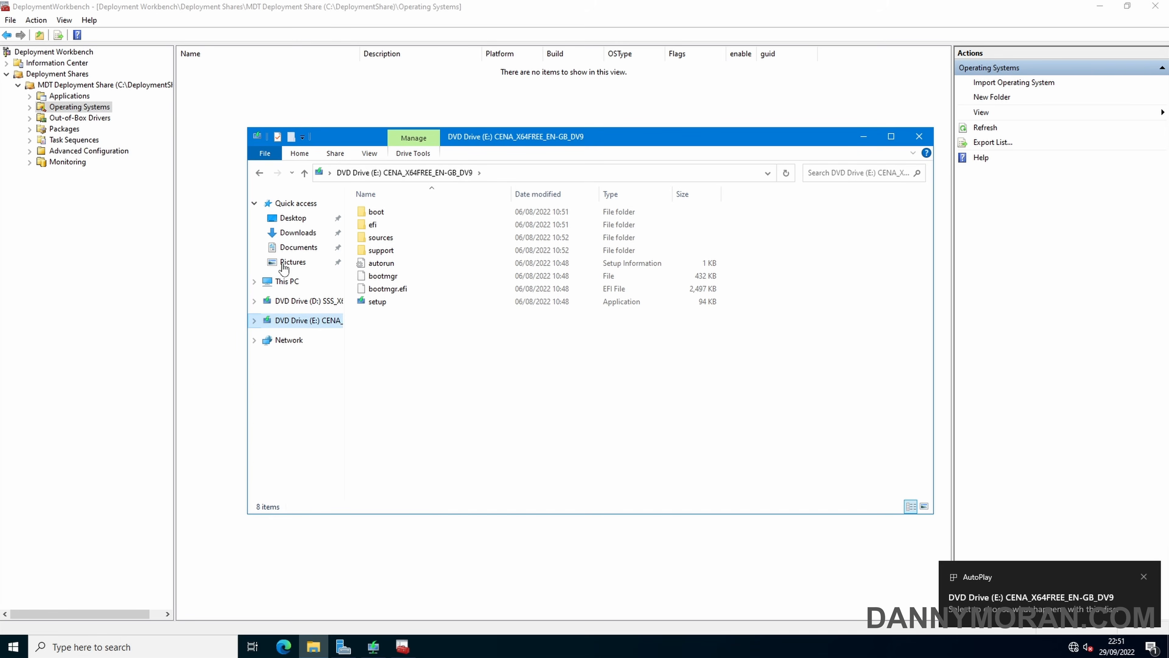
left_click(94, 111)
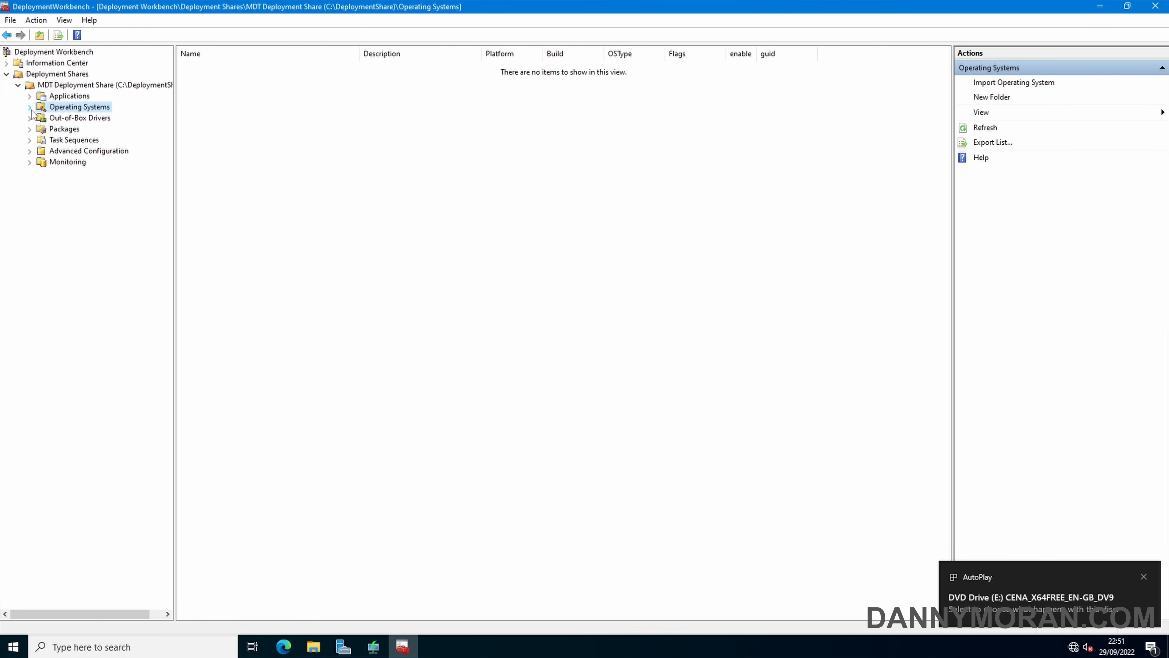
Create a 'Windows 11' folder under Operating Systems and select it
right_click(74, 108)
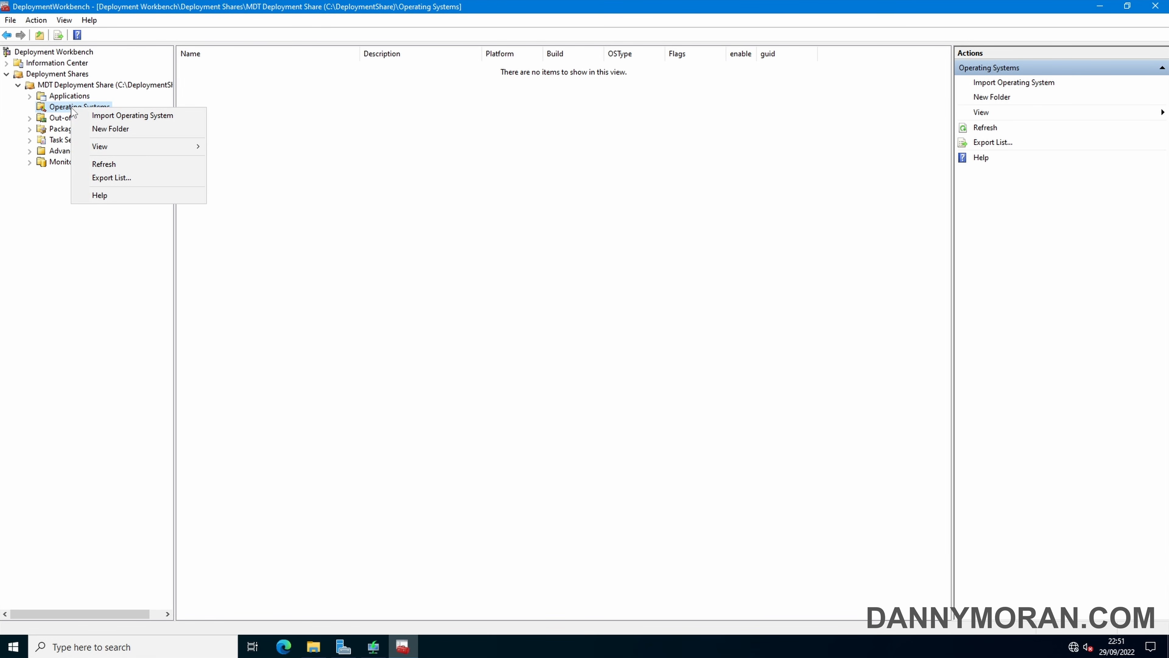
left_click(113, 130)
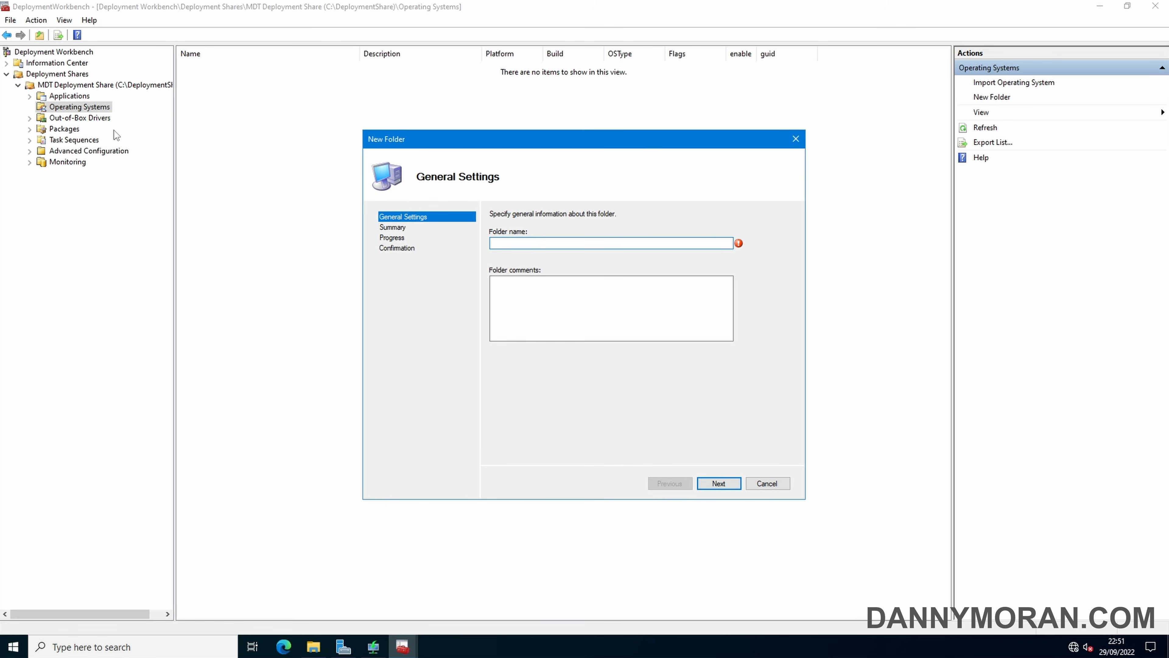
type("Windows 11")
left_click(718, 483)
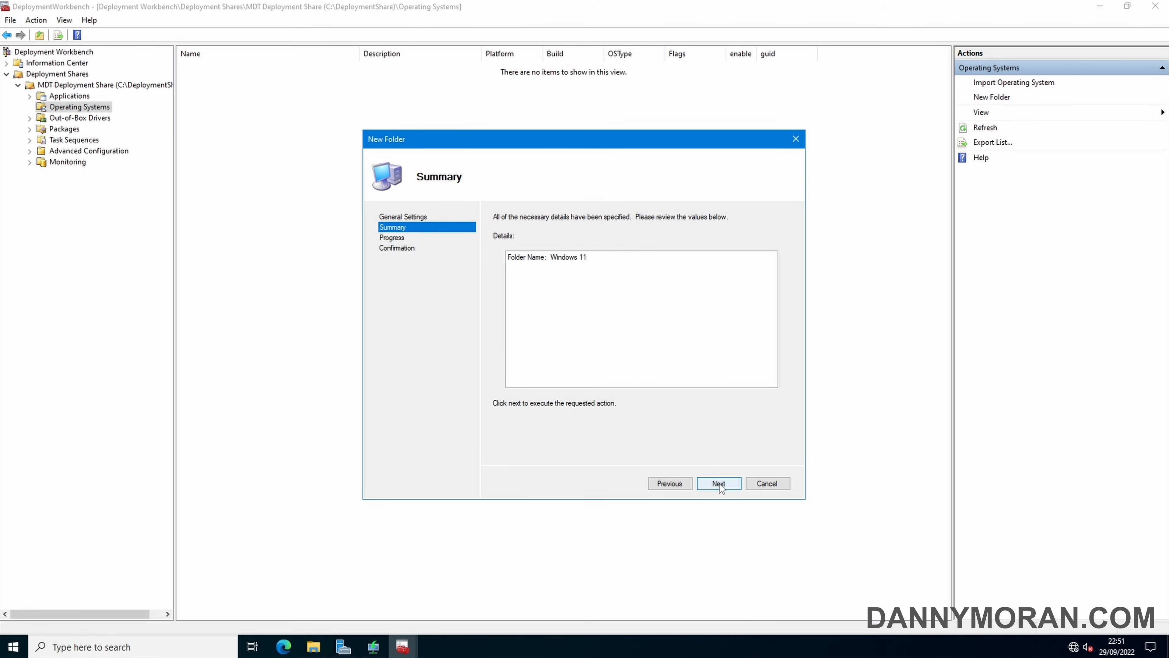
left_click(719, 484)
left_click(718, 483)
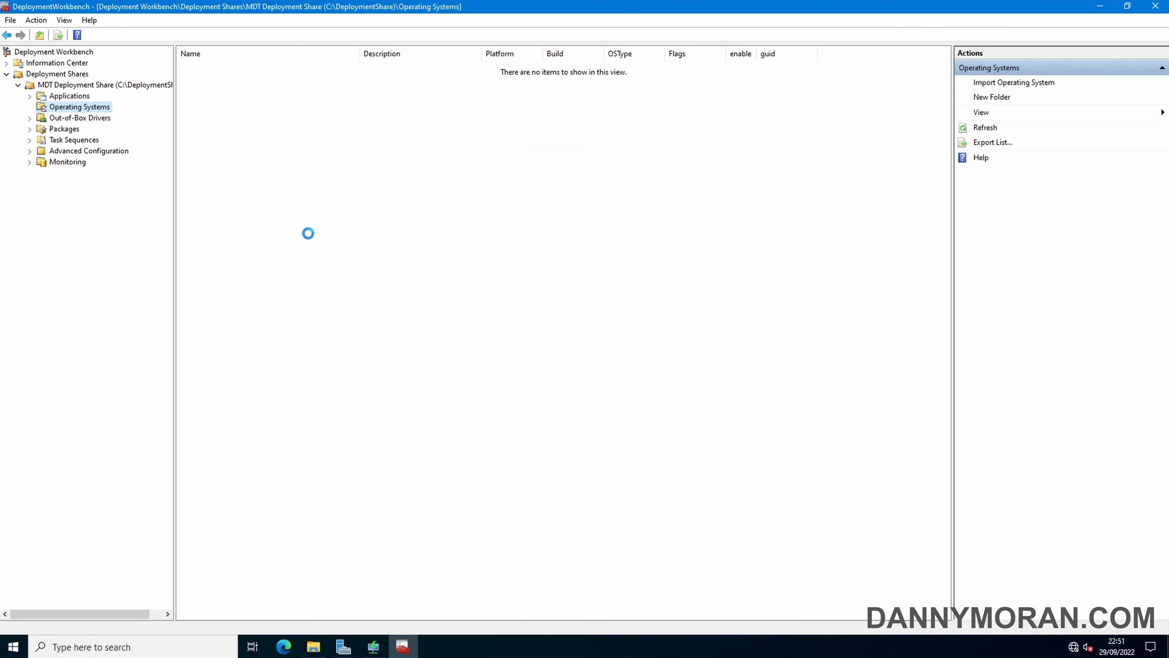
left_click(74, 119)
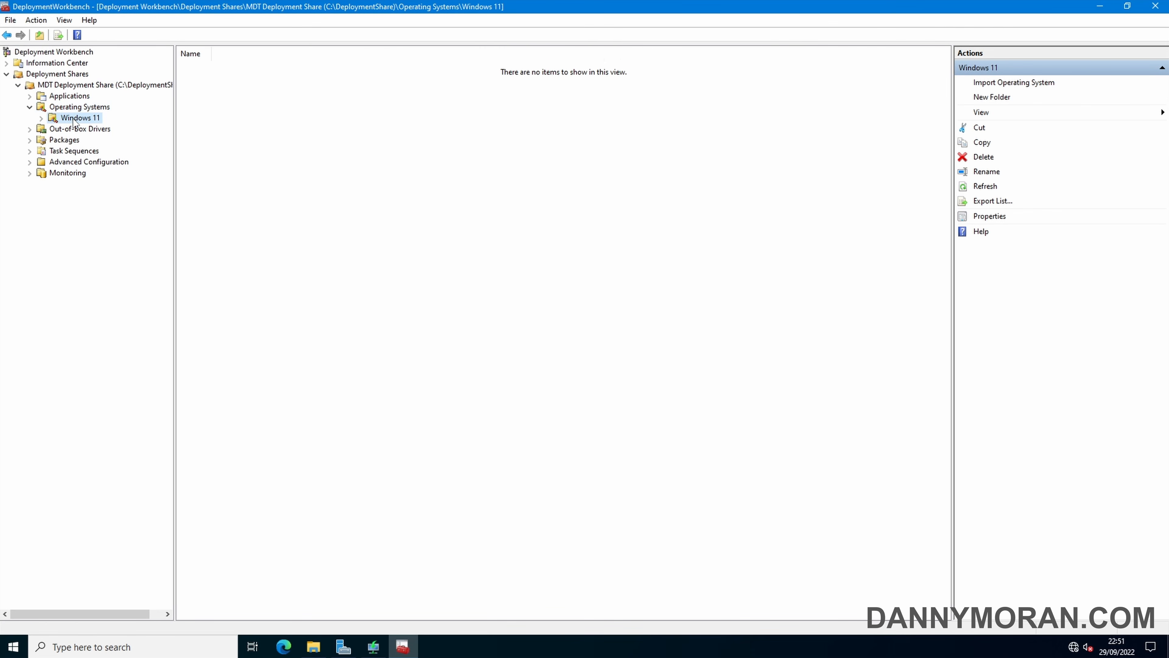
right_click(73, 120)
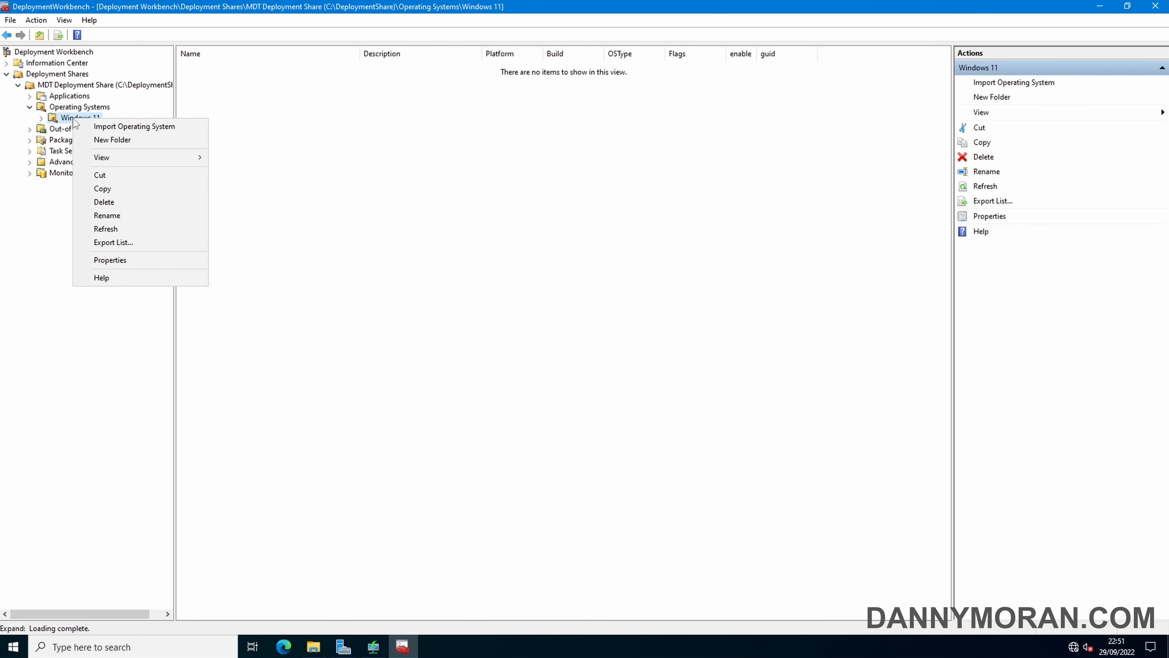
Start importing a full set of source files into Windows 11 with E:\ as the source directory
left_click(113, 129)
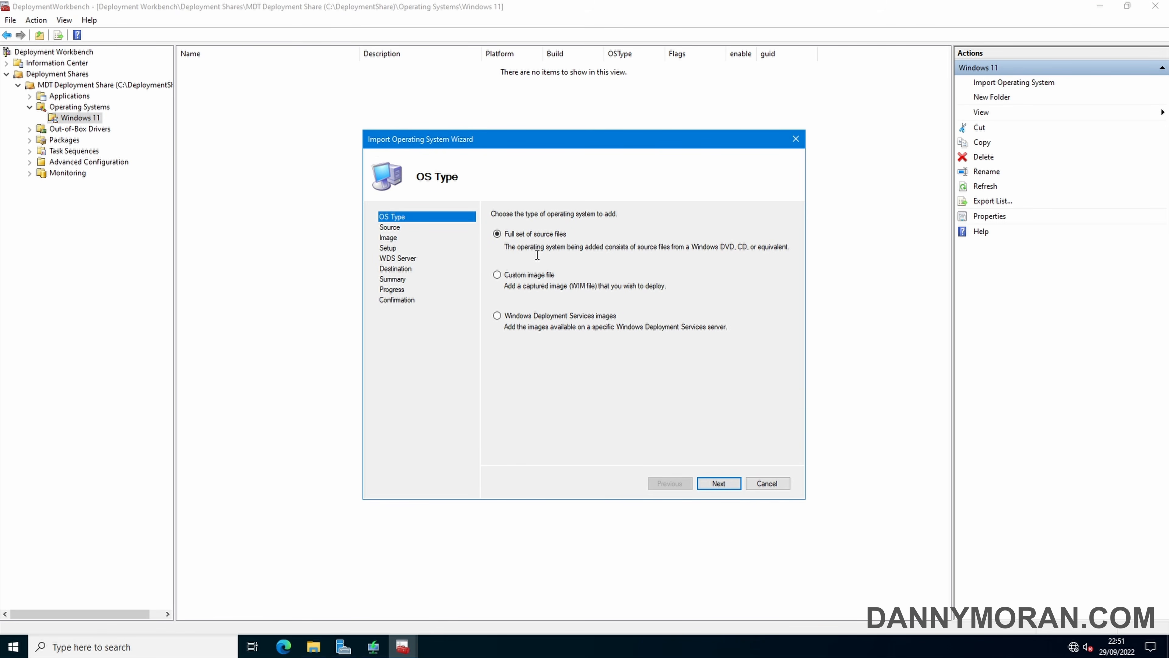
left_click(722, 486)
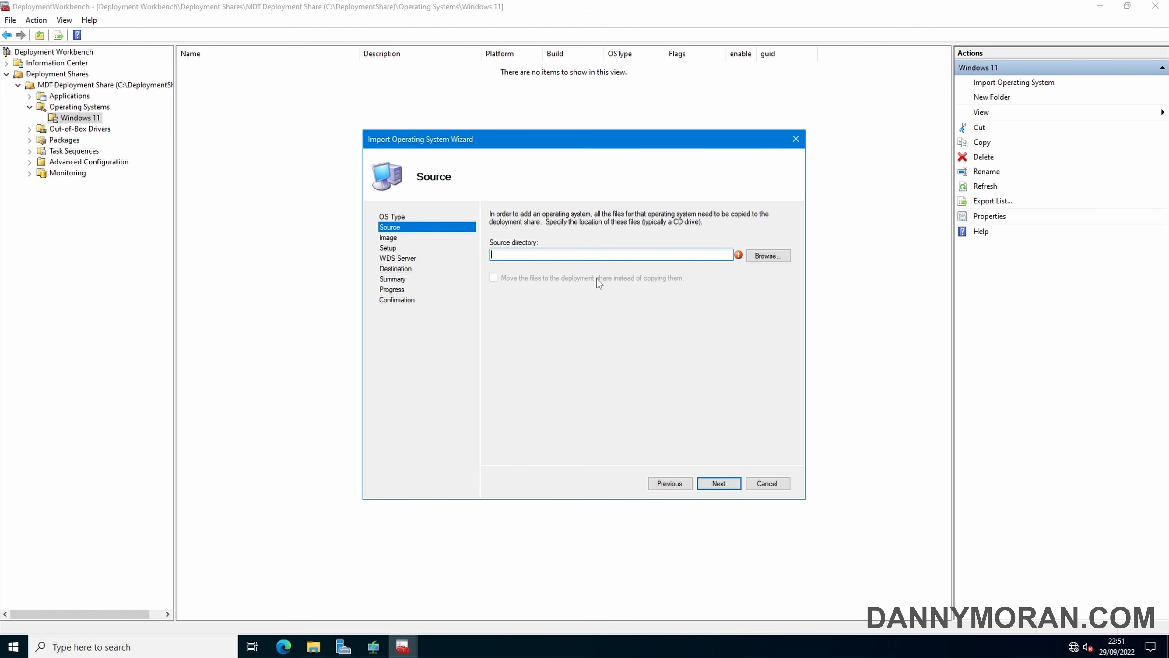
left_click(757, 259)
left_click(564, 340)
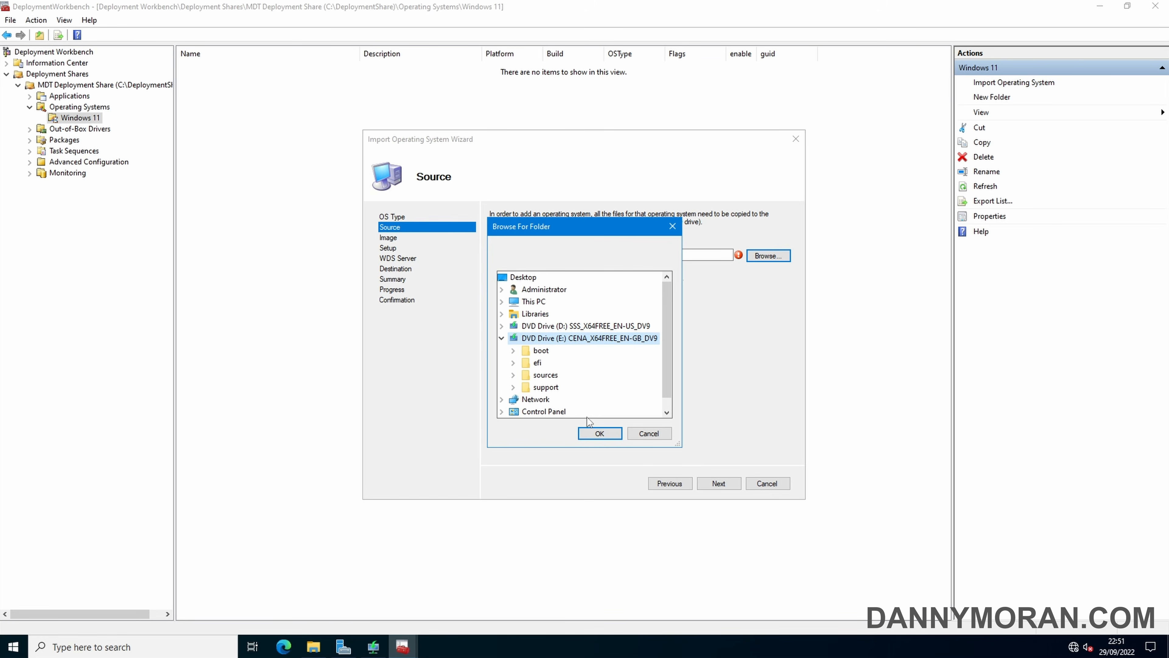
left_click(598, 434)
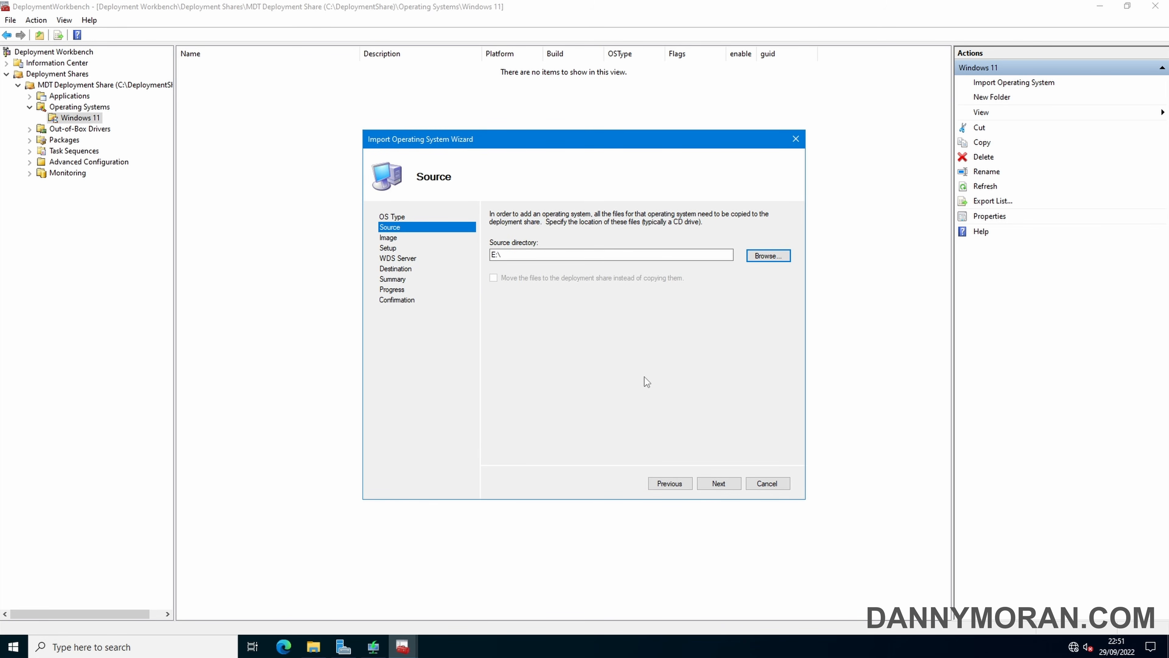
left_click(314, 646)
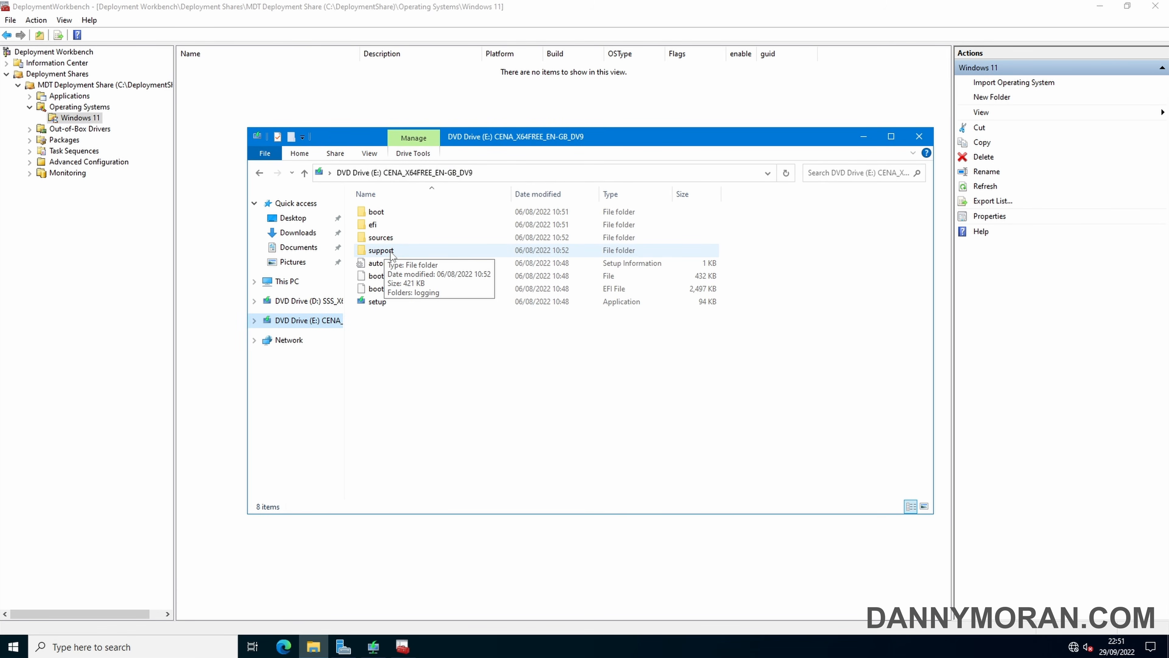
Confirm install.wim is in E:\sources, then re-enter E:\ as the wizard's source directory
double_click(393, 238)
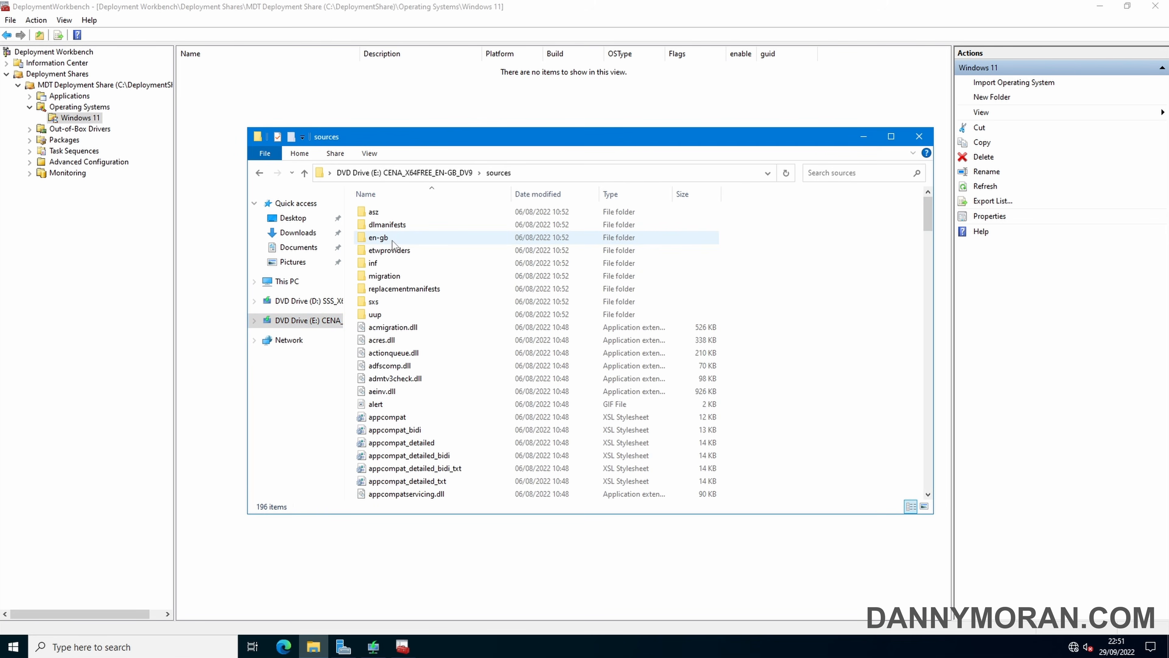
type("i")
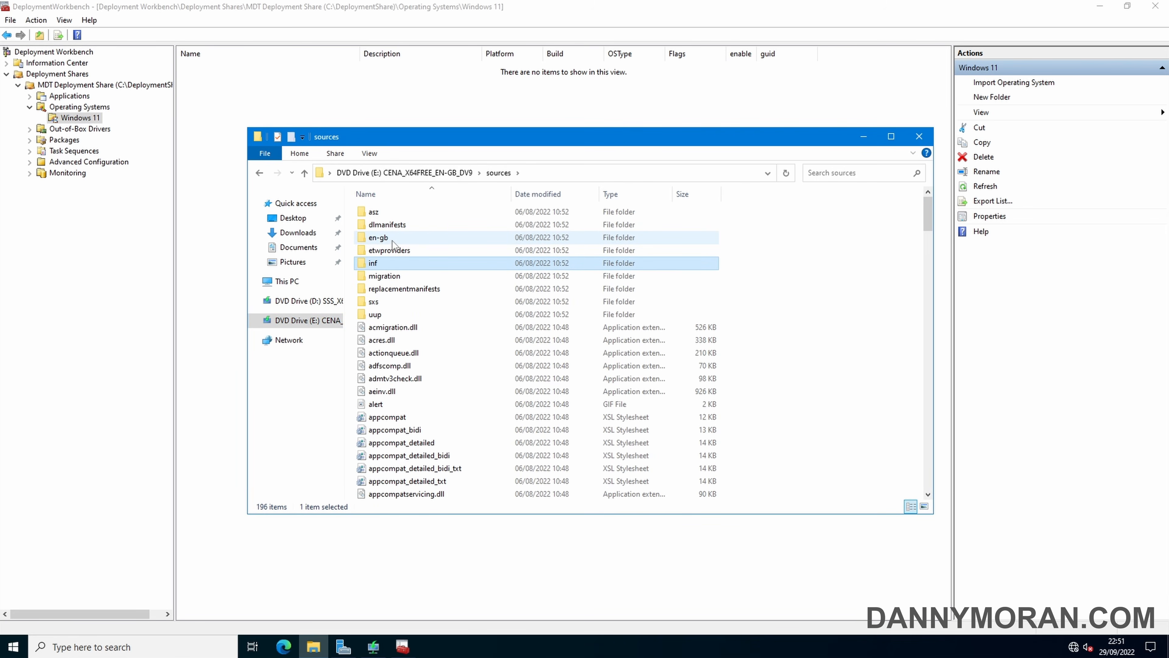
type("ins")
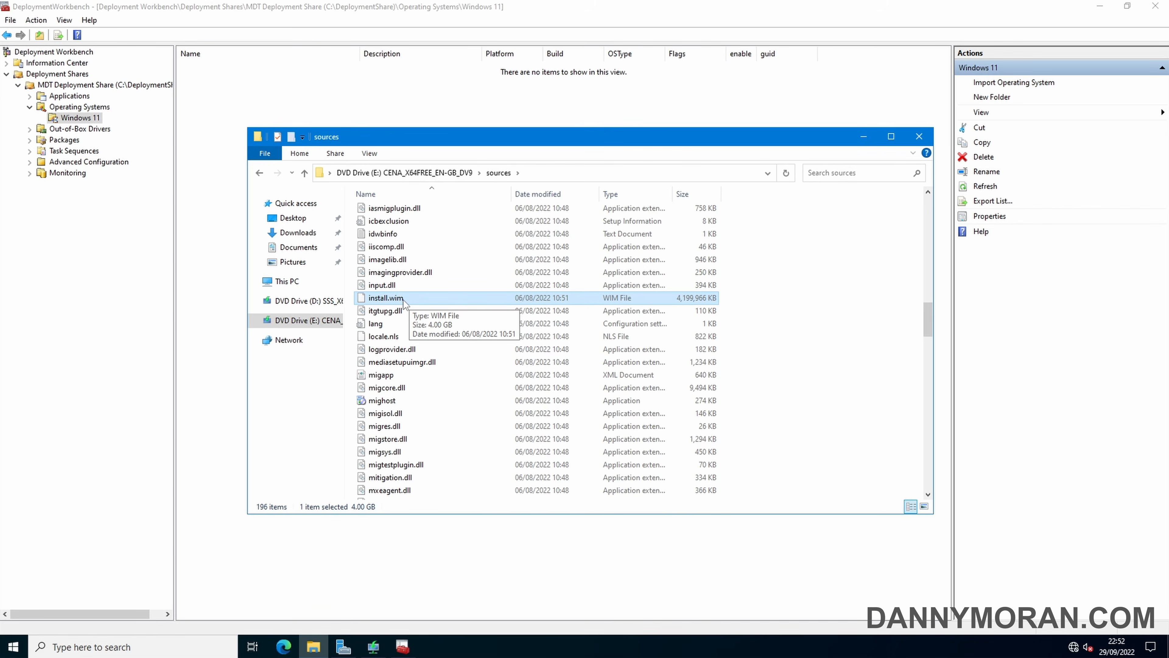
left_click(864, 136)
left_click(584, 254)
type("E:\\")
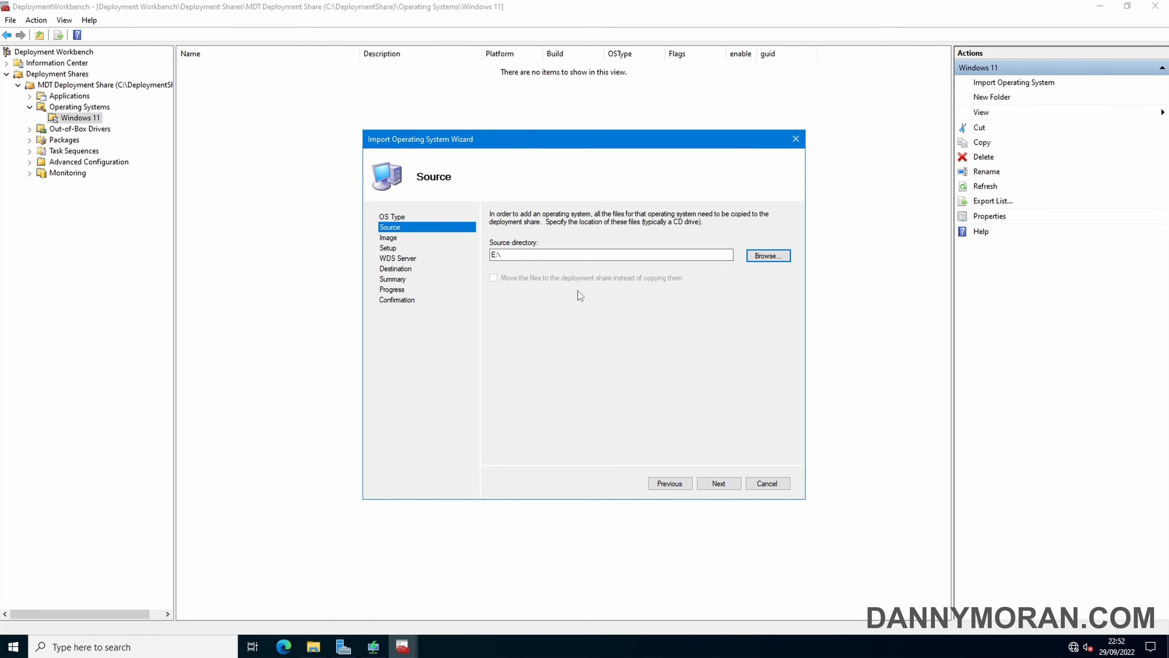
Finish importing Windows 11 Enterprise Evaluation x64 with the default destination name, then select Applications
left_click(719, 483)
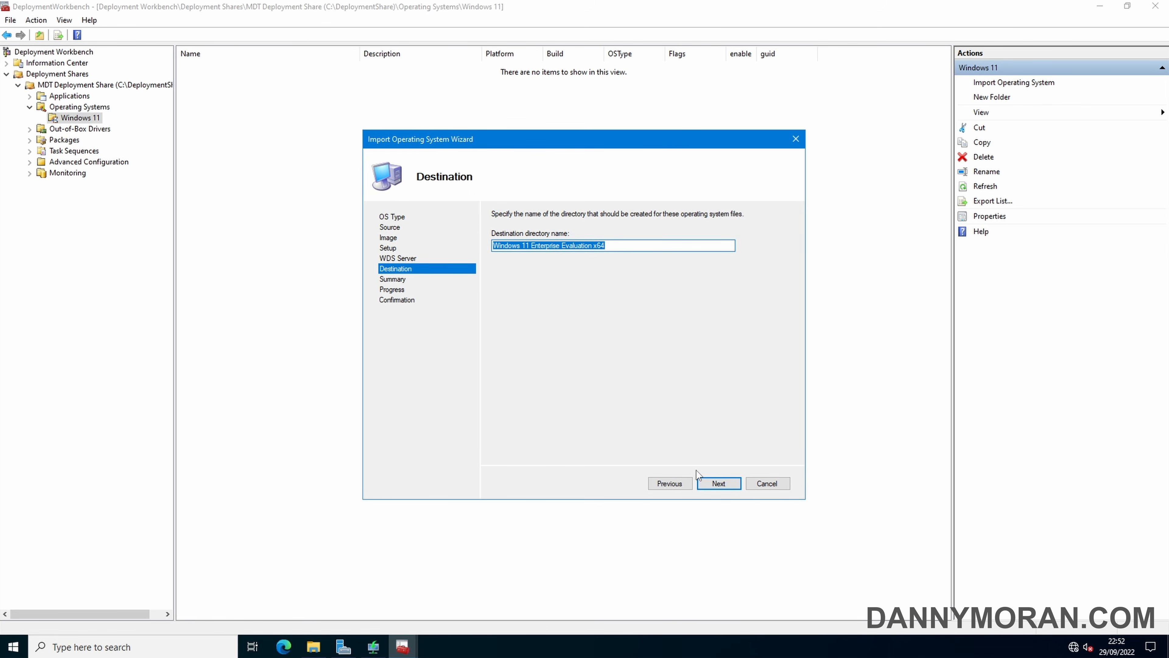
left_click(719, 483)
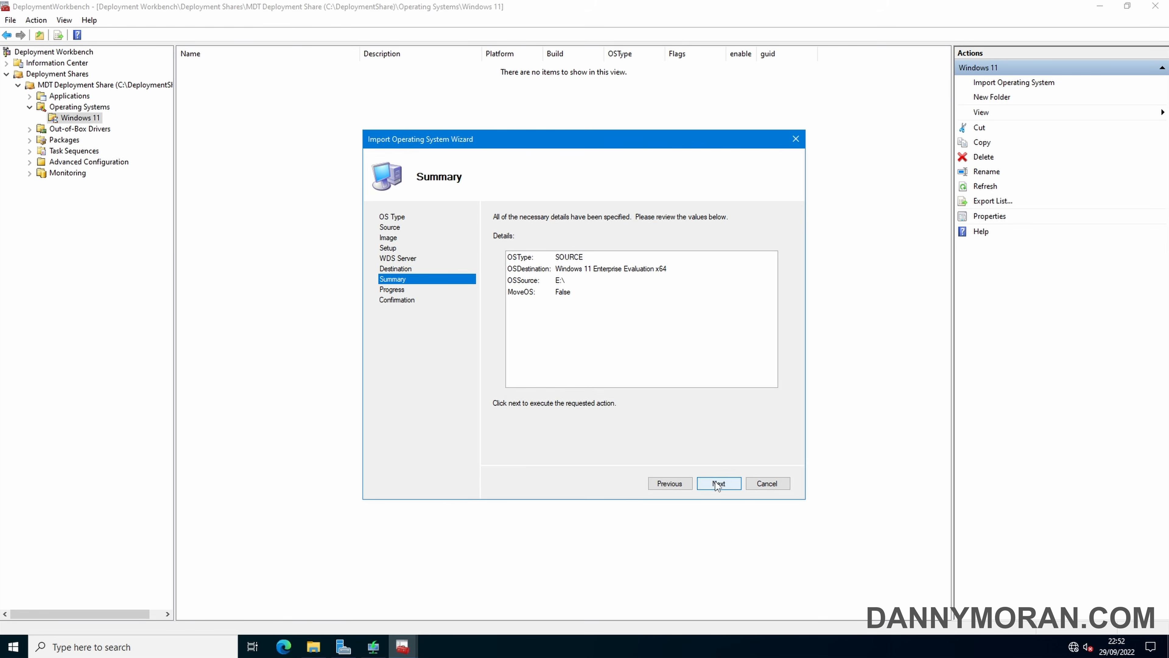
left_click(716, 482)
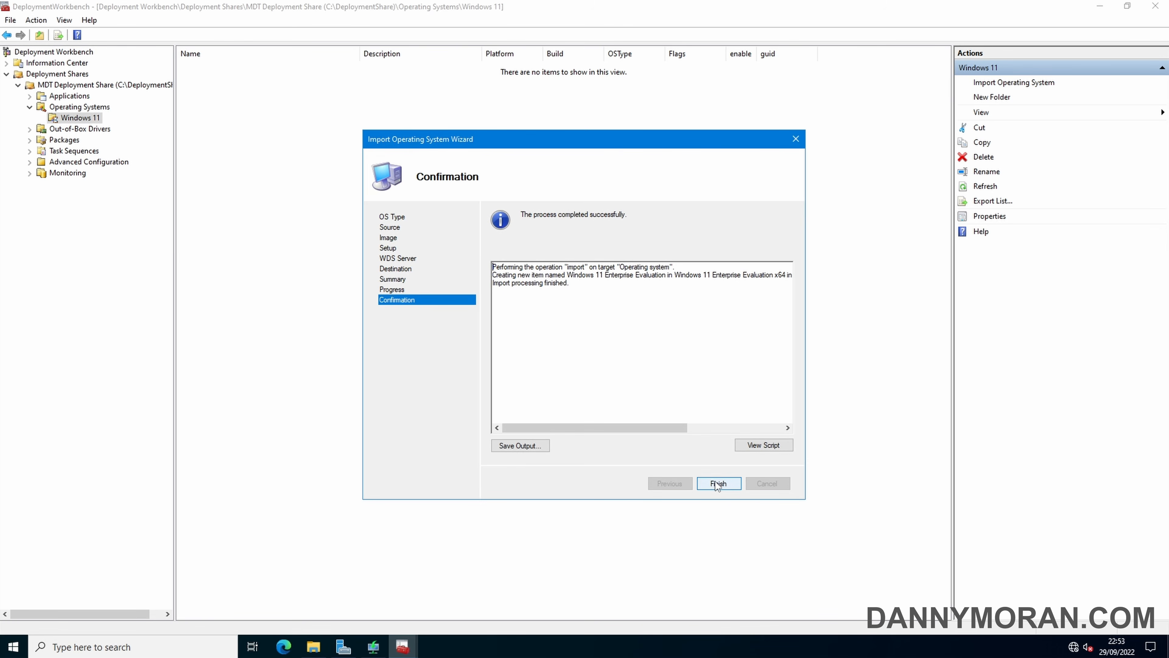
left_click(718, 484)
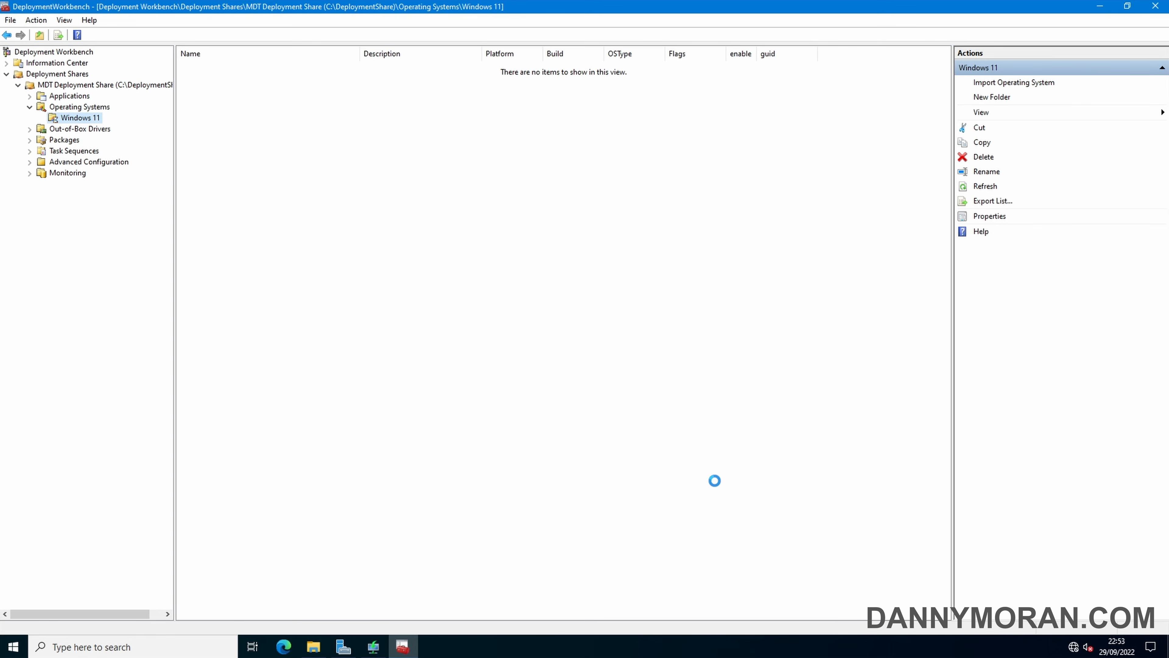
left_click(247, 67)
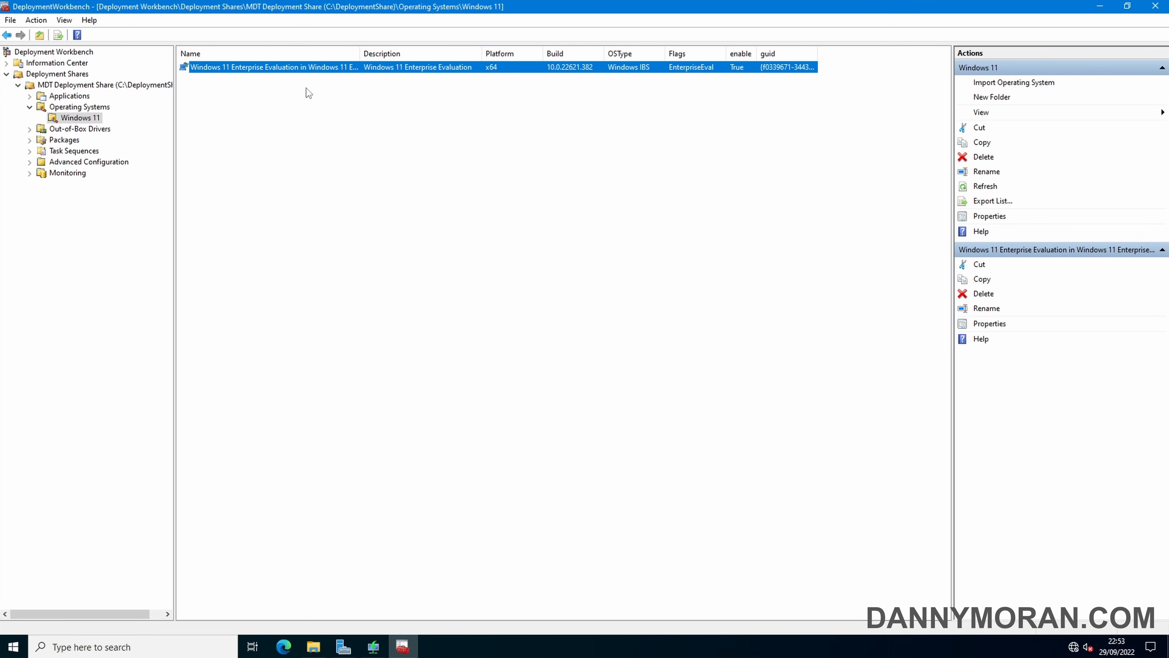
left_click(56, 96)
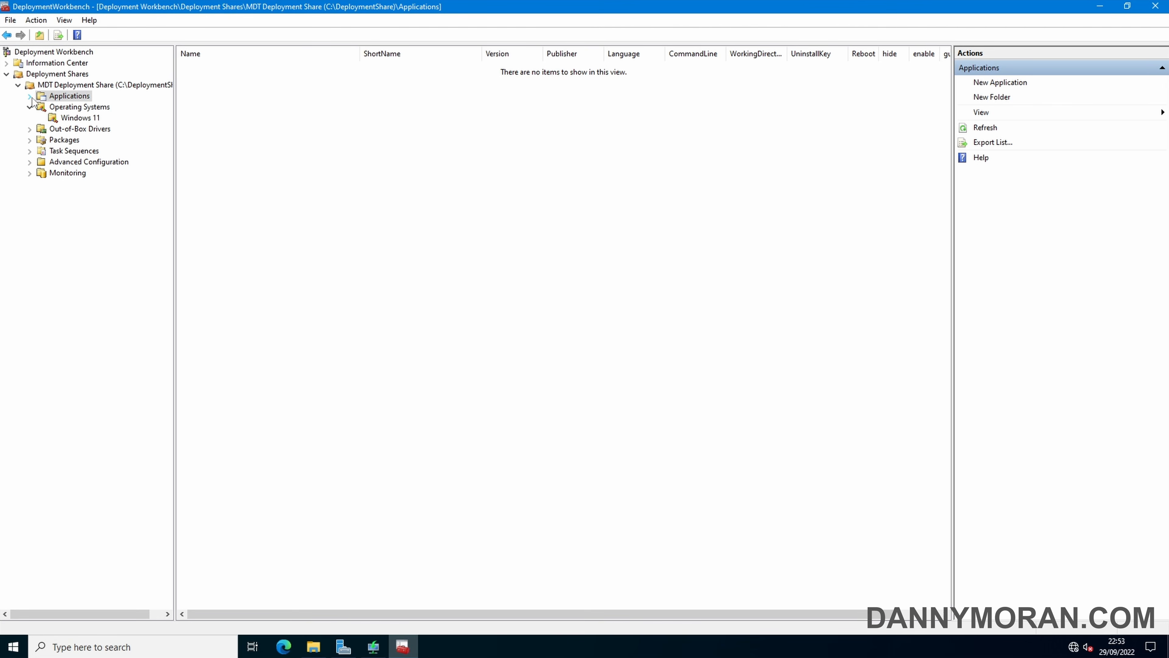
Create a '7zip' folder under Applications and select it
right_click(82, 99)
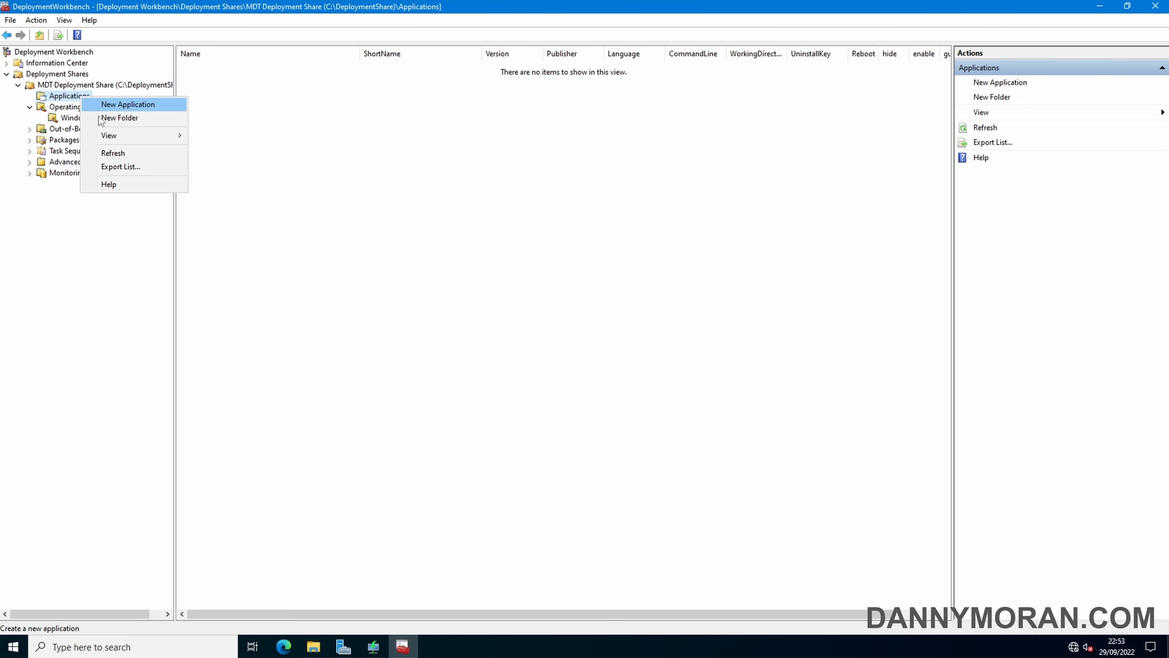
left_click(110, 115)
type("7zip")
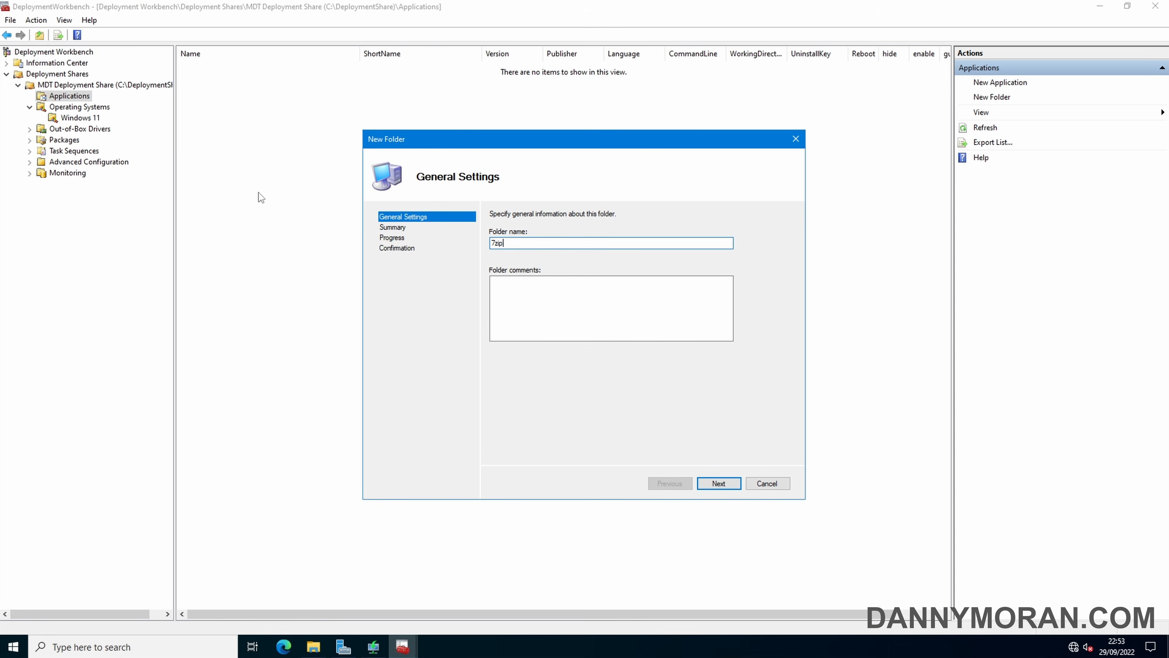
left_click(725, 486)
left_click(724, 483)
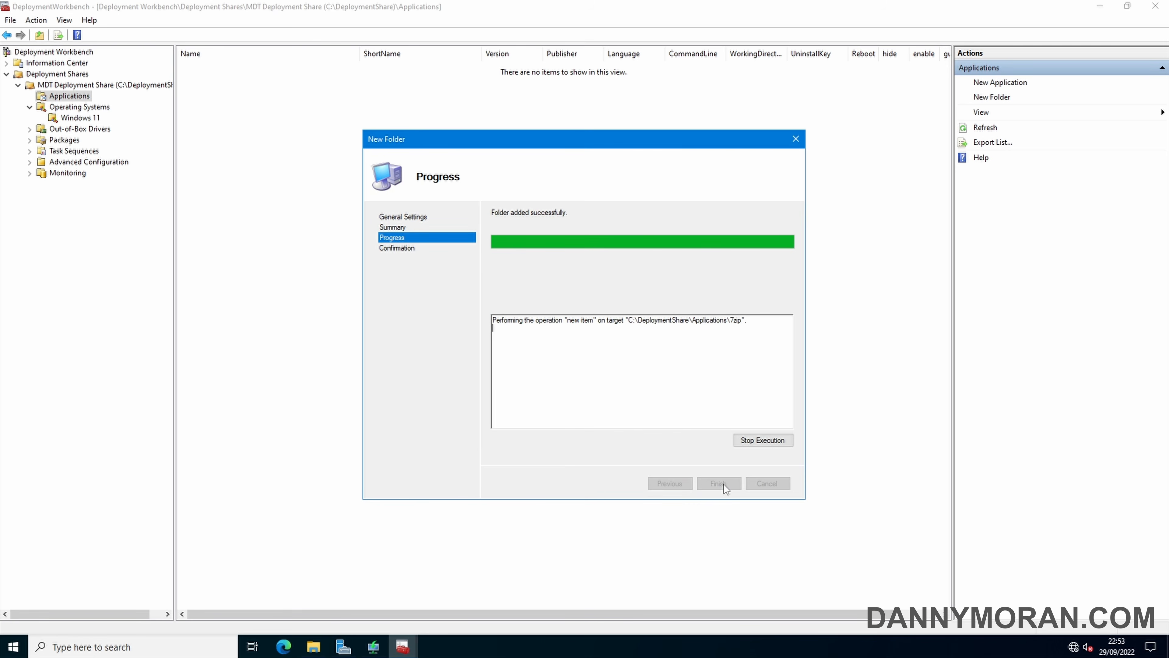
left_click(719, 484)
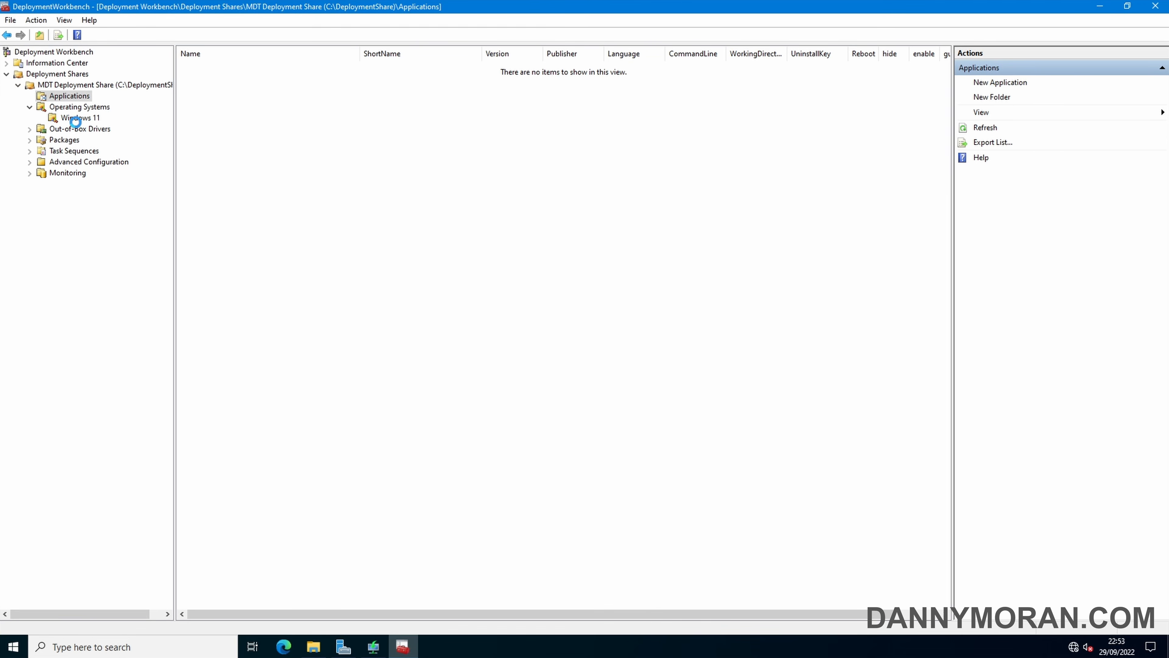
left_click(67, 106)
Start a new application with source files in the 7zip folder, naming it '7zi'
right_click(67, 107)
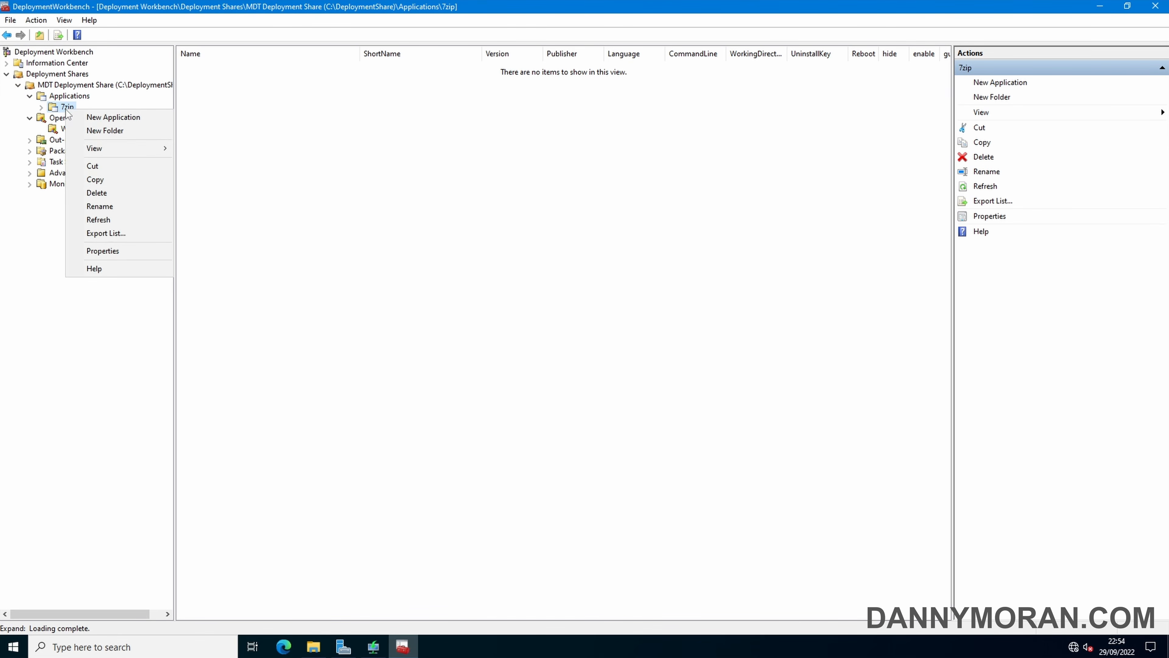
left_click(102, 119)
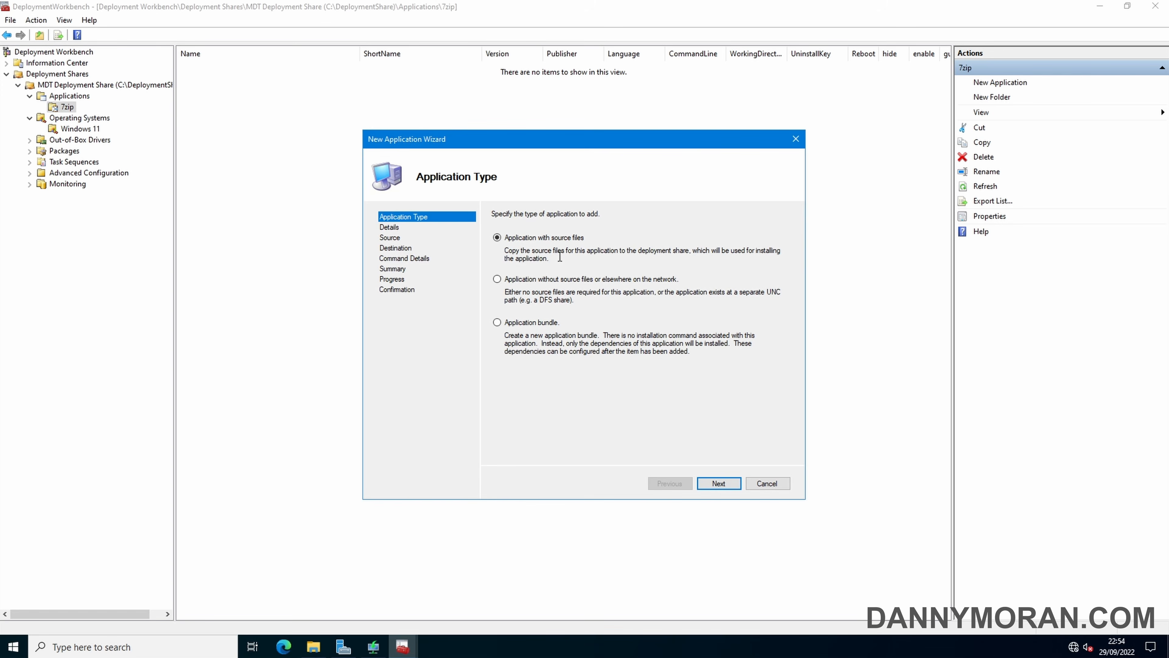
left_click(727, 483)
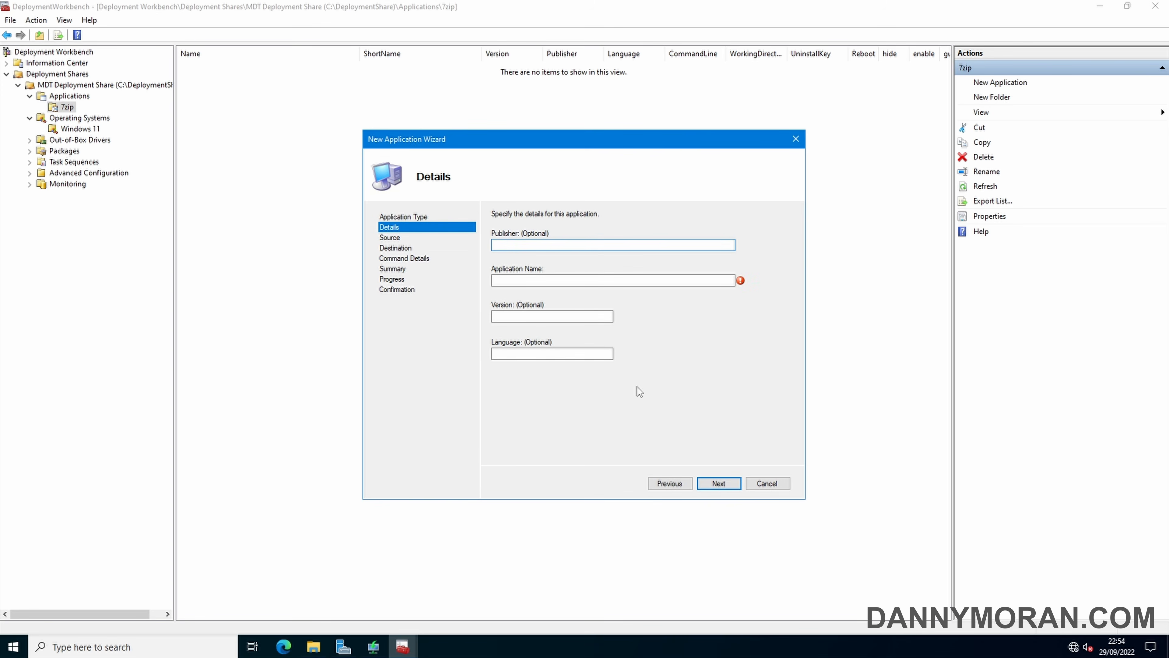
left_click(558, 278)
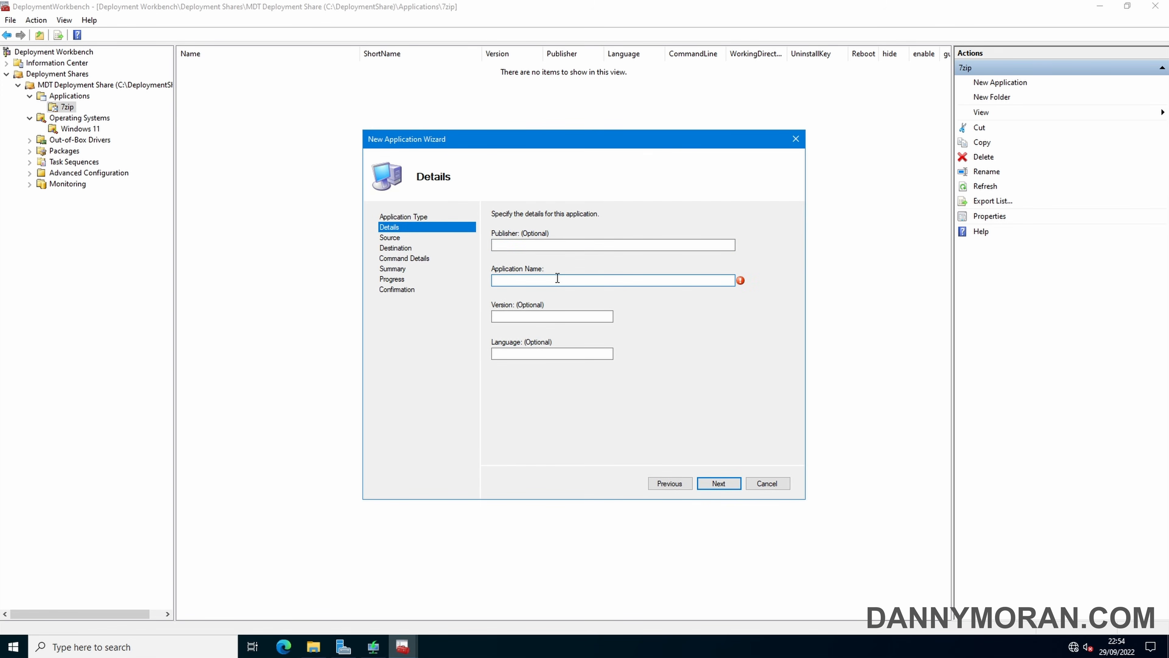
type("7zip")
left_click(719, 484)
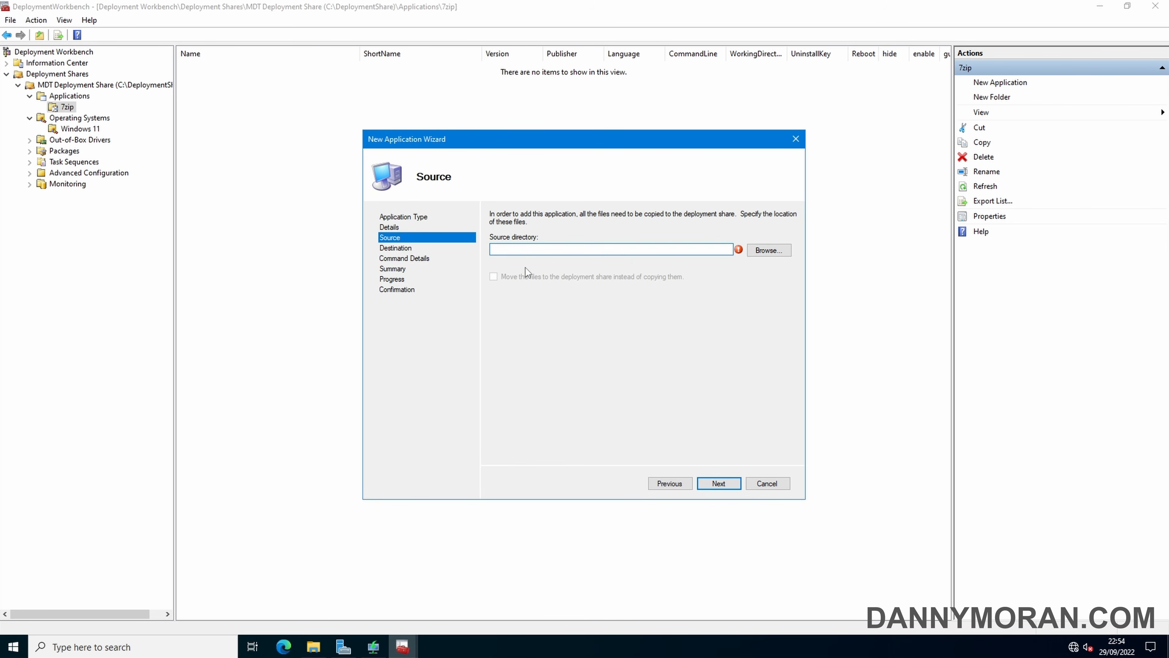
Set the application source to the Downloads\7zip folder and keep 7zip as the destination name
left_click(763, 250)
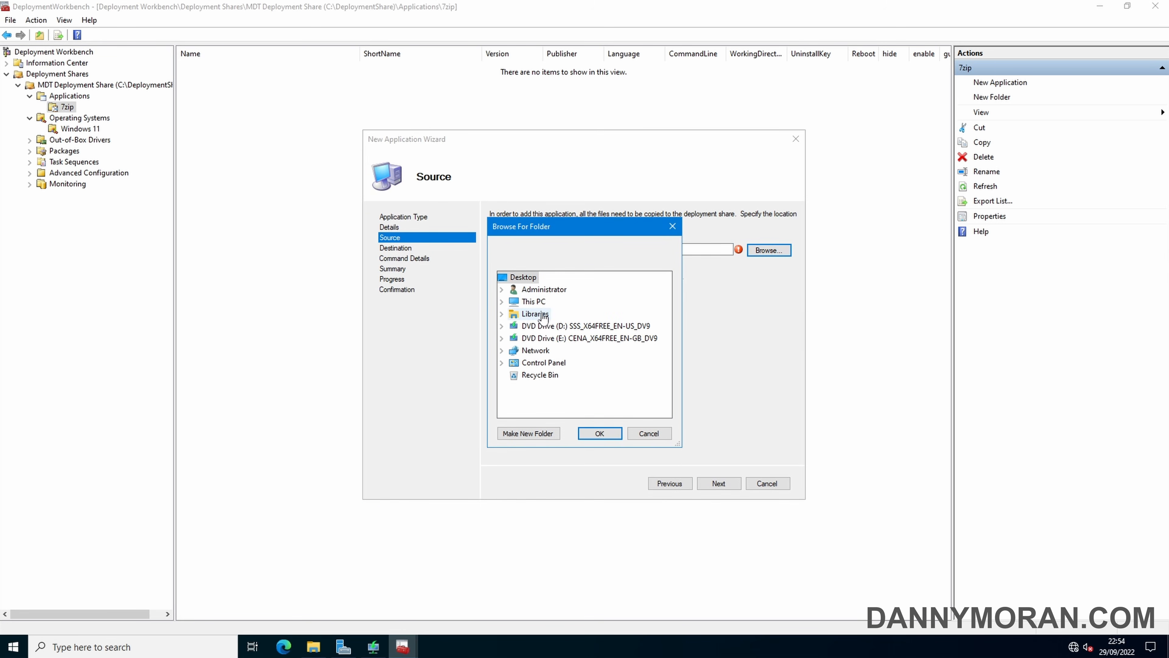
left_click(504, 315)
left_click(502, 315)
left_click(503, 314)
left_click(503, 314)
double_click(543, 289)
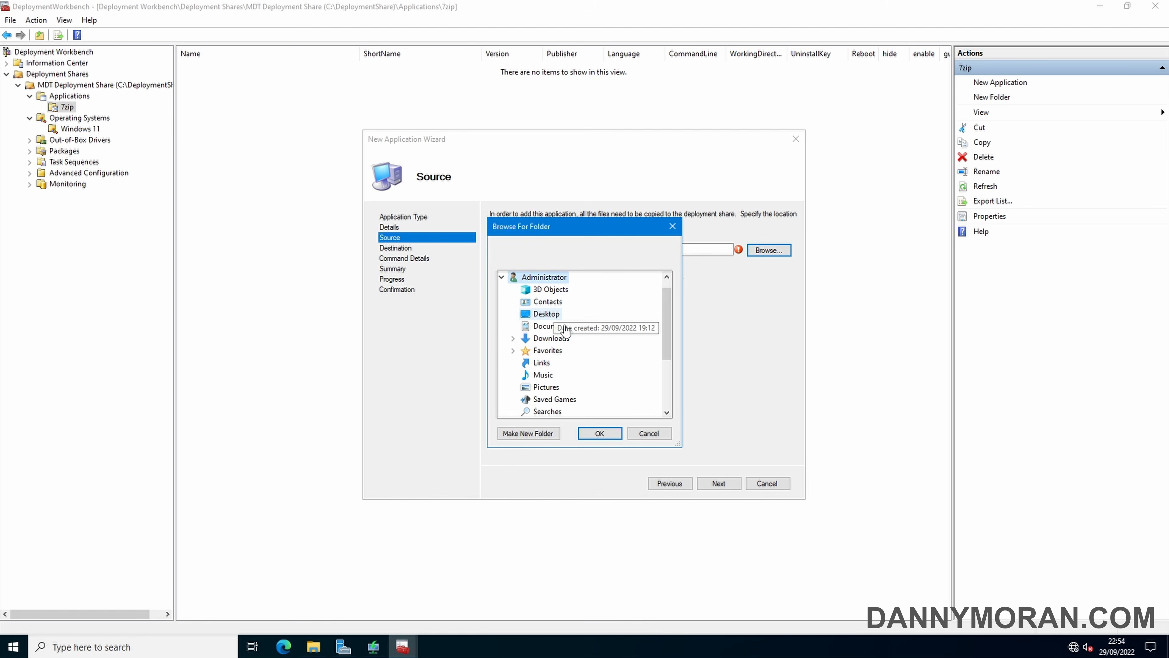
double_click(552, 338)
left_click(551, 350)
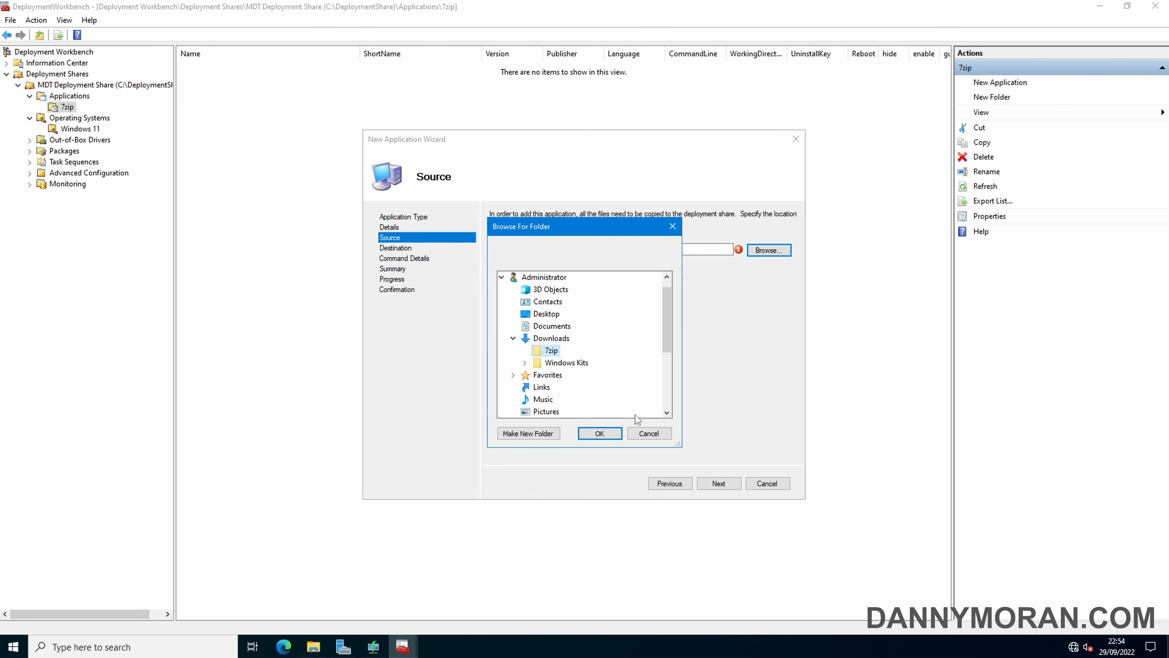
left_click(609, 433)
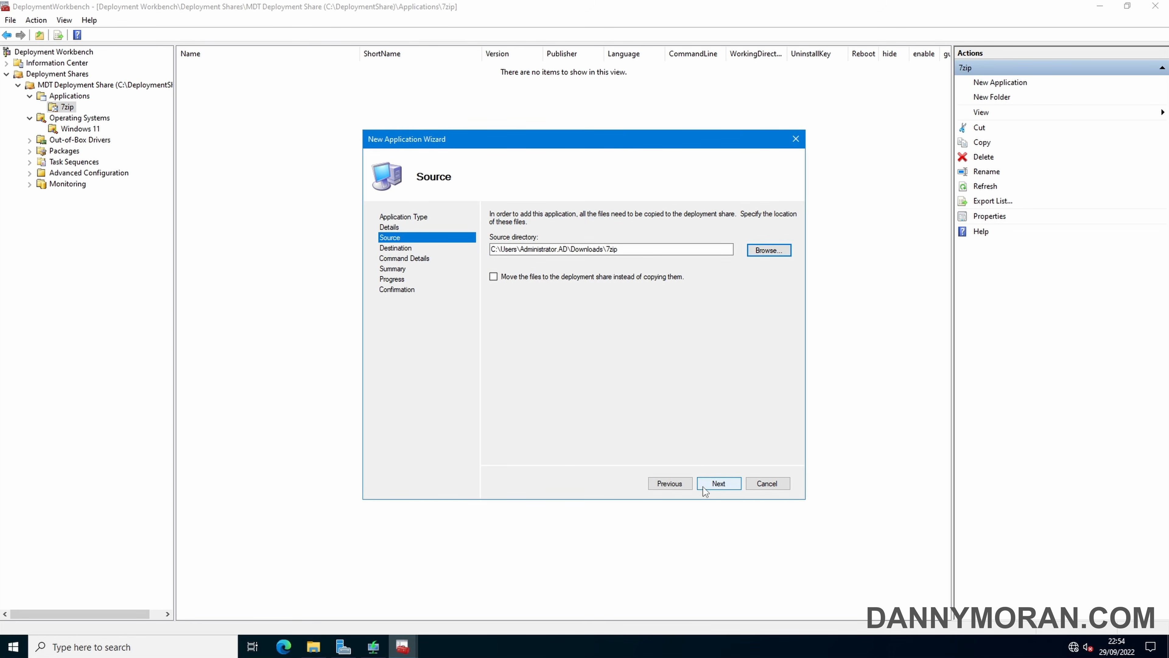
left_click(714, 487)
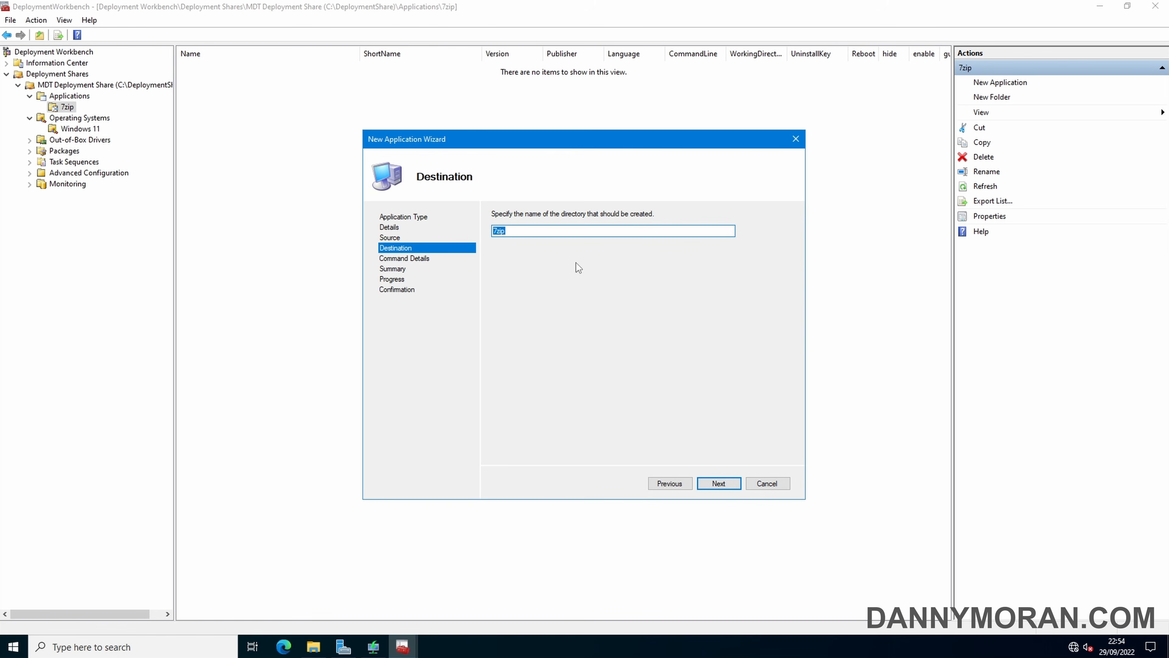
Finish importing 7zip with the silent command msiexec.exe /i 7z2201-x64.msi /qb
left_click(720, 486)
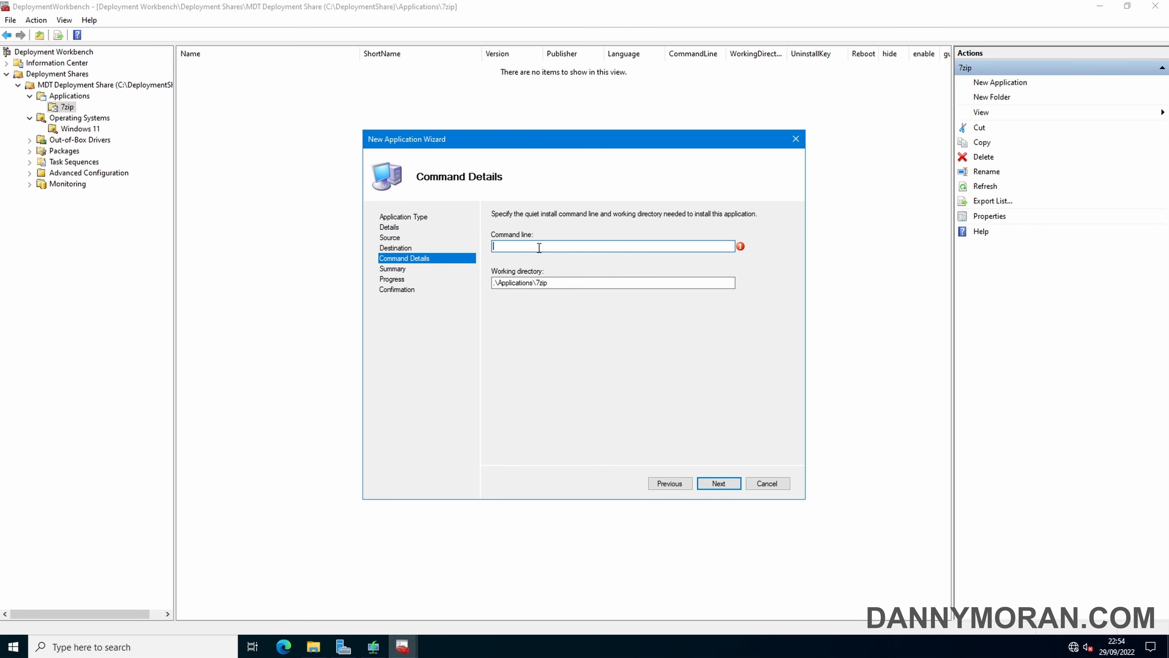
left_click(109, 0)
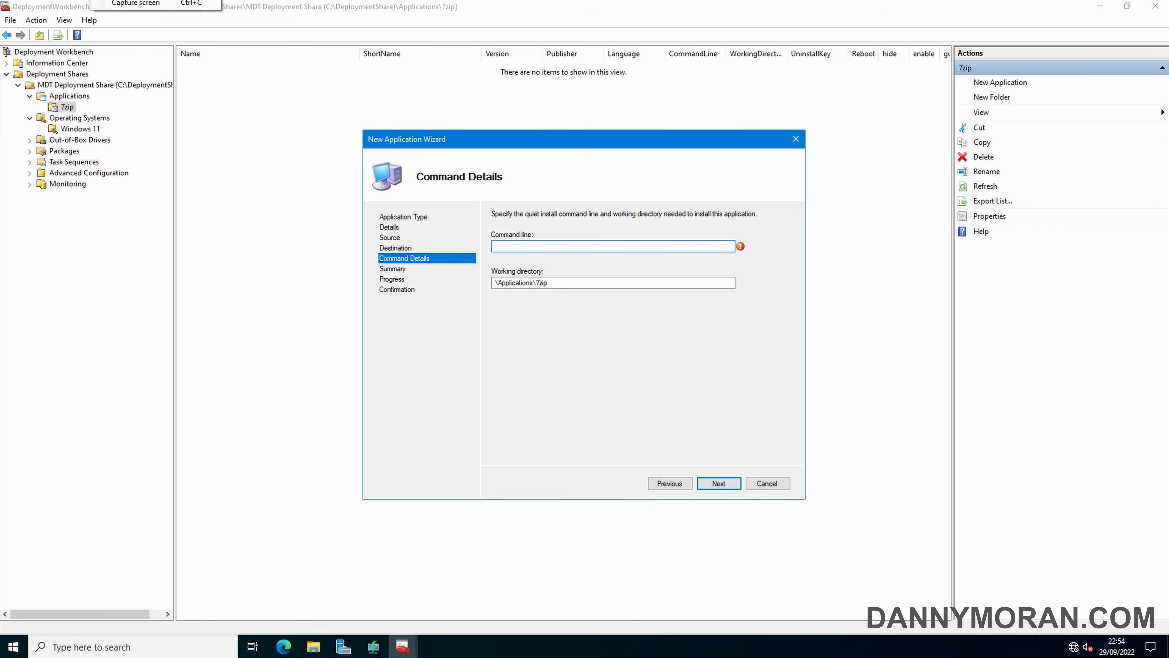
left_click(135, 0)
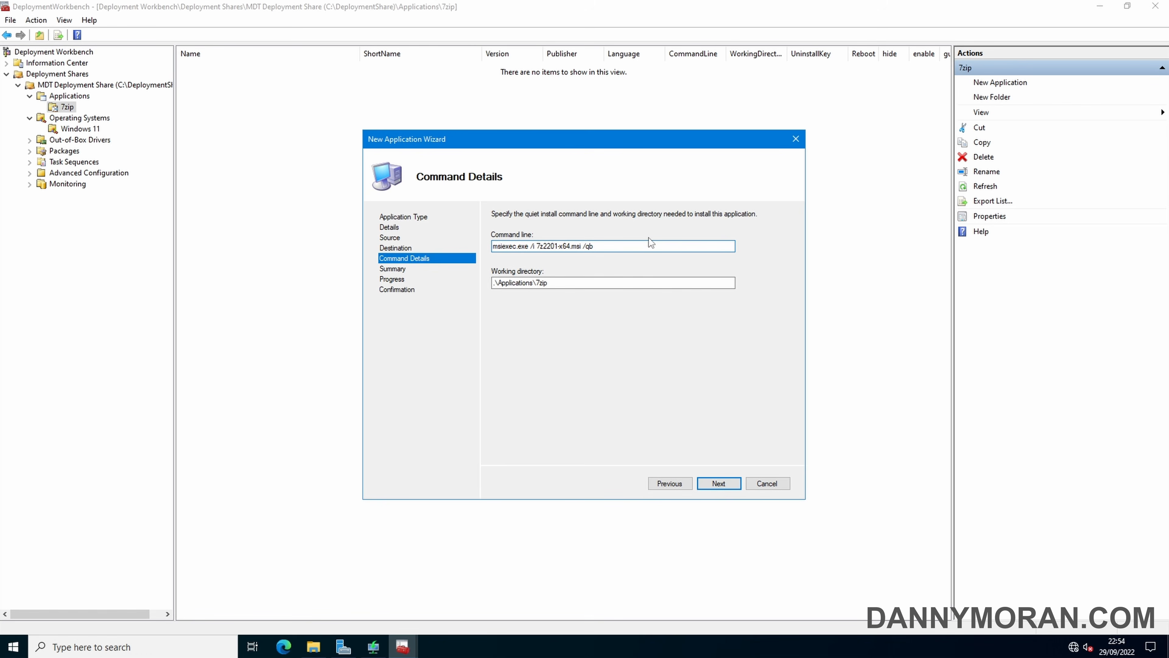
left_click(719, 484)
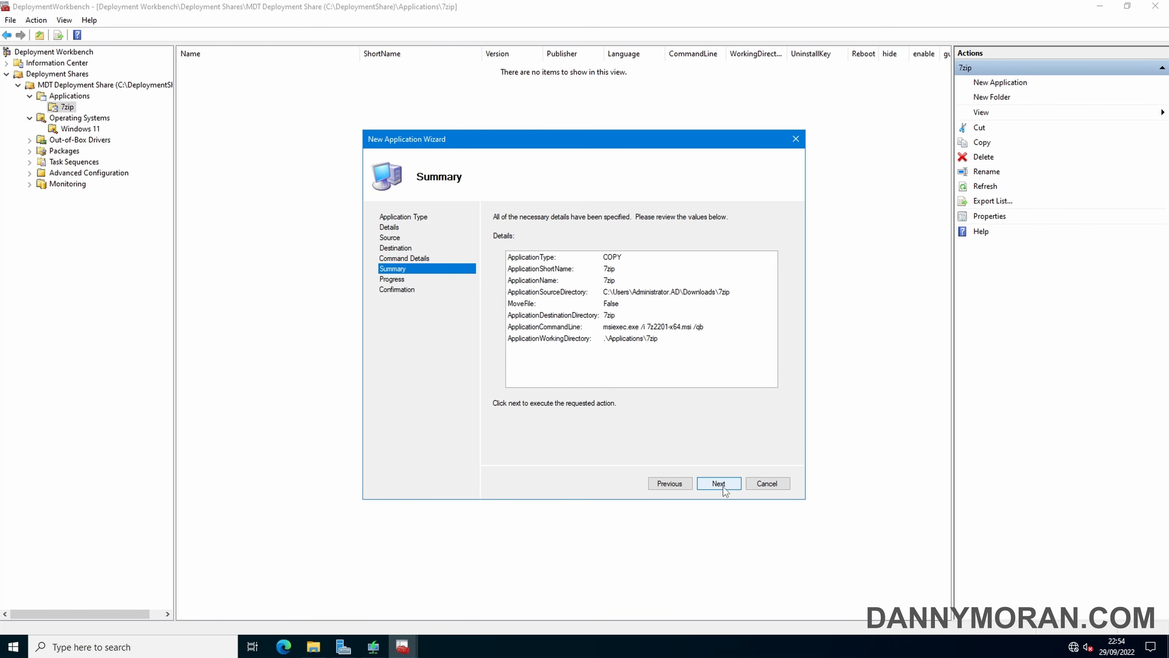
left_click(720, 484)
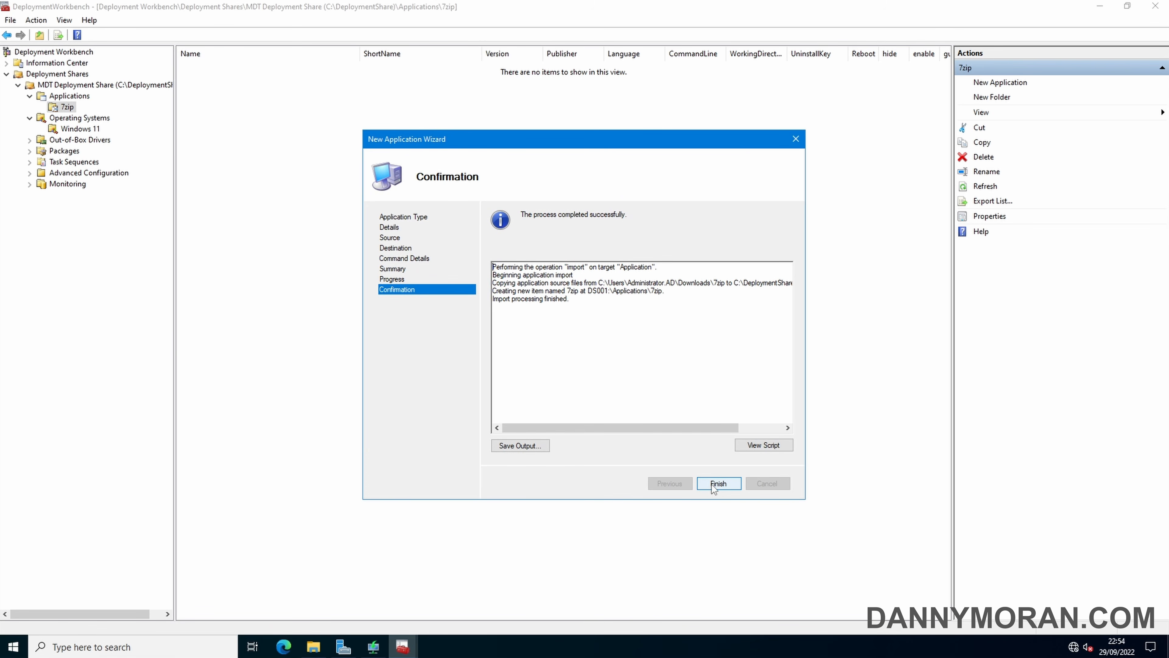
left_click(718, 484)
left_click(201, 68)
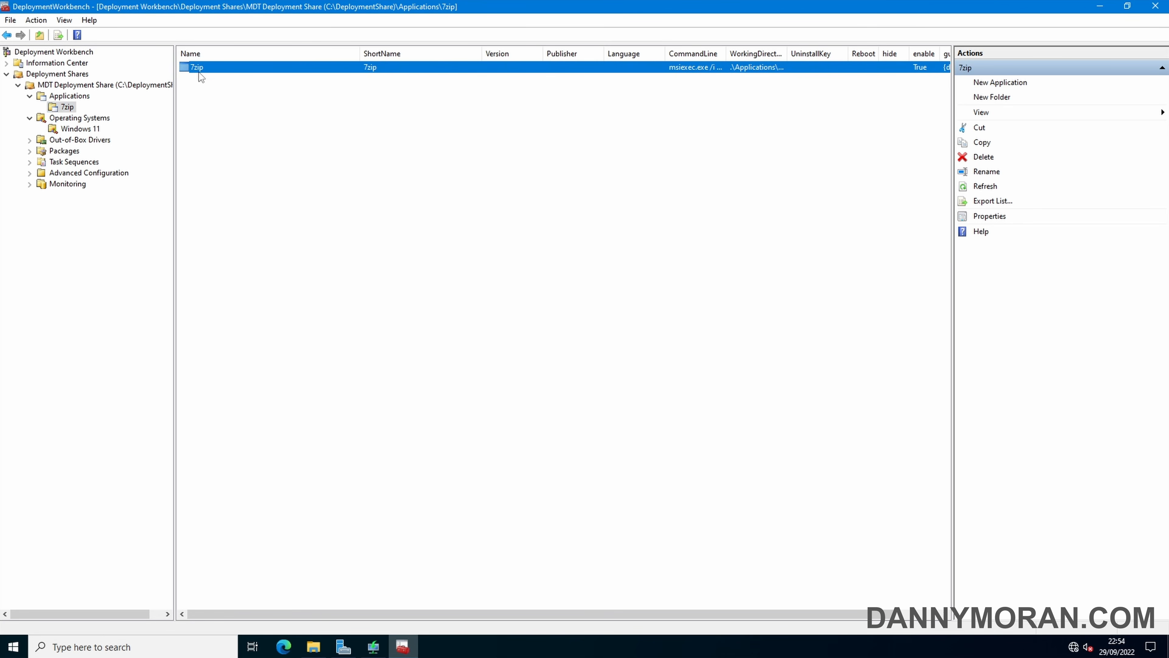
left_click(229, 127)
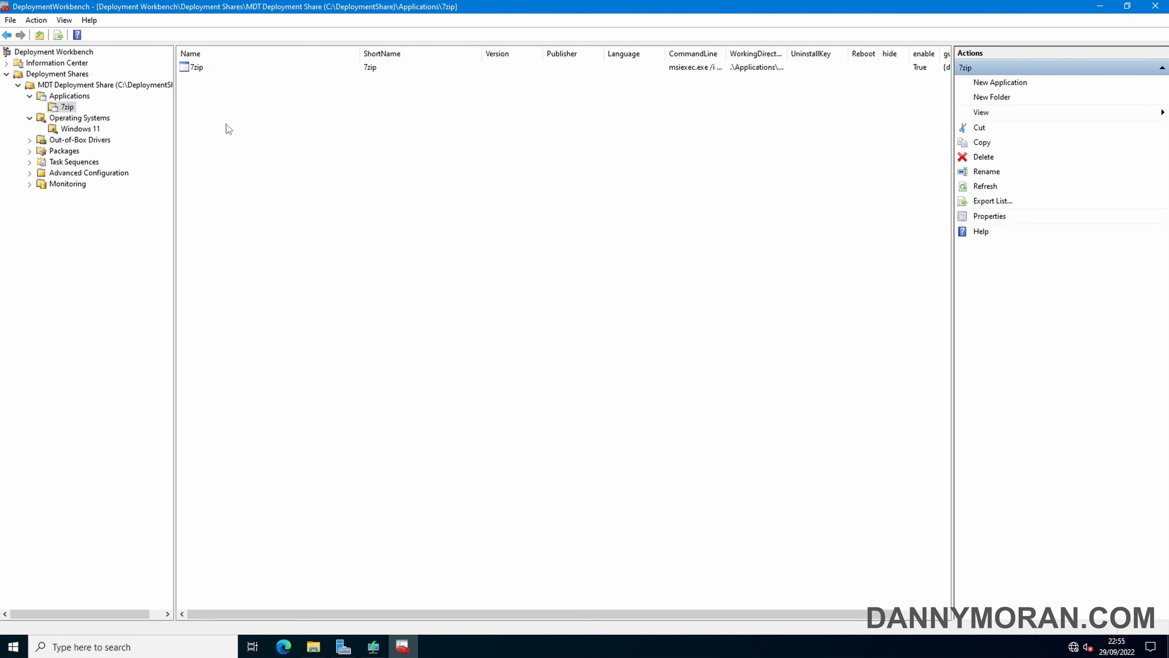
Start a new task sequence from the Task Sequences node
left_click(75, 165)
right_click(76, 161)
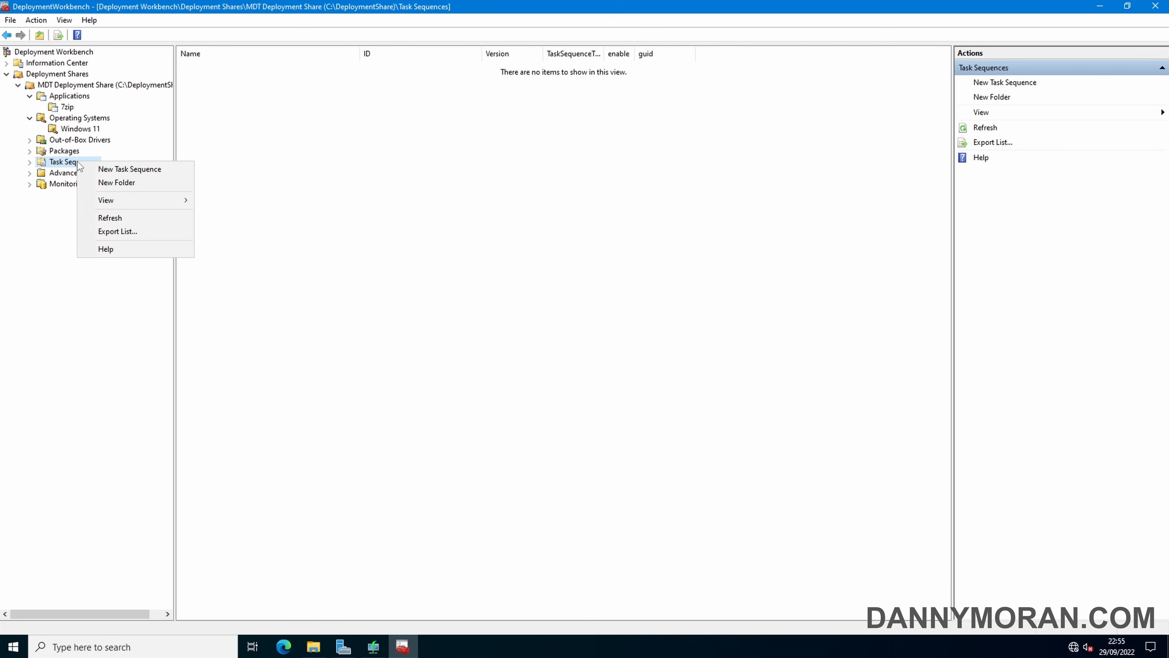
left_click(123, 169)
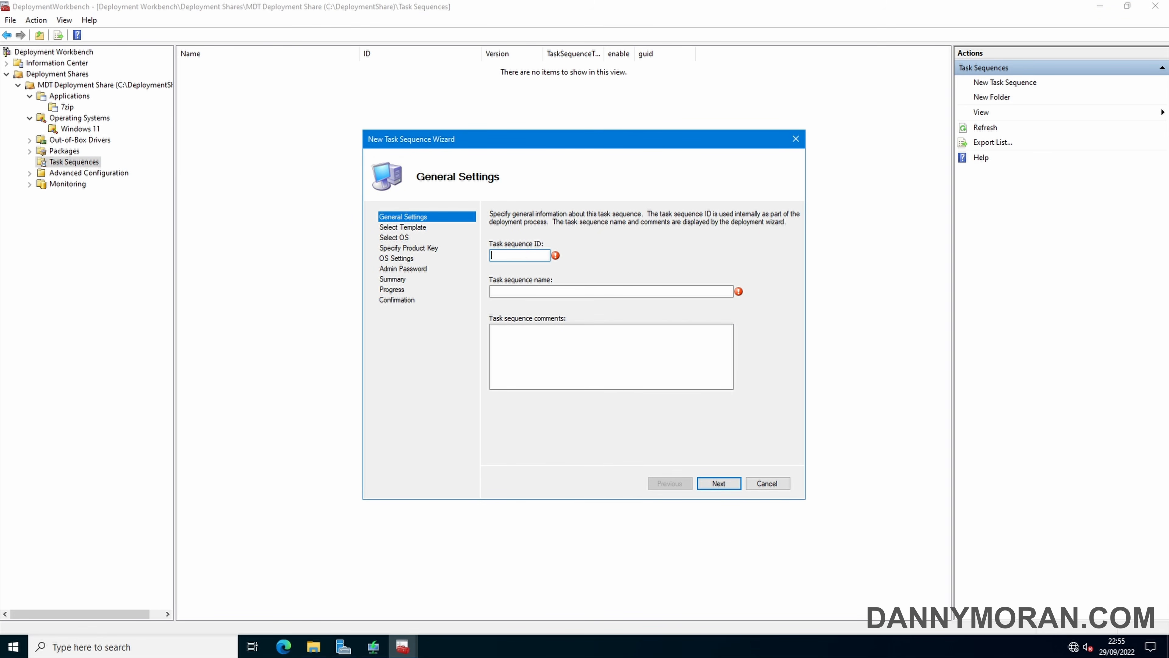
Give the task sequence ID WIN11 and the name 'Windows 11 Enterprise Evaluation'
type("WIN11")
key("Tab")
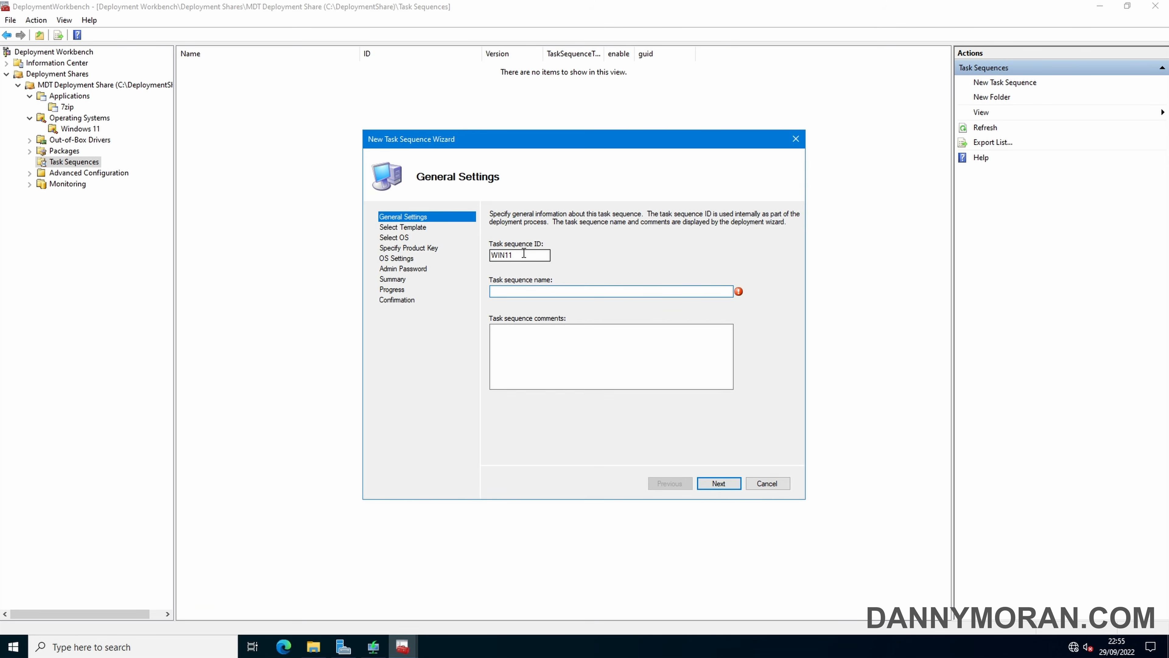
type("Windows 11 Enterprise Evaluation")
left_click(717, 487)
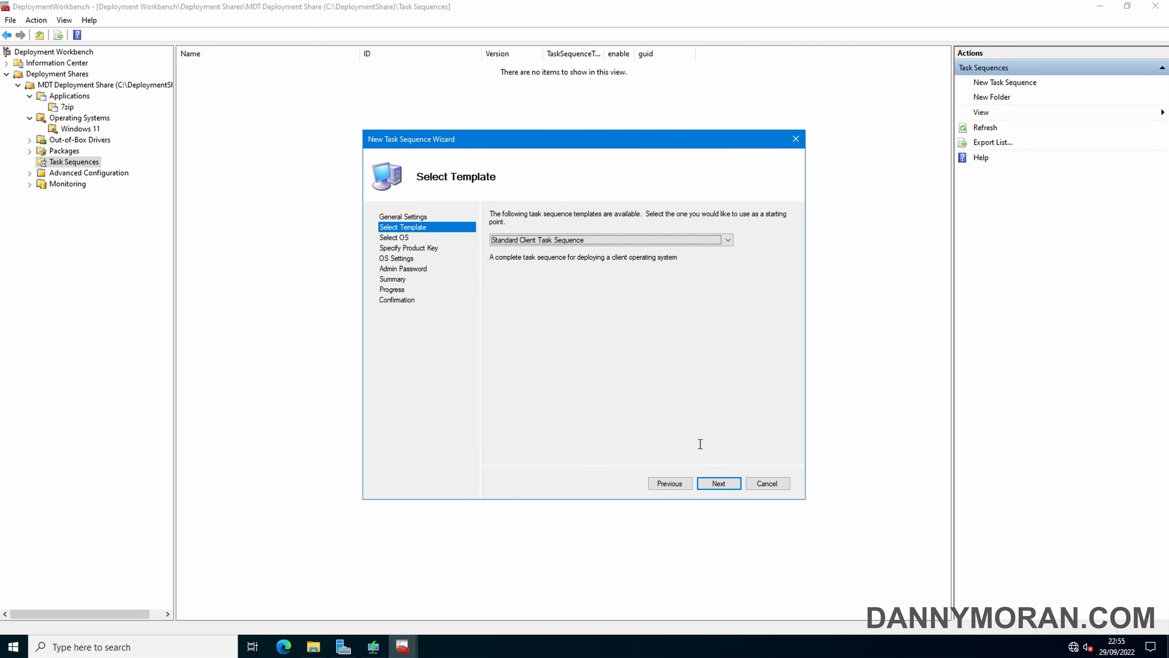
Use the Standard Client template and the Windows 11 Enterprise Evaluation image, with no product key
left_click(717, 484)
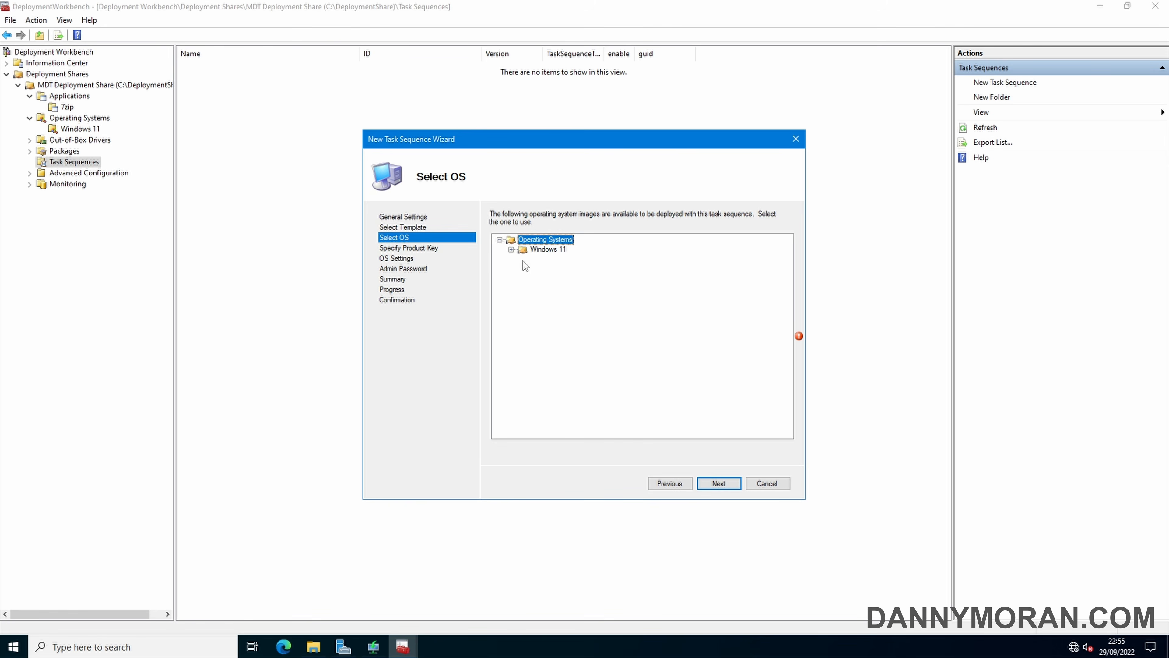
left_click(511, 249)
left_click(578, 260)
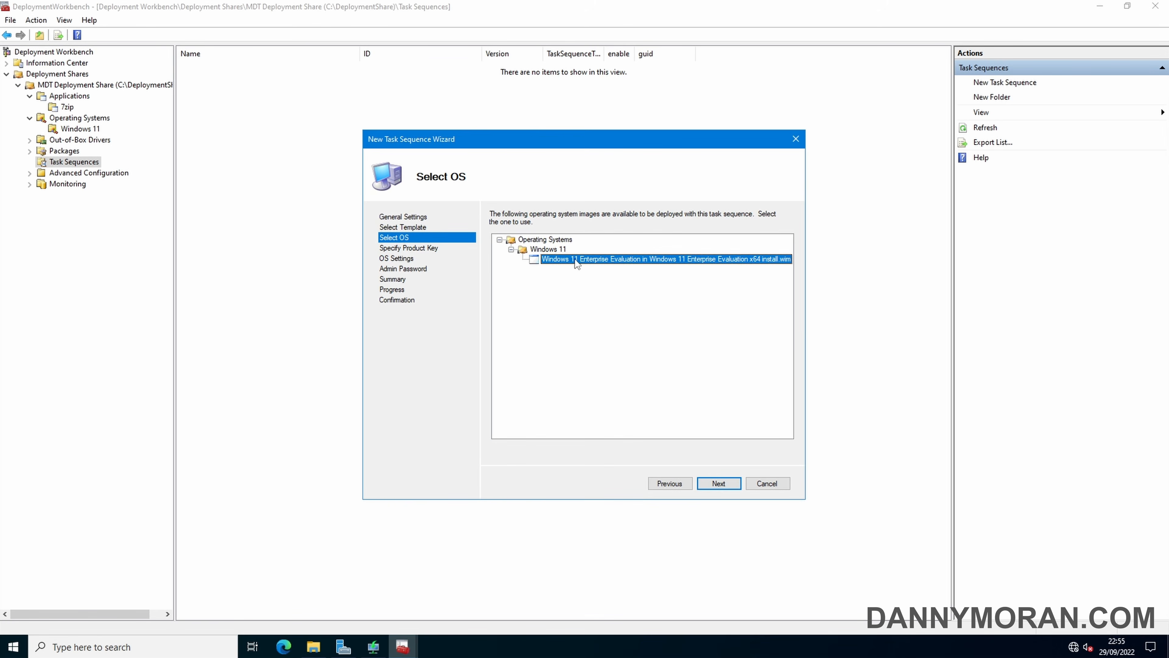
left_click(718, 484)
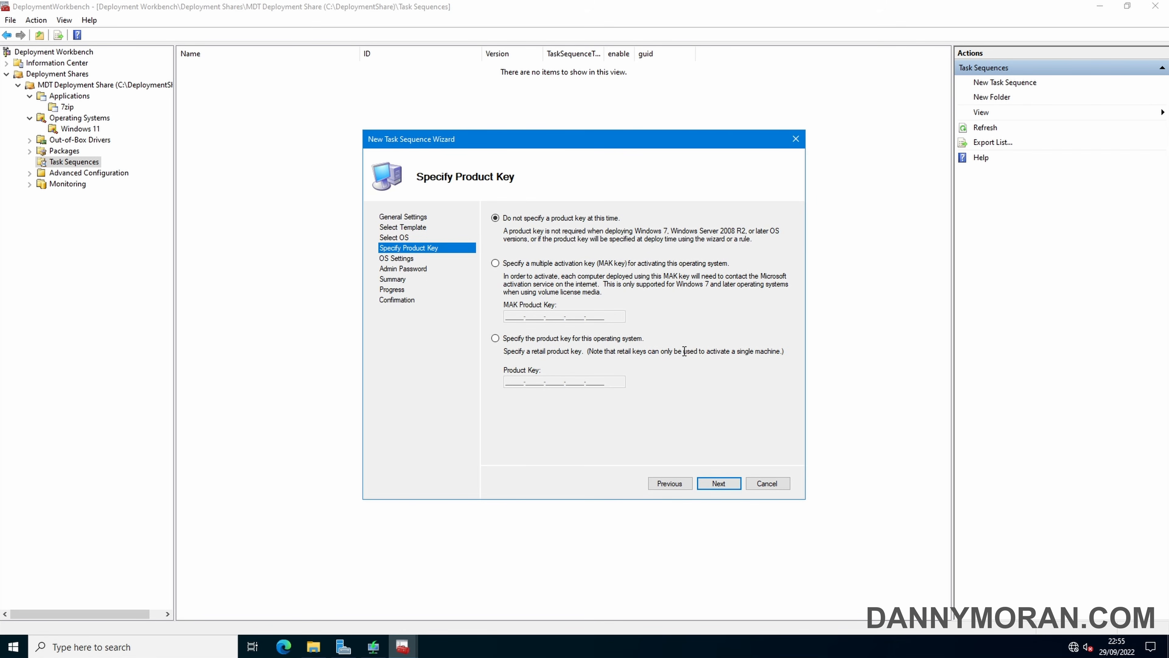
left_click(719, 484)
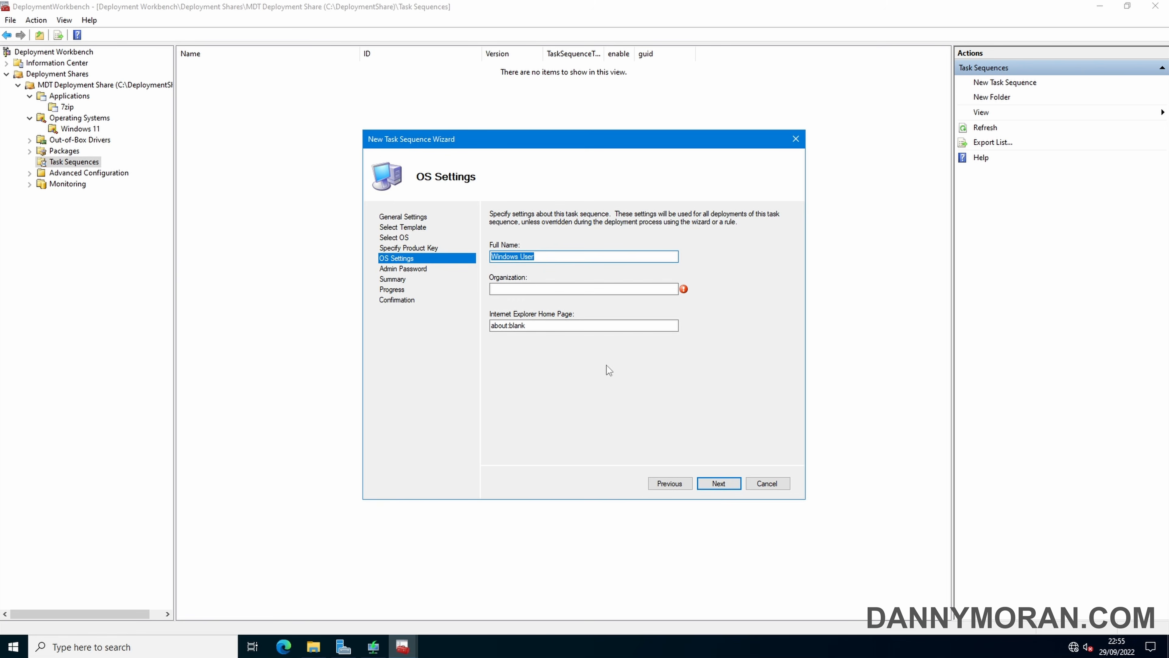
left_click(597, 259)
left_click_drag(598, 260, 399, 263)
type("Administrator")
key("Tab")
type("Microsoft")
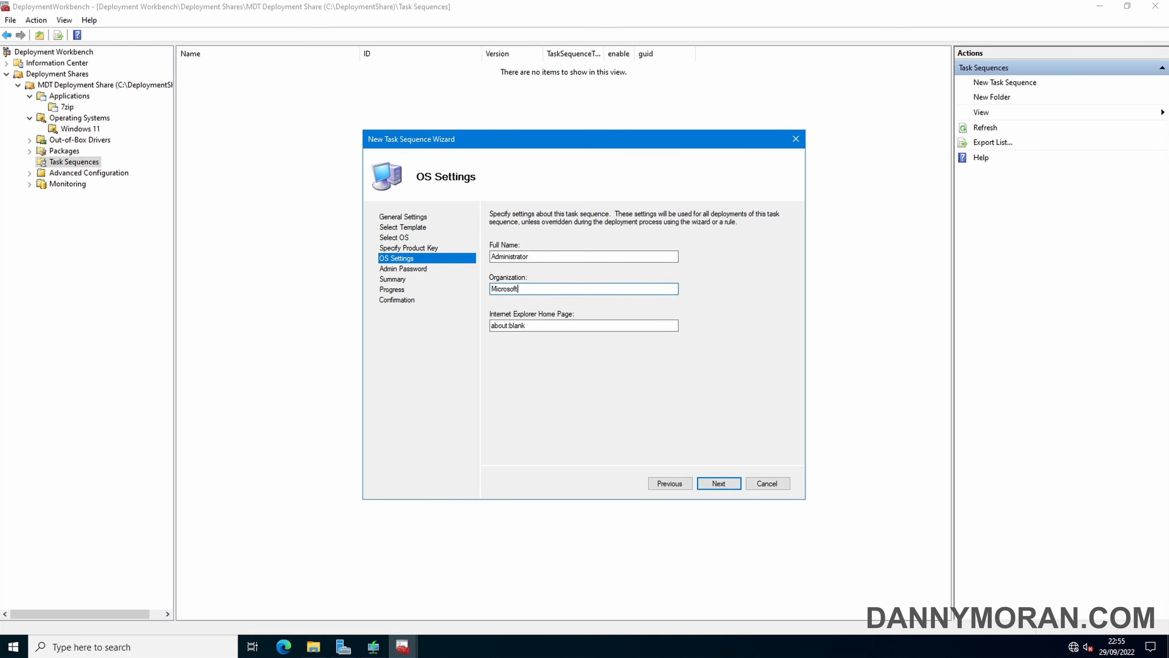
key("Tab")
type("http")
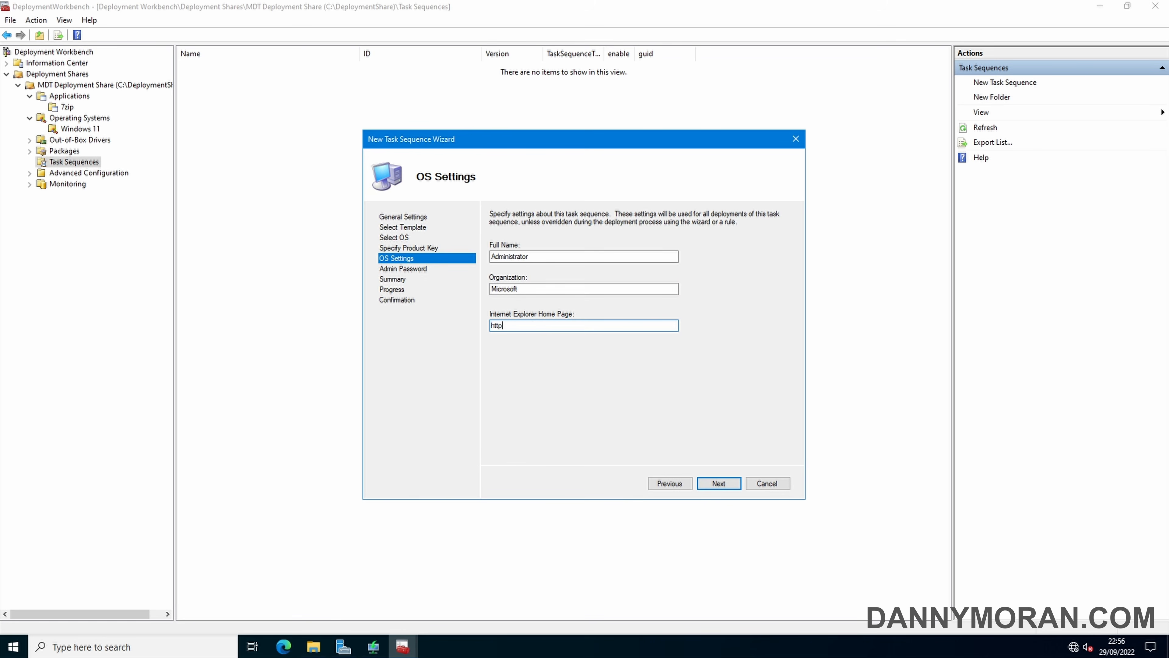
type("s://www.dannymoran.com")
left_click(719, 483)
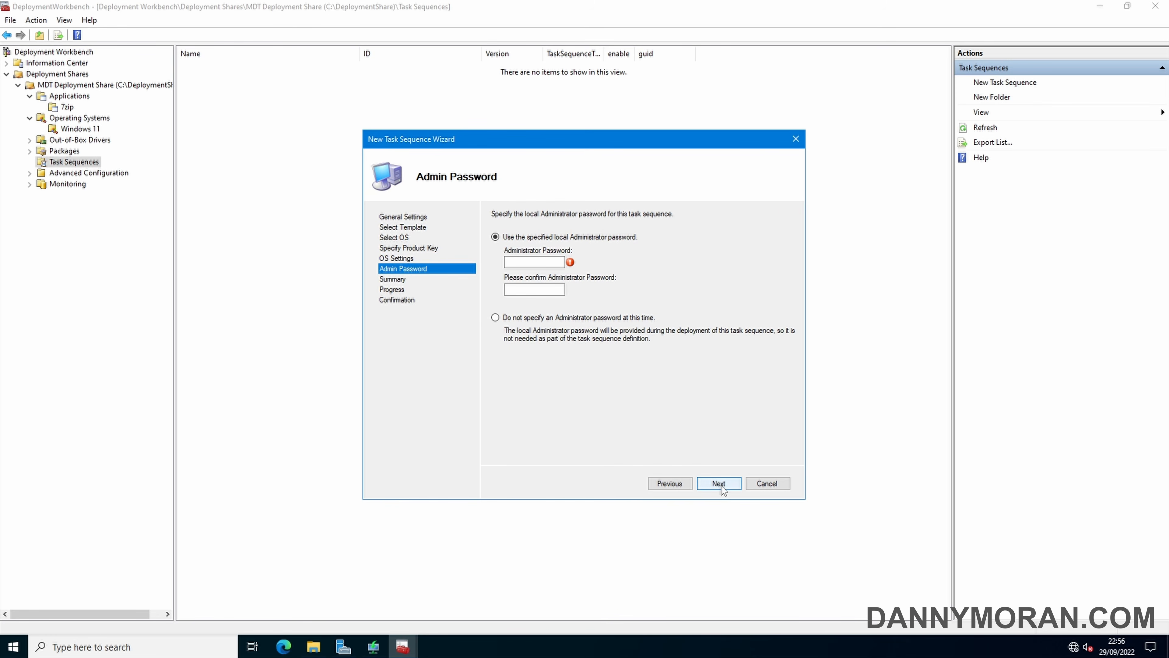
Enter and confirm the Administrator password, then create the task sequence
left_click(548, 265)
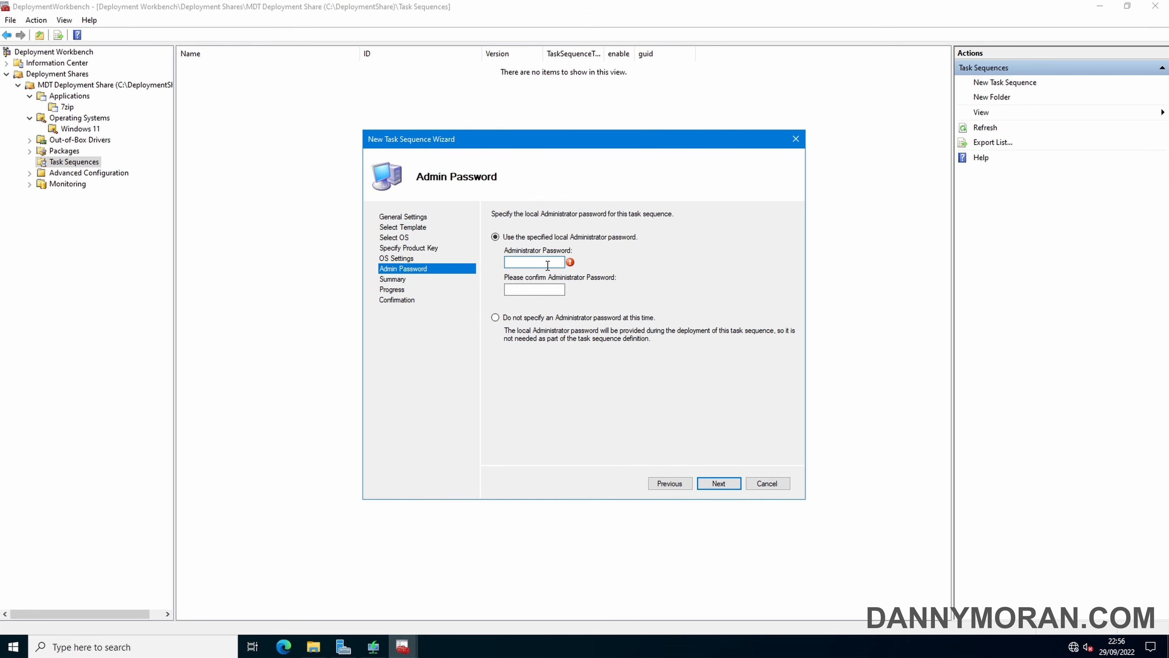
type("••••••••••")
key("Tab")
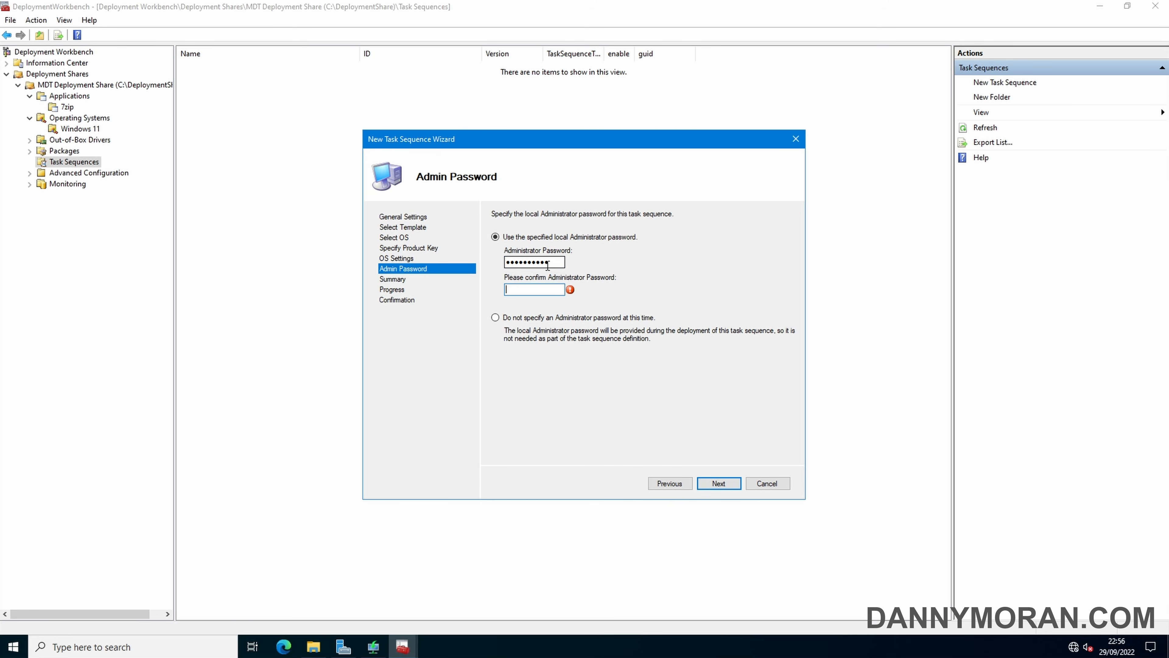
type("••••••••••")
left_click(726, 485)
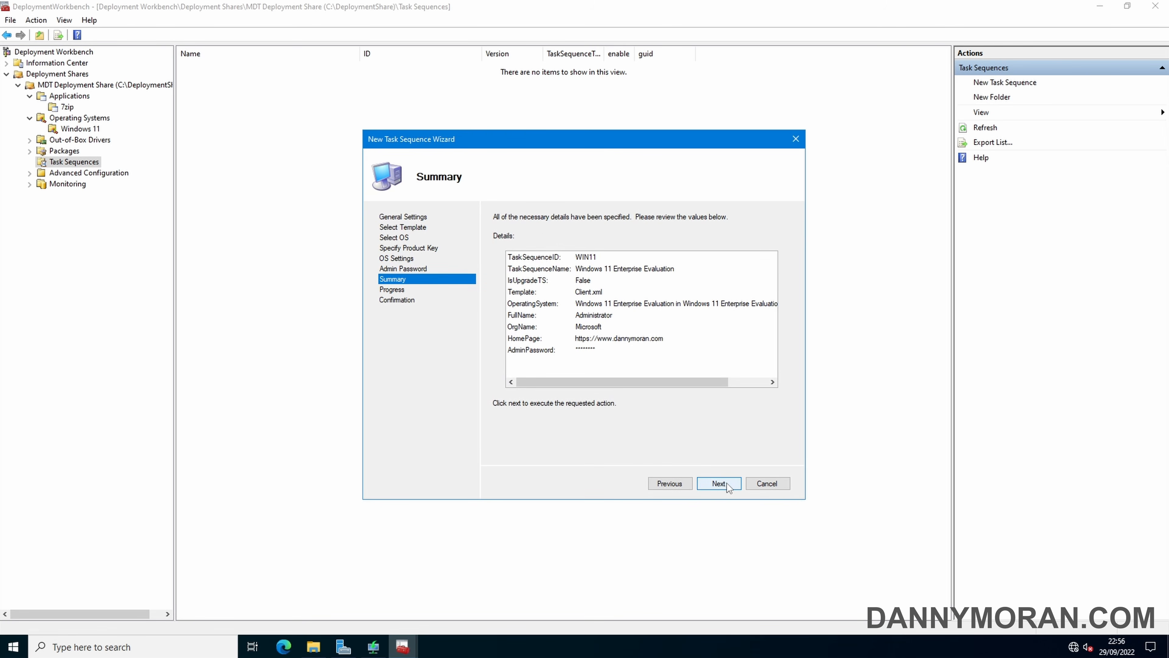
left_click(726, 485)
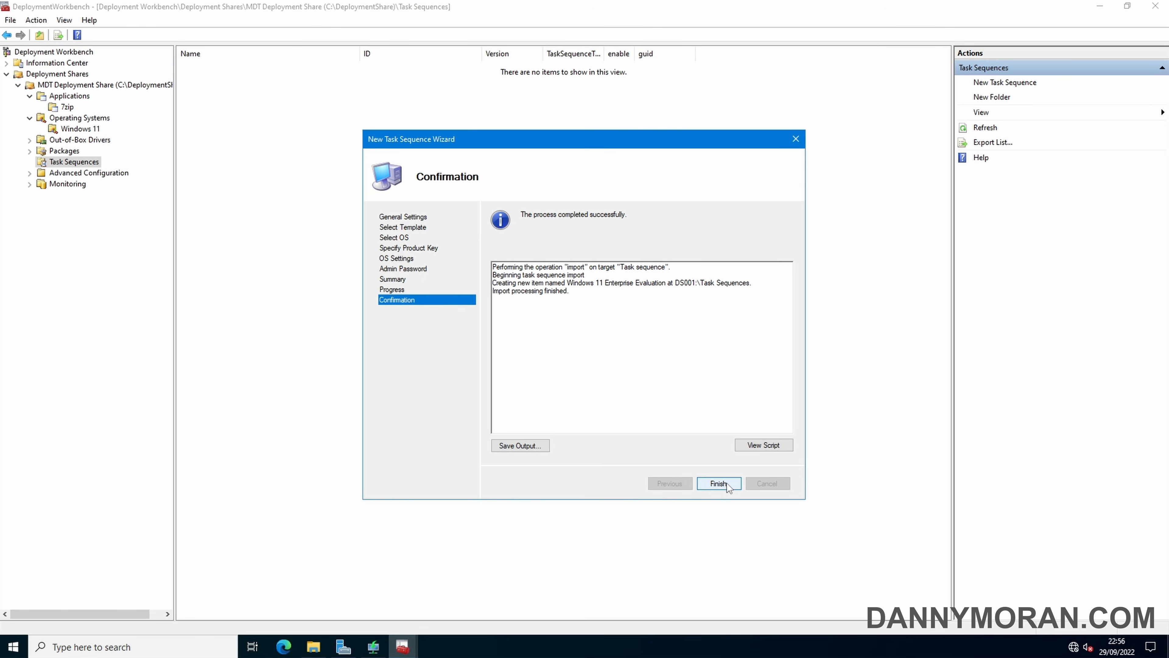
left_click(727, 483)
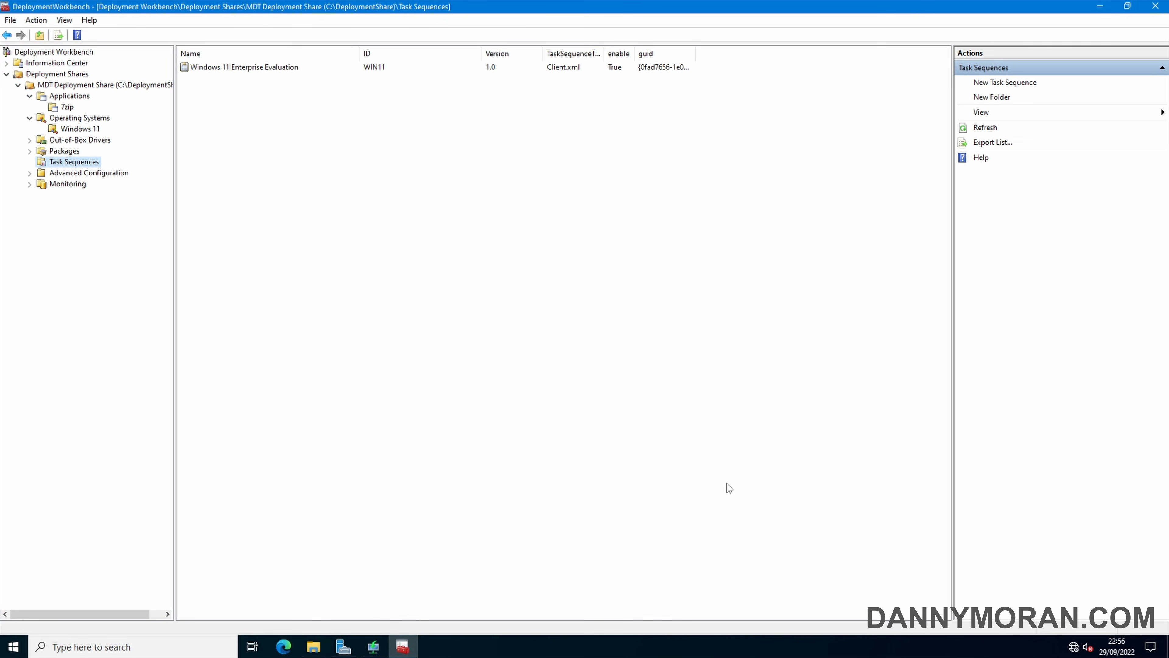
Inspect the WIN11 task sequence's expanded step groups, cancel unchanged, and show the share's folders
right_click(242, 69)
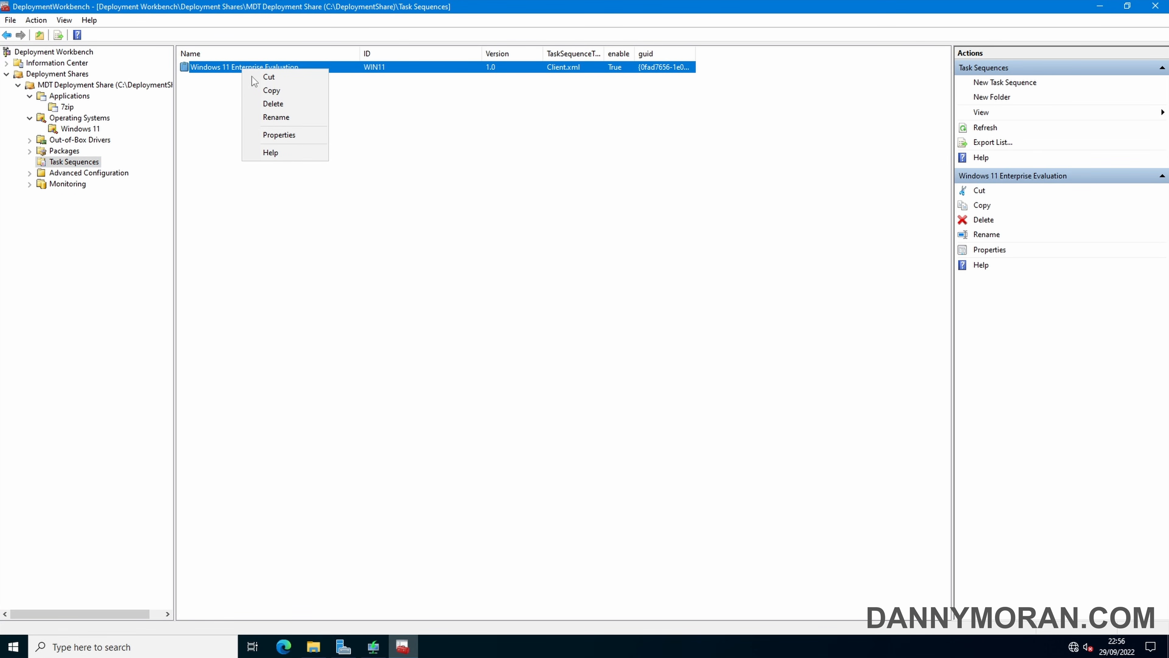
left_click(295, 138)
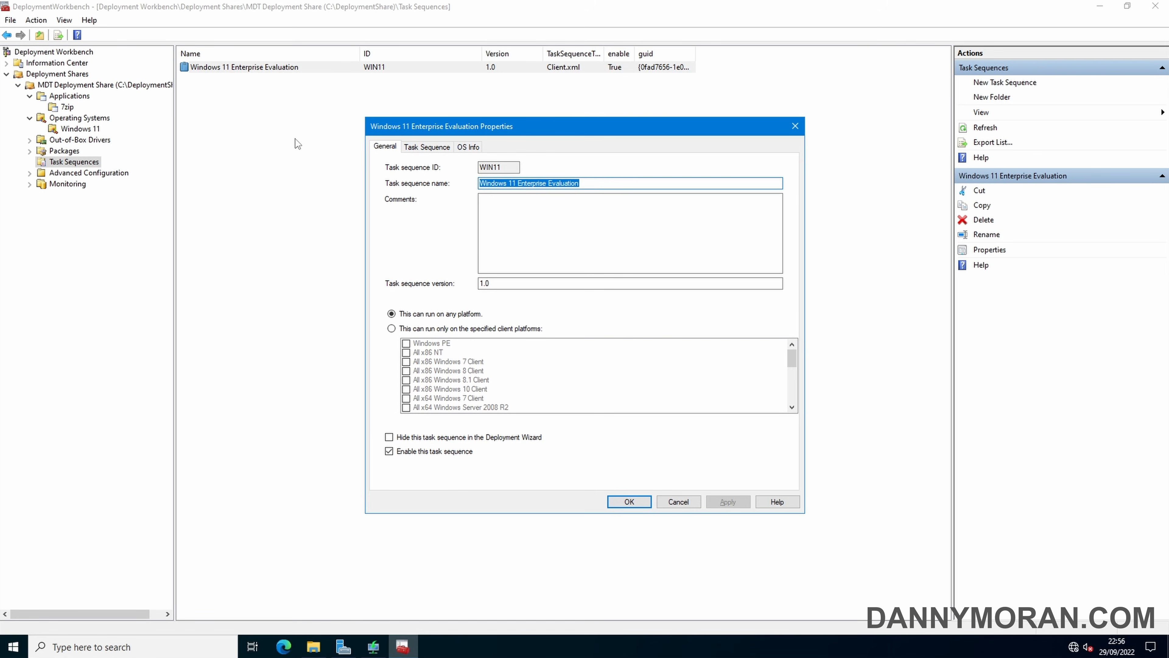
left_click(413, 150)
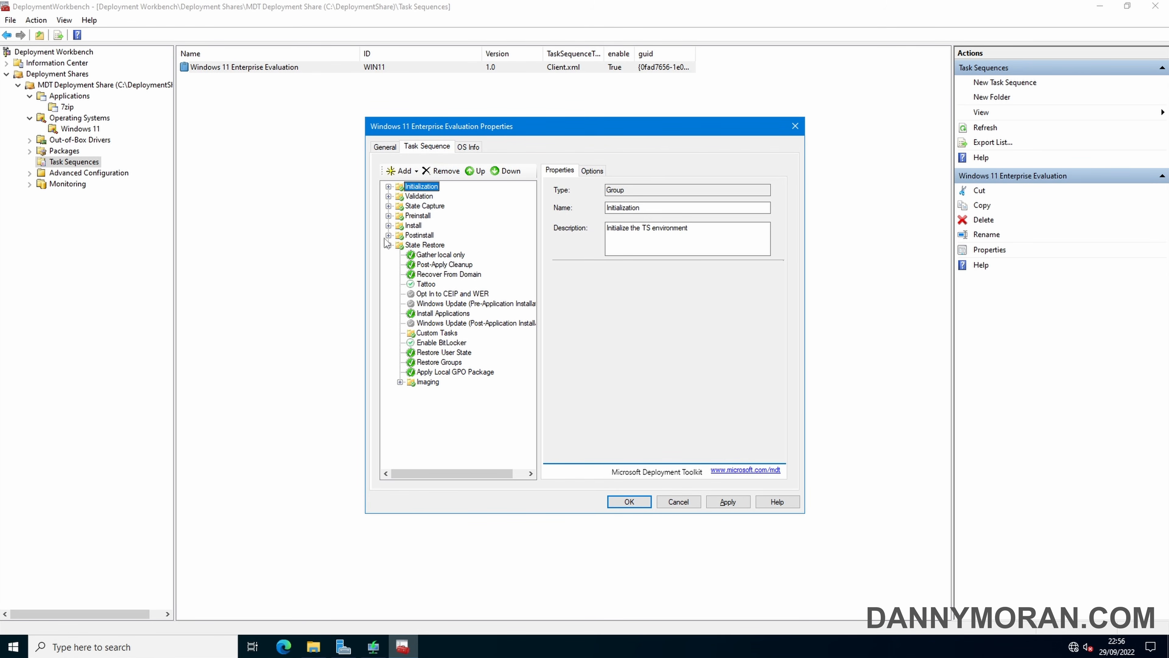
left_click(388, 235)
left_click(388, 226)
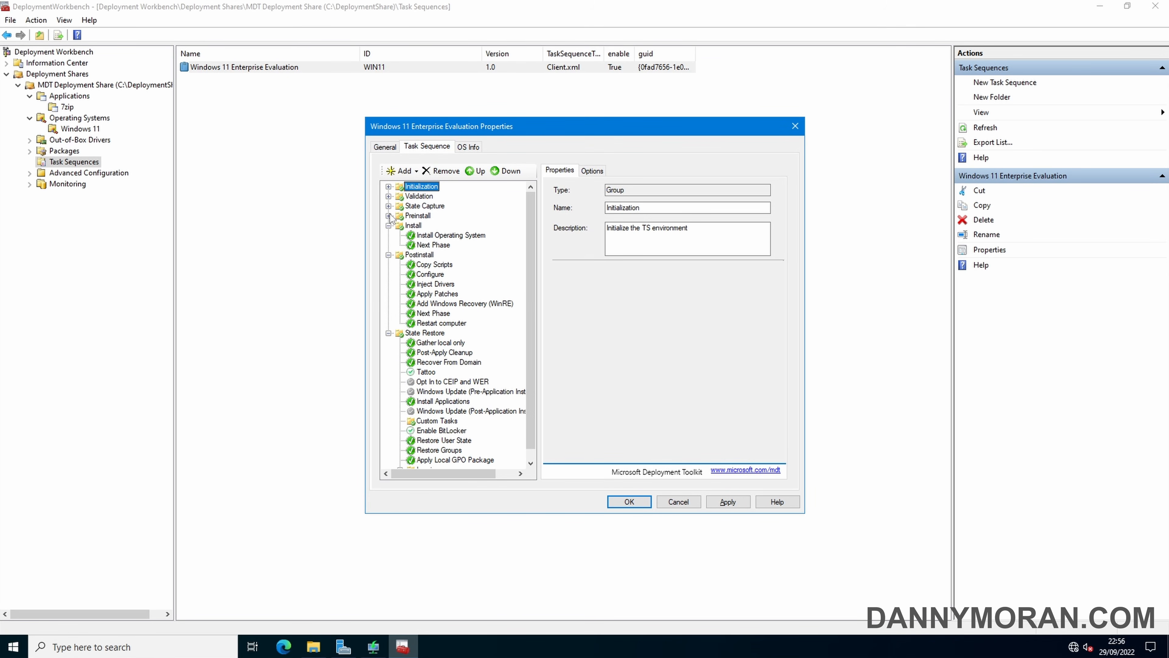
left_click(388, 215)
left_click(388, 196)
left_click(388, 186)
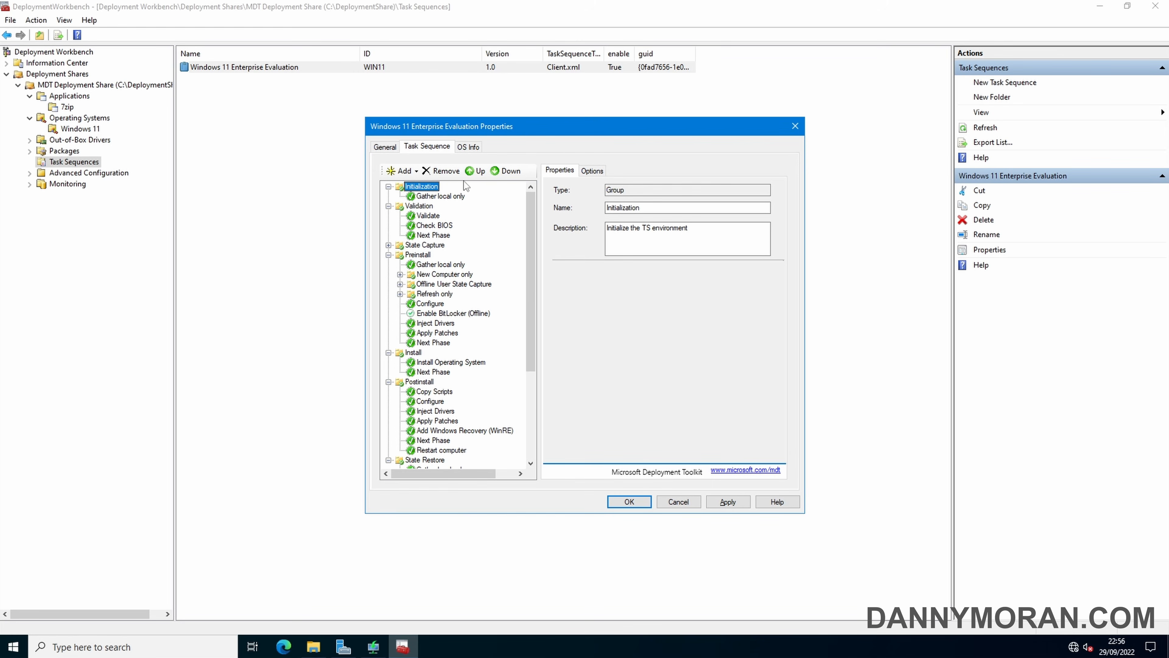
left_click(689, 505)
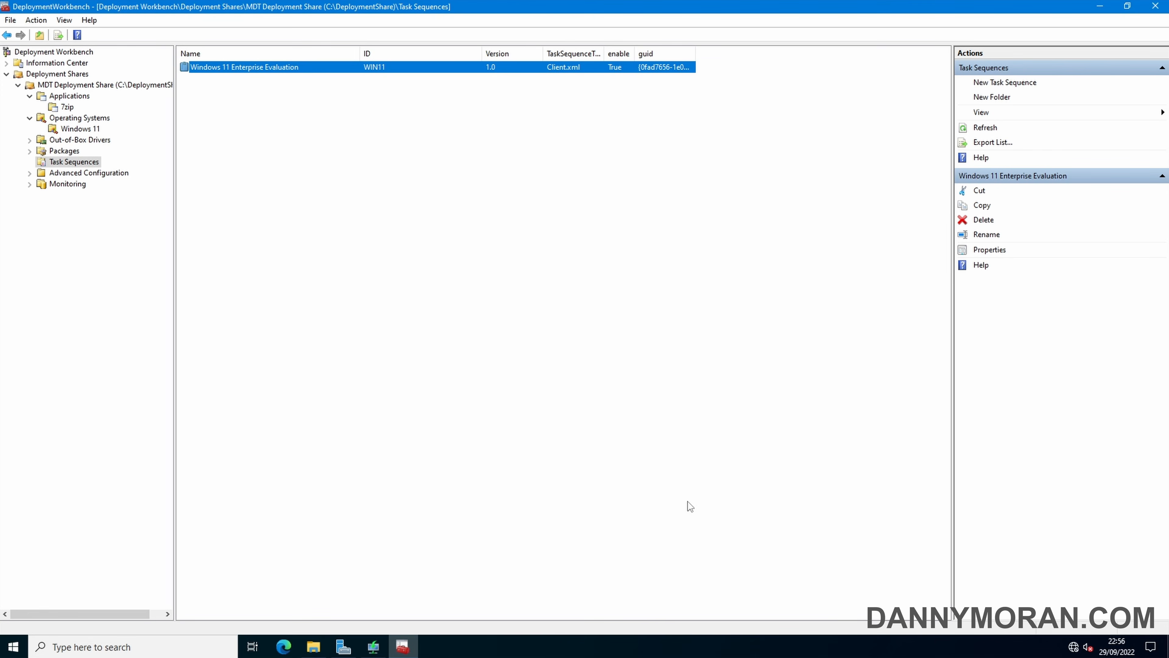
left_click(83, 88)
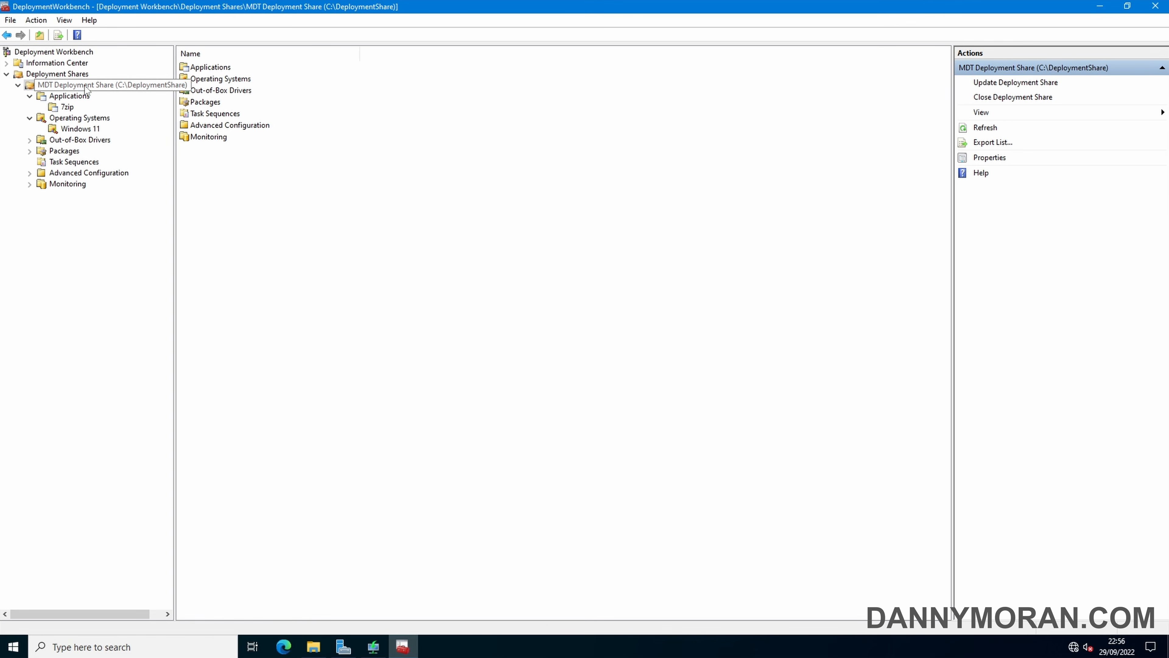
Remove x86 from the deployment share's supported platforms
right_click(86, 89)
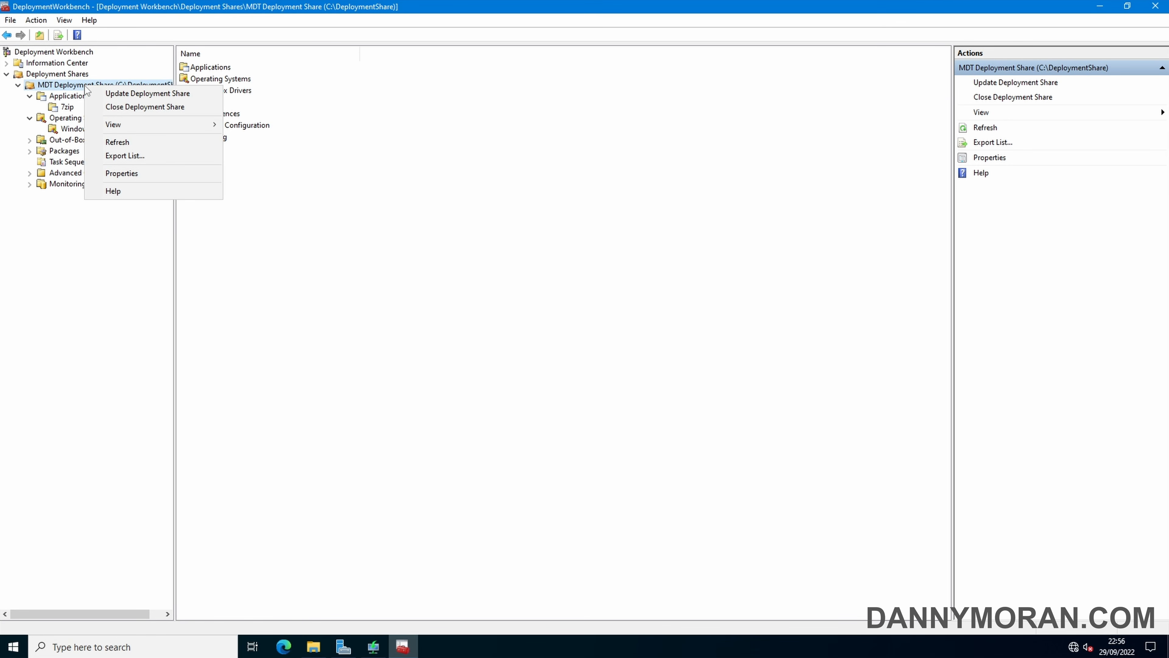
left_click(146, 175)
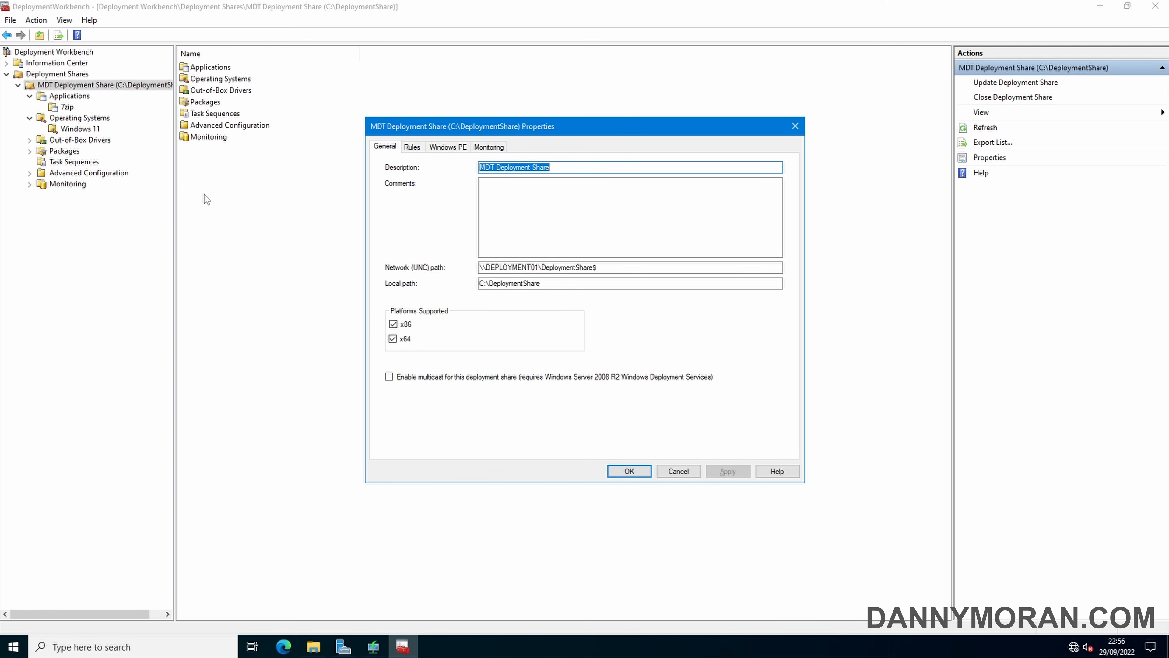
left_click(393, 324)
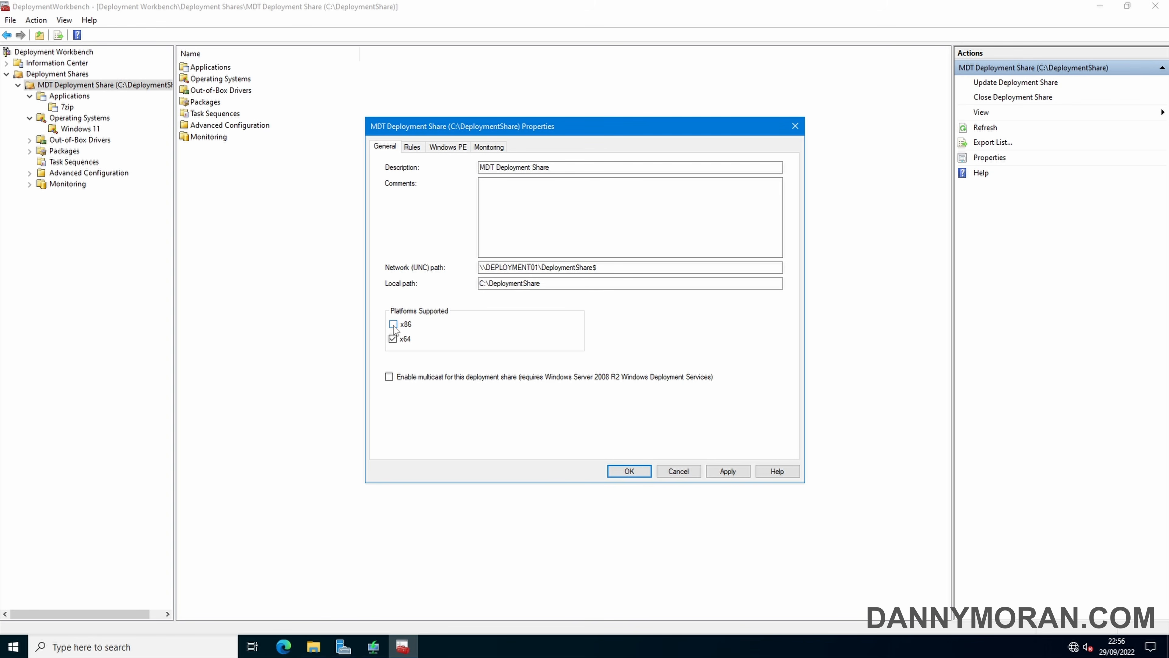
Turn off Lite Touch ISO generation for the x64 Windows PE boot image
left_click(449, 147)
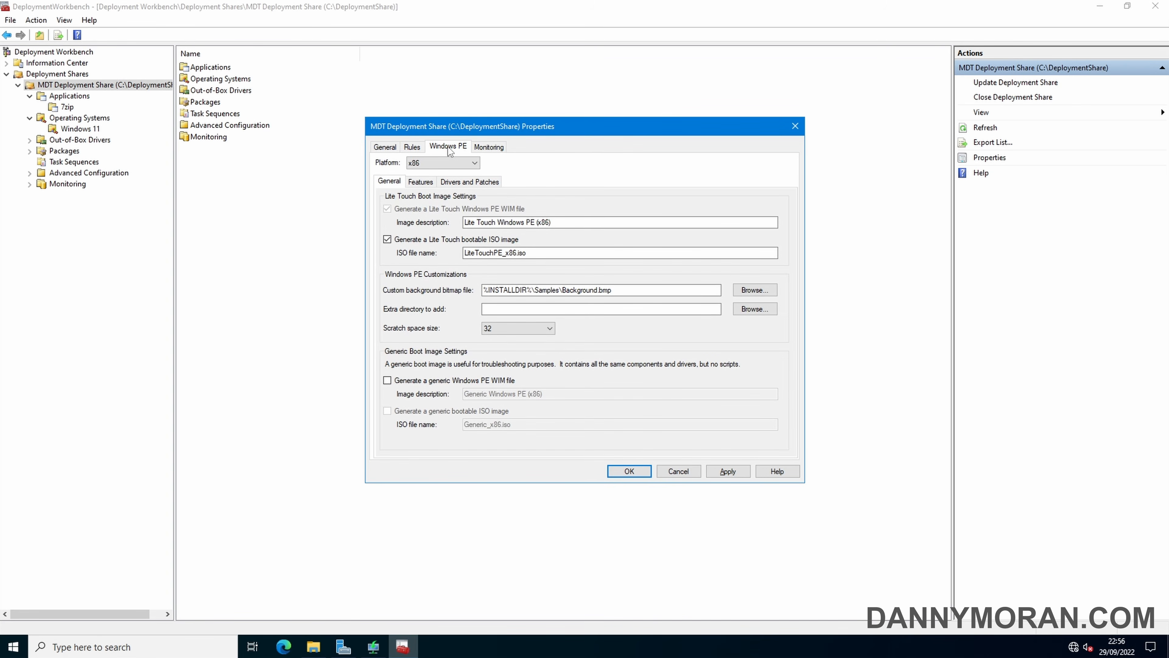
left_click(429, 163)
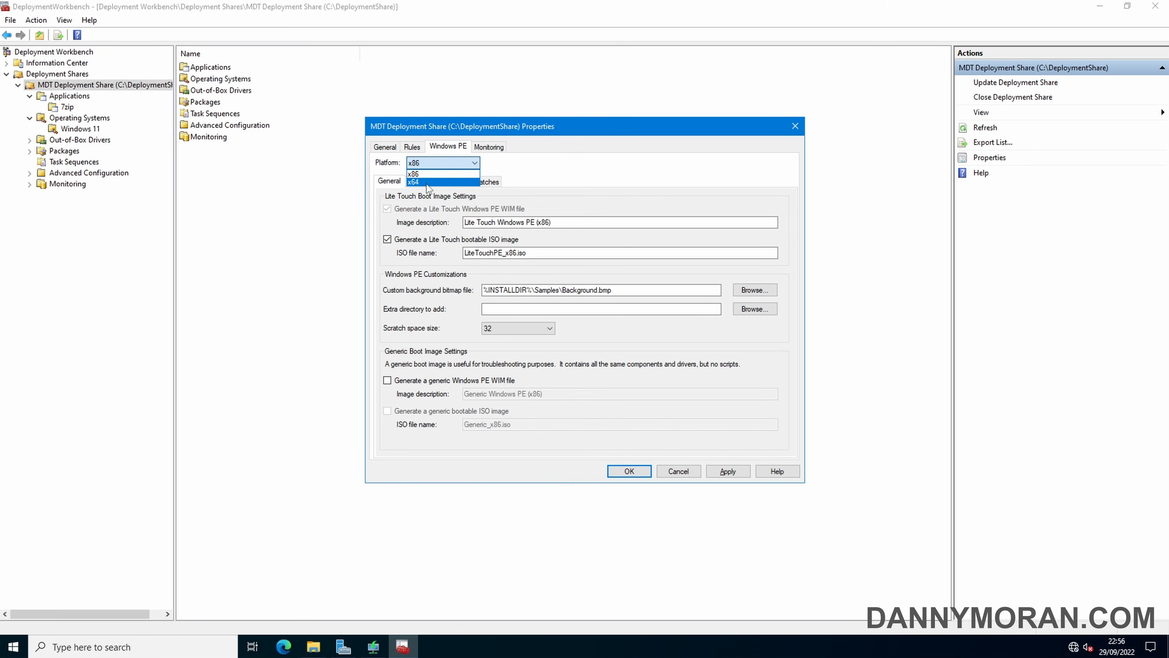
left_click(428, 183)
left_click(410, 242)
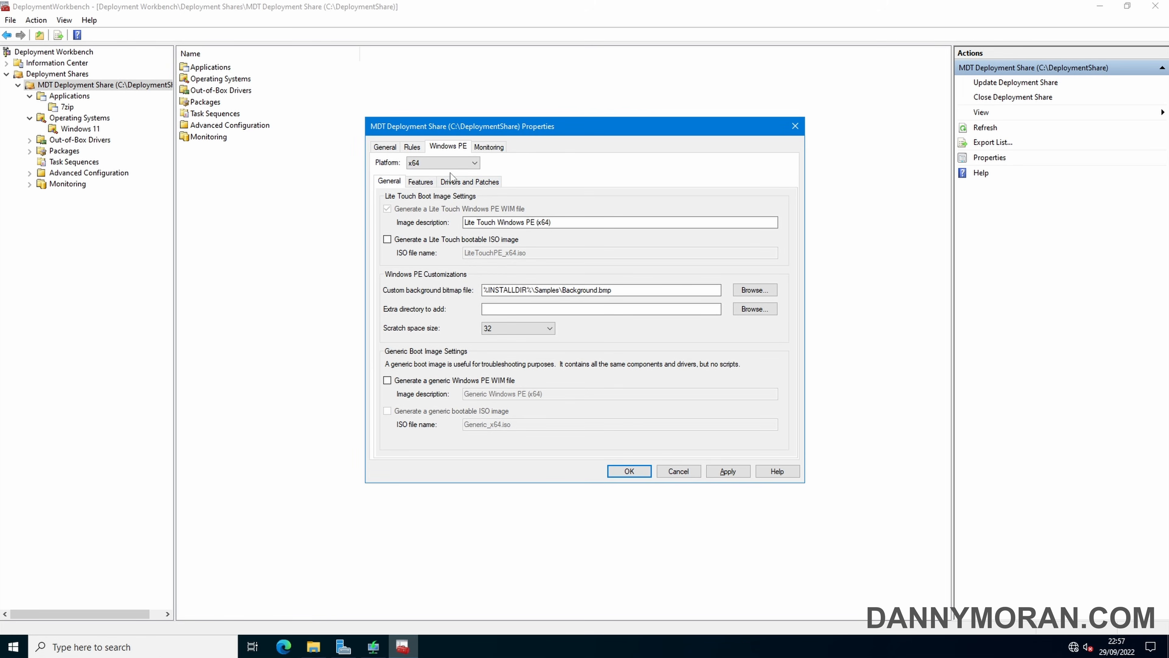
left_click(440, 162)
left_click(437, 175)
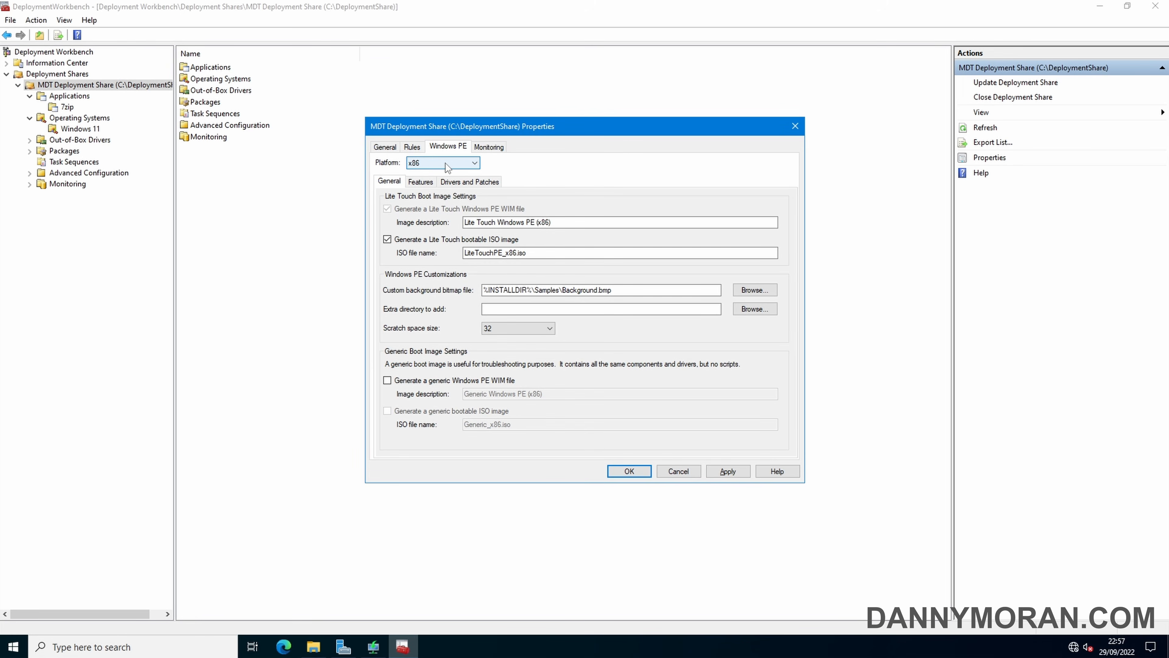
left_click(445, 166)
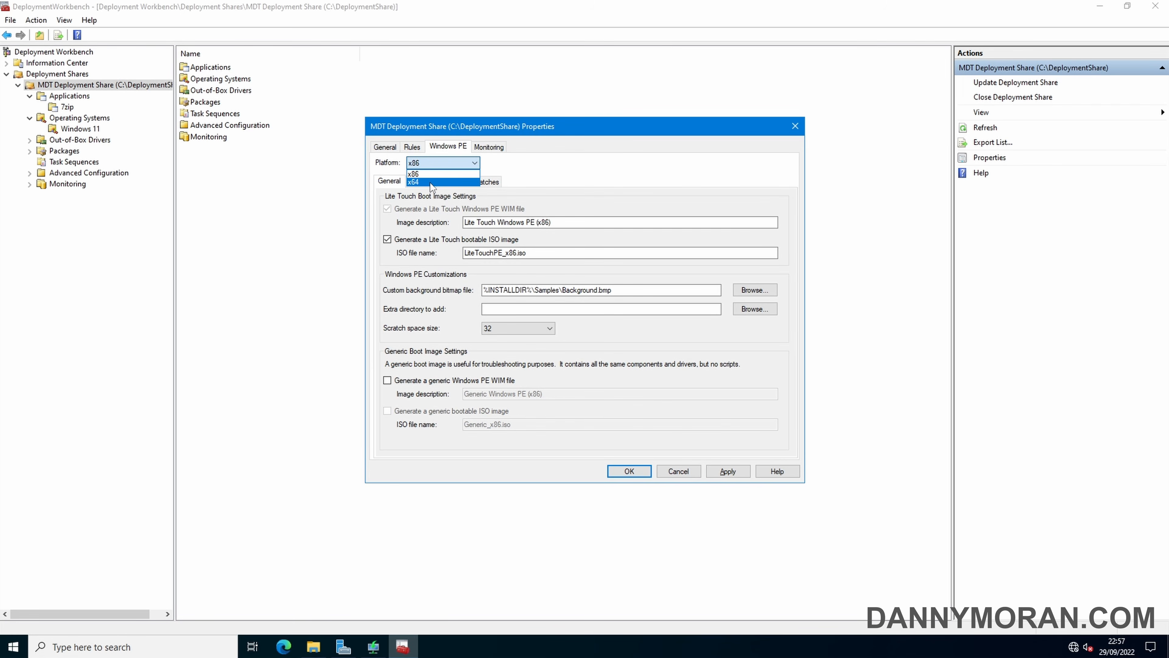
left_click(437, 184)
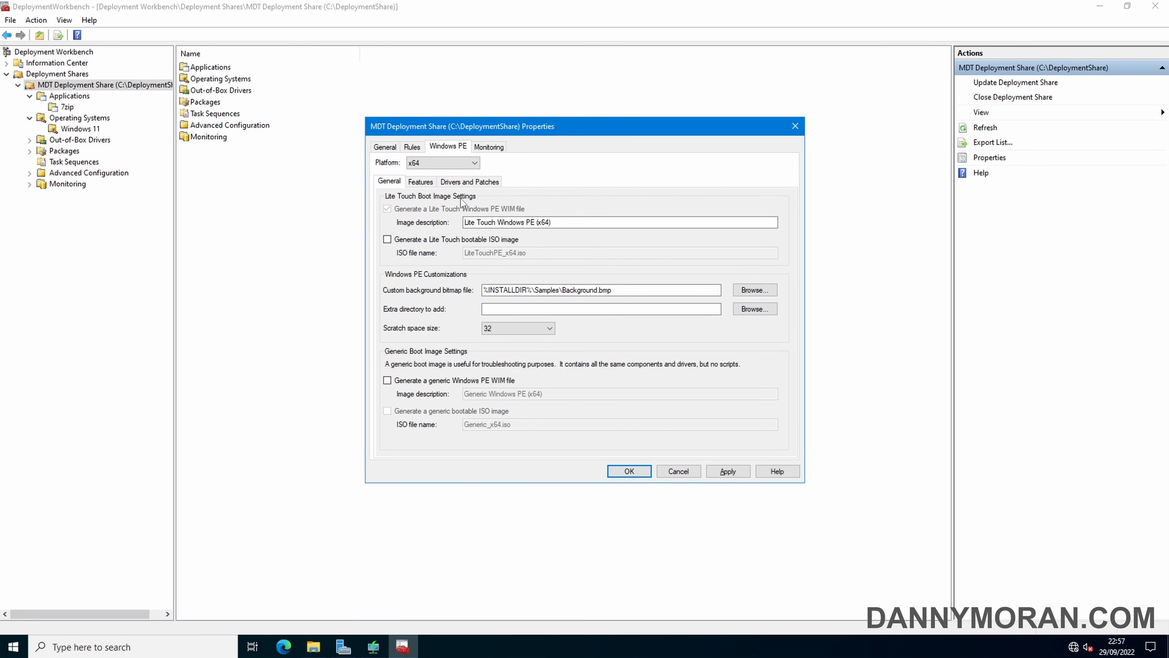
Enable deployment monitoring and apply the share's settings
left_click(488, 148)
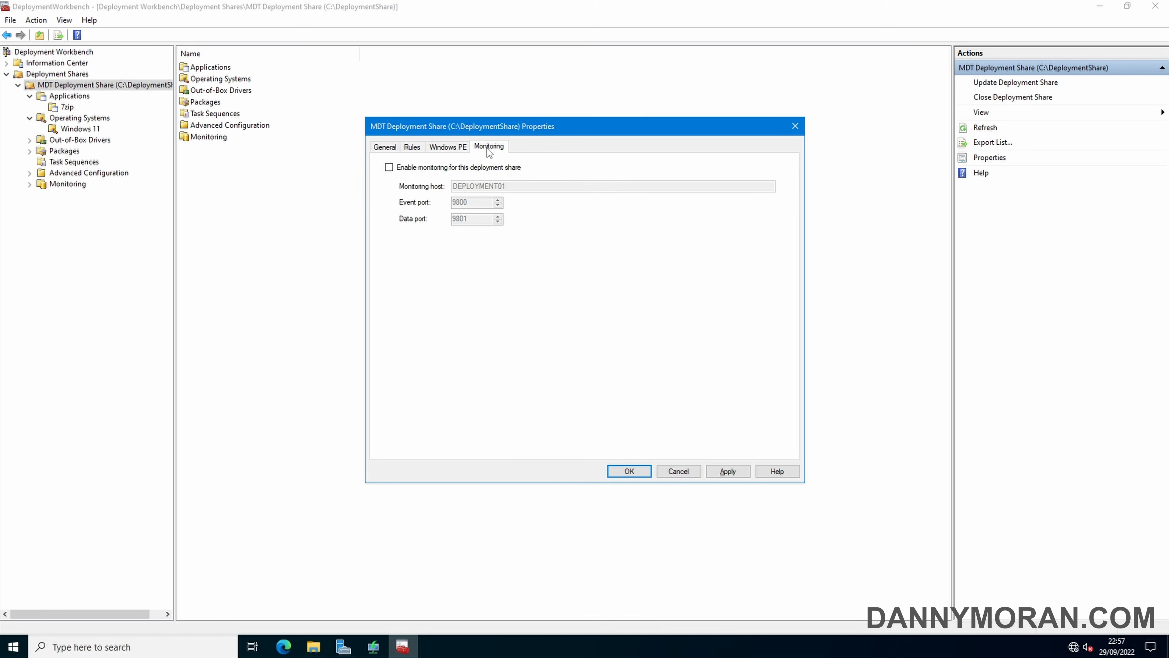
left_click(451, 169)
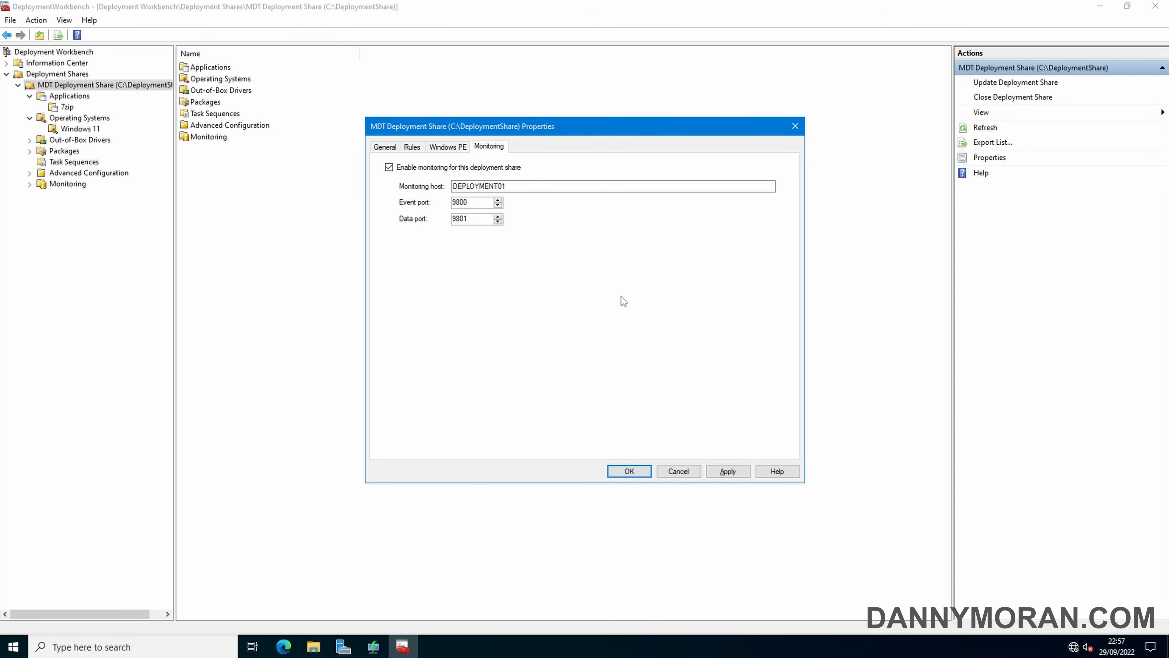
left_click(732, 475)
Review the share's rules and Bootstrap.ini unchanged, then close the properties with OK
left_click(413, 147)
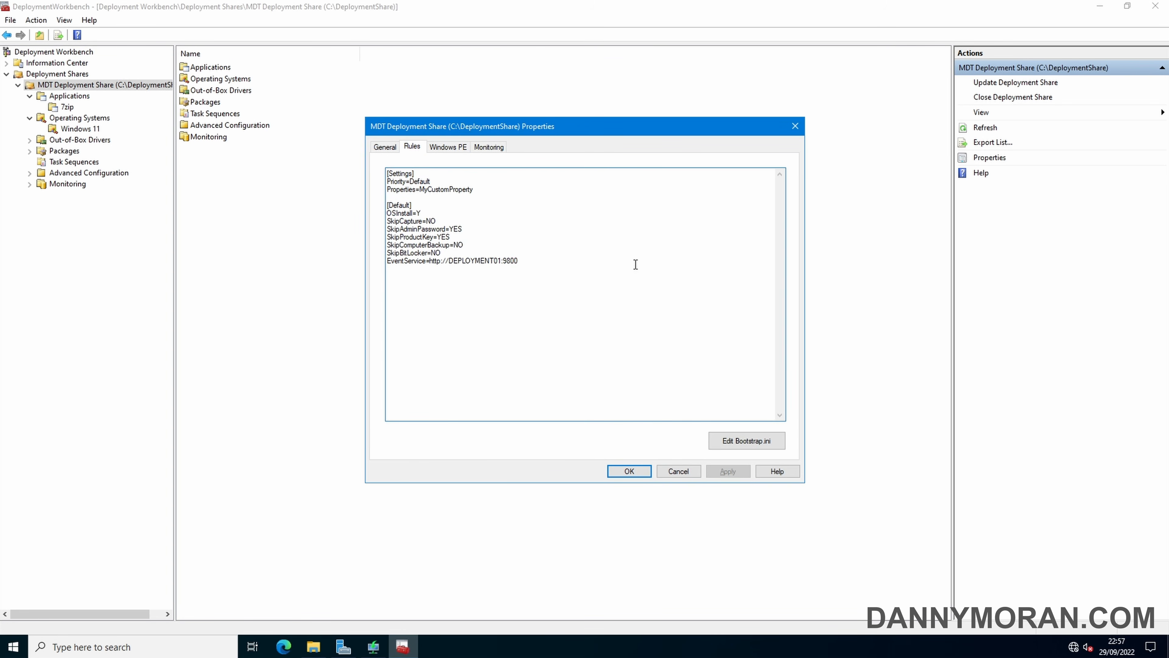
left_click(749, 443)
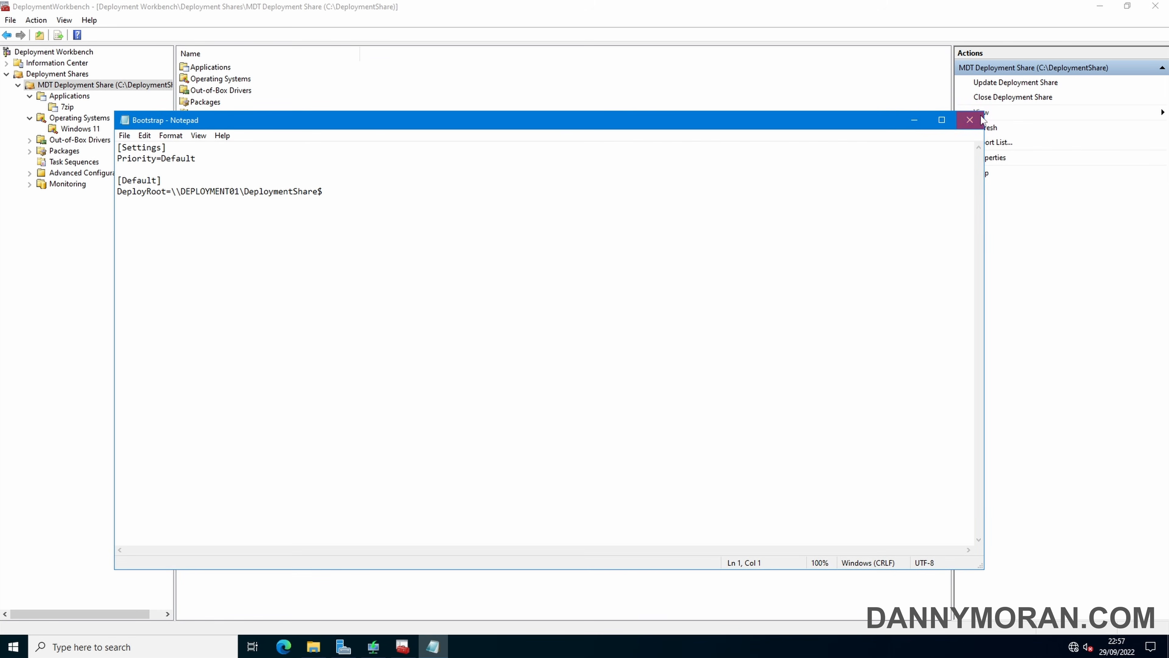
left_click(972, 121)
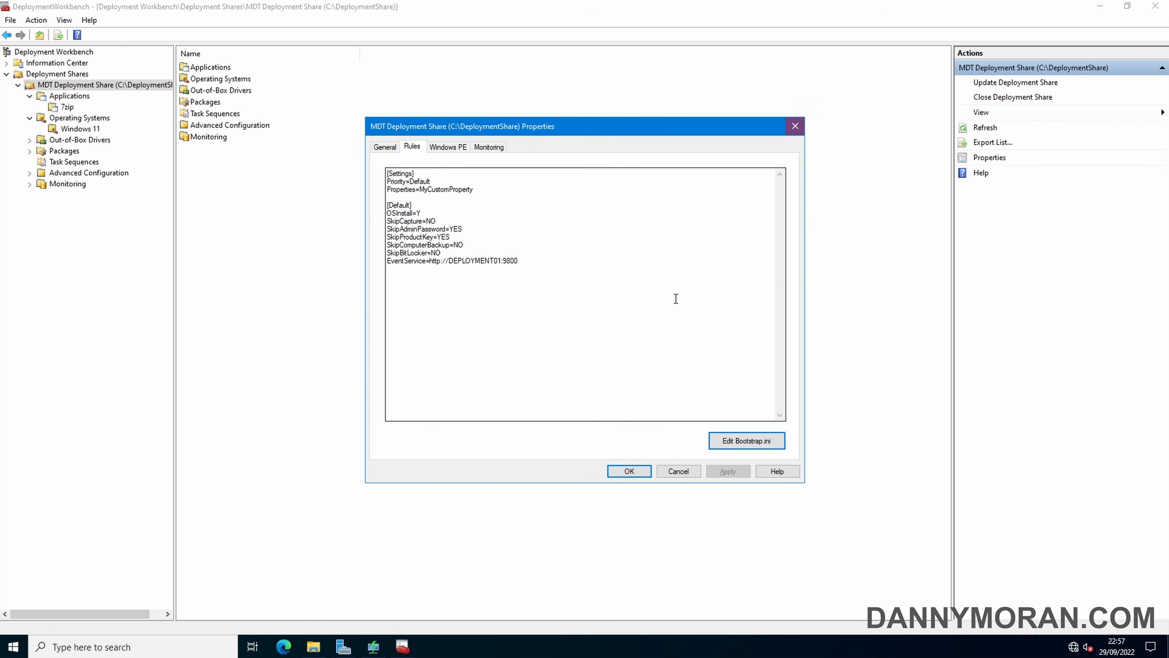
left_click(628, 471)
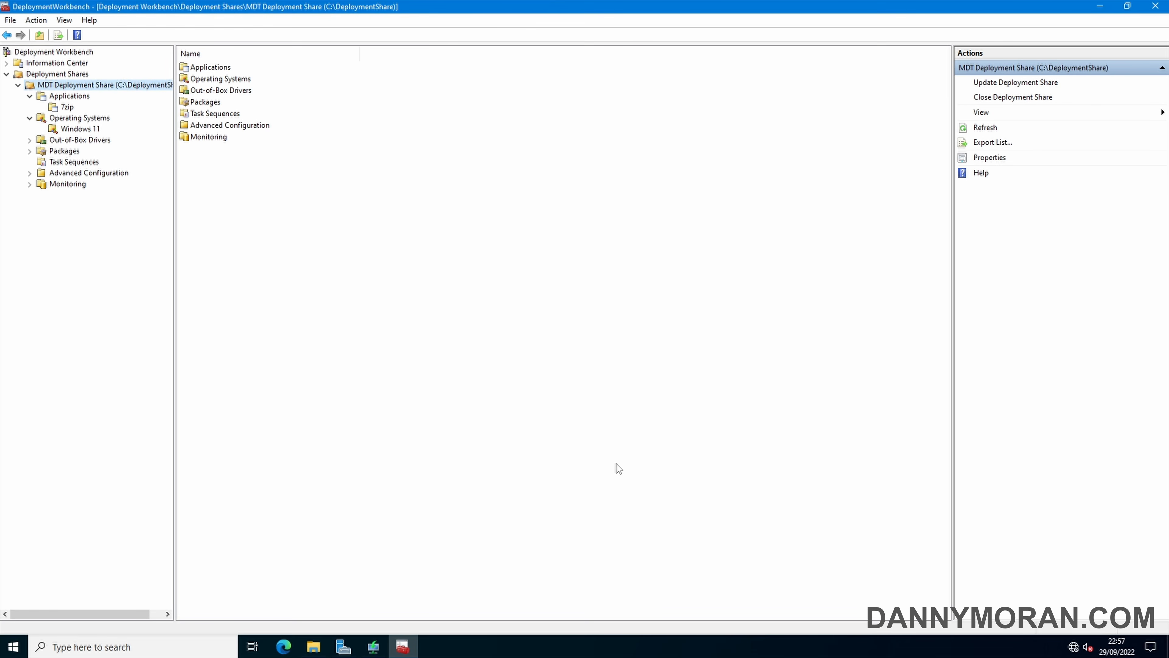
left_click(30, 96)
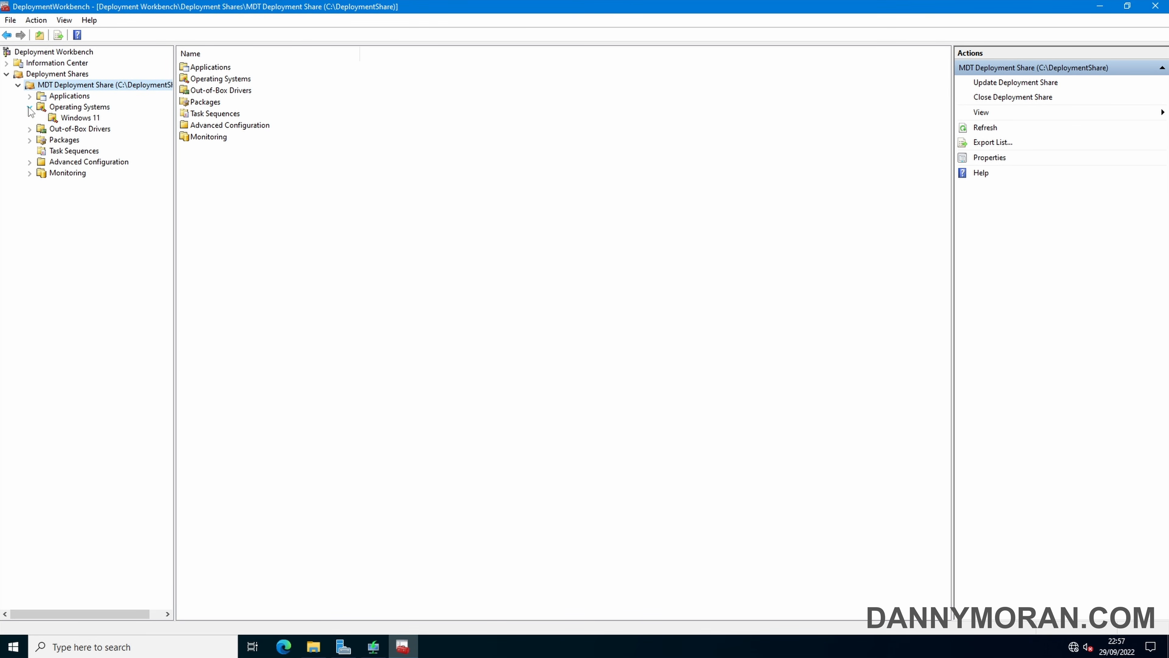
Launch Update Deployment Share with the boot images set to be completely regenerated
left_click(30, 107)
right_click(69, 87)
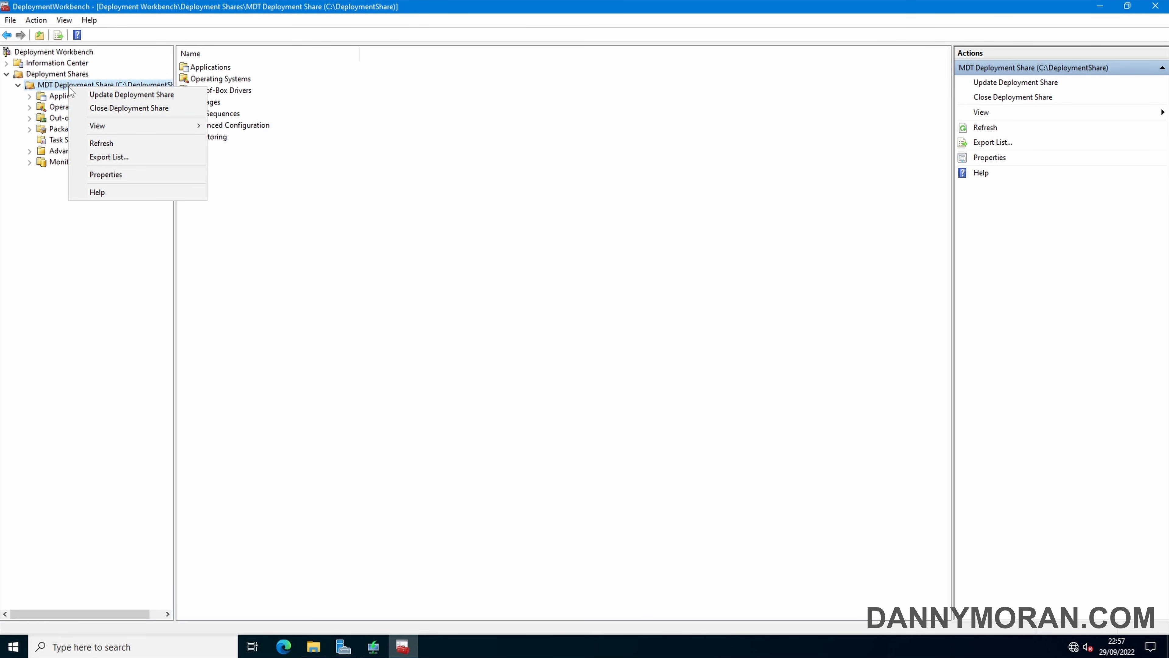
left_click(100, 95)
left_click(525, 294)
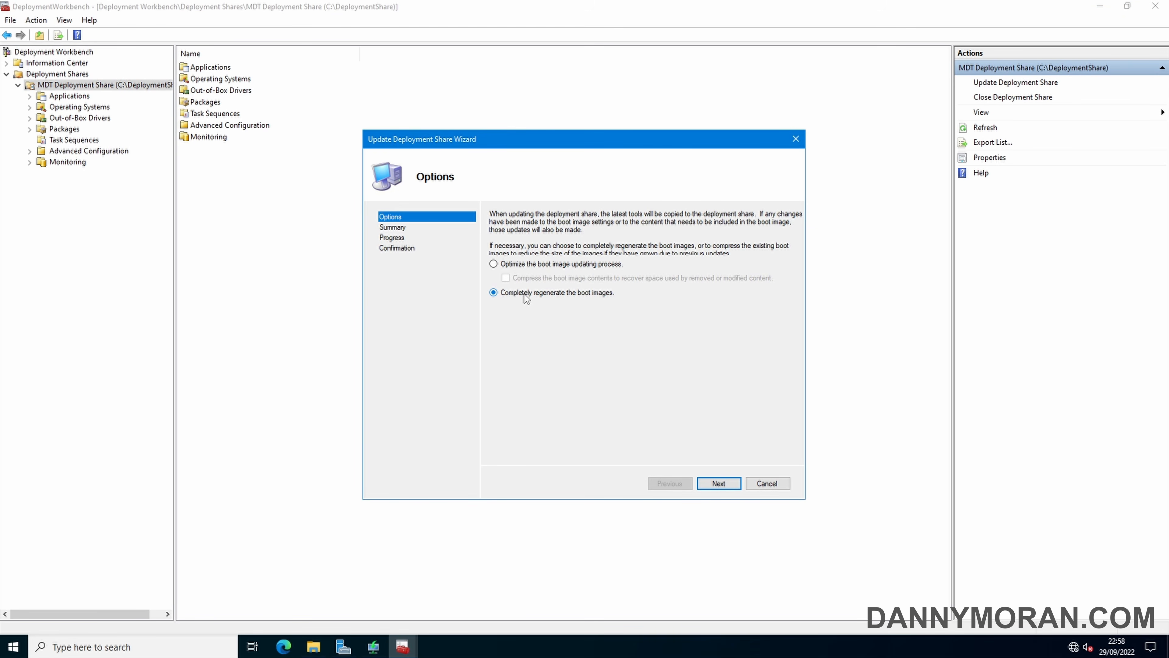
Browse to C:\DeploymentShare\Boot in File Explorer and confirm it is empty
mouse_move(310, 654)
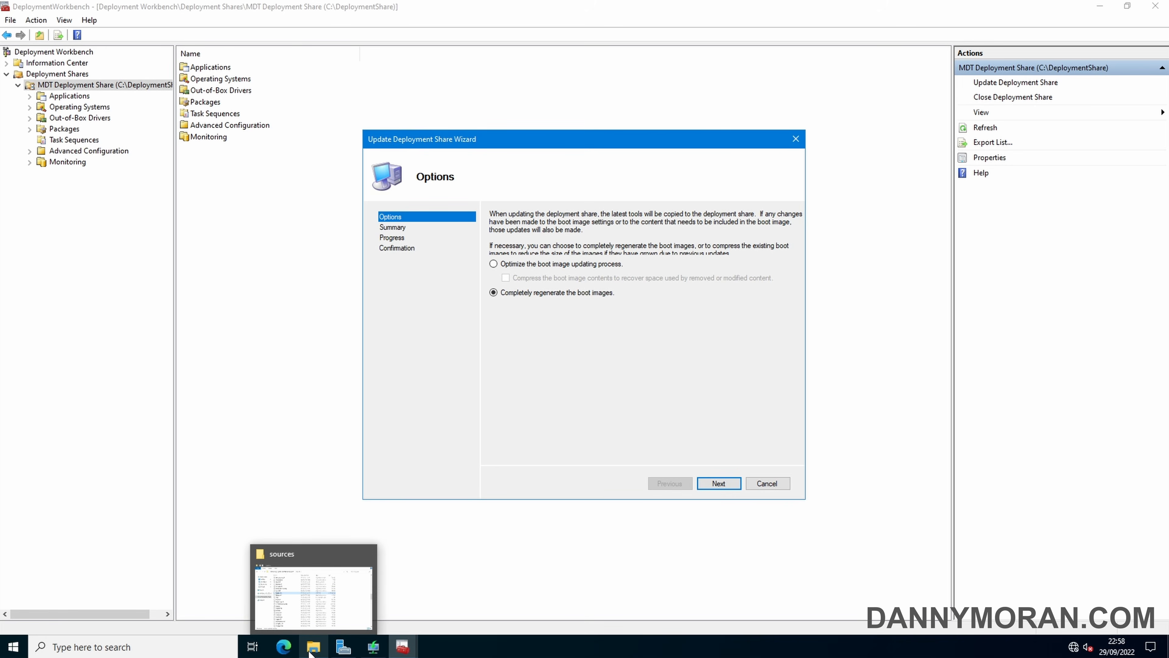
left_click(304, 612)
left_click(301, 282)
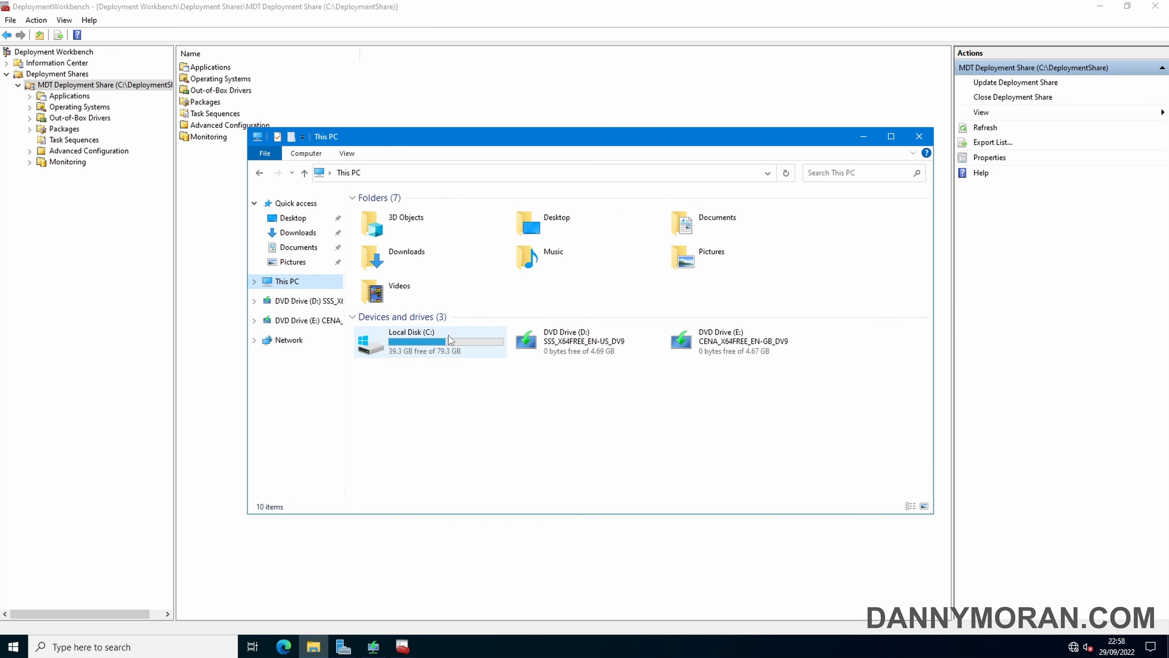
double_click(447, 340)
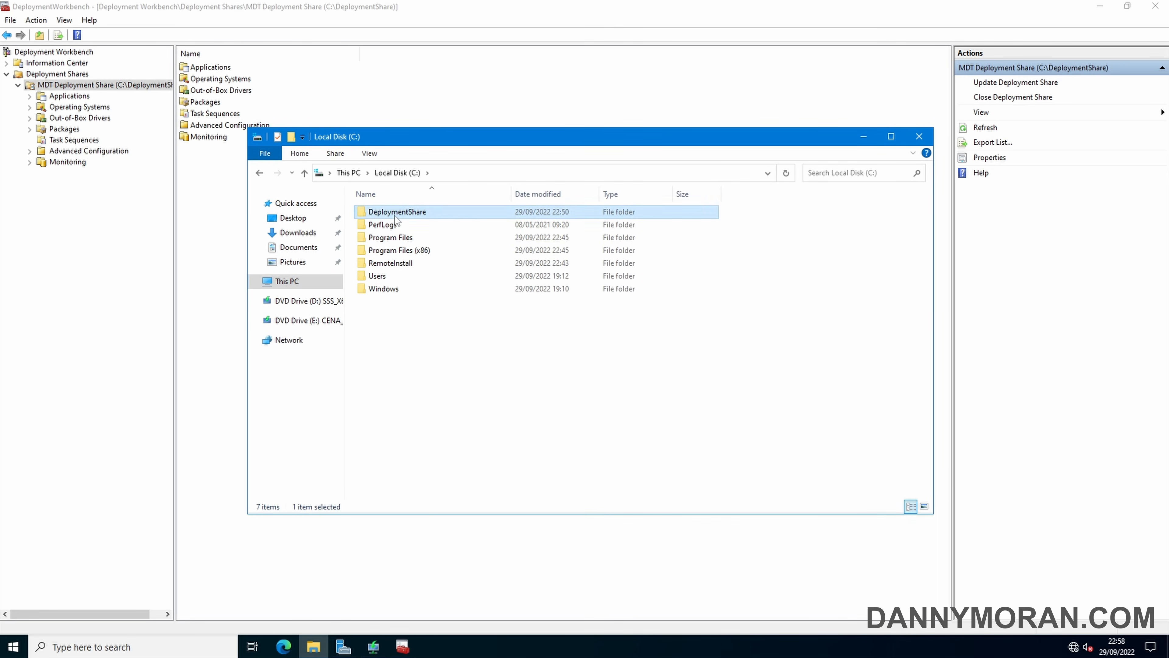
double_click(394, 213)
double_click(474, 250)
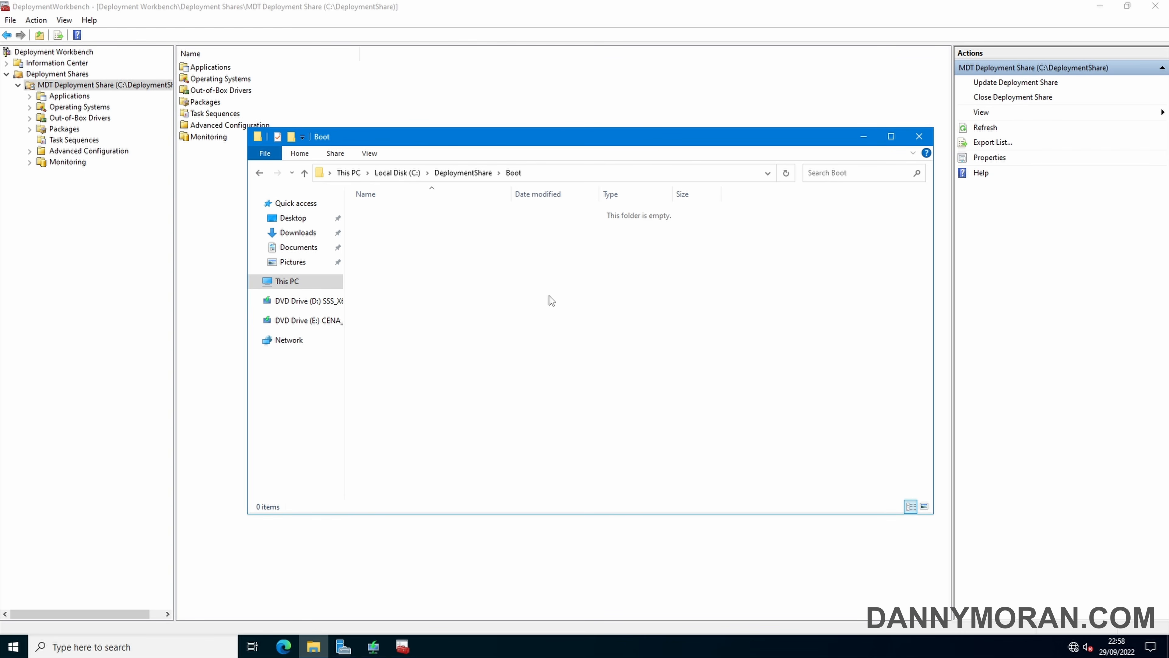
Run the deployment share update to completion and close the wizard
left_click(864, 137)
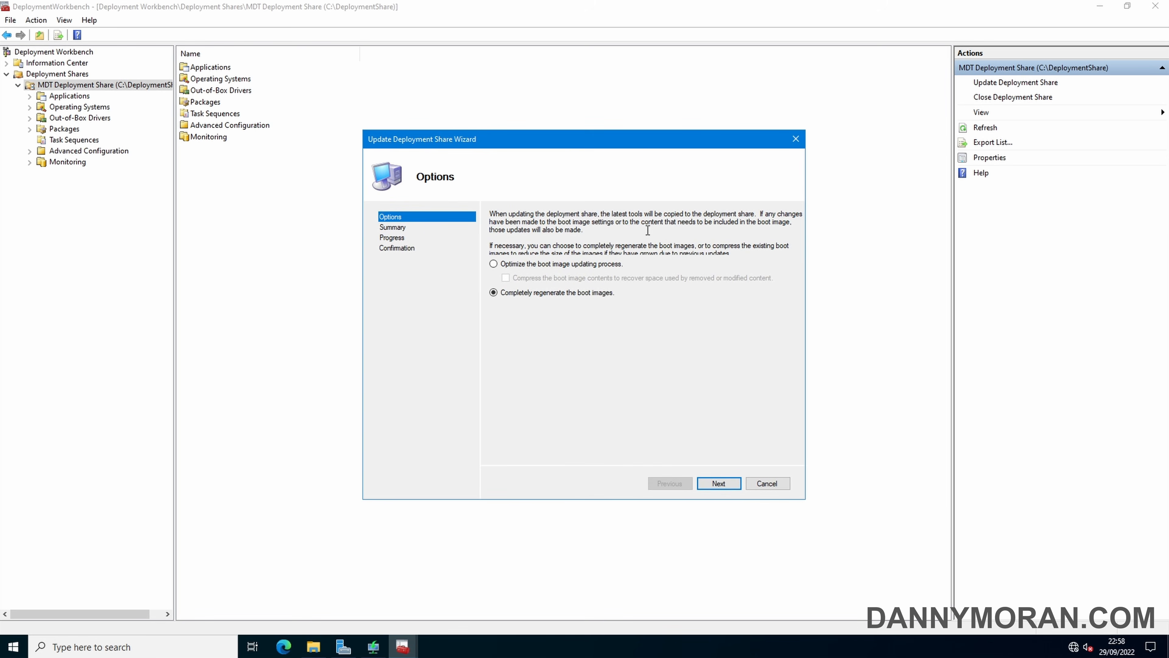
left_click(720, 484)
left_click(719, 483)
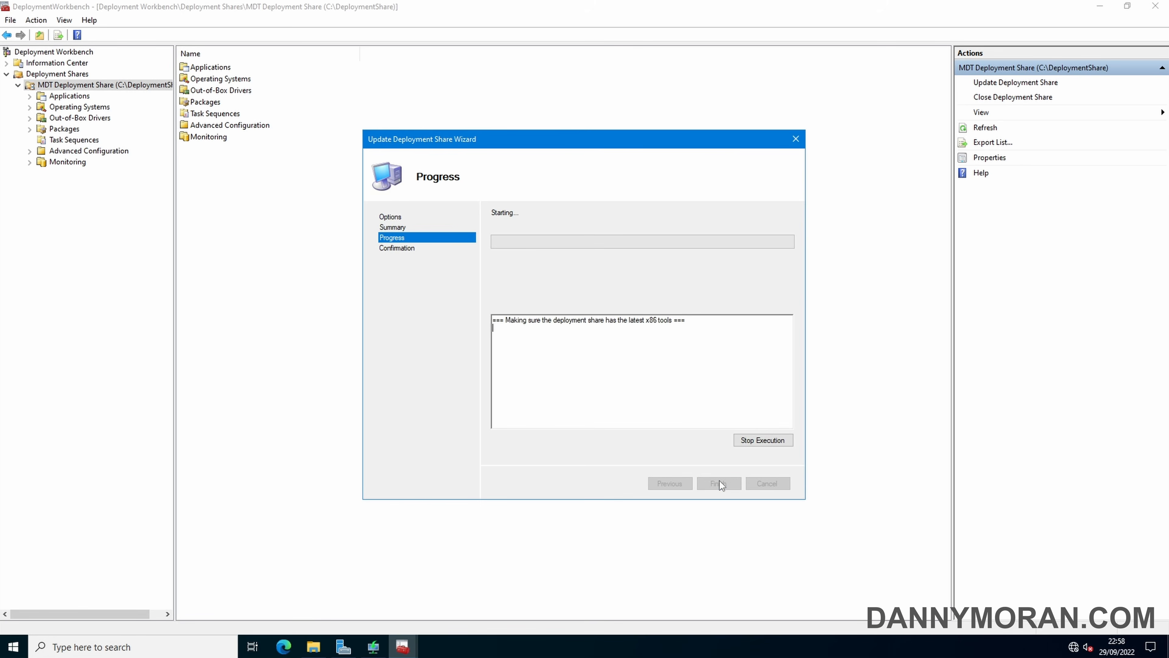
left_click(313, 647)
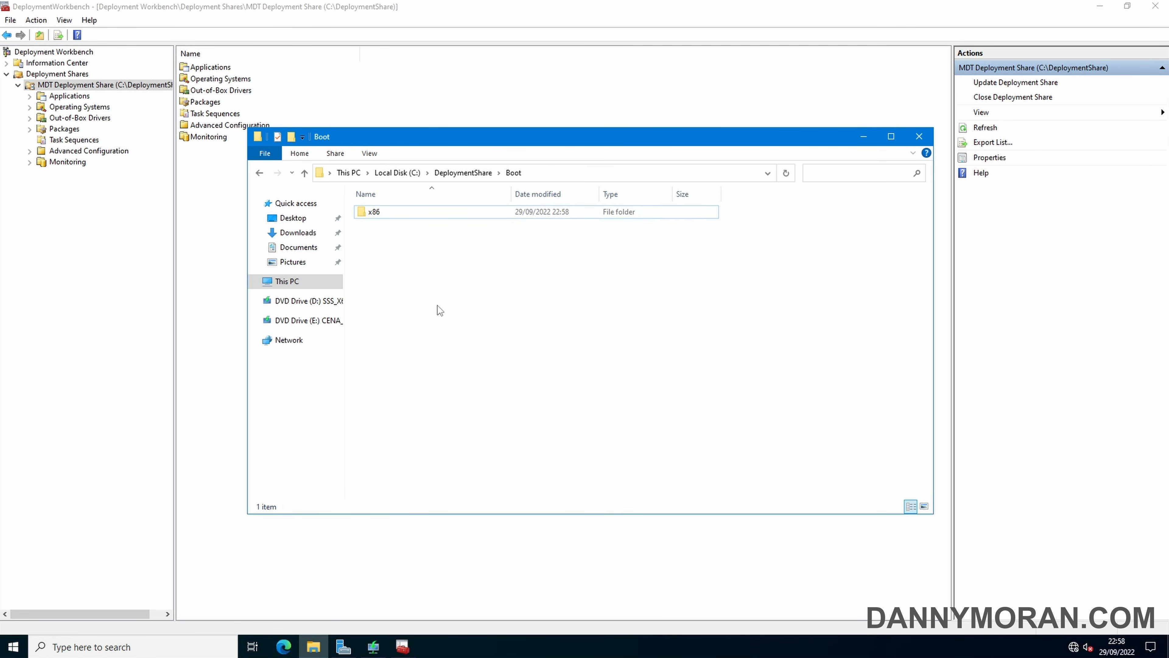
left_click(863, 136)
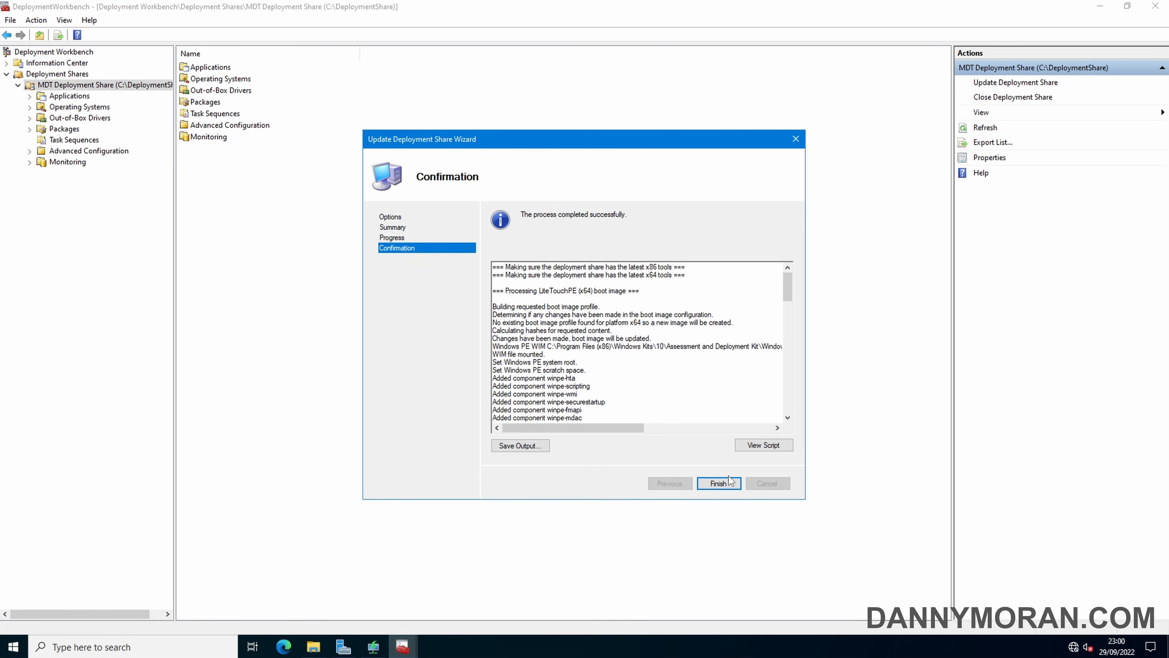
left_click(723, 484)
Check the new LiteTouchPE_x64.wim in the Boot folder, then switch to Windows Deployment Services
left_click(313, 646)
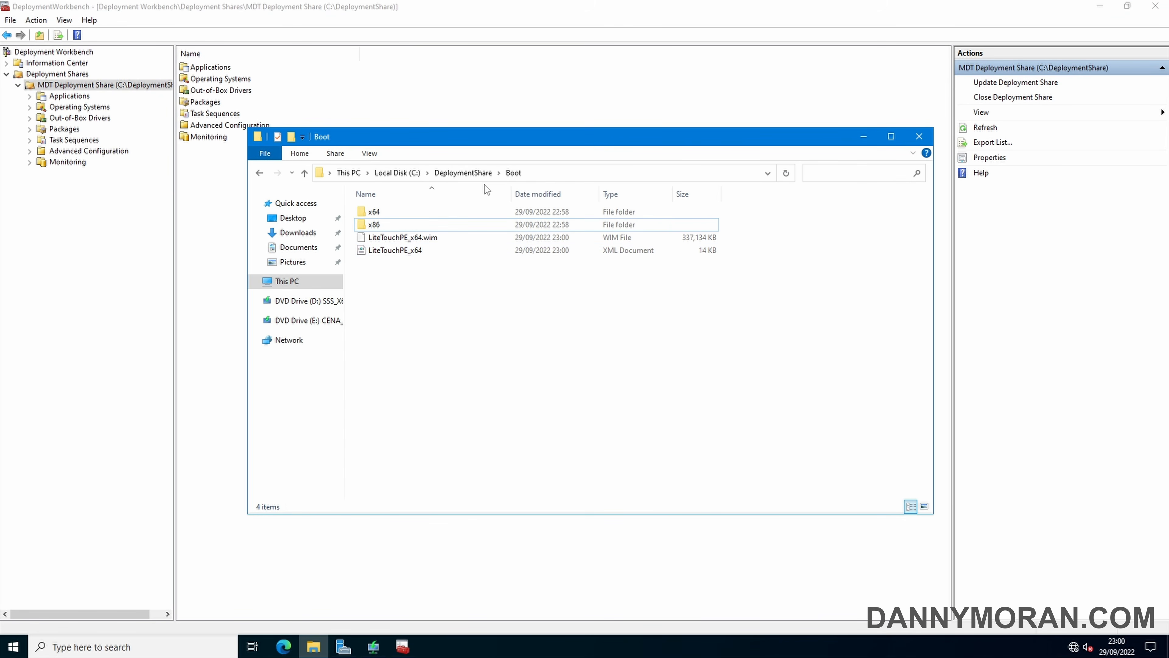
left_click(432, 240)
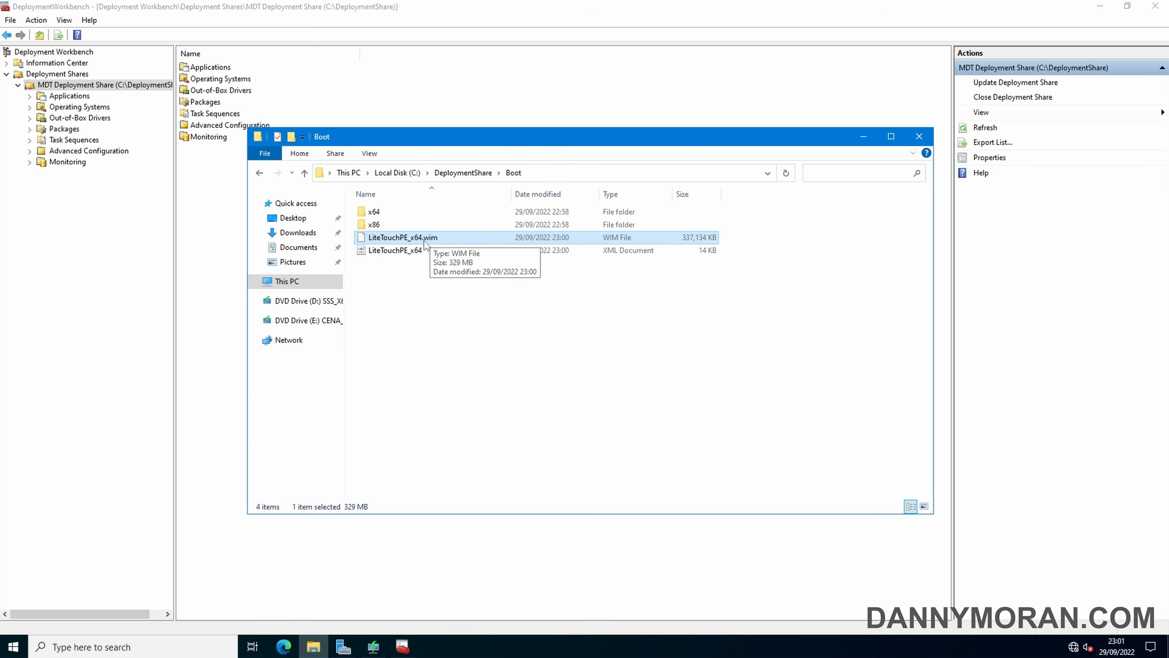
left_click(374, 647)
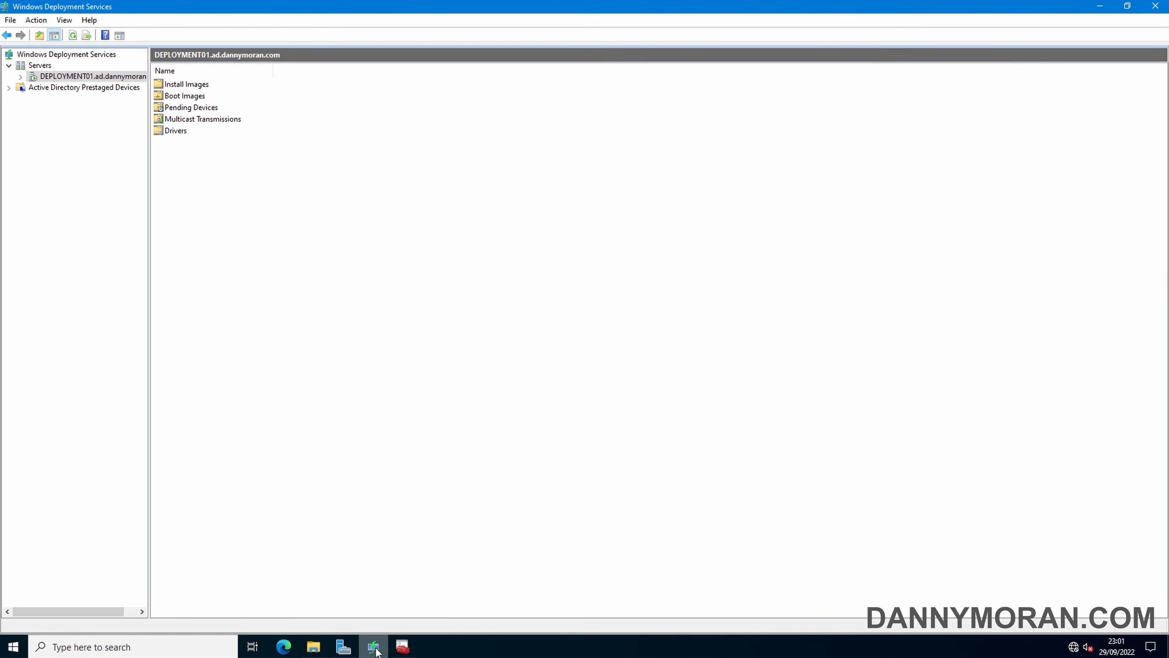
Start adding a boot image and select C:\DeploymentShare\Boot\LiteTouchPE_x64.wim
double_click(186, 98)
right_click(190, 99)
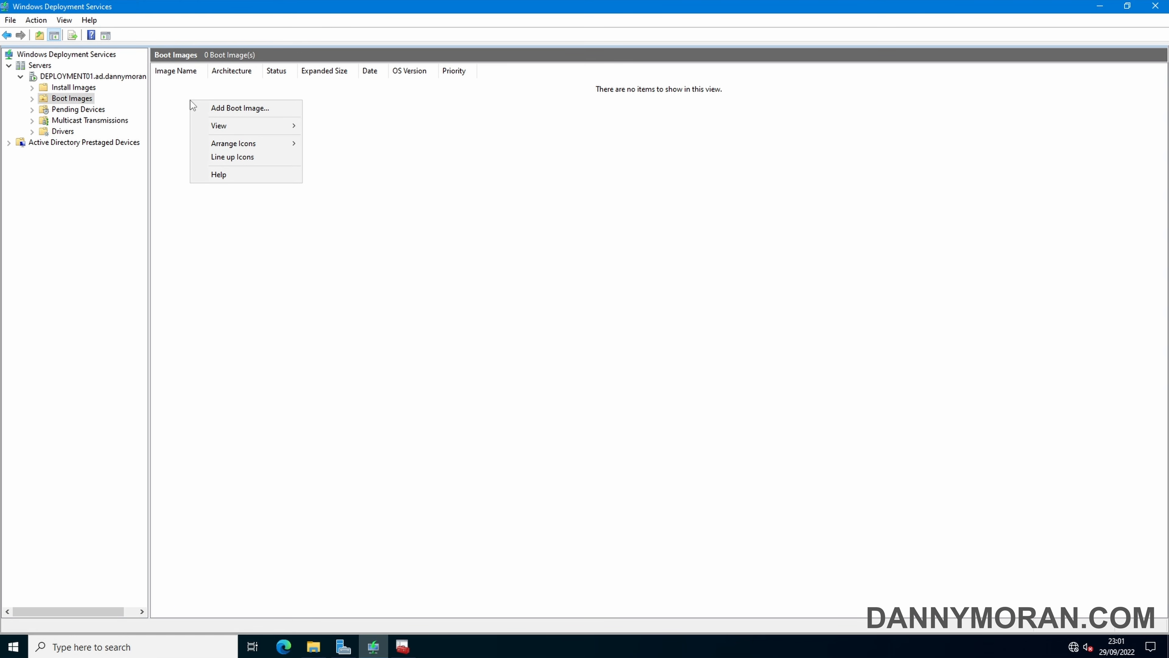
left_click(227, 109)
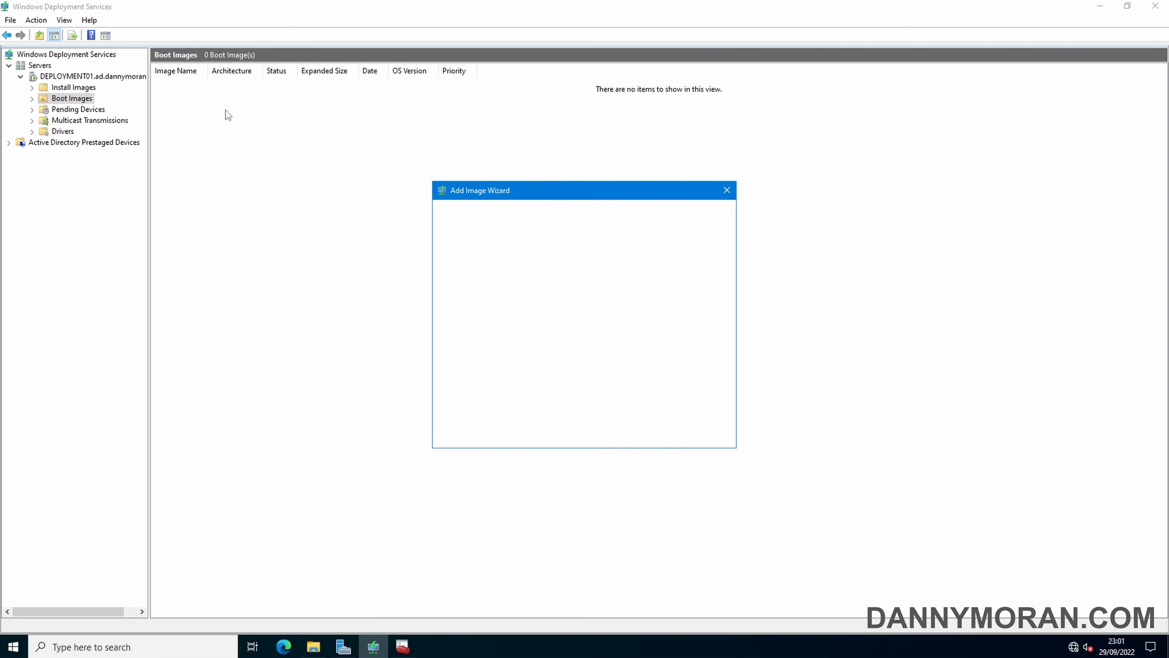
left_click(691, 289)
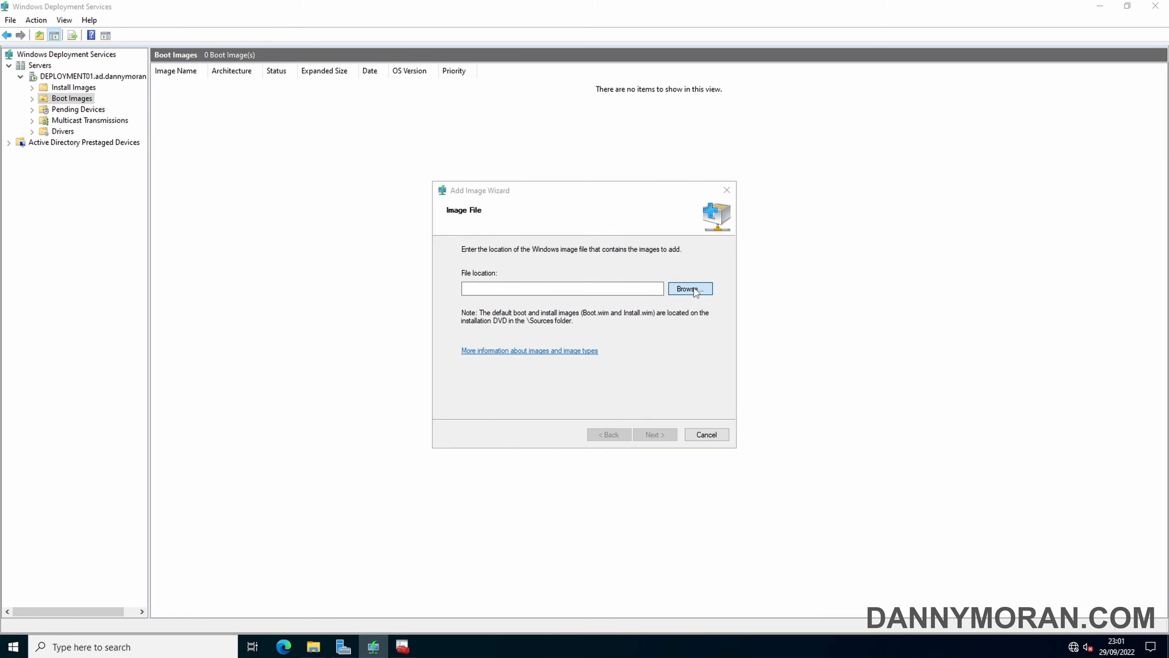
left_click(426, 319)
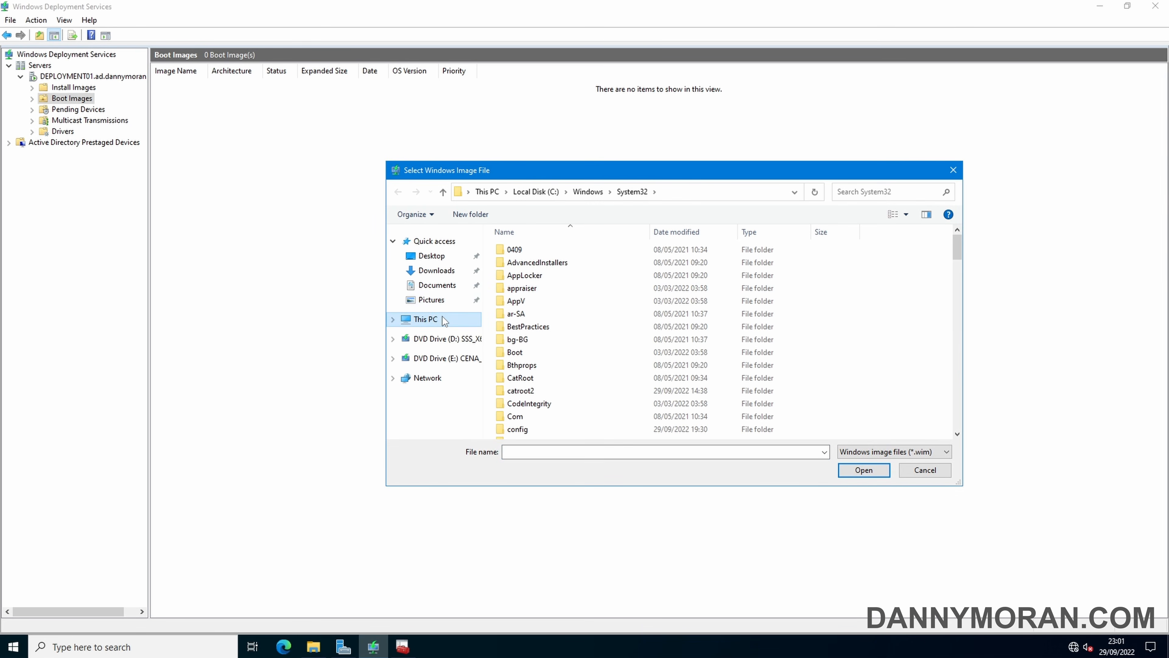
double_click(552, 375)
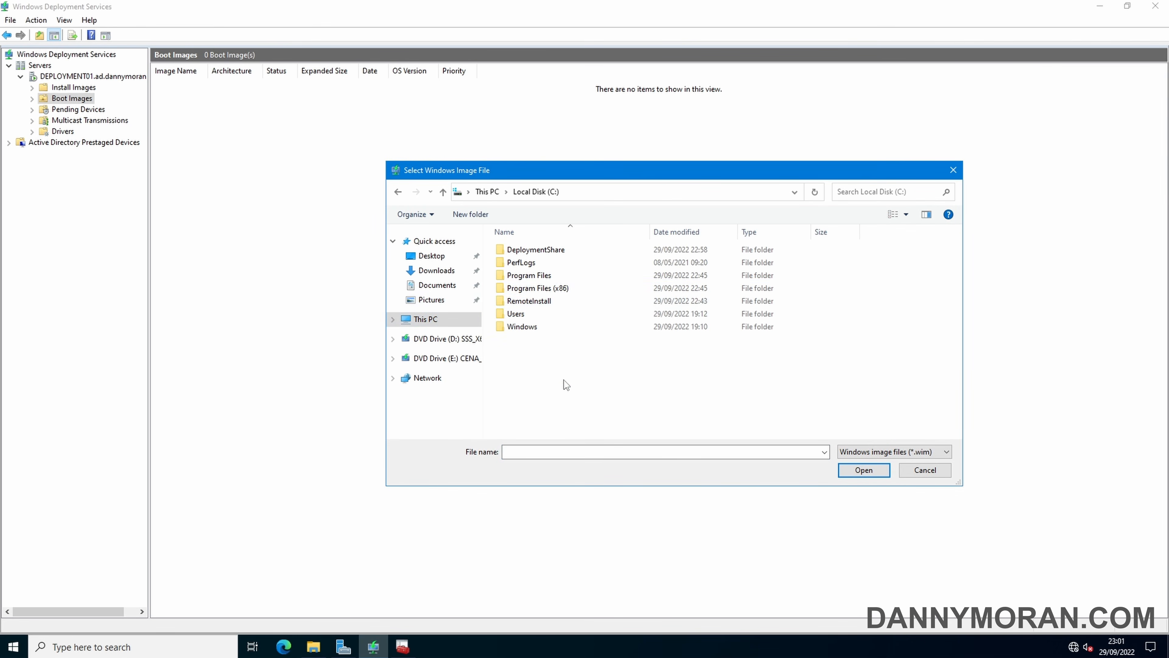
double_click(537, 251)
left_click(526, 290)
double_click(526, 289)
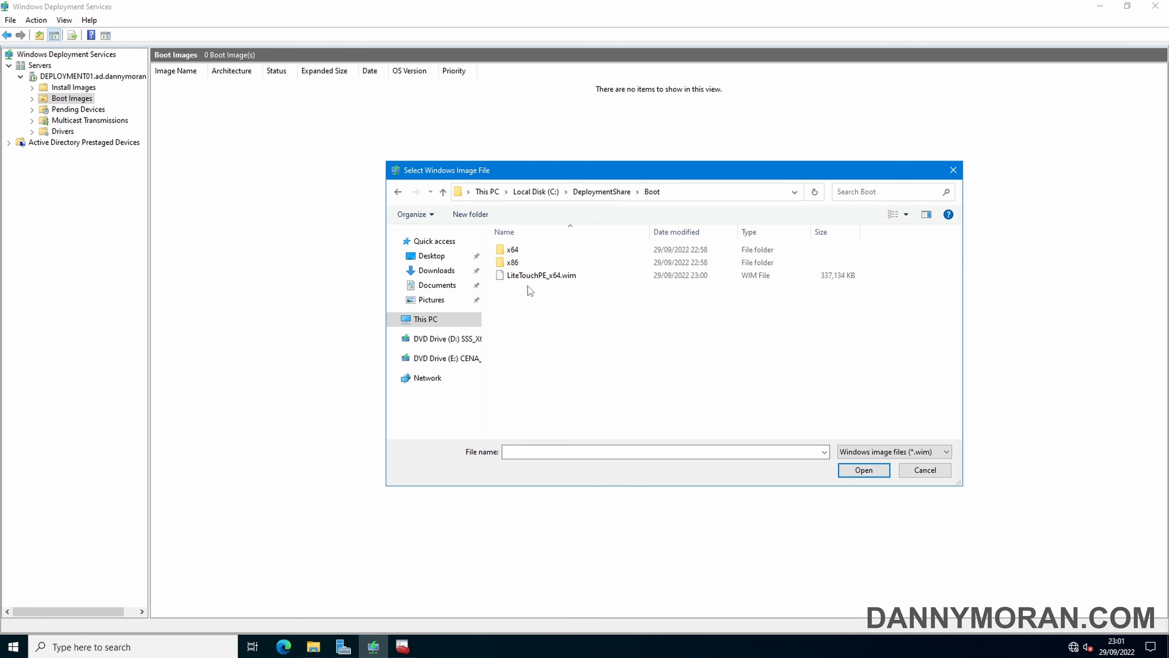
left_click(524, 277)
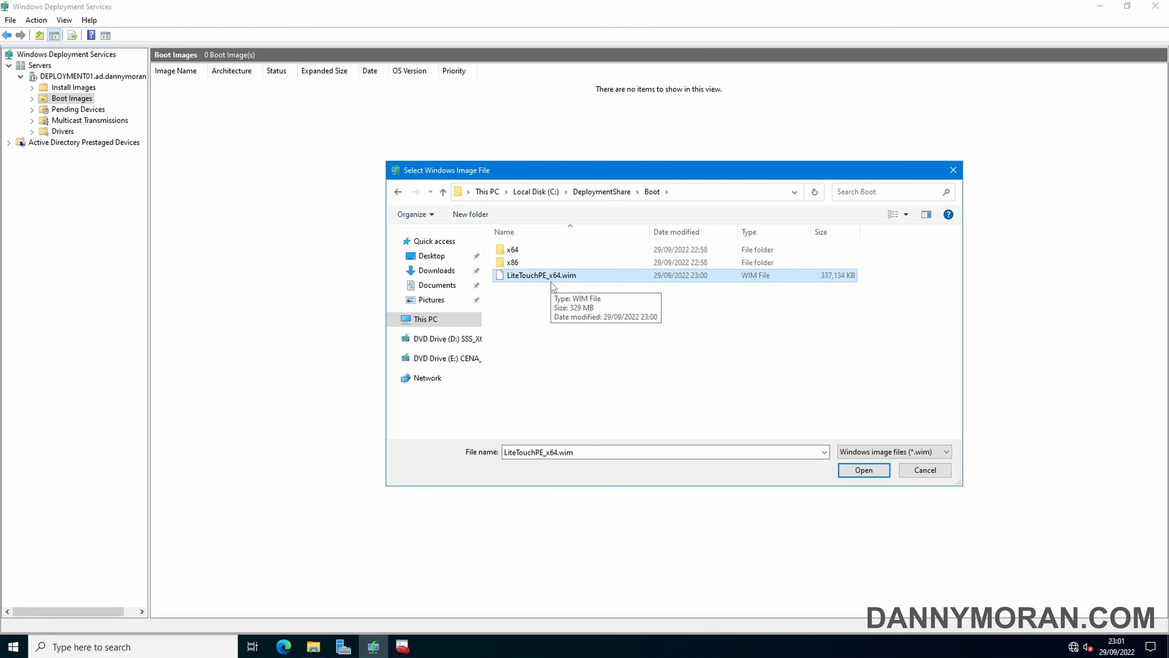
left_click(869, 471)
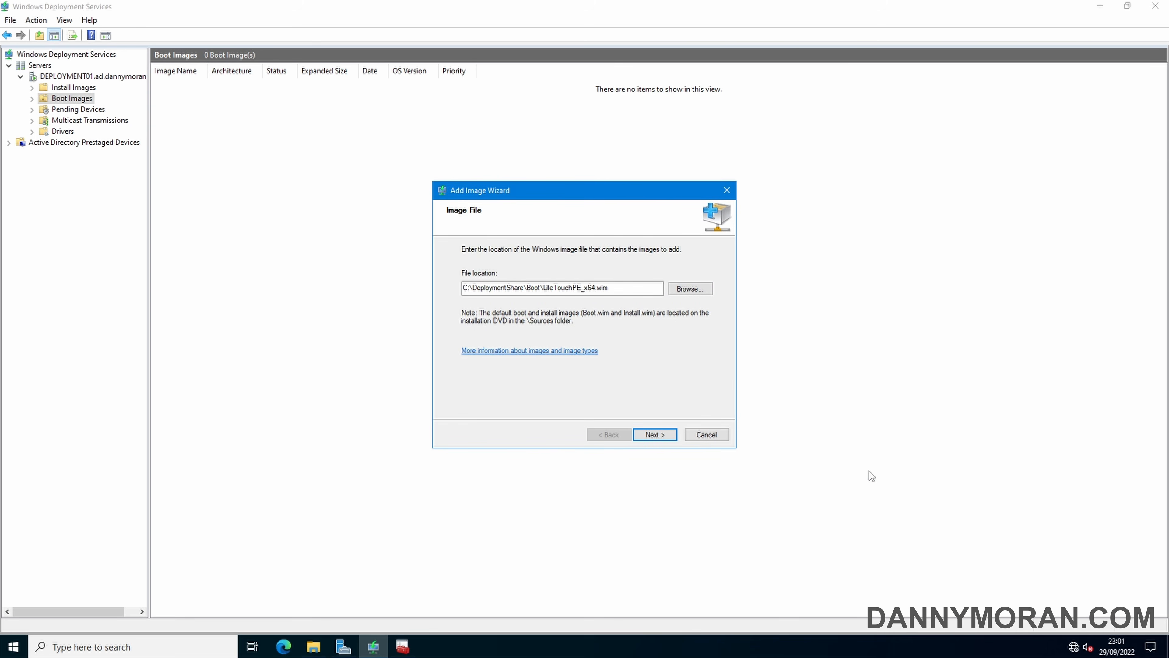
Keep the default image name and description and finish adding the Lite Touch x64 image
left_click(657, 435)
left_click(657, 435)
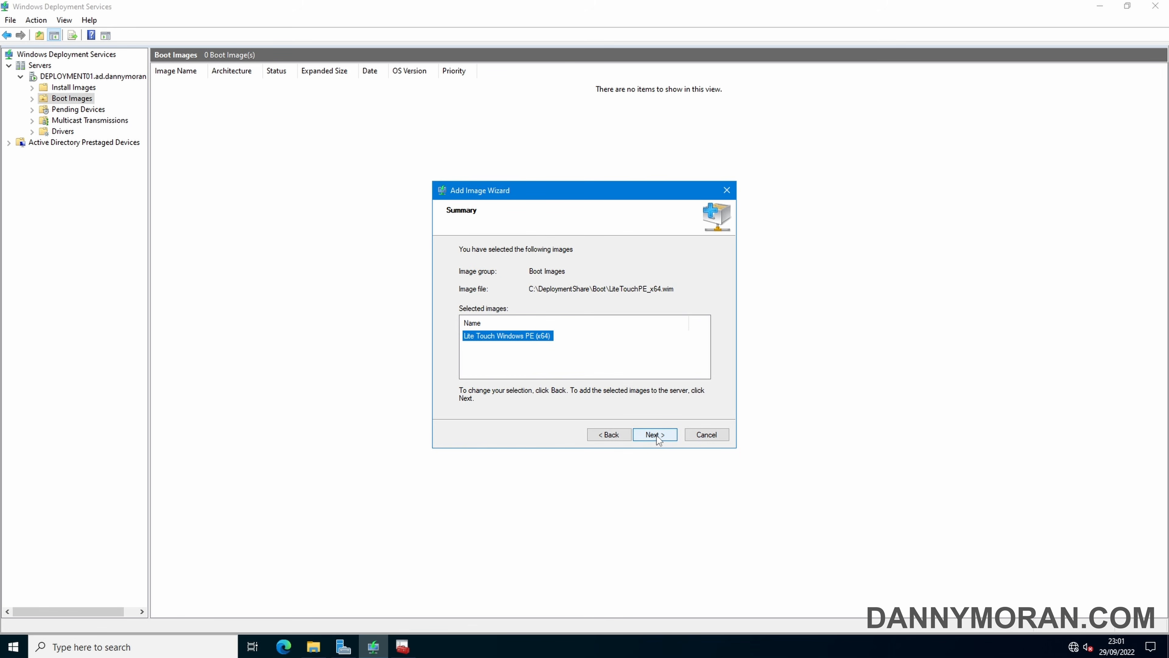
left_click(657, 435)
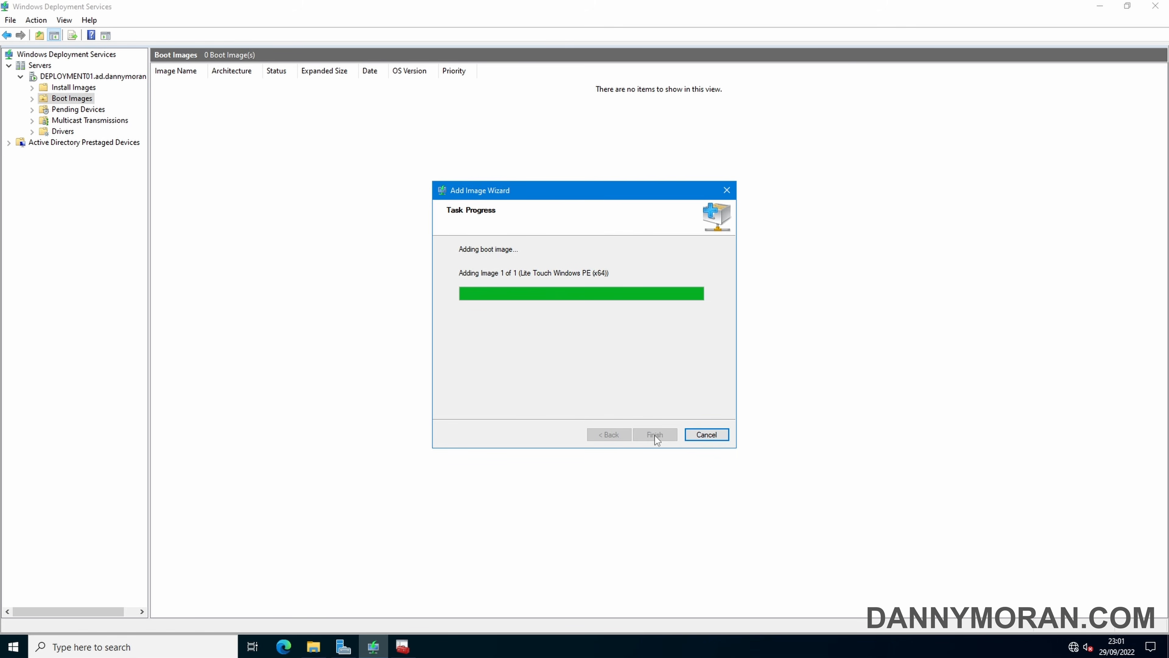
left_click(655, 436)
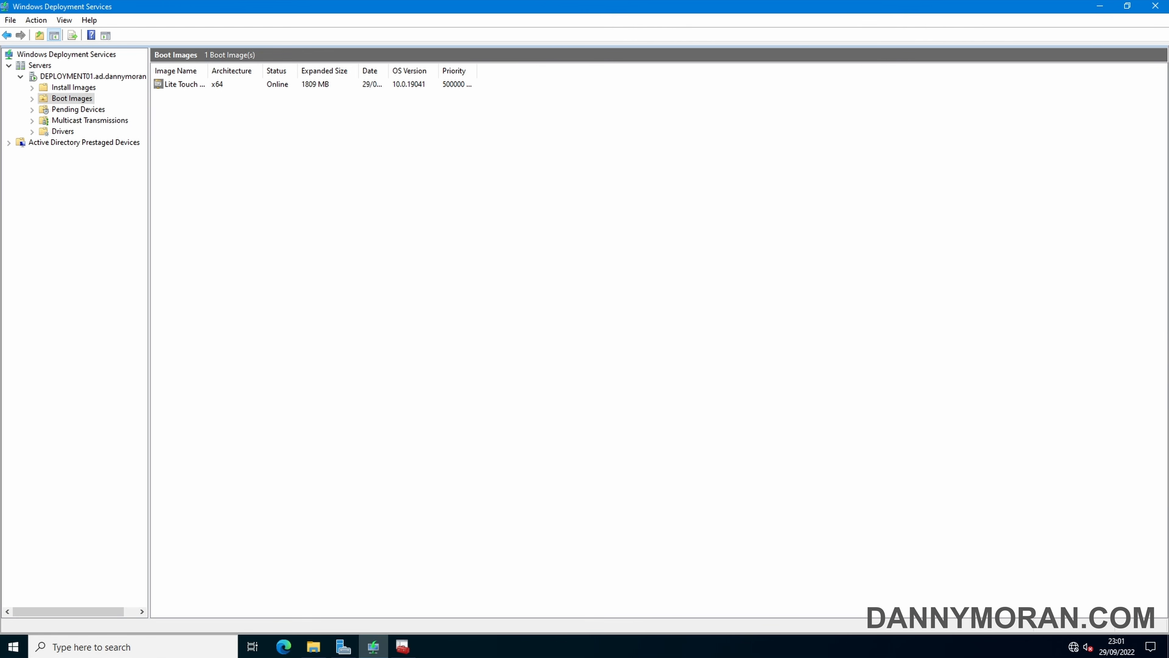
Power on the PC01 VM and PXE-boot it from the deployment server into the MDT Welcome screen
key("alt+Tab")
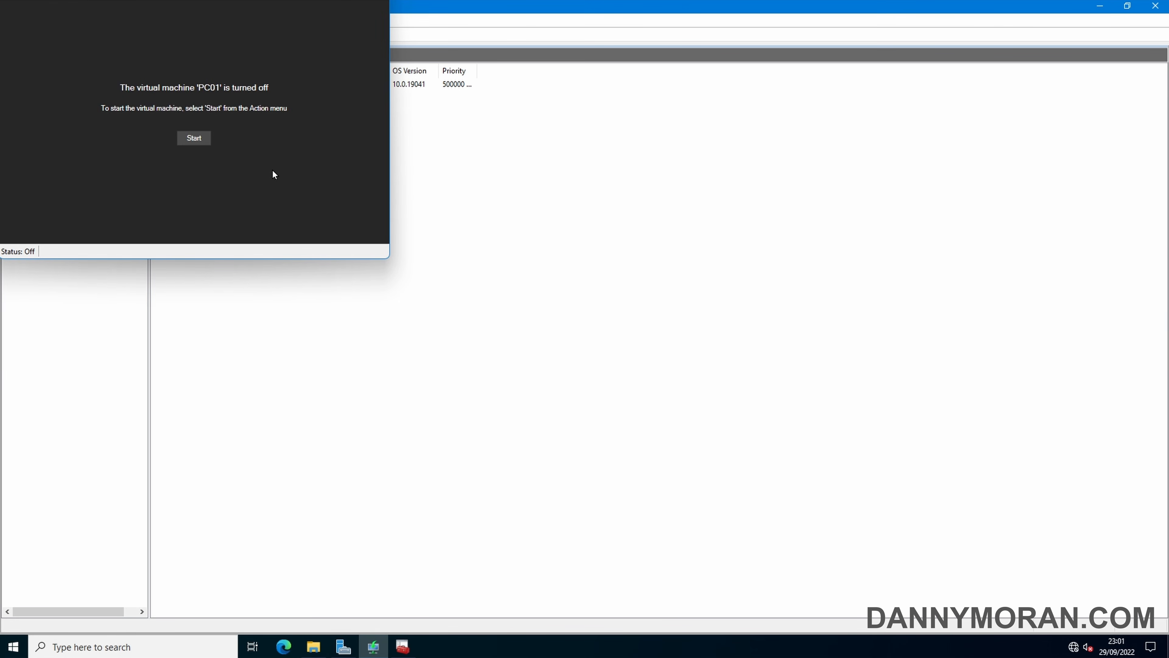
left_click(195, 139)
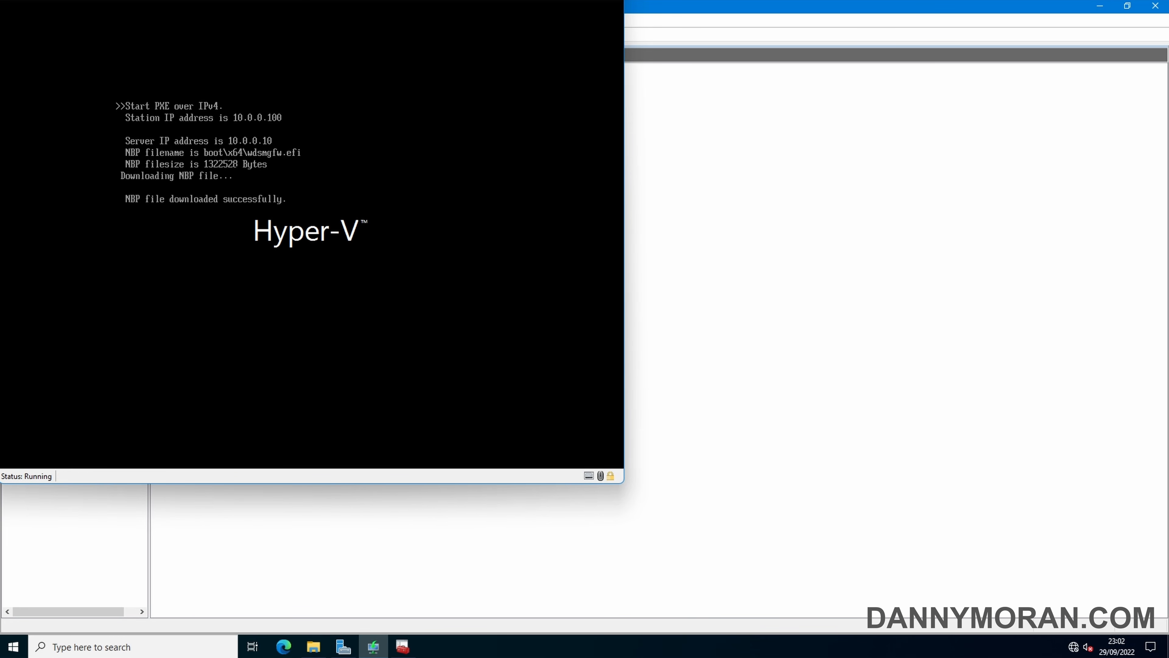
key("Return")
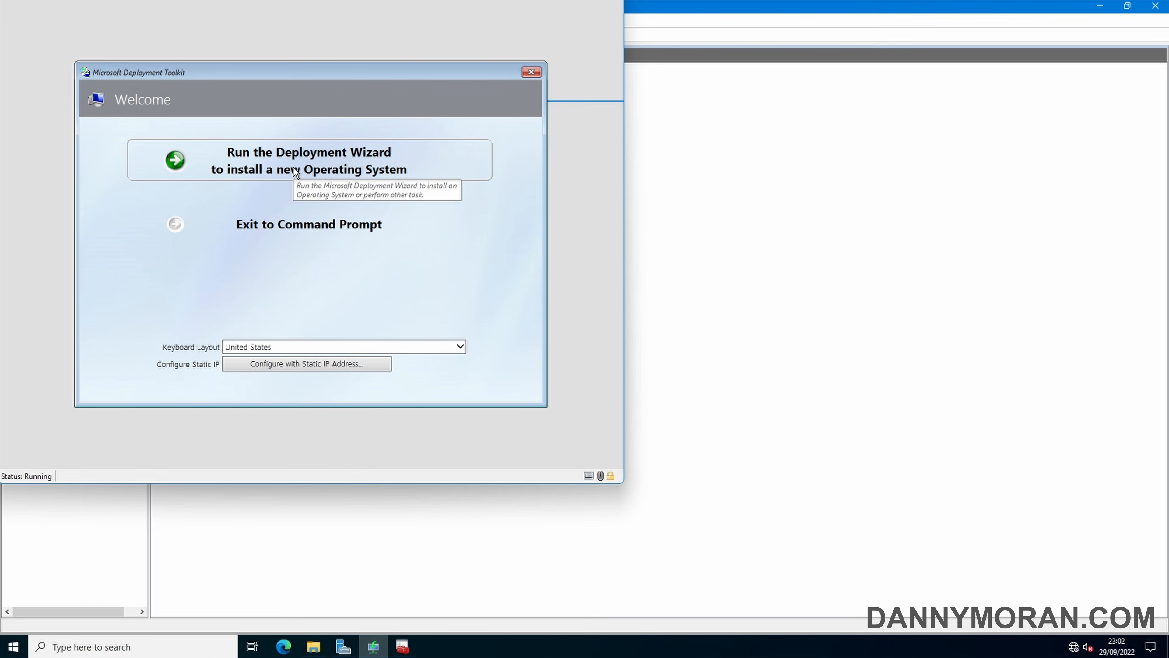
Launch the deployment wizard and enter the administrator's network share credentials for the AD domain
left_click(404, 162)
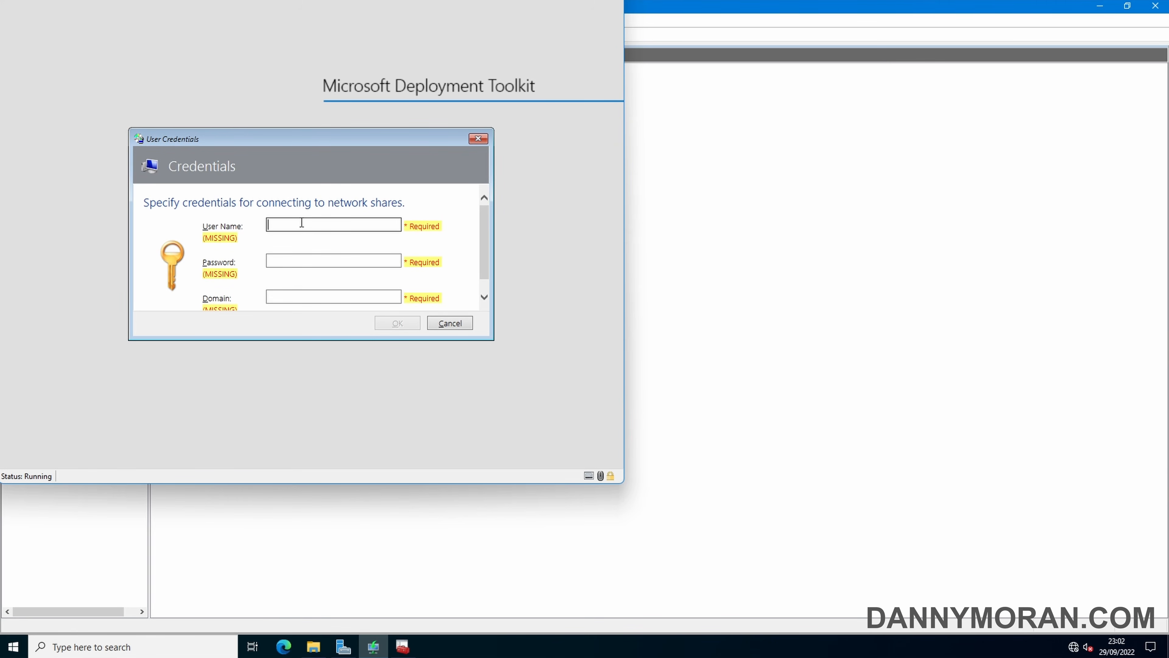
type("Adminis")
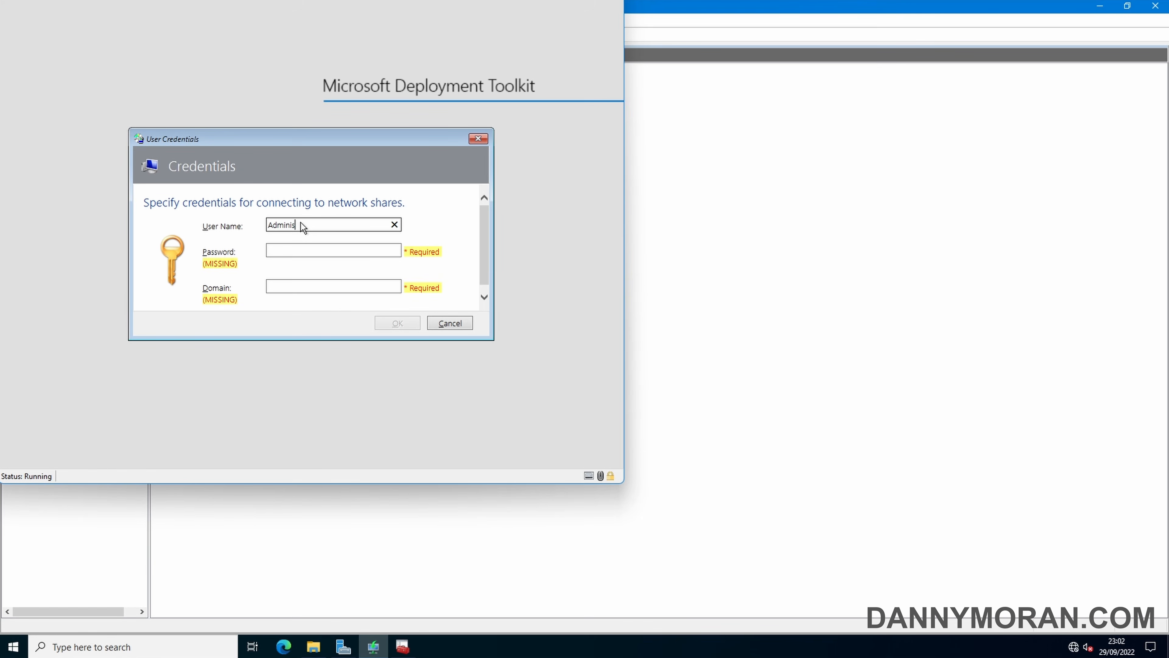
type("trator")
key("Tab")
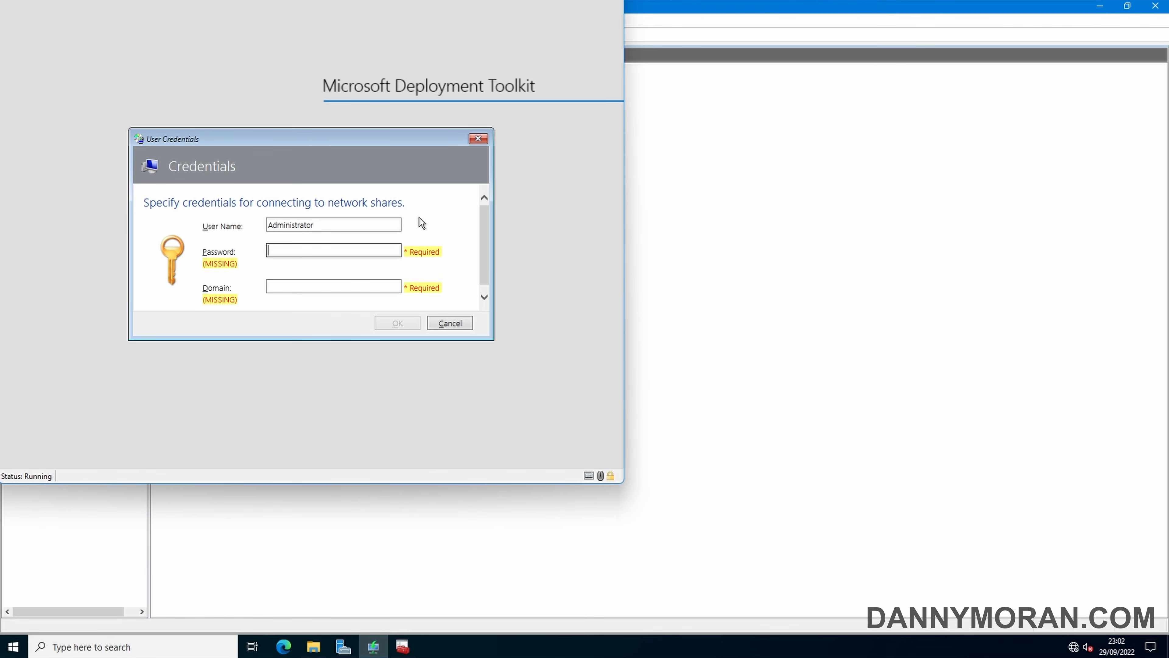
type("**********")
key("Tab")
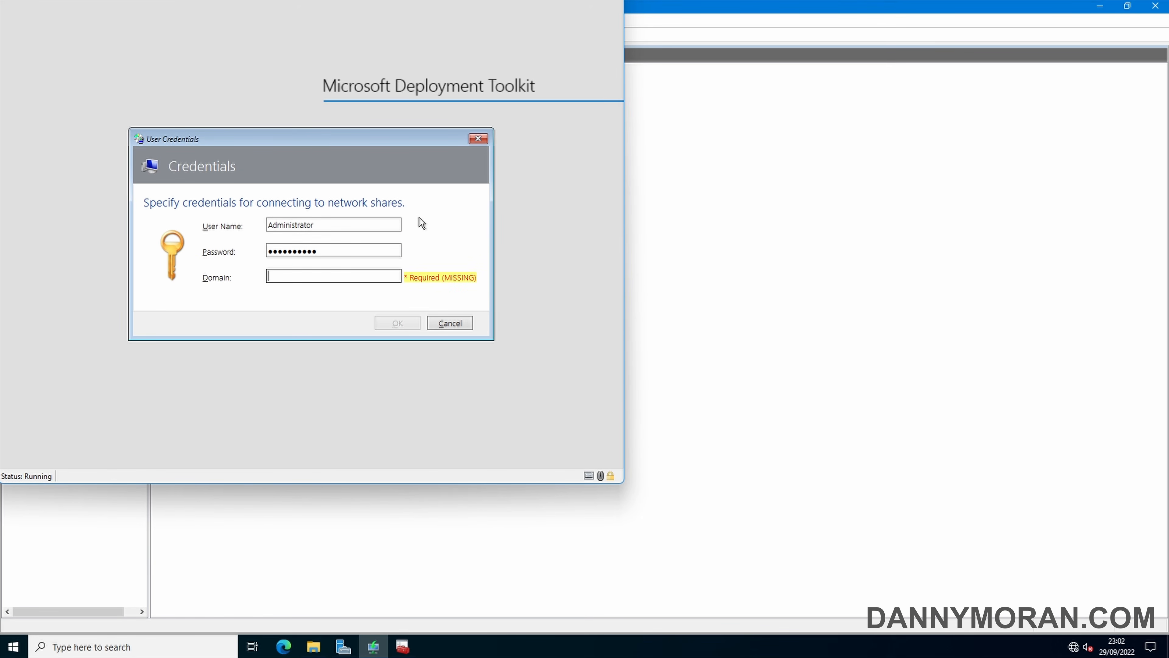
type("AD")
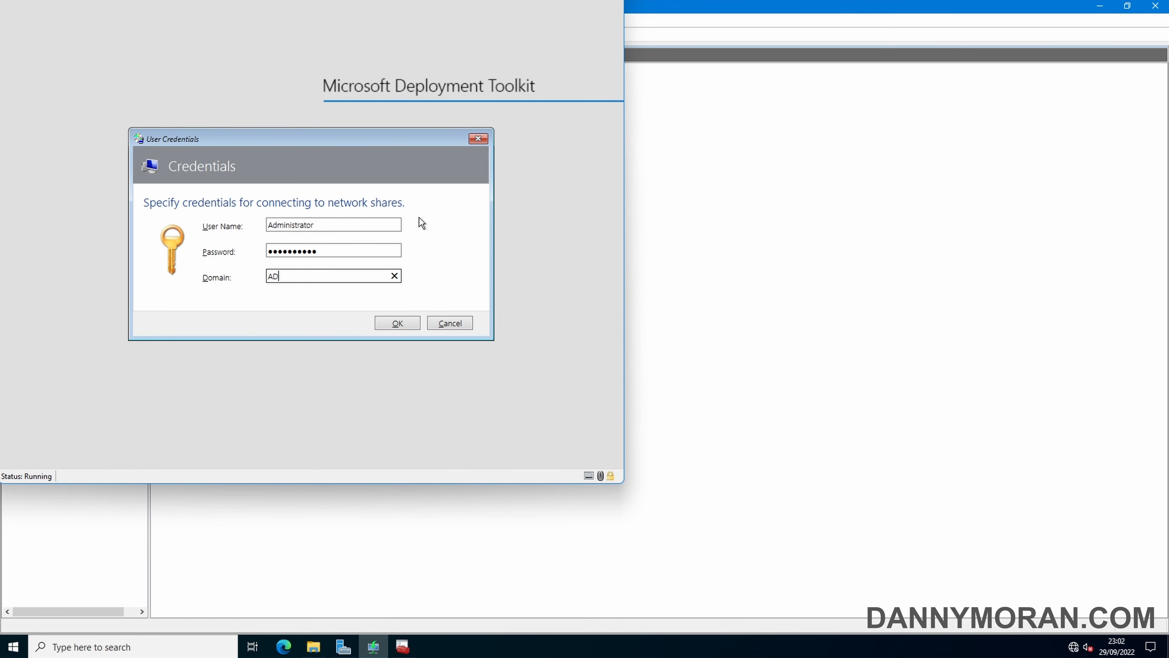
left_click(397, 323)
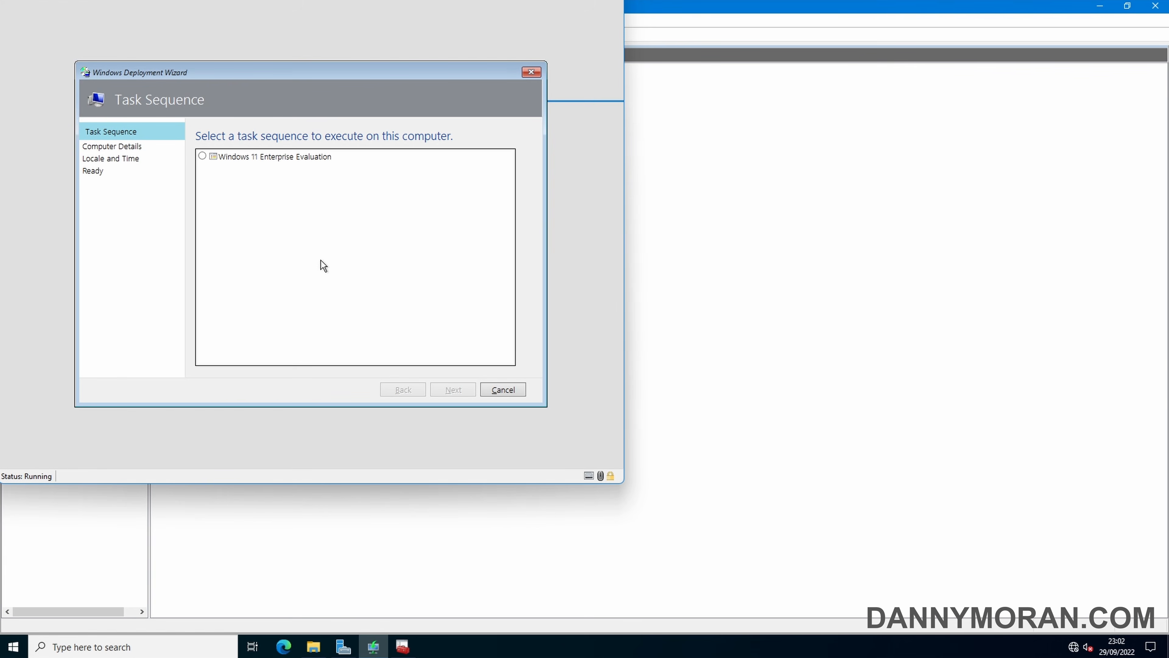
Choose the Windows 11 Enterprise Evaluation task sequence, keep workgroup, and pass user data and locale pages
left_click(225, 159)
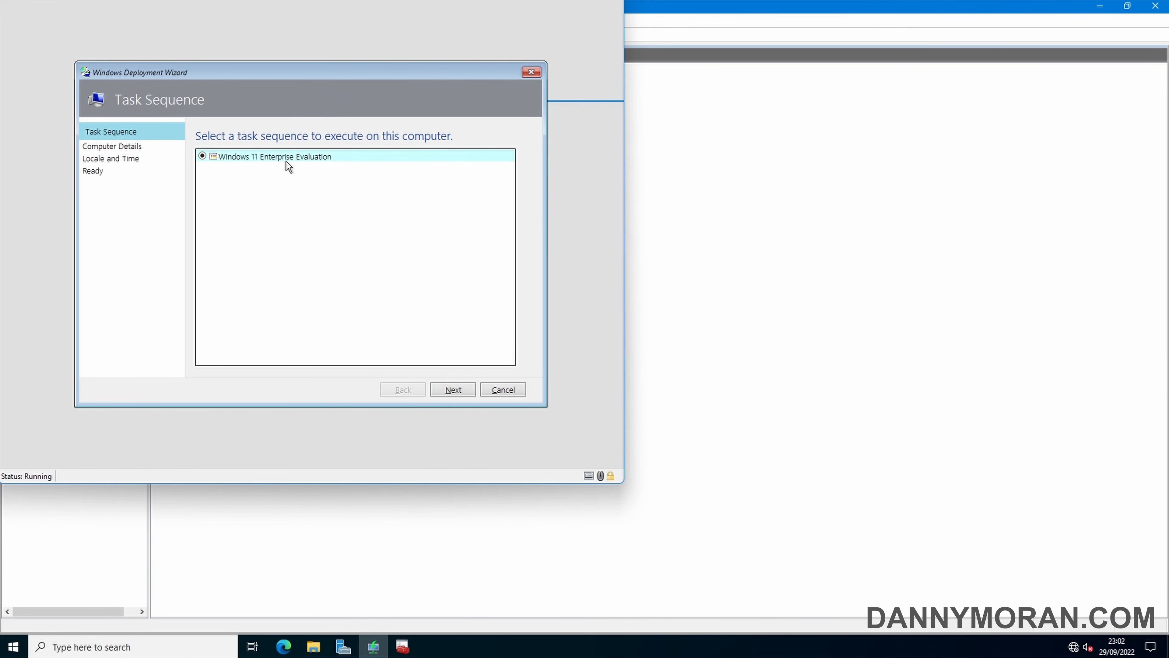
left_click(454, 390)
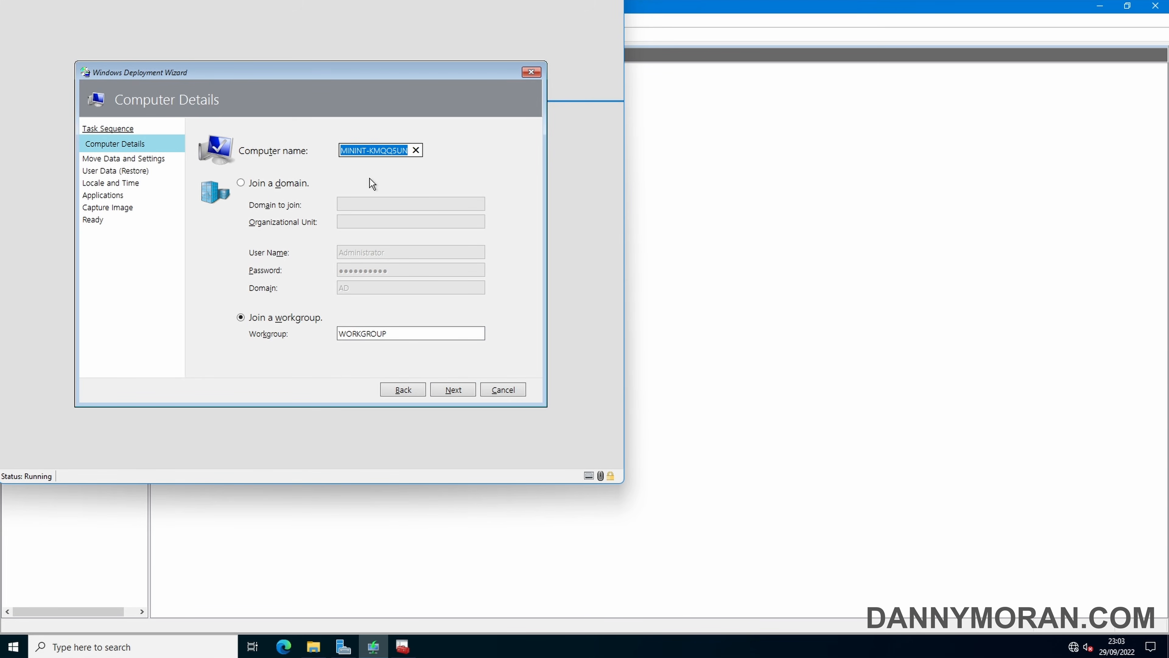
left_click(274, 181)
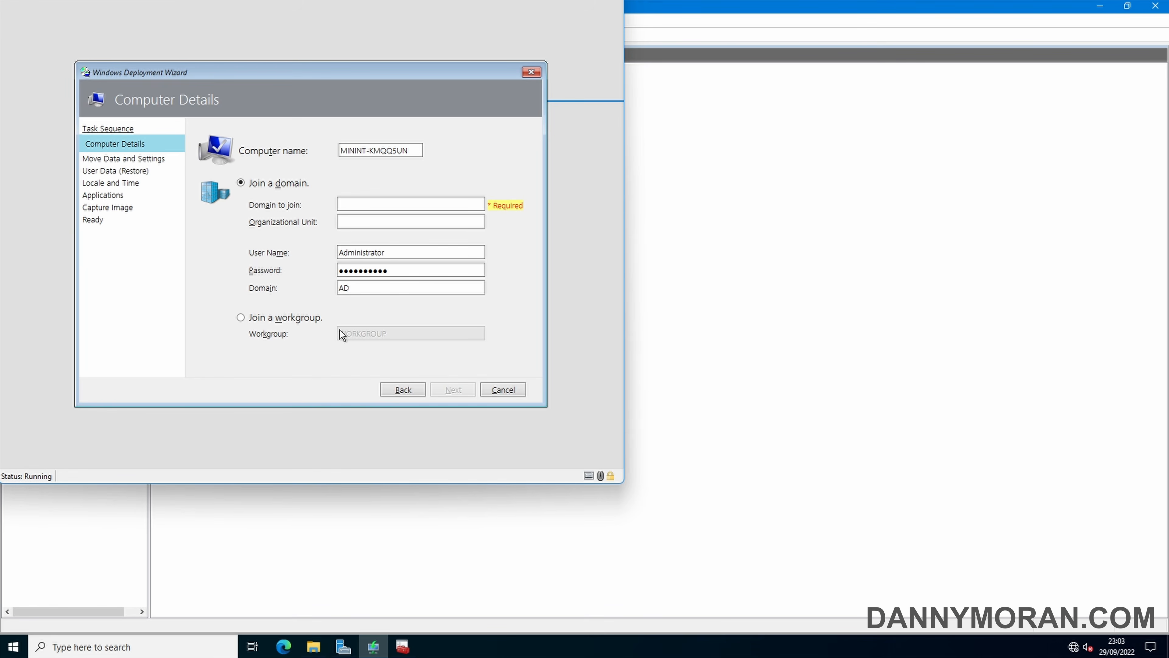
left_click(283, 319)
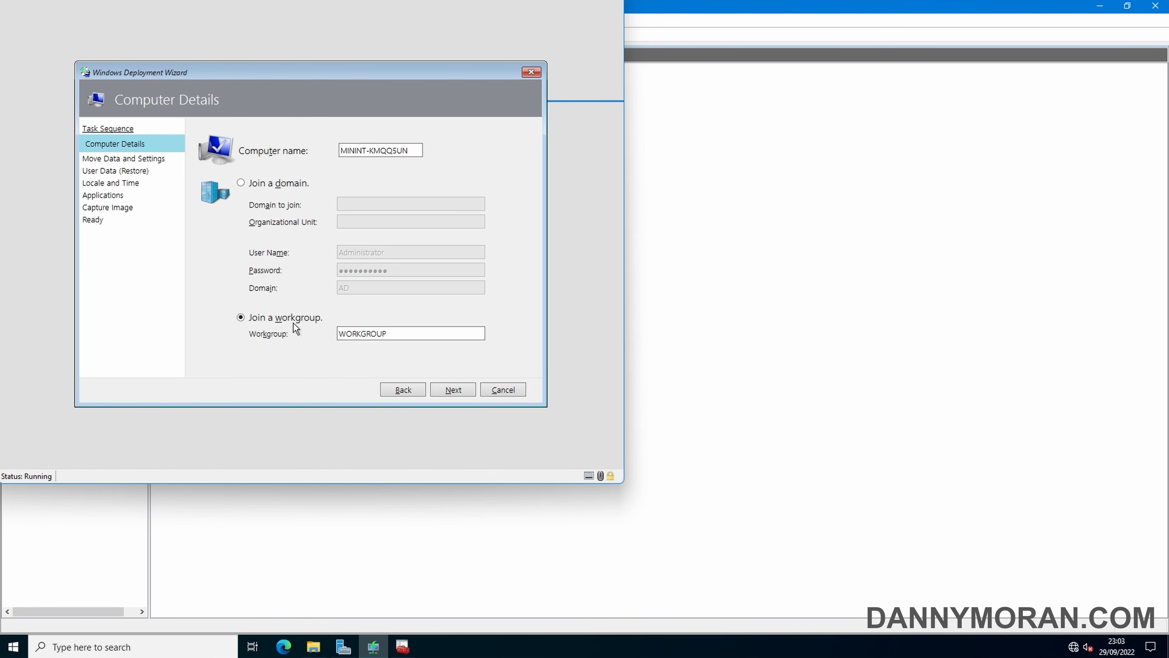
left_click(449, 389)
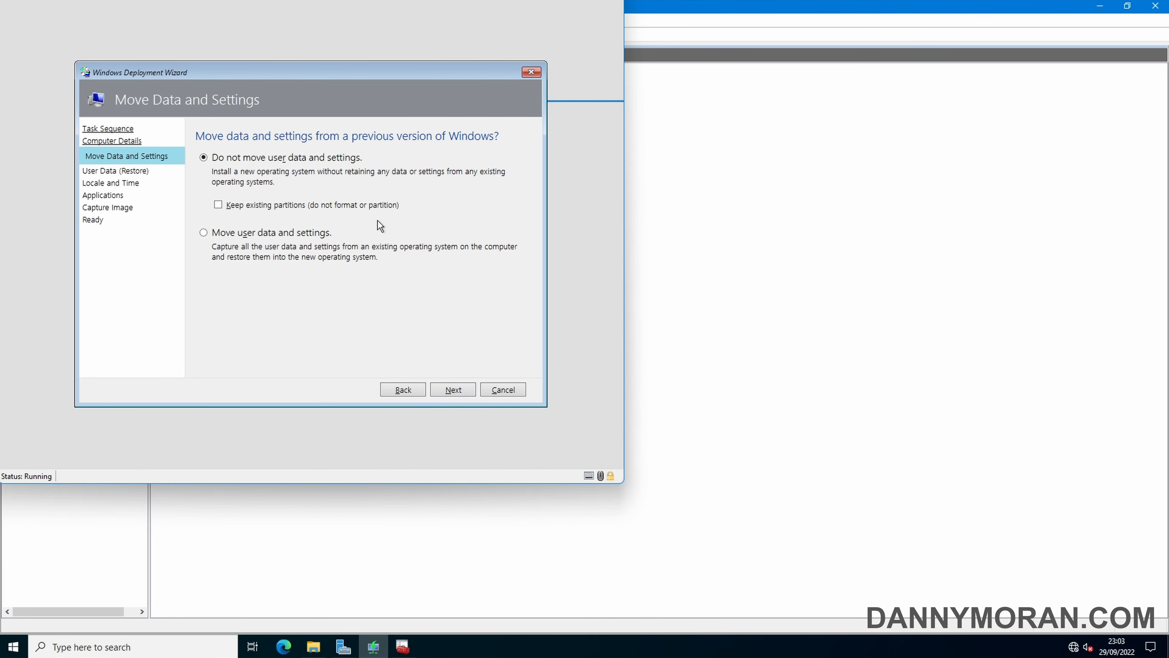
left_click(452, 389)
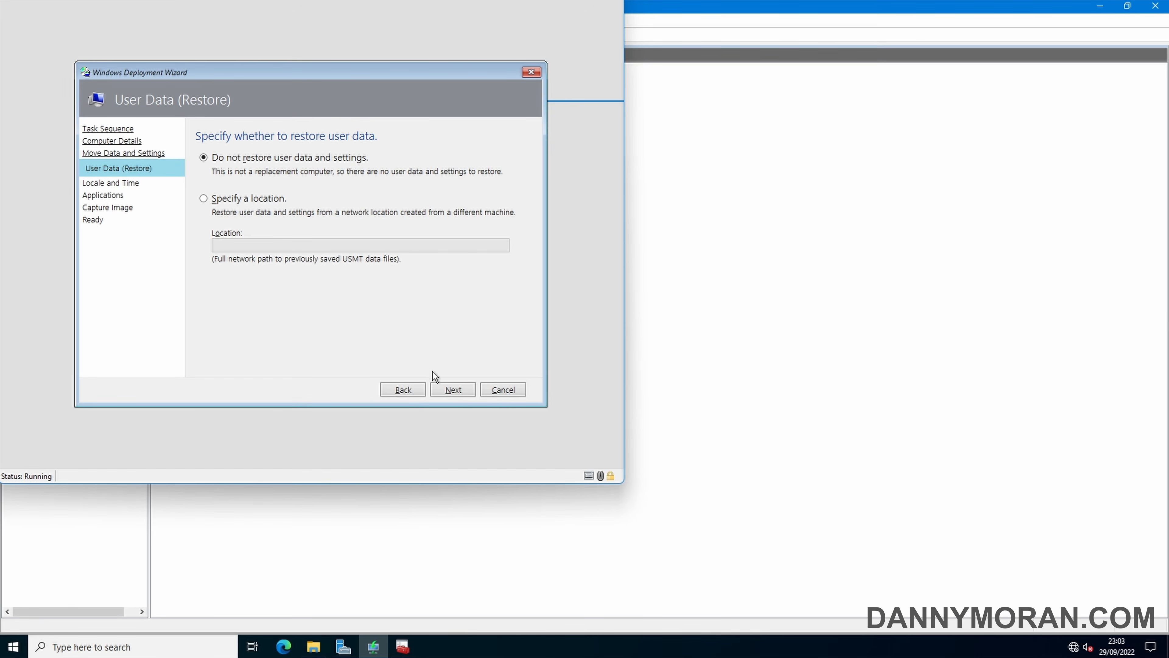
left_click(453, 390)
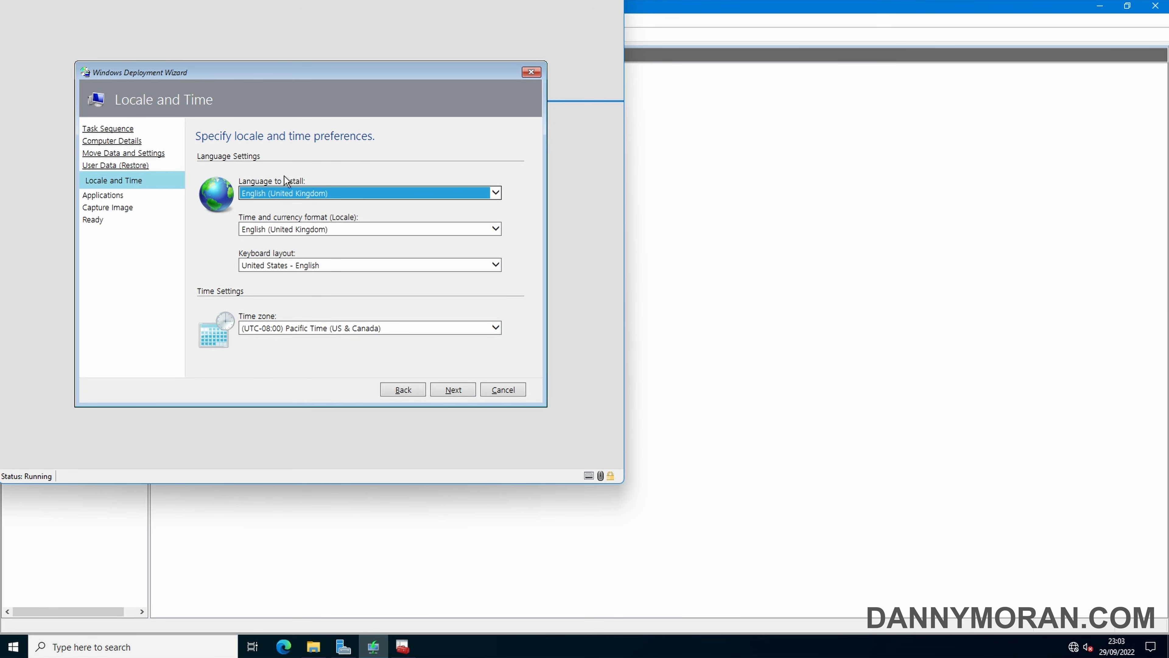
left_click(445, 390)
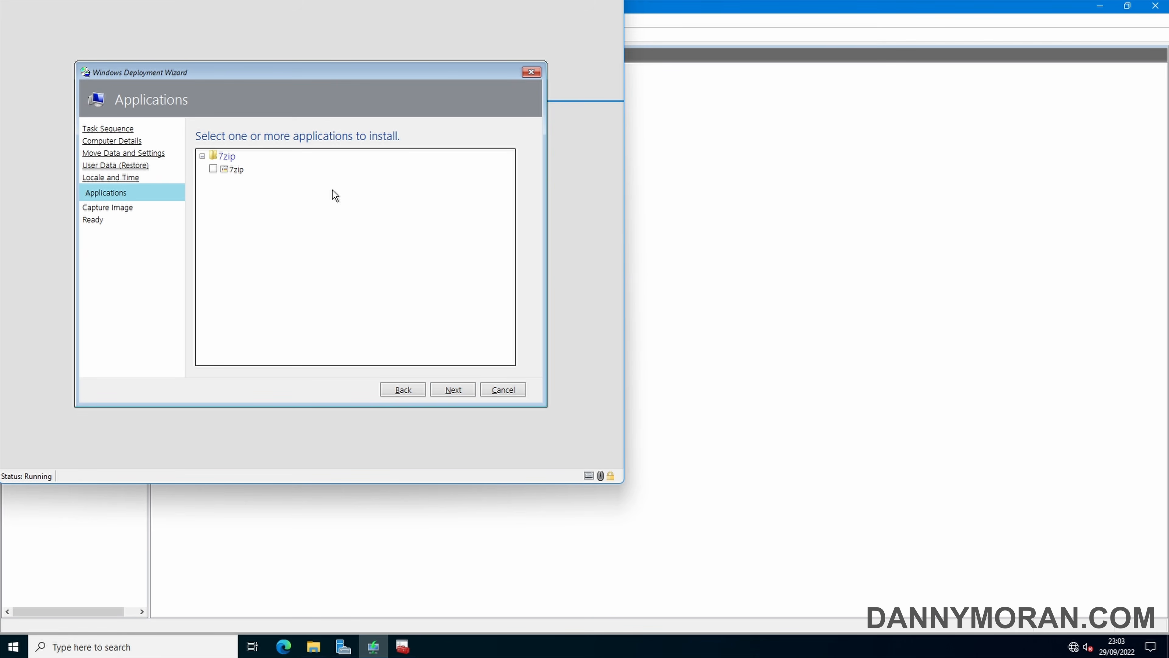
Select 7zip, keep 'Do not capture an image', and reach the Ready page
left_click(213, 170)
left_click(448, 392)
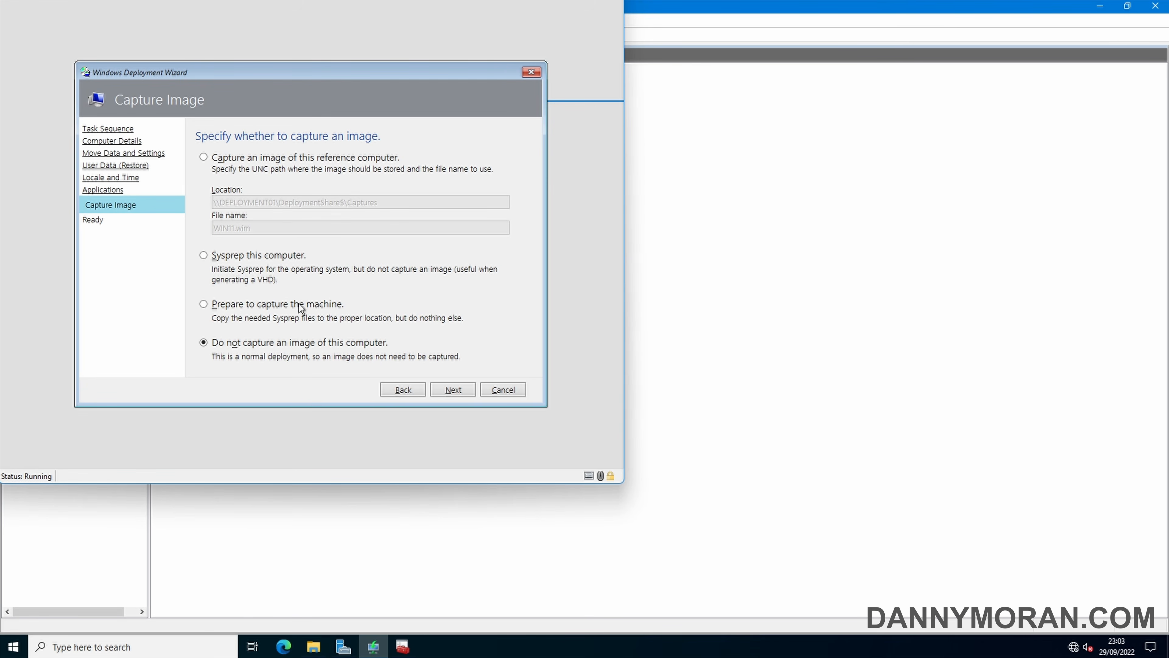
left_click(445, 390)
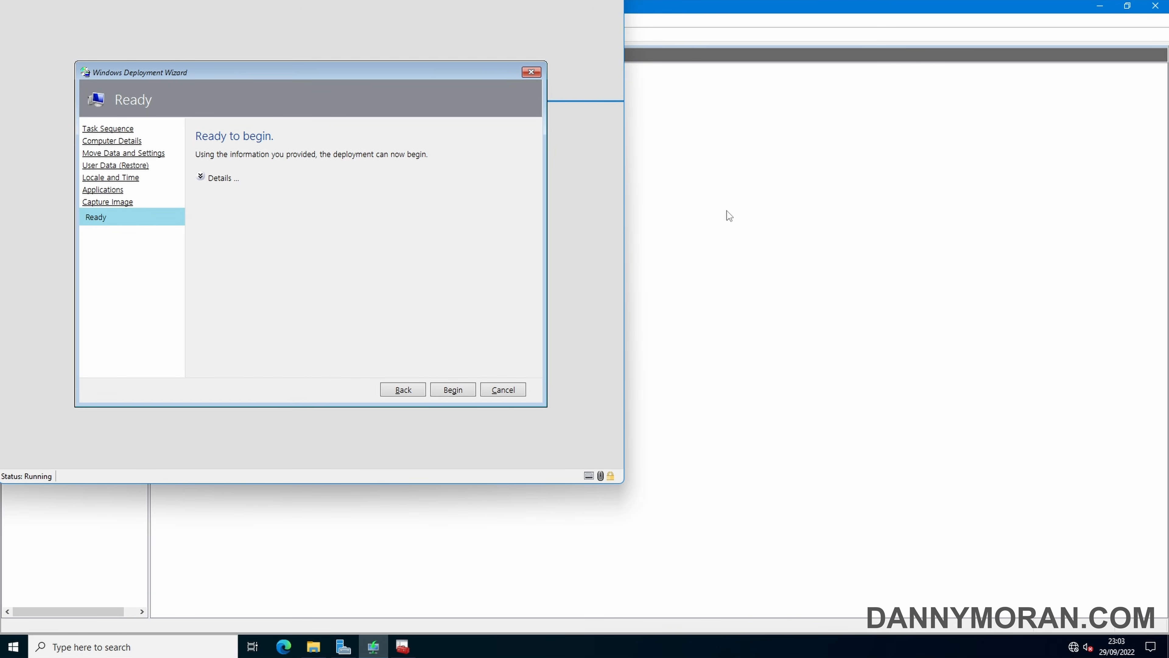
left_click(733, 244)
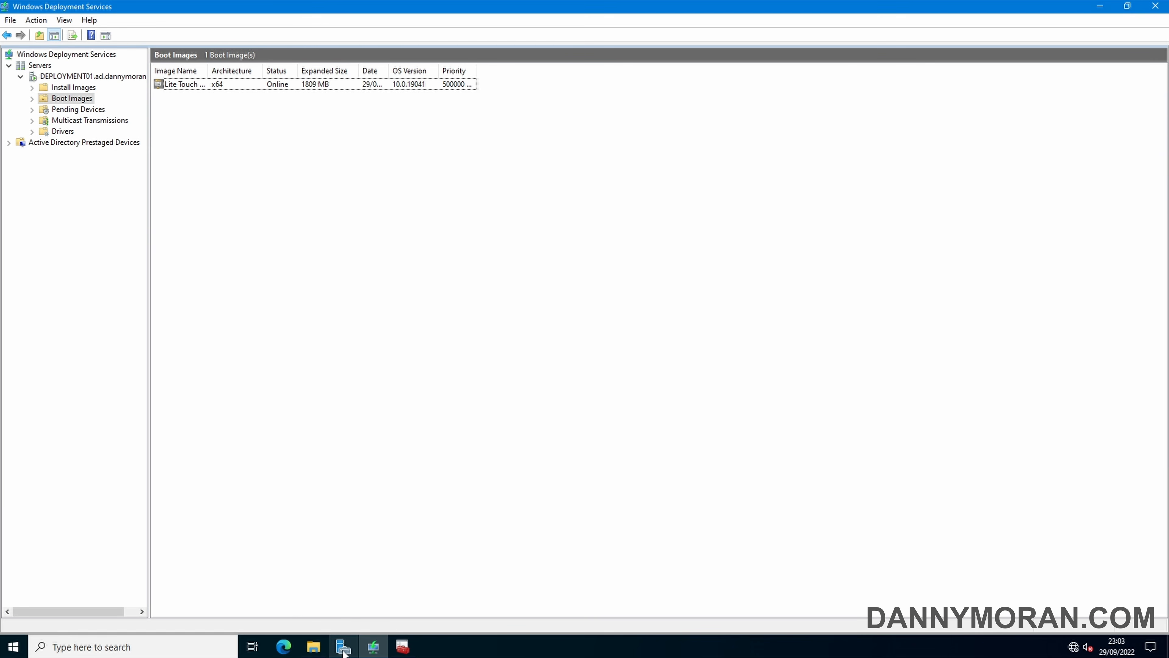
Replace the MDT Deployment Share's rules with the prepared CustomSettings text
left_click(402, 647)
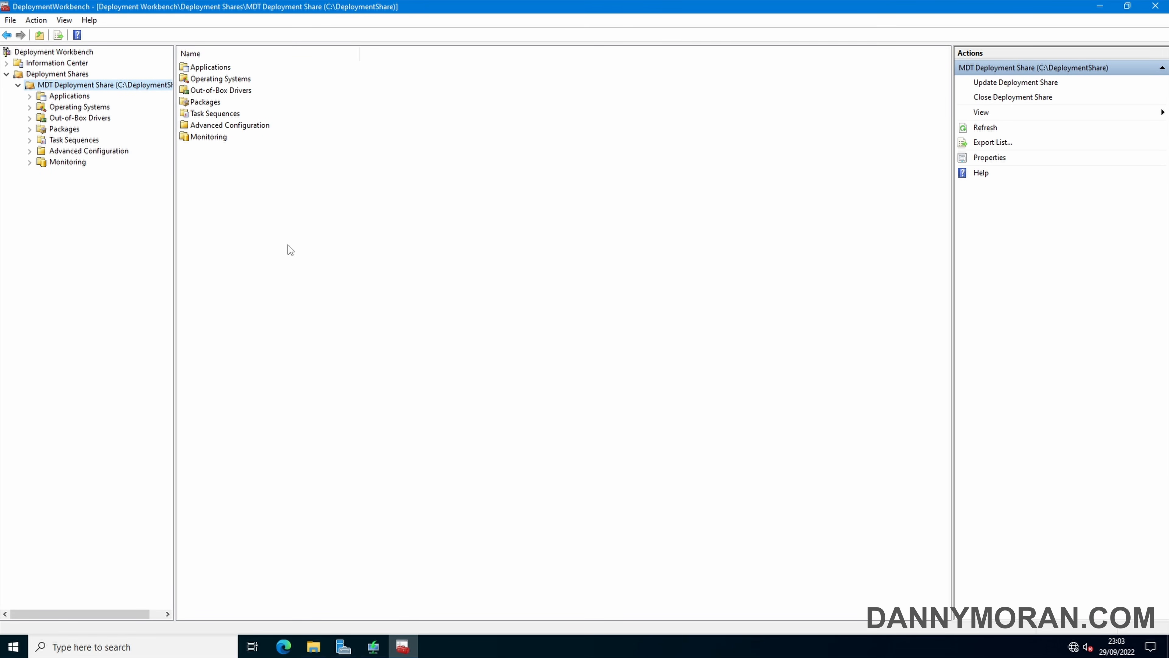
right_click(91, 86)
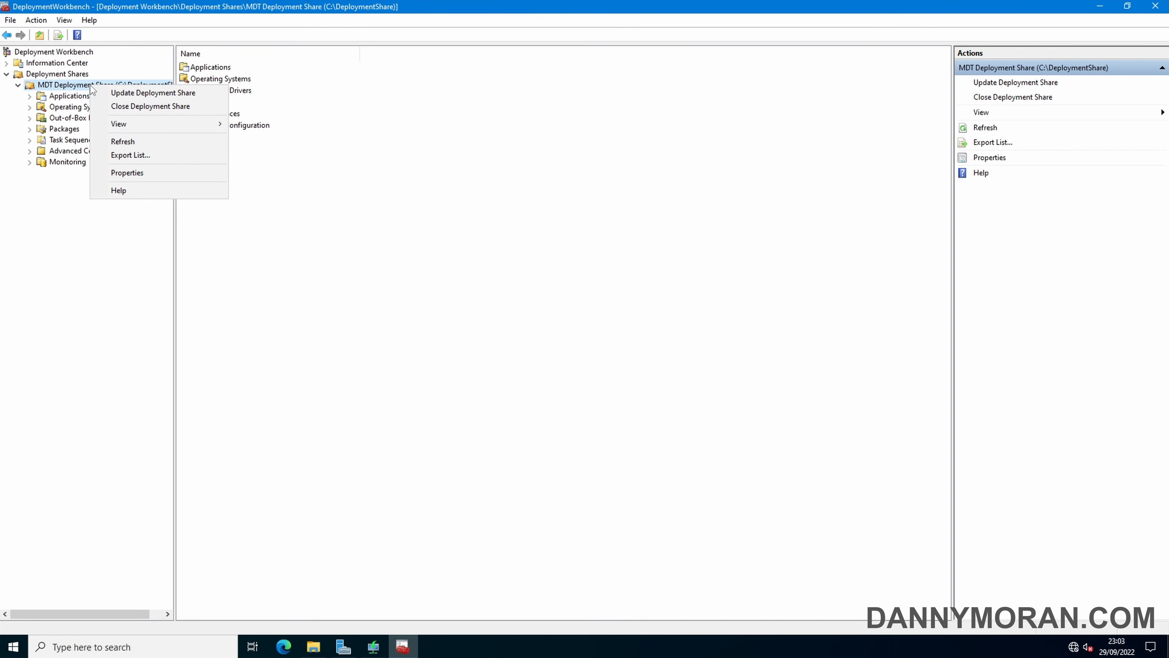
left_click(131, 172)
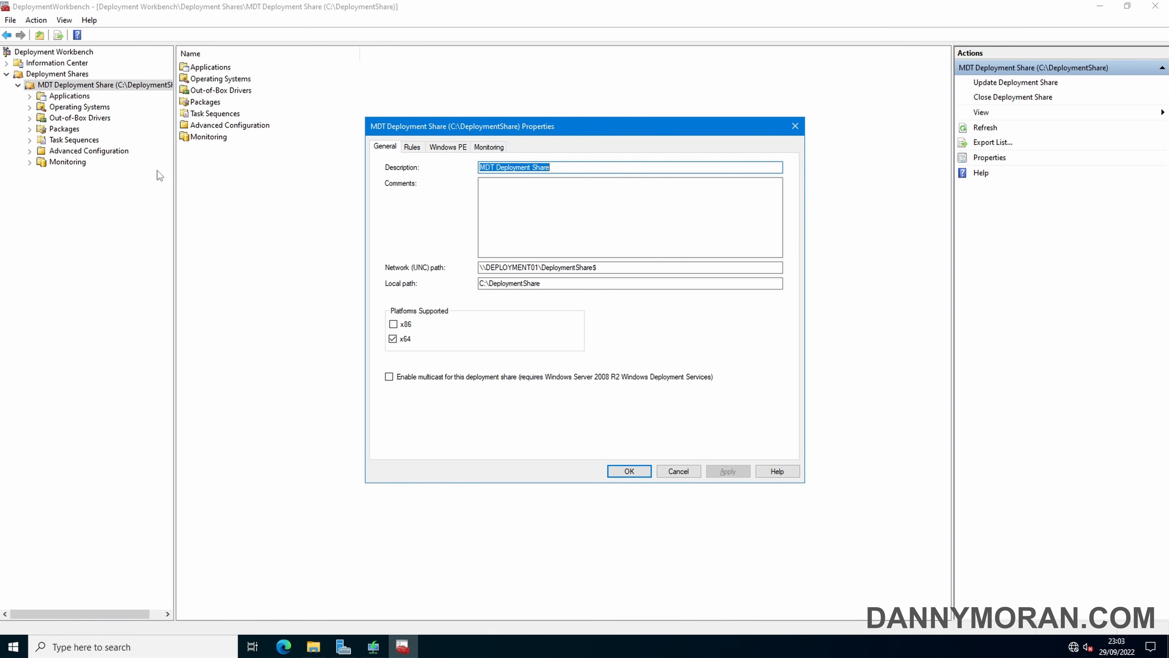
left_click(411, 147)
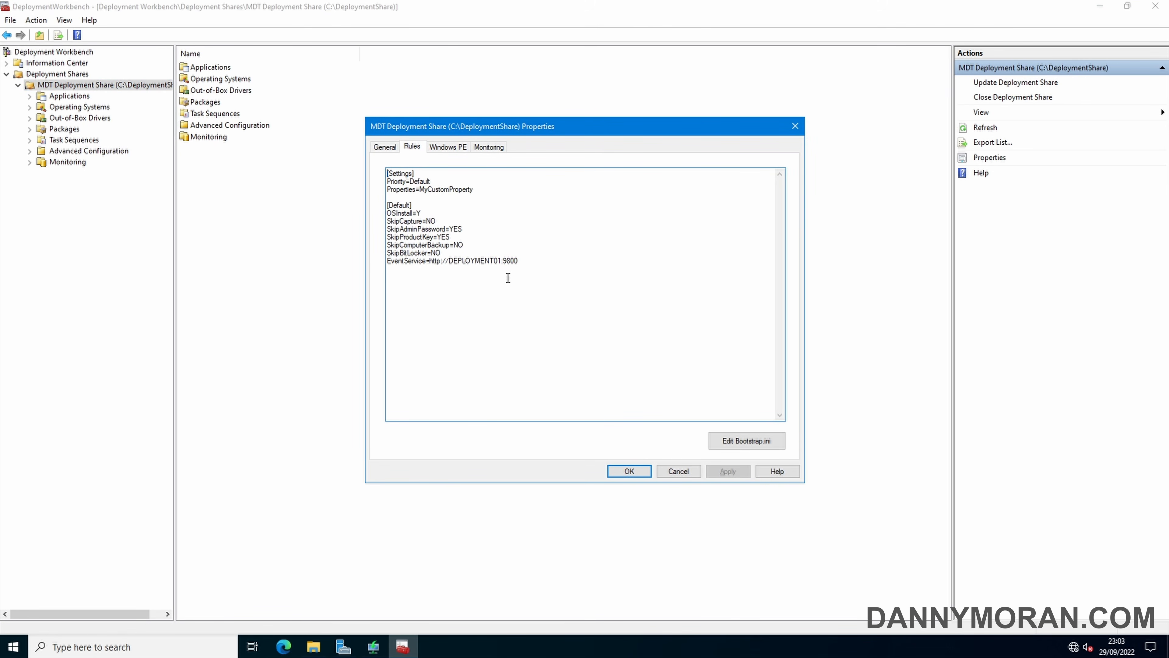
left_click_drag(583, 316, 362, 186)
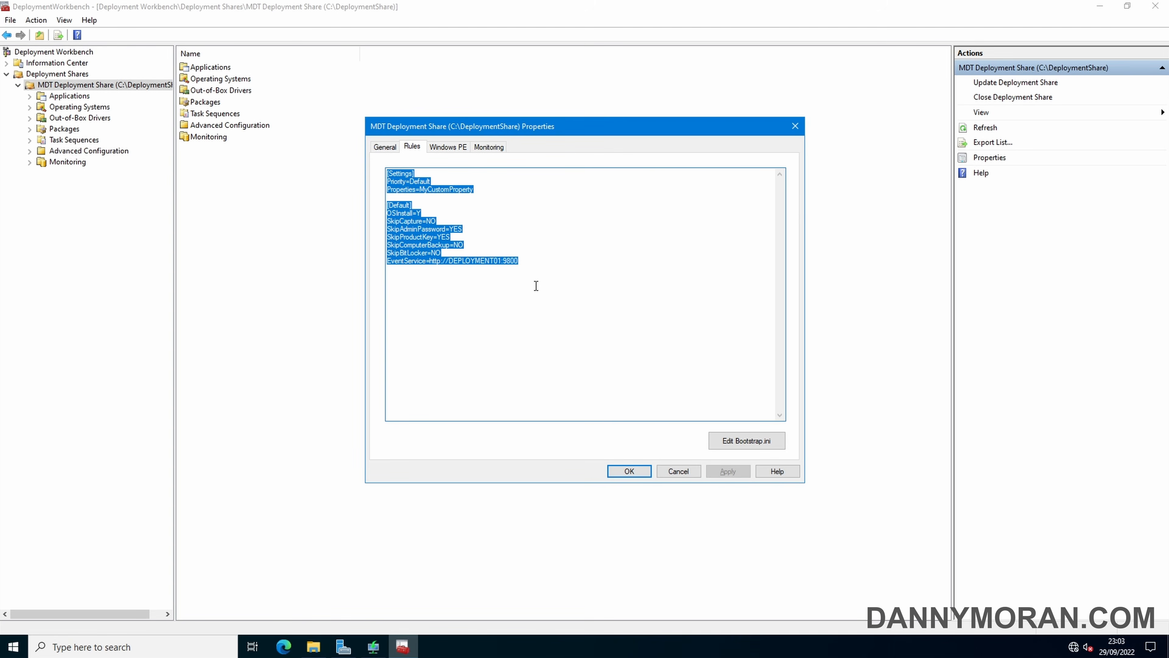
key("Delete")
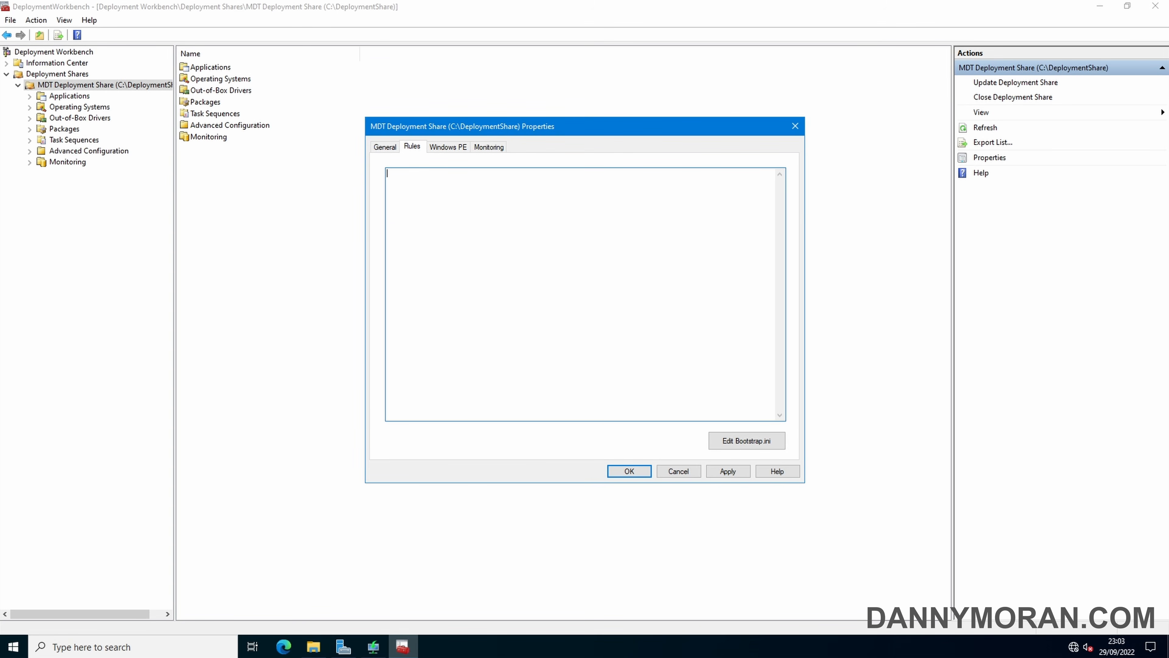
key("ctrl+v")
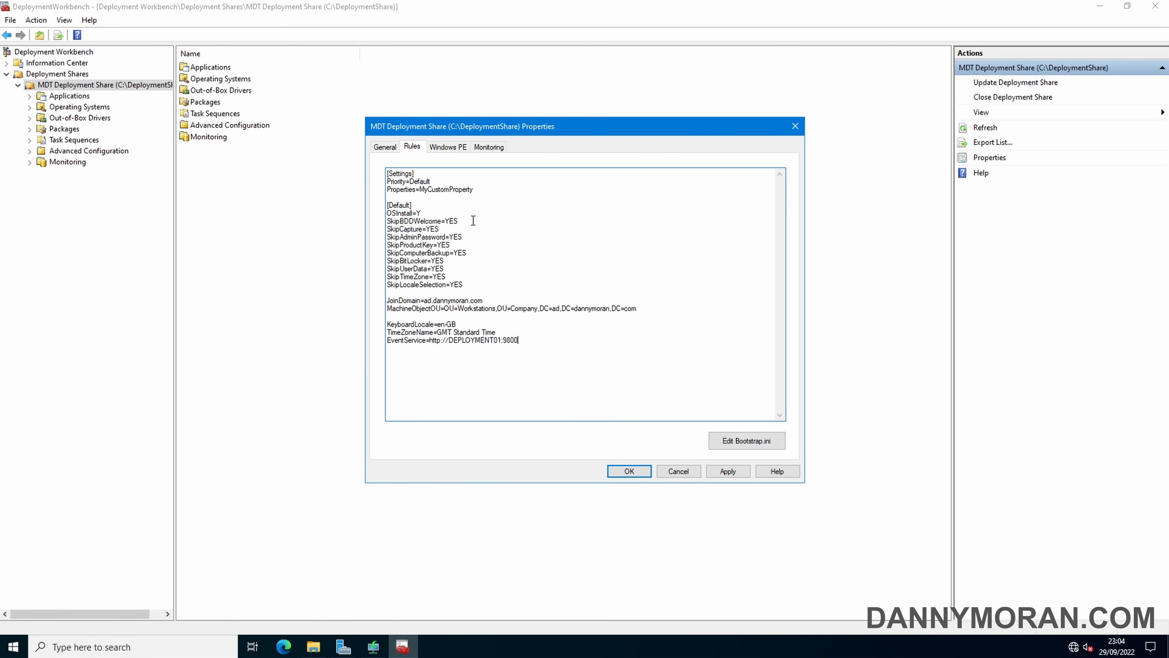
Review the SkipCapture, SkipAdminPassword, JoinDomain, MachineObjectOU and KeyboardLocale rules
left_click(456, 229)
key("shift+Home")
left_click(463, 237)
key("shift+Home")
left_click_drag(484, 300, 374, 300)
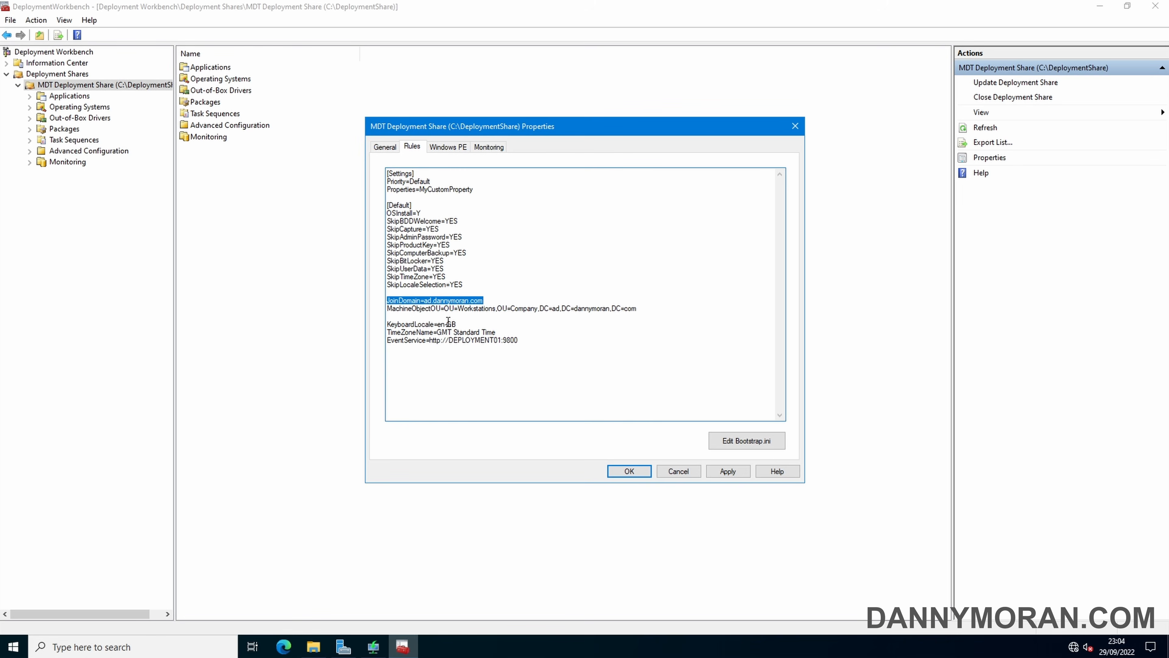
left_click(422, 300)
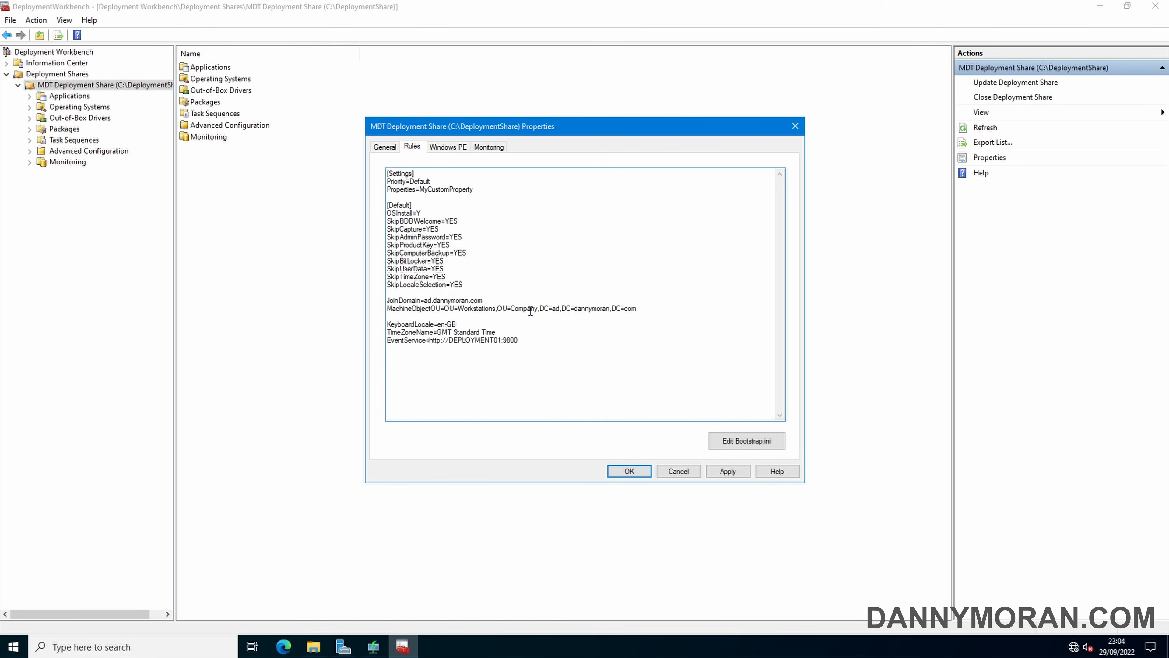
left_click(654, 308)
left_click_drag(391, 325, 517, 331)
Replace Bootstrap.ini's contents with the prepared deployment root and credential settings
left_click(531, 344)
left_click(746, 441)
key("ctrl+a")
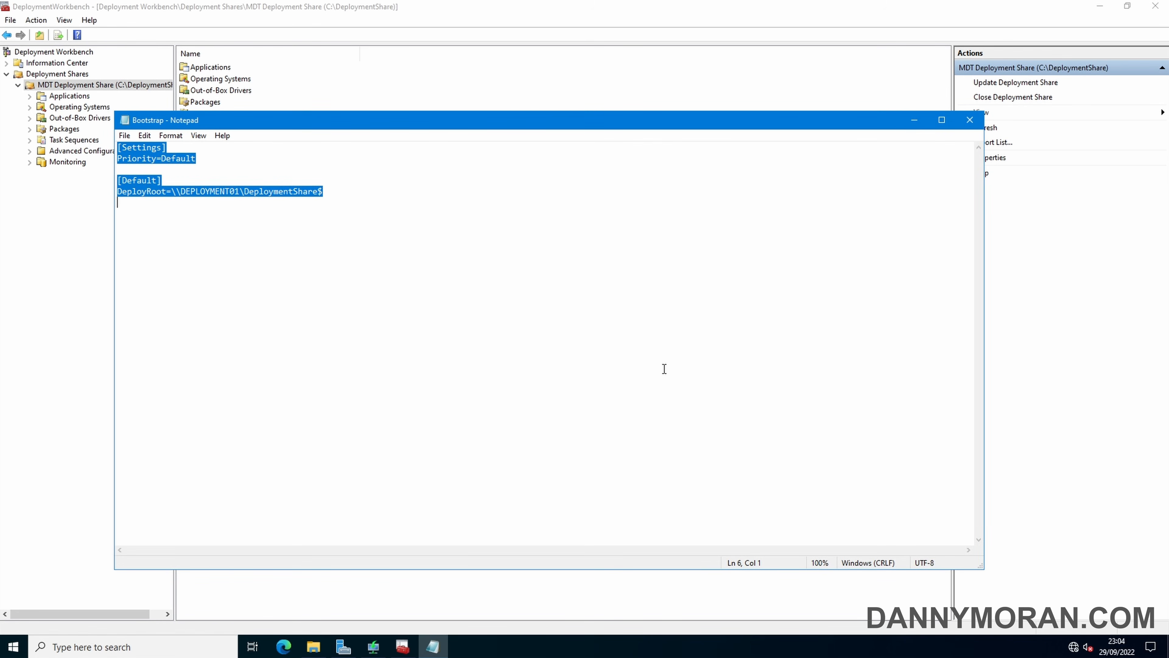
key("Delete")
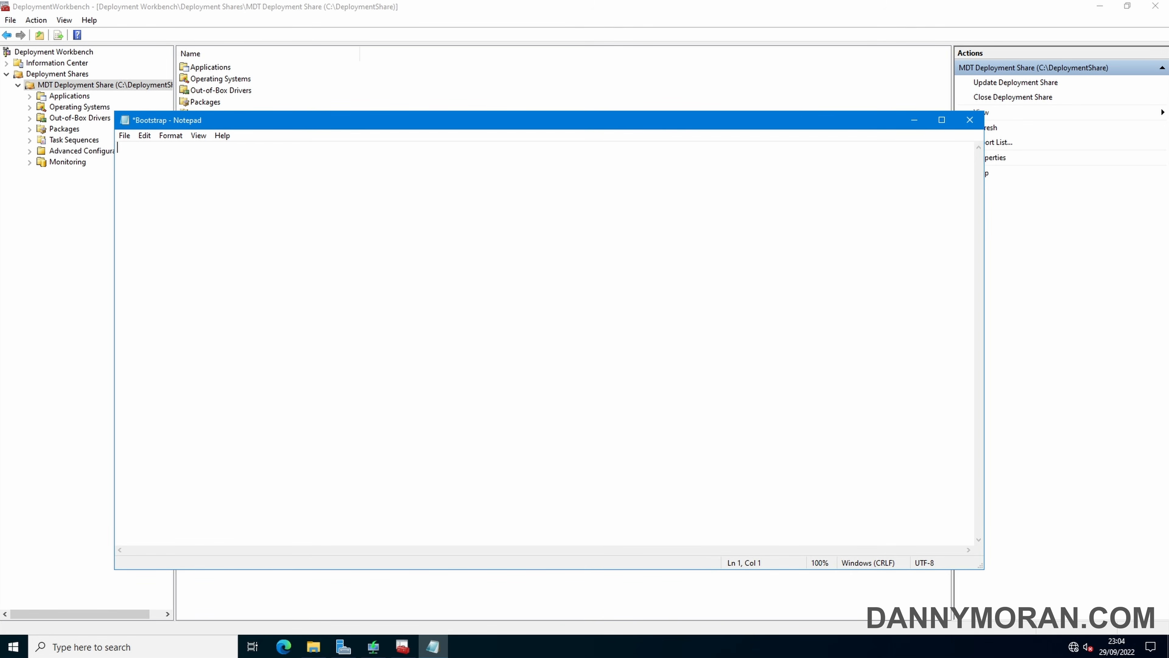
key("ctrl+v")
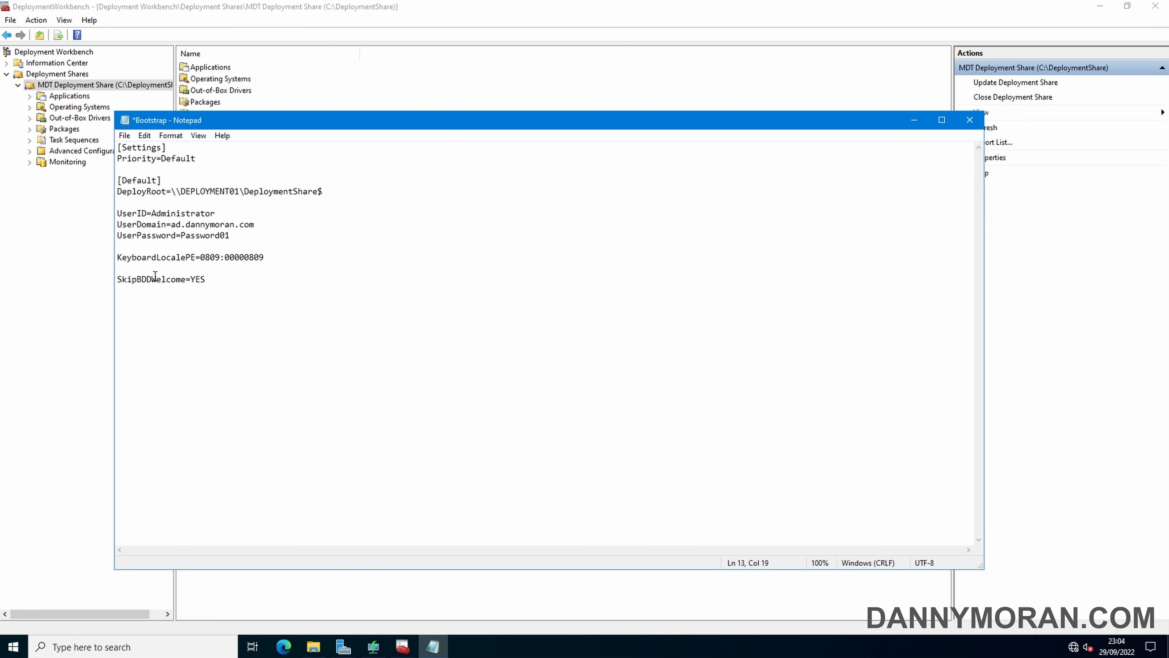
Check the SkipBDDWelcome=YES, KeyboardLocalePE and credential lines, then save Bootstrap.ini
left_click_drag(217, 279, 116, 279)
double_click(225, 257)
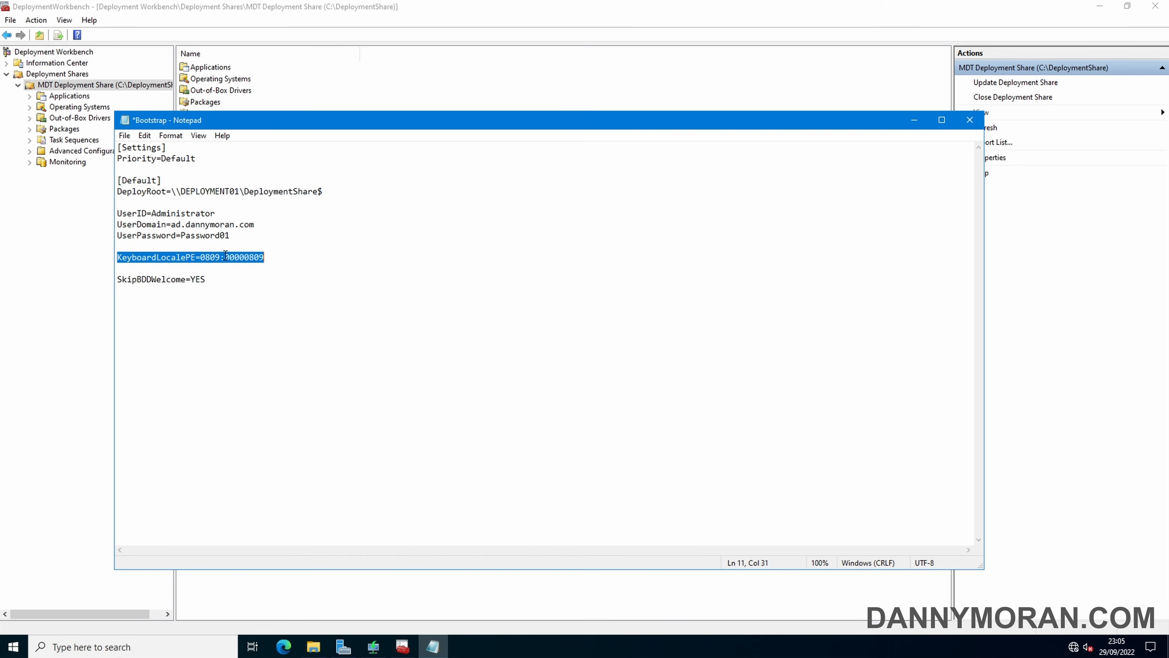
left_click(225, 257)
left_click(118, 214)
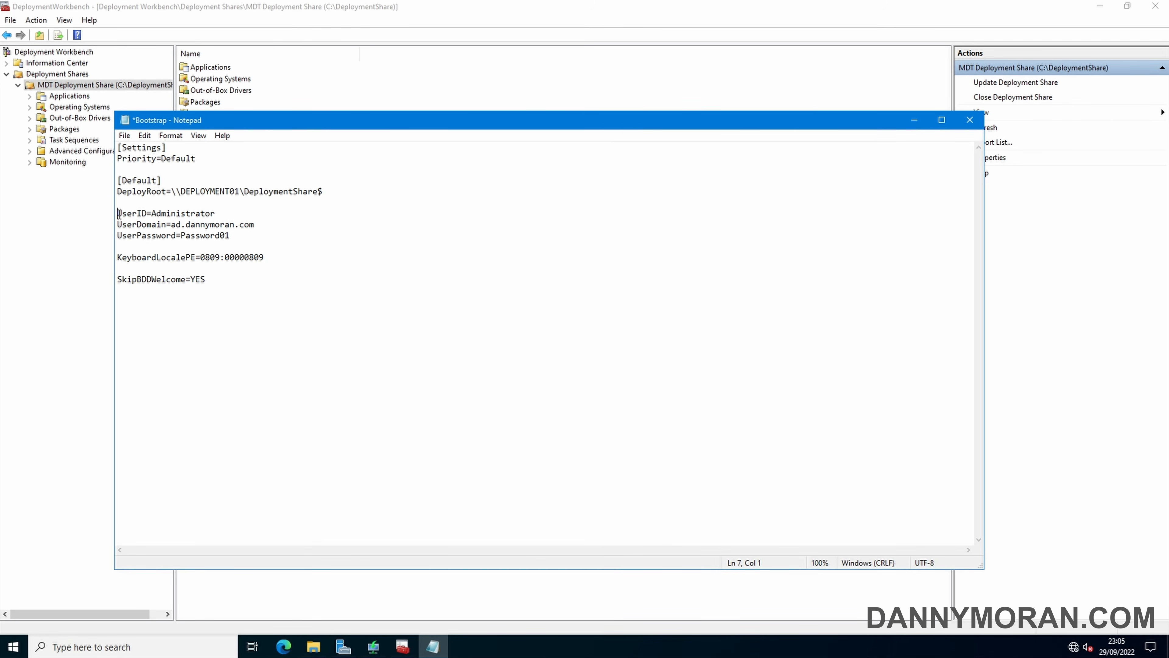
left_click_drag(119, 213, 270, 236)
left_click(271, 235)
left_click(125, 136)
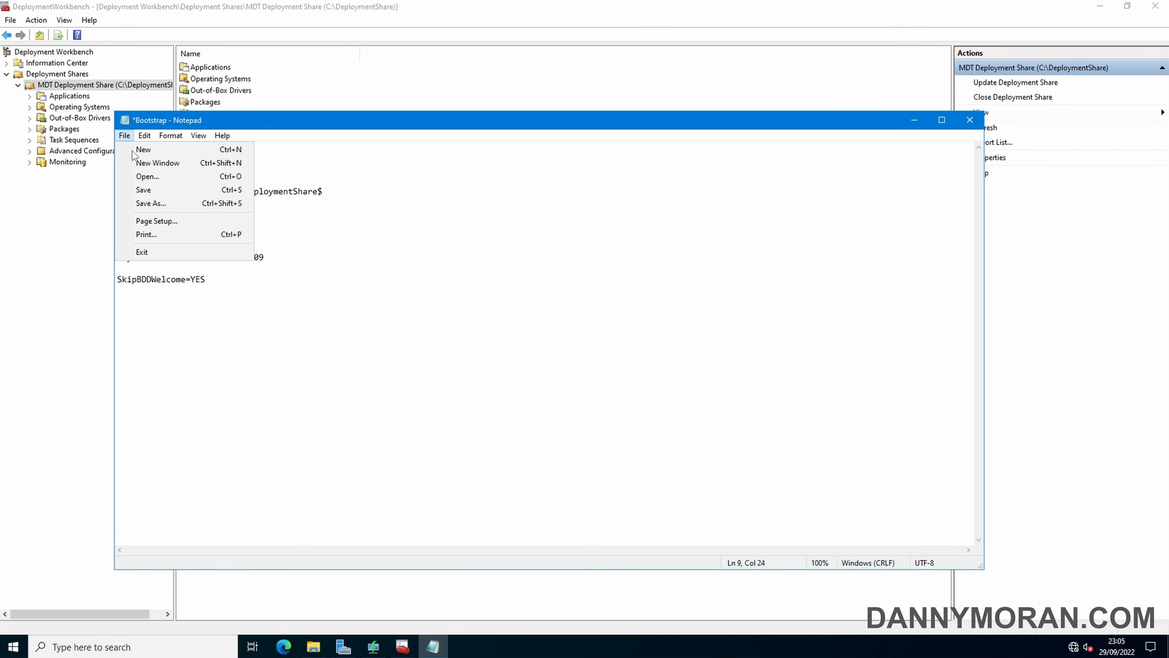
left_click(156, 192)
Close Notepad, review the share's General, Windows PE and Monitoring tabs, and apply the new rules
left_click(969, 120)
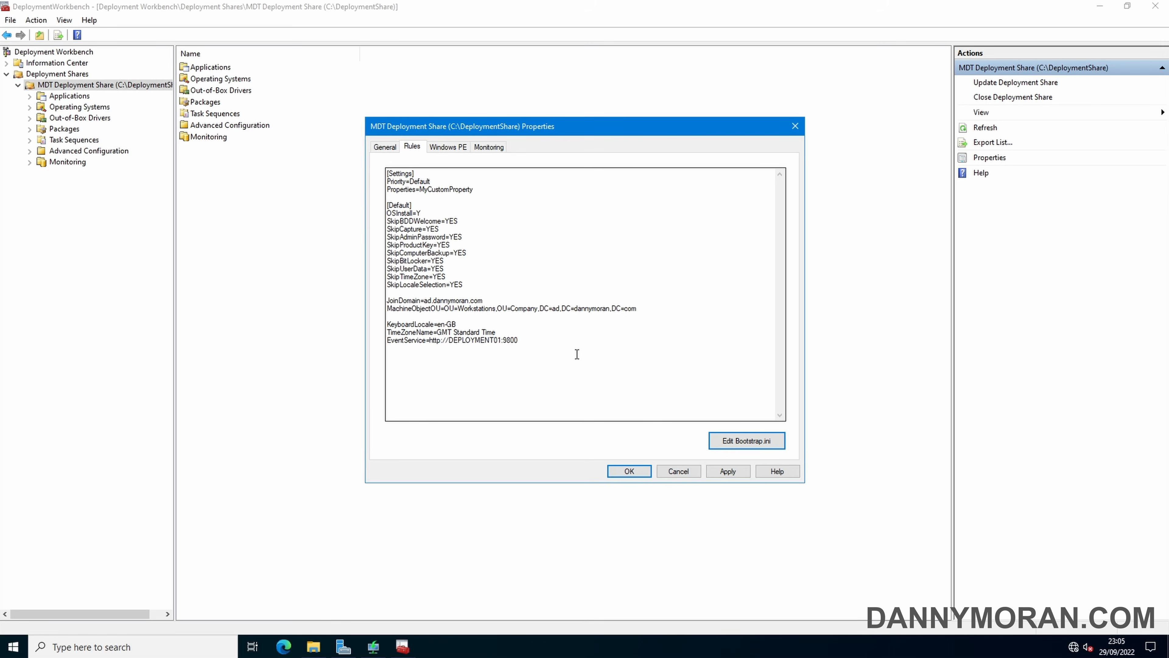
left_click(390, 147)
left_click(412, 146)
left_click(440, 148)
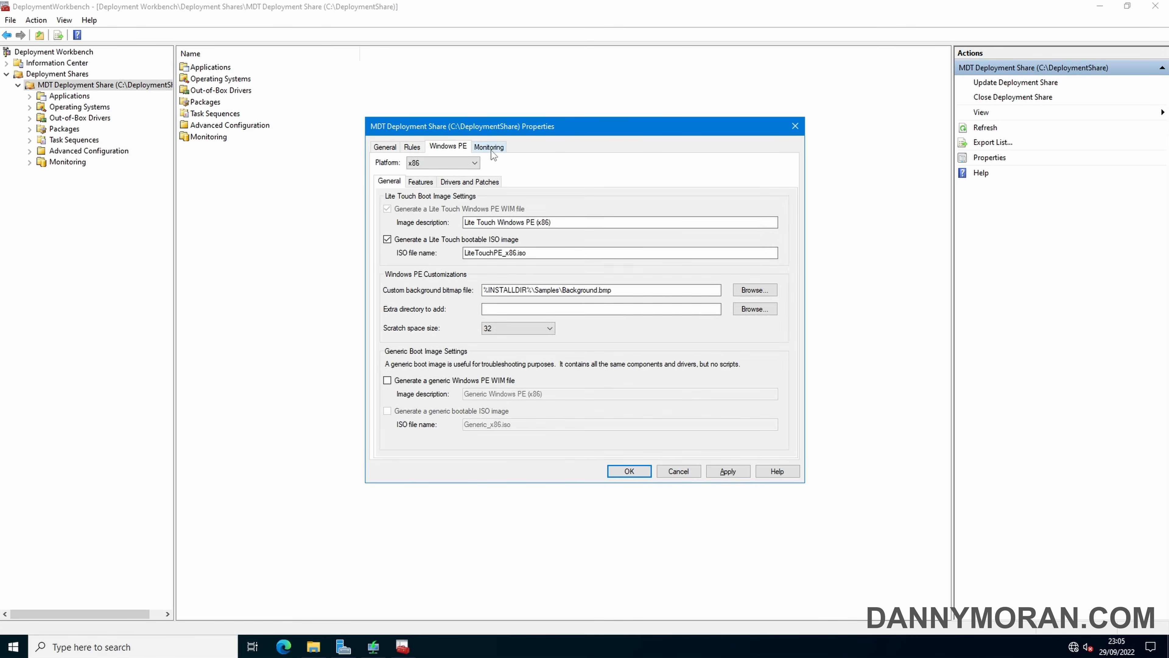
left_click(491, 148)
left_click(411, 147)
left_click(726, 473)
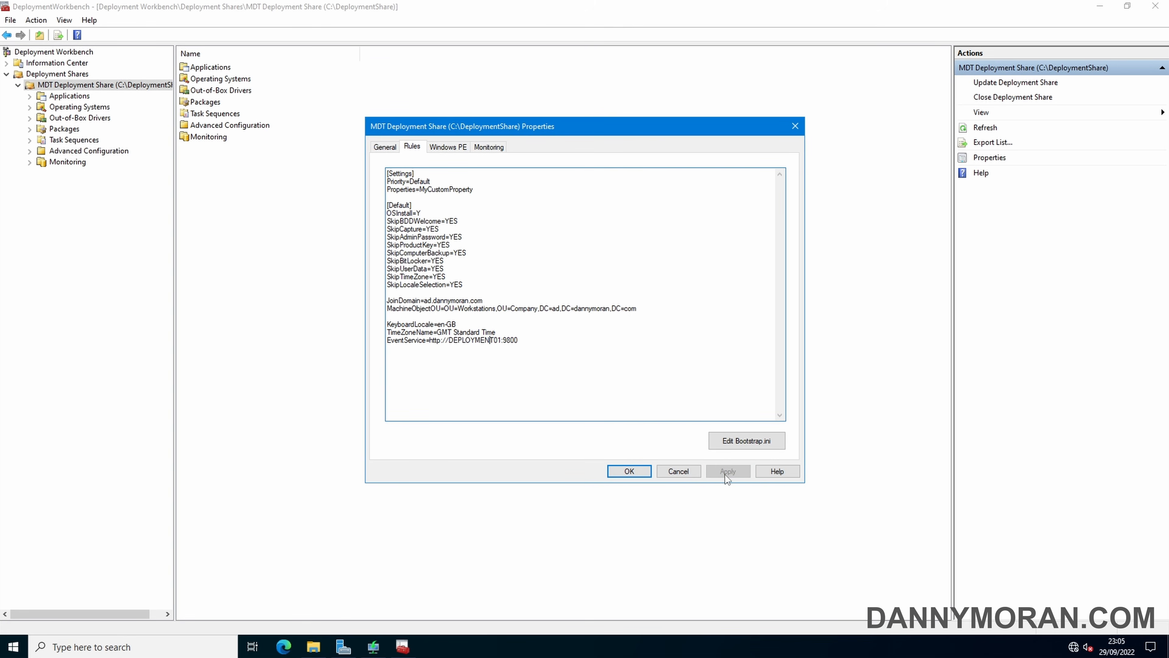
left_click(629, 471)
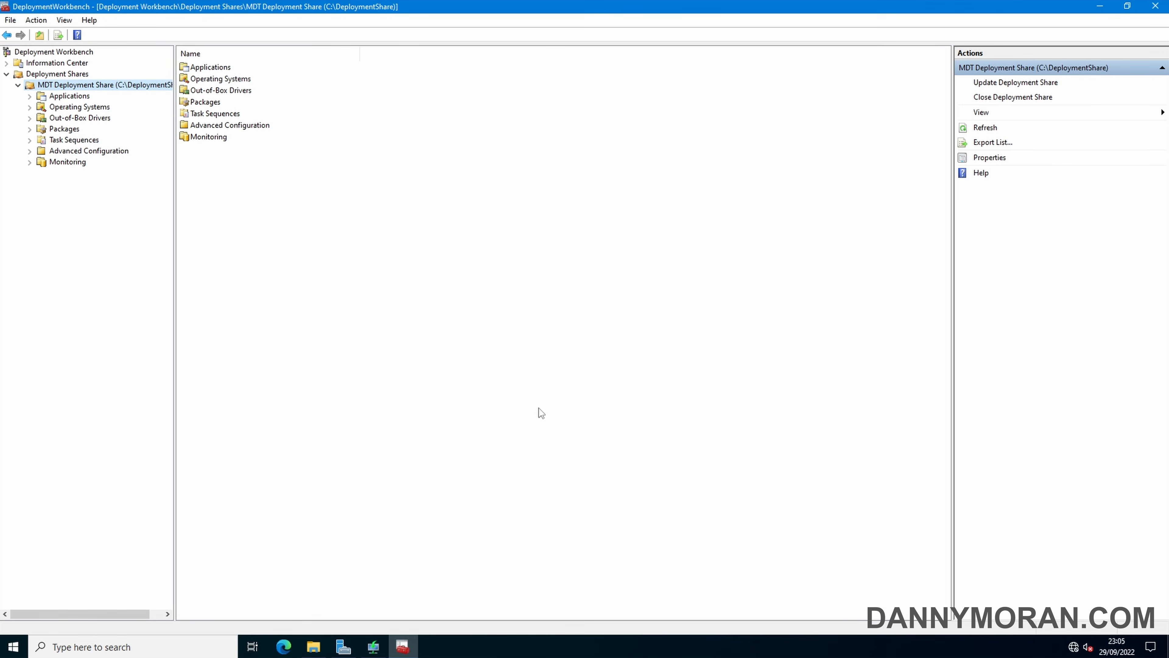
Update the deployment share with complete boot image regeneration and check the rebuilt LiteTouchPE_x64.wim
right_click(122, 84)
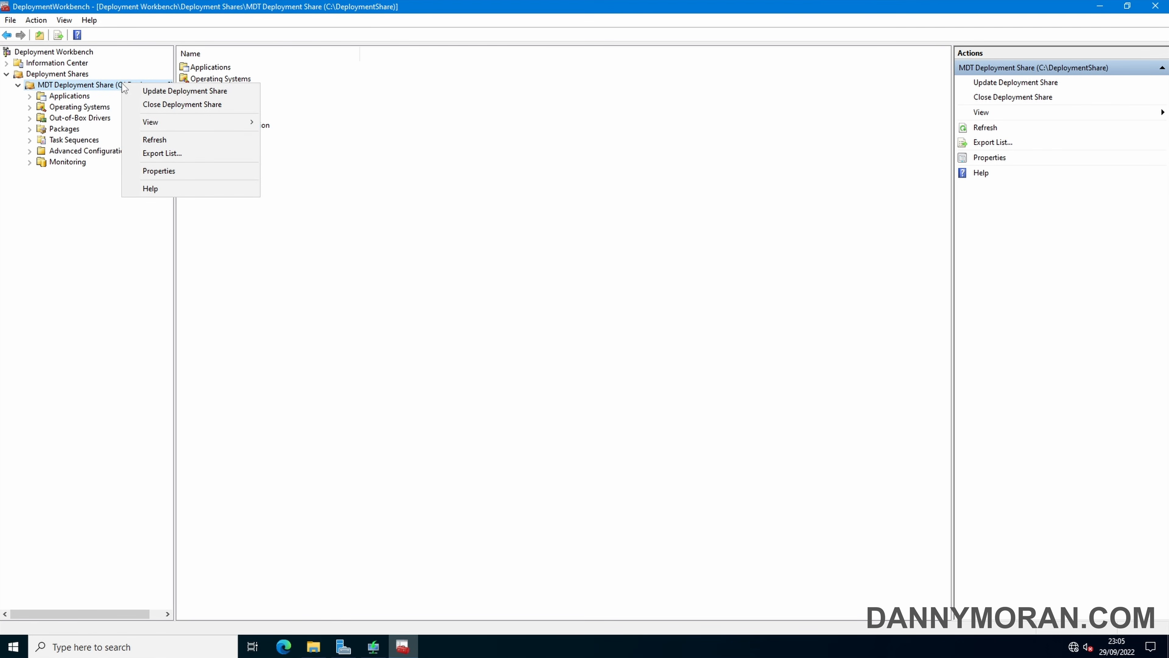
left_click(146, 91)
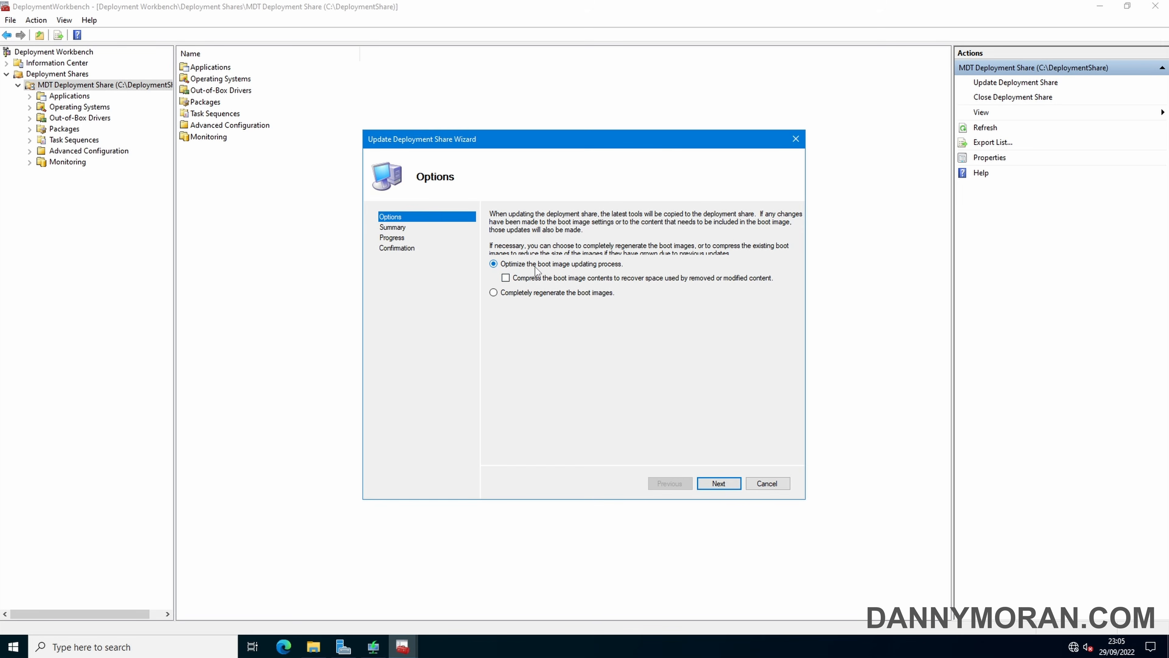
left_click(529, 296)
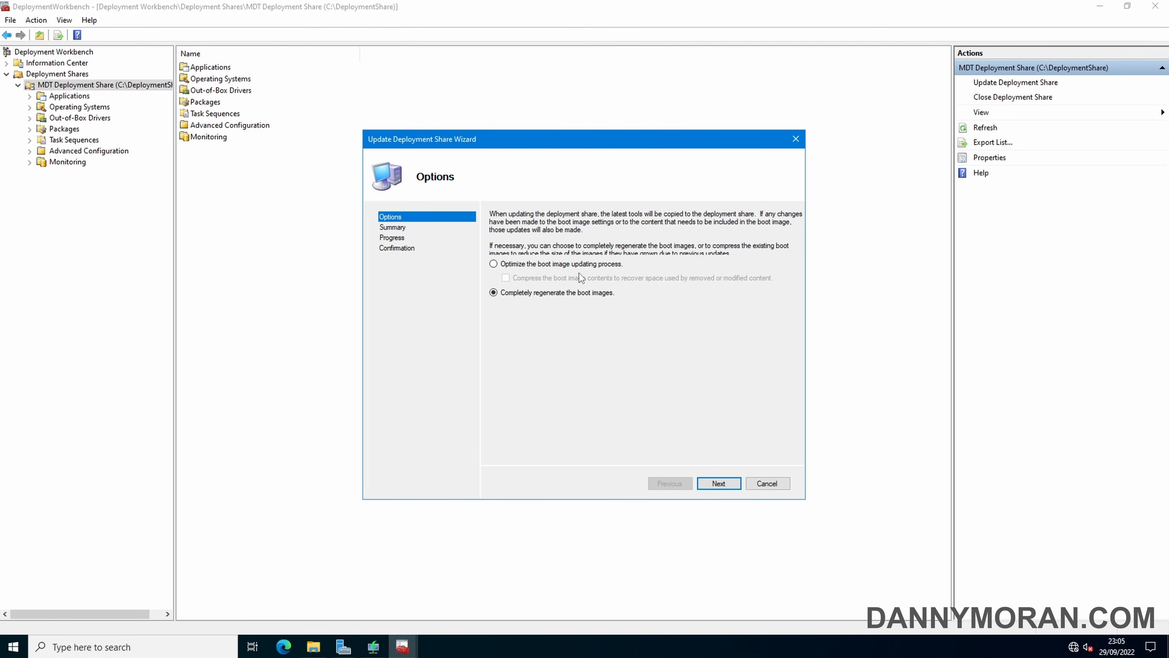
left_click(718, 484)
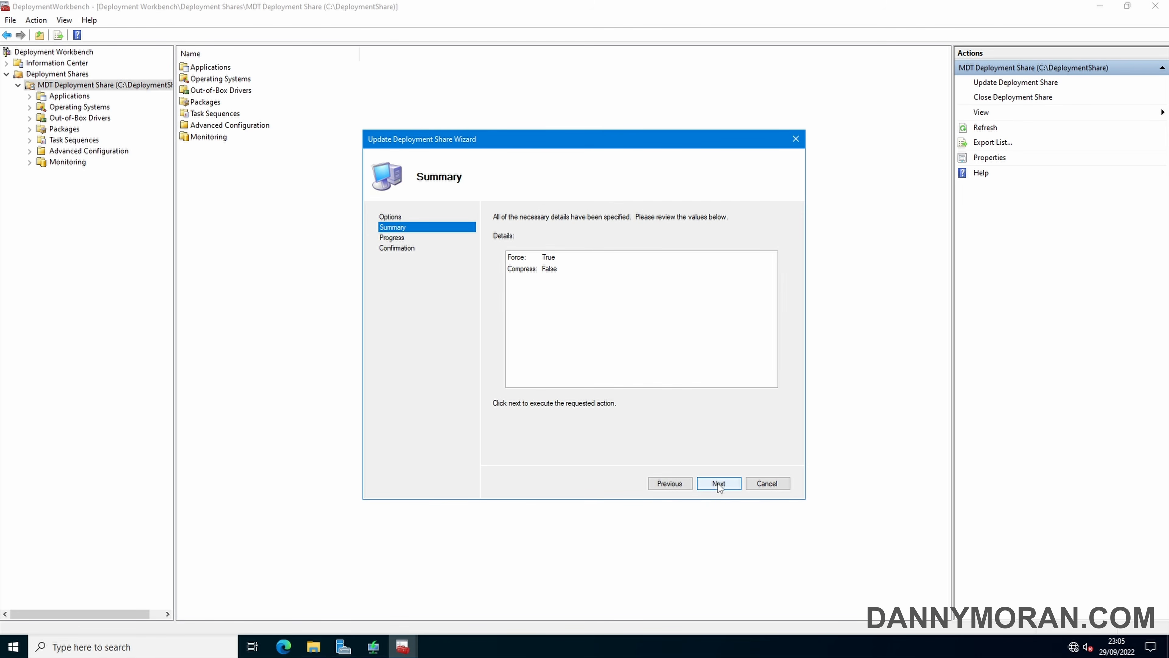
left_click(718, 483)
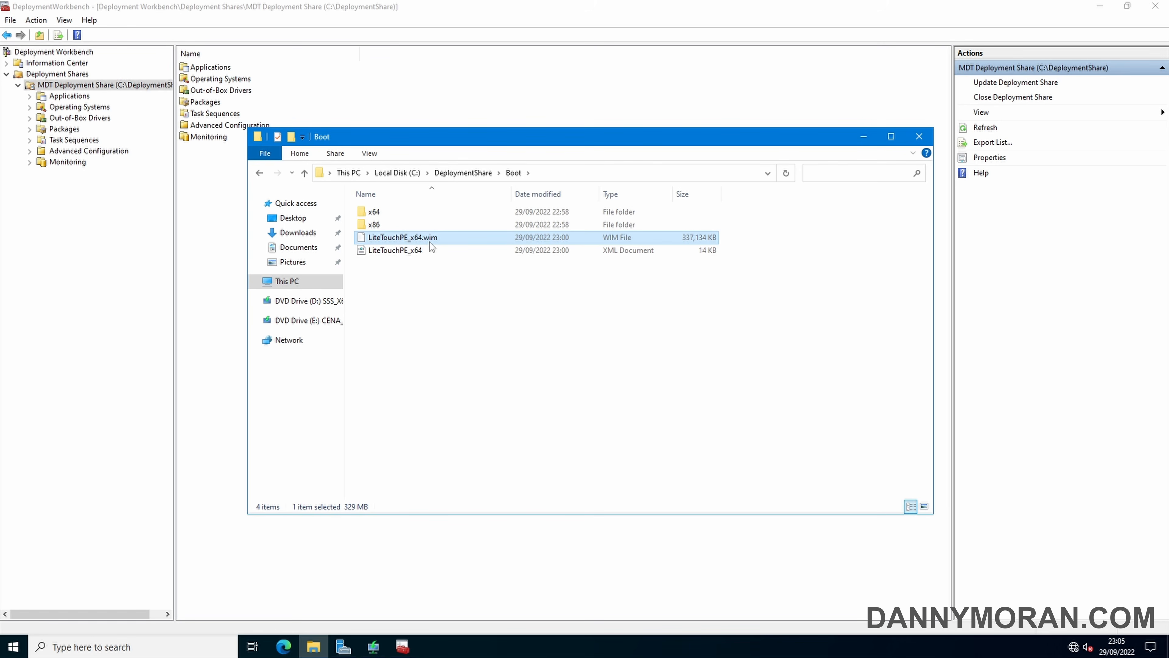
left_click(861, 137)
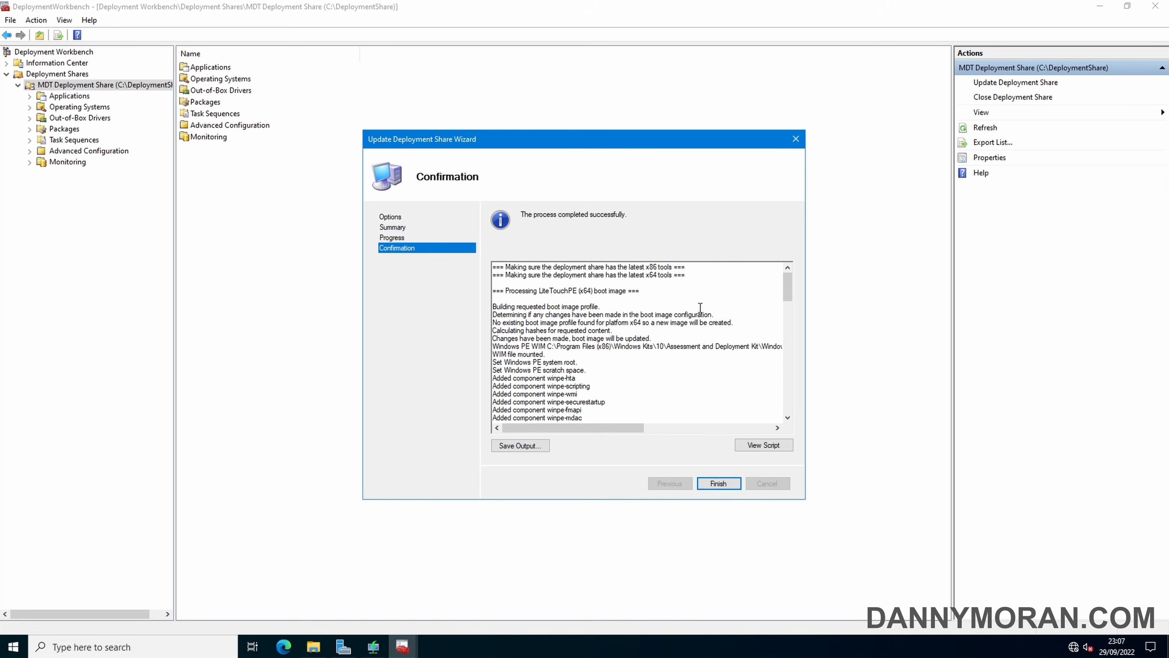
left_click(716, 483)
left_click(314, 647)
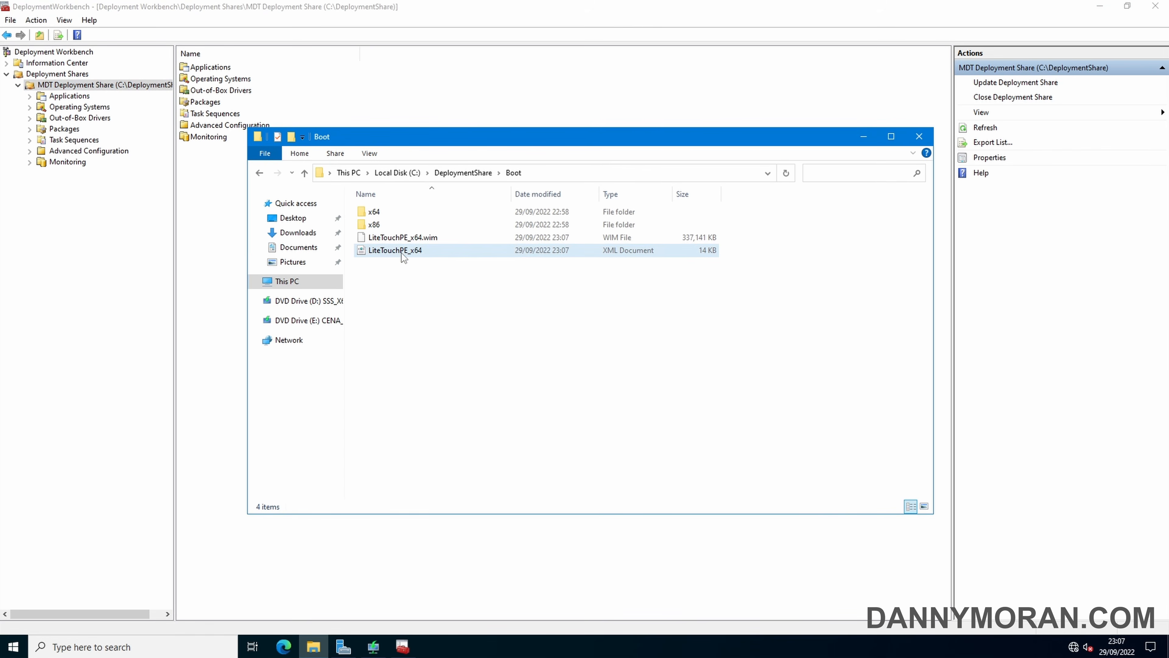
left_click(424, 241)
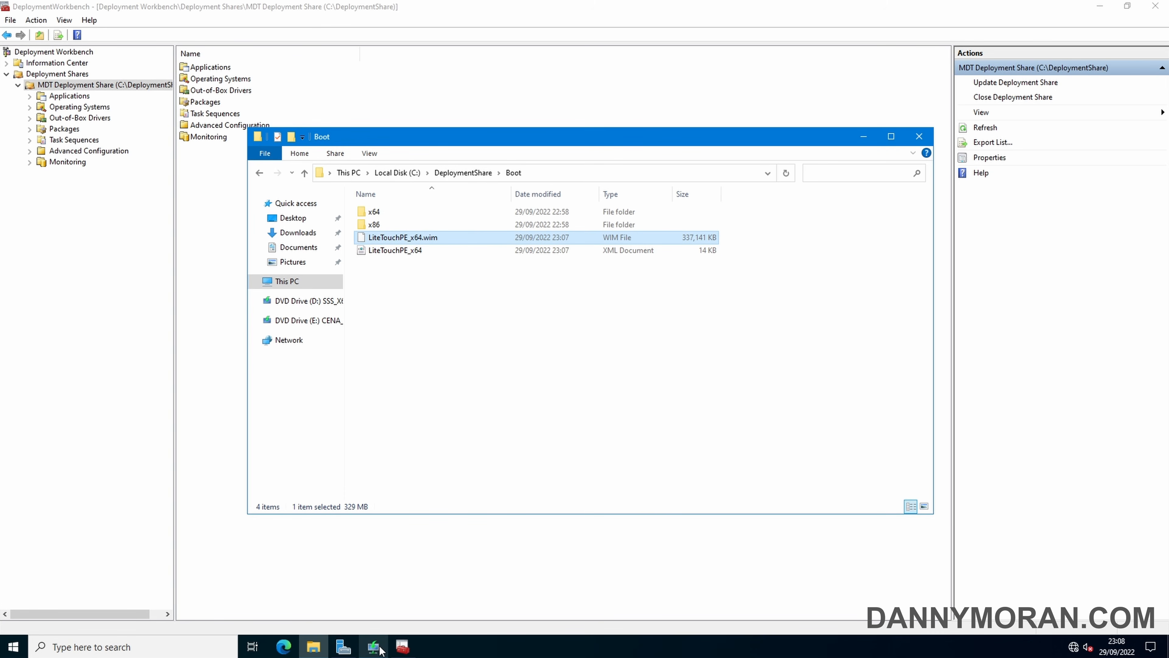
Replace the Lite Touch Windows PE (x64) boot image with the rebuilt LiteTouchPE_x64.wim file
mouse_move(373, 647)
left_click(382, 608)
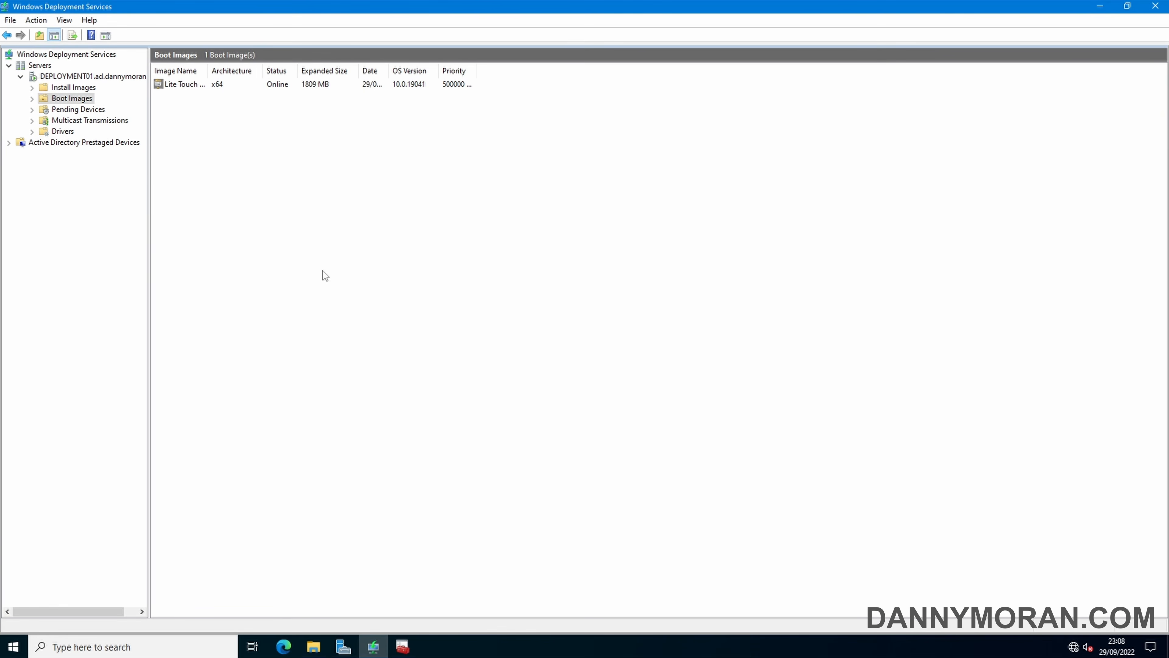
right_click(180, 88)
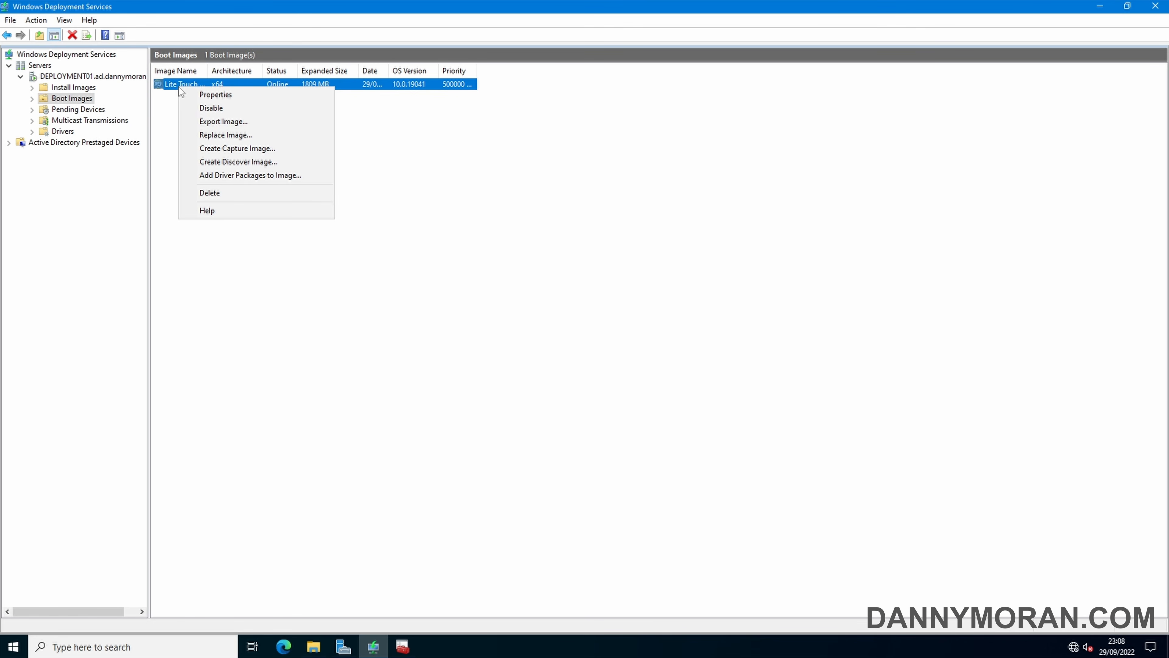
left_click(231, 136)
left_click(690, 290)
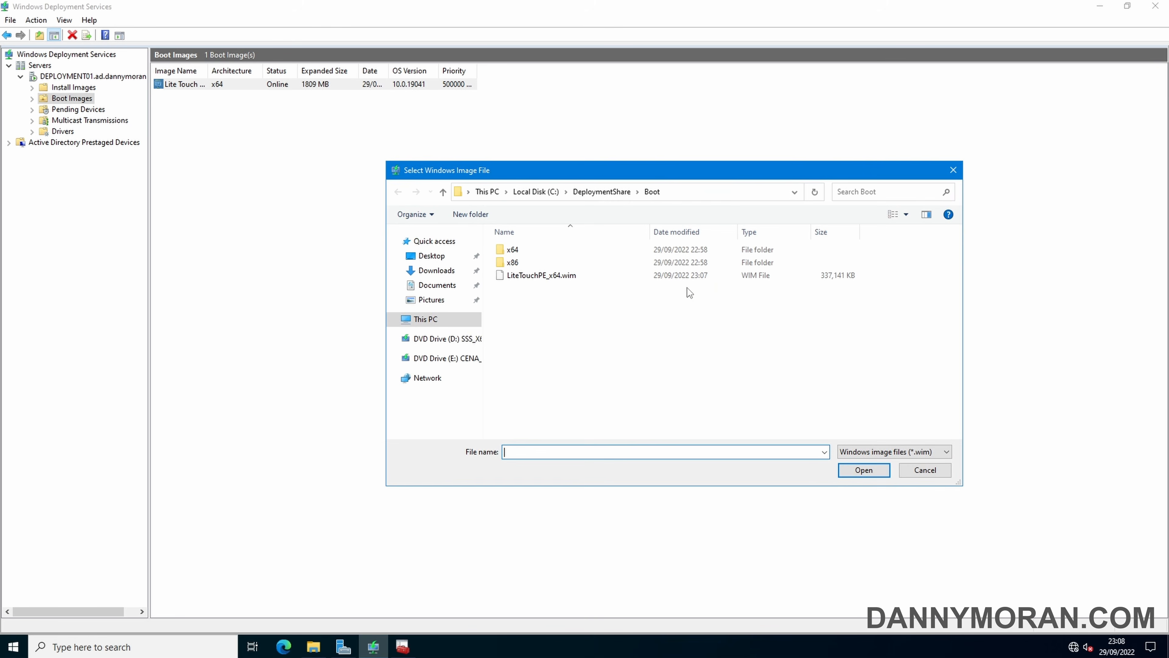
left_click(557, 277)
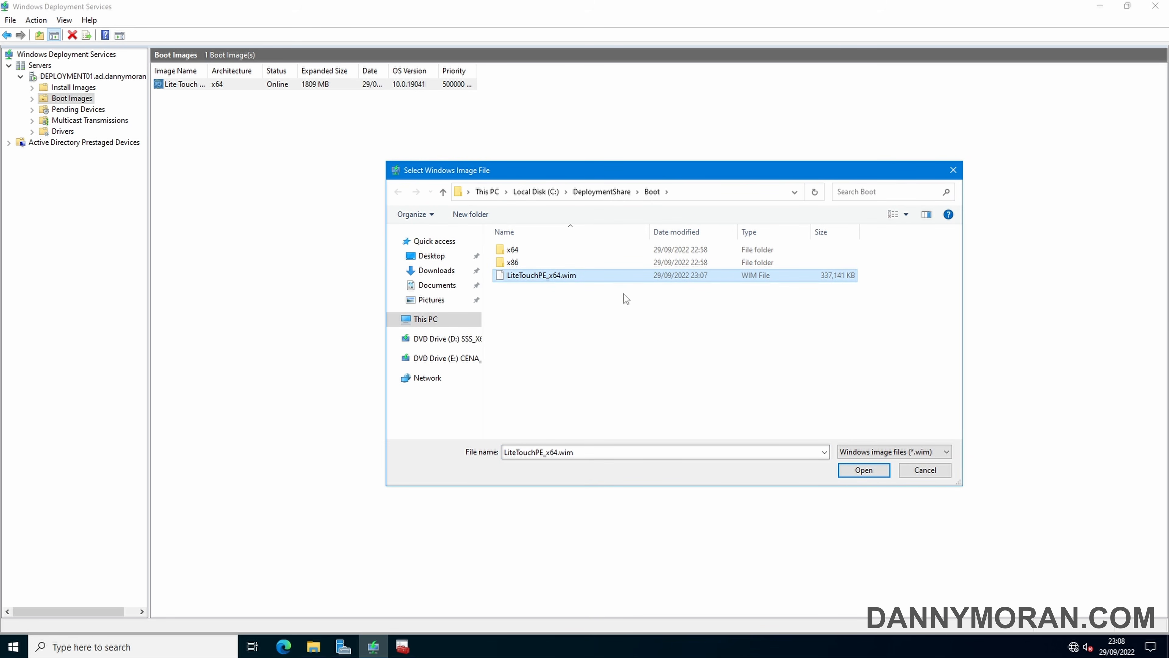
left_click(858, 471)
left_click(659, 438)
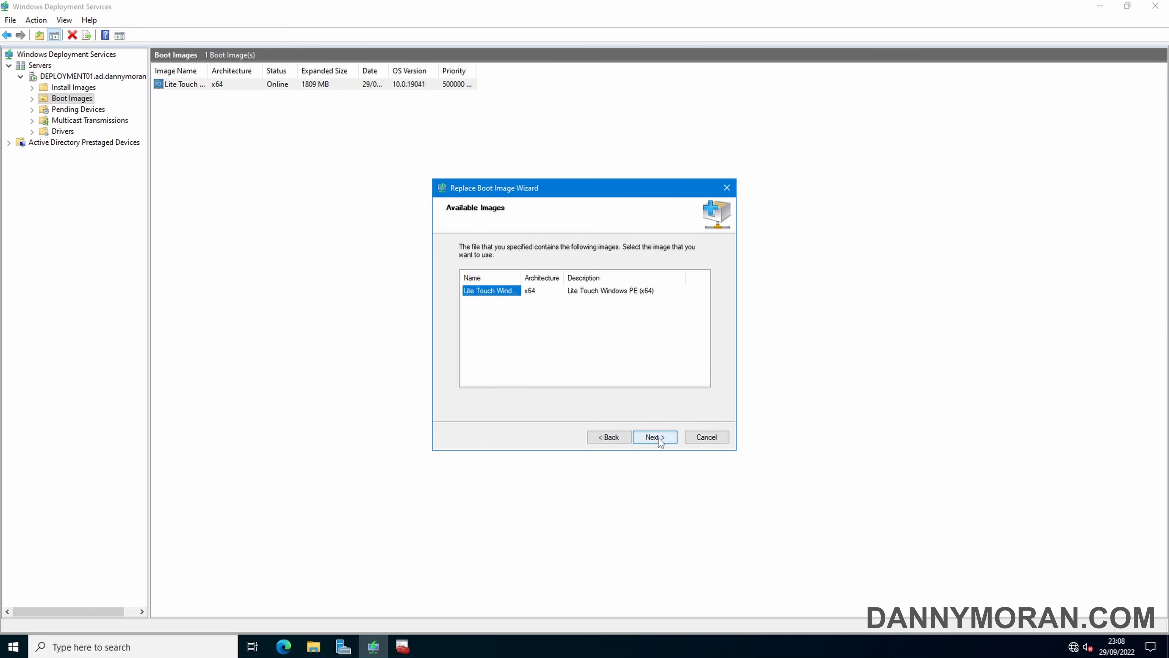
left_click(659, 438)
left_click(659, 438)
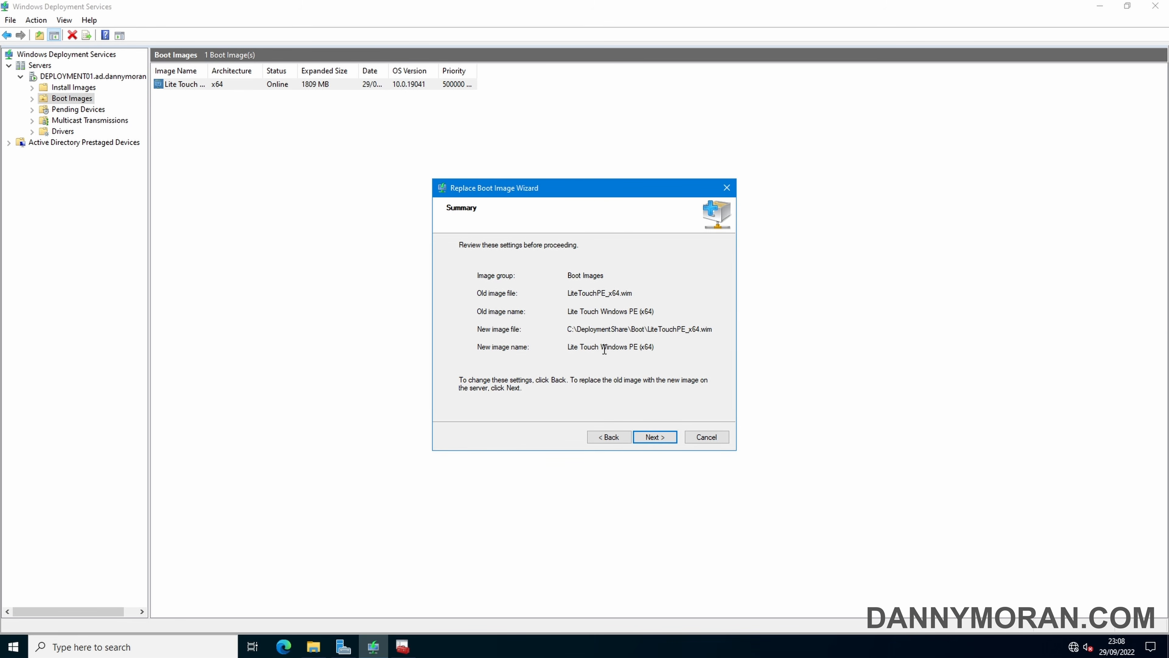
left_click(655, 437)
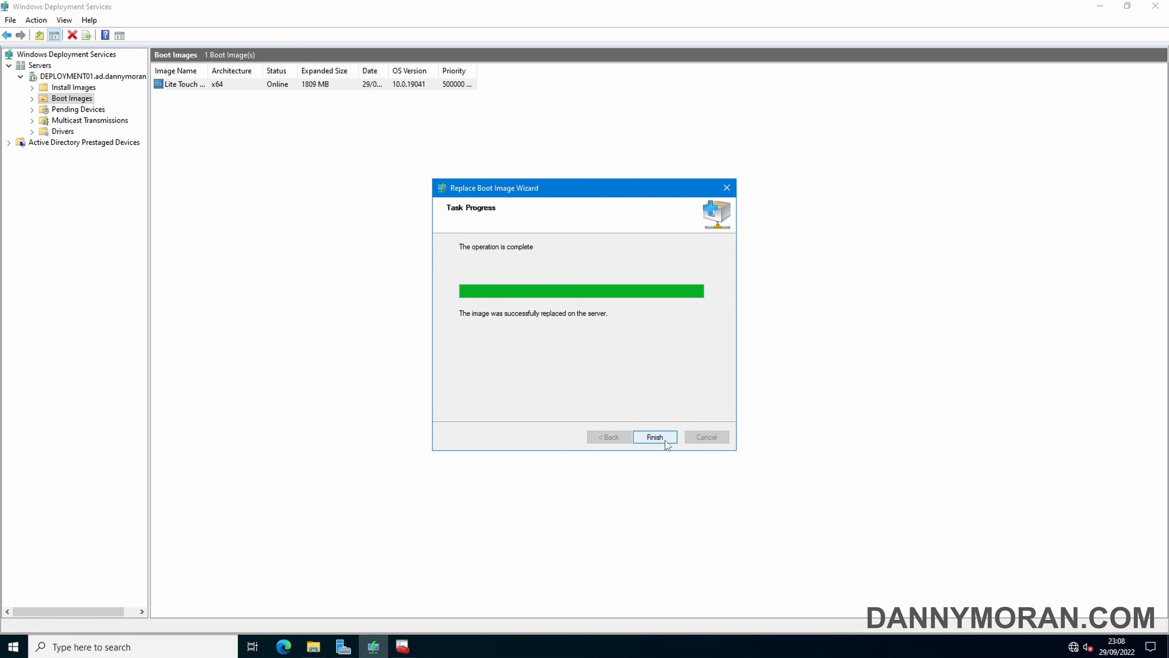
left_click(666, 440)
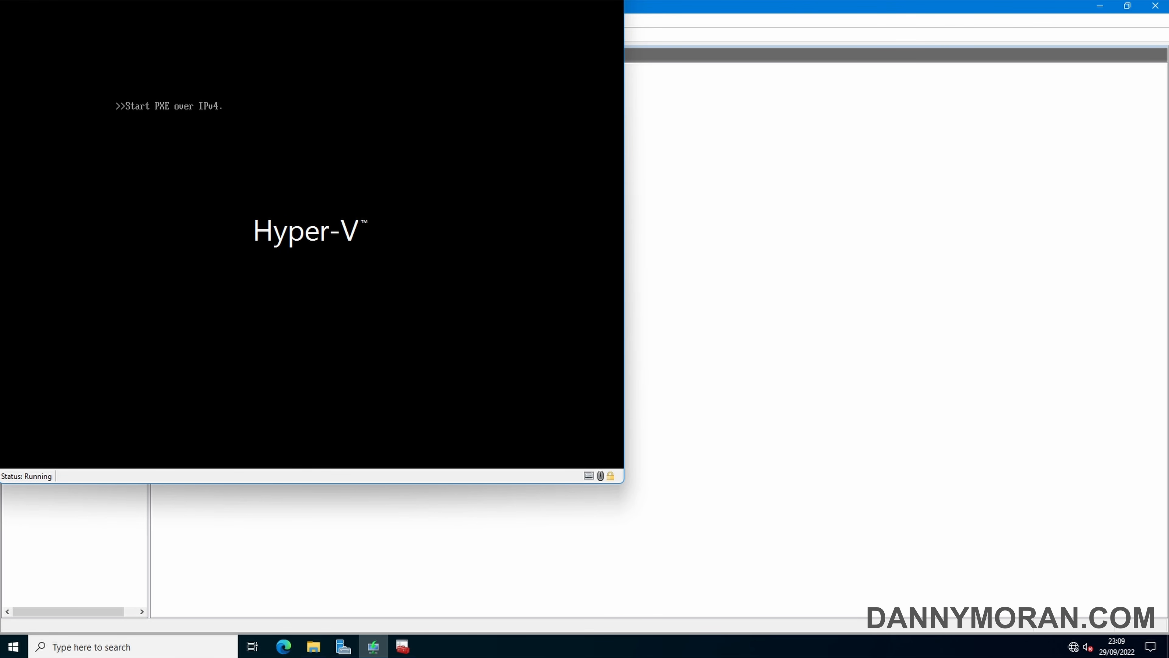
PXE-boot the VM, pick Windows 11 Enterprise Evaluation, name the computer WIN1122H2, and expand the Ready details
key("Return")
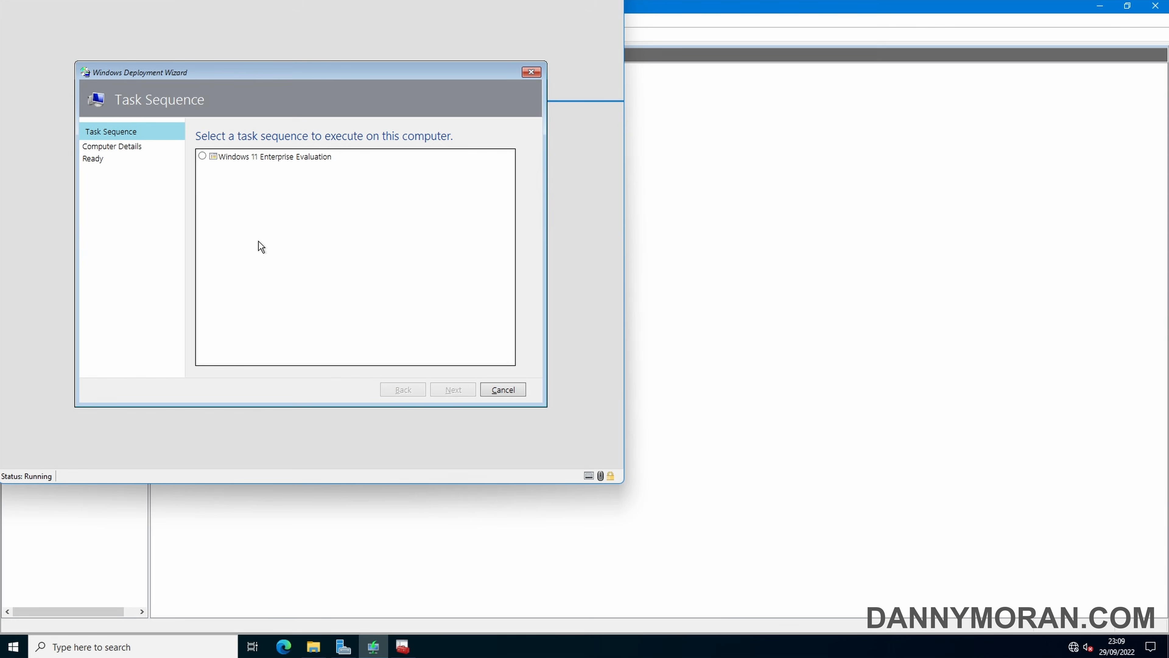
left_click(202, 157)
left_click(455, 389)
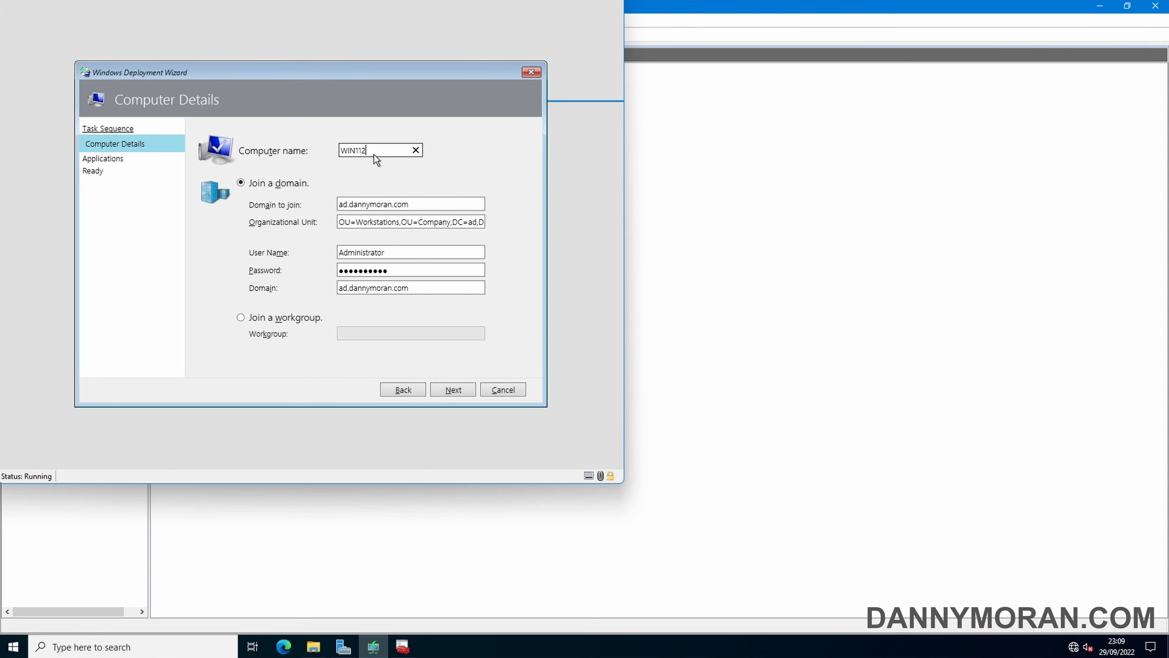
key("BackSpace")
key("BackSpace")
type("H2")
left_click(448, 391)
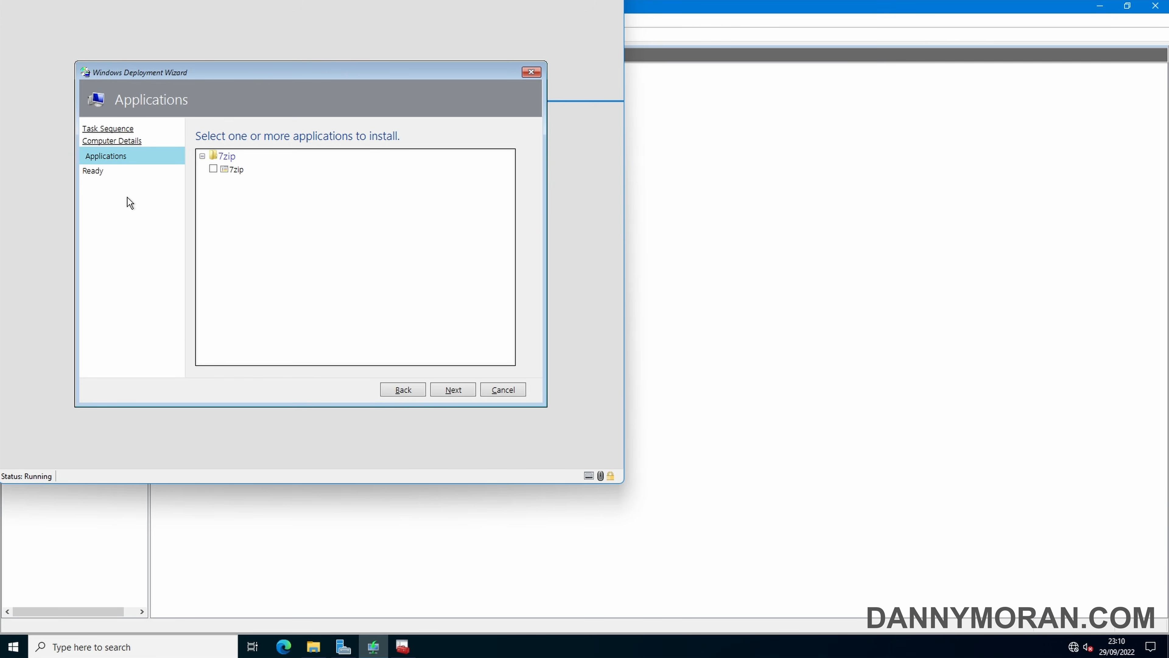
left_click(451, 389)
left_click(211, 185)
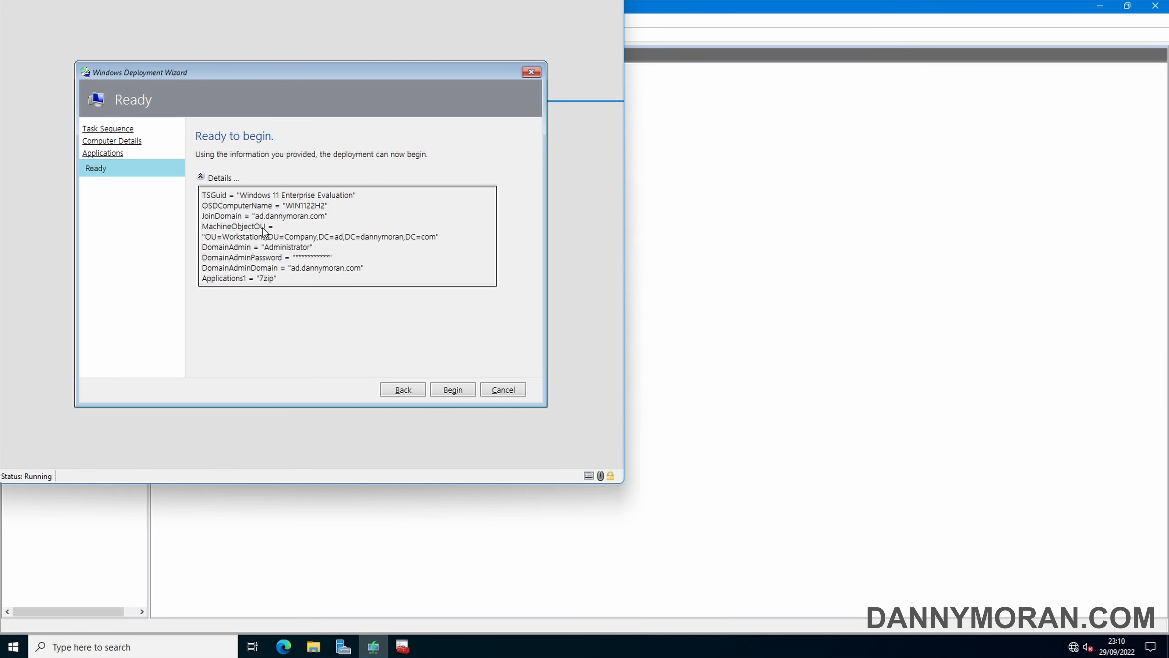
Run the deployment, dismiss the success summary, and confirm the device name WIN1122H2 in System settings
left_click(453, 389)
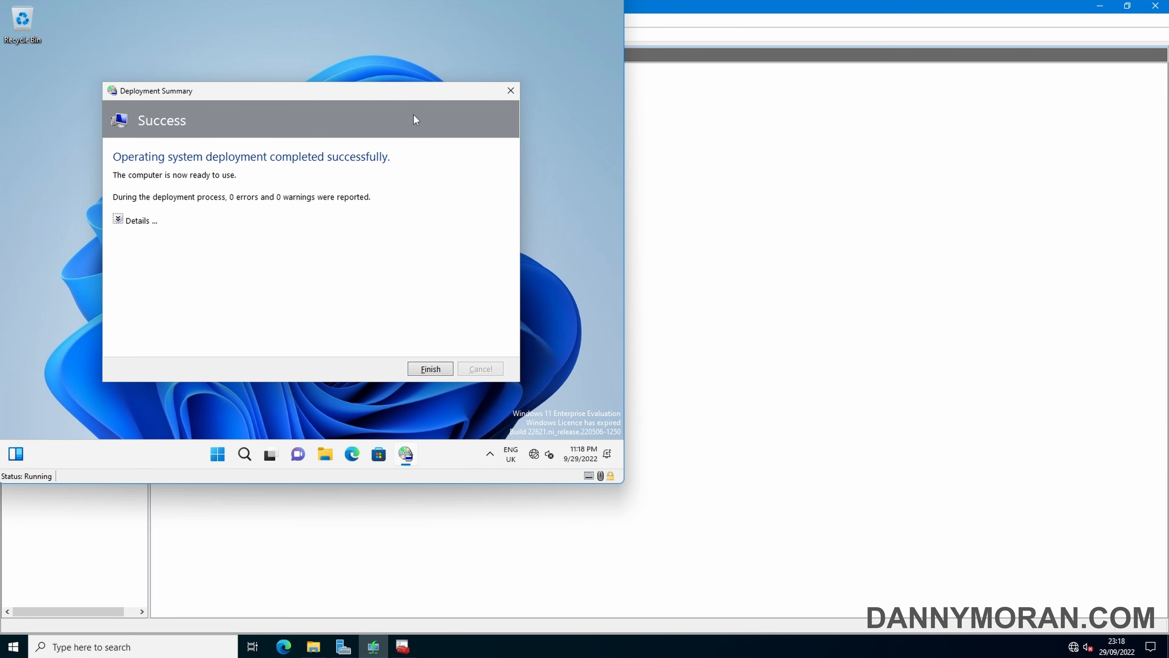
left_click(438, 373)
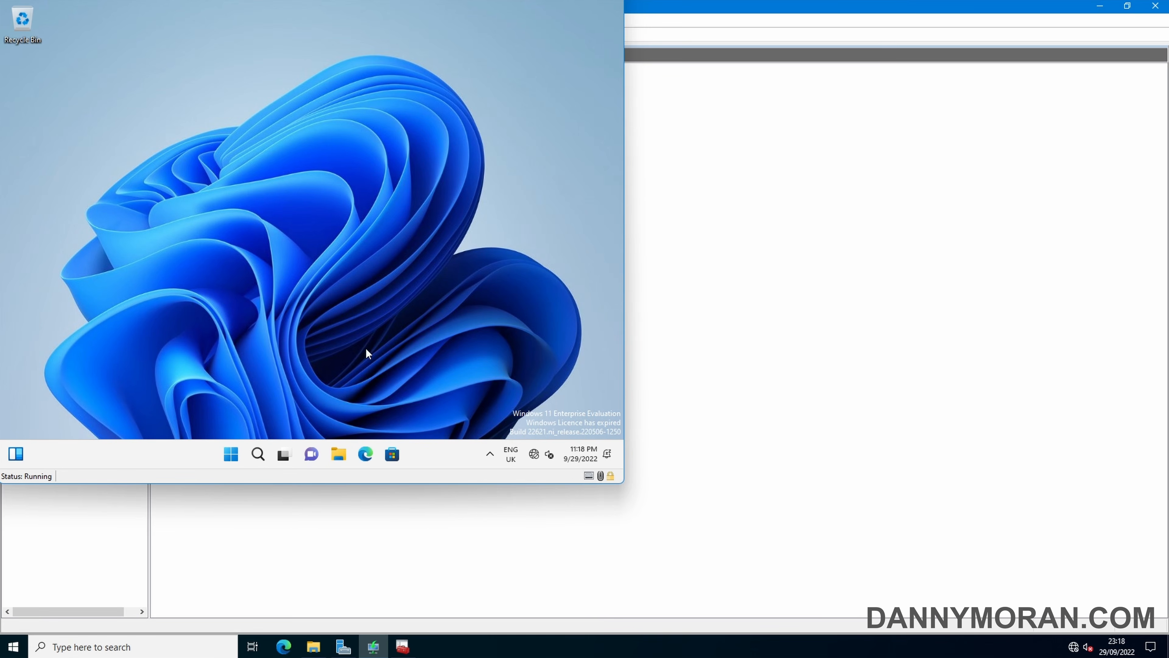
right_click(231, 454)
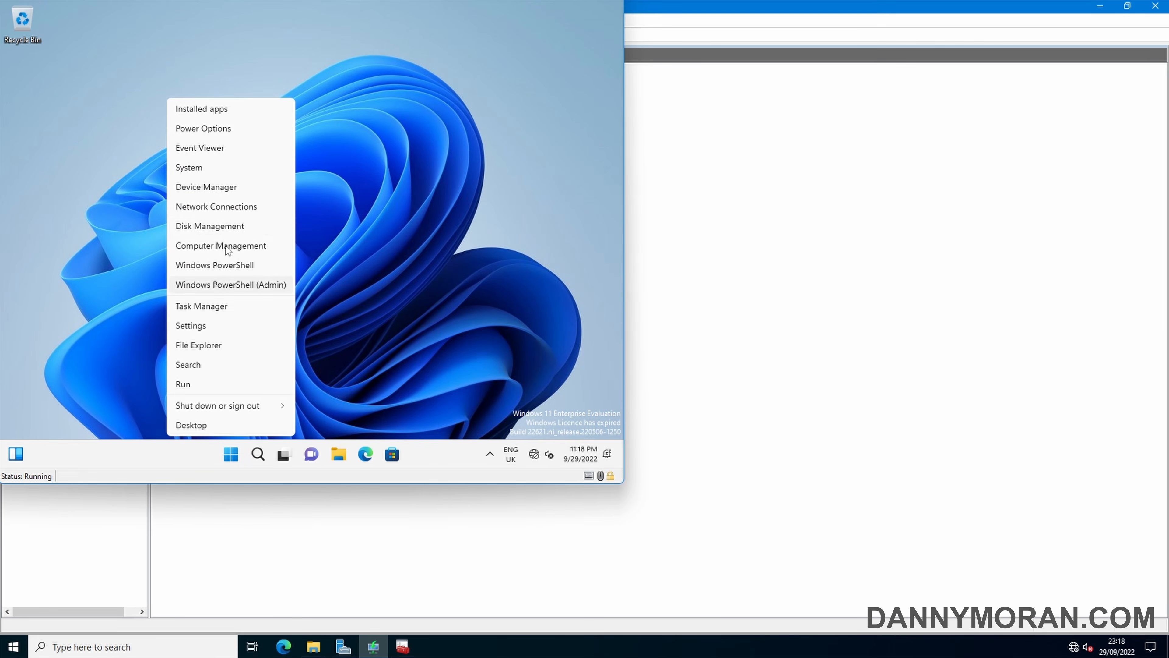
left_click(204, 169)
left_click(475, 29)
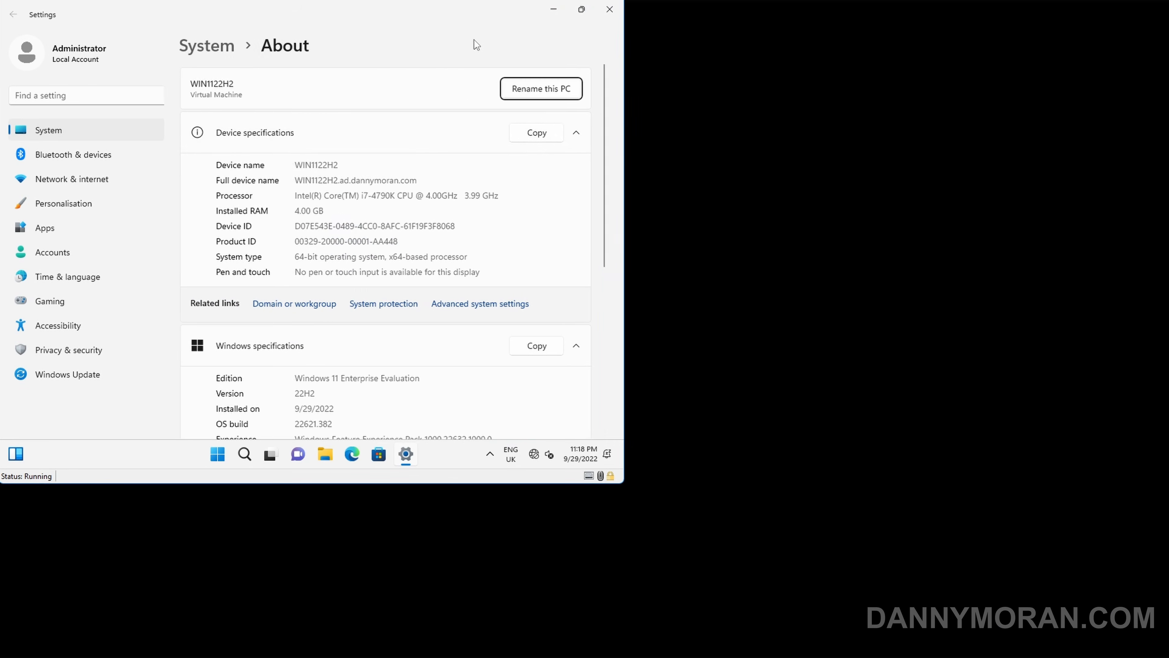
double_click(338, 166)
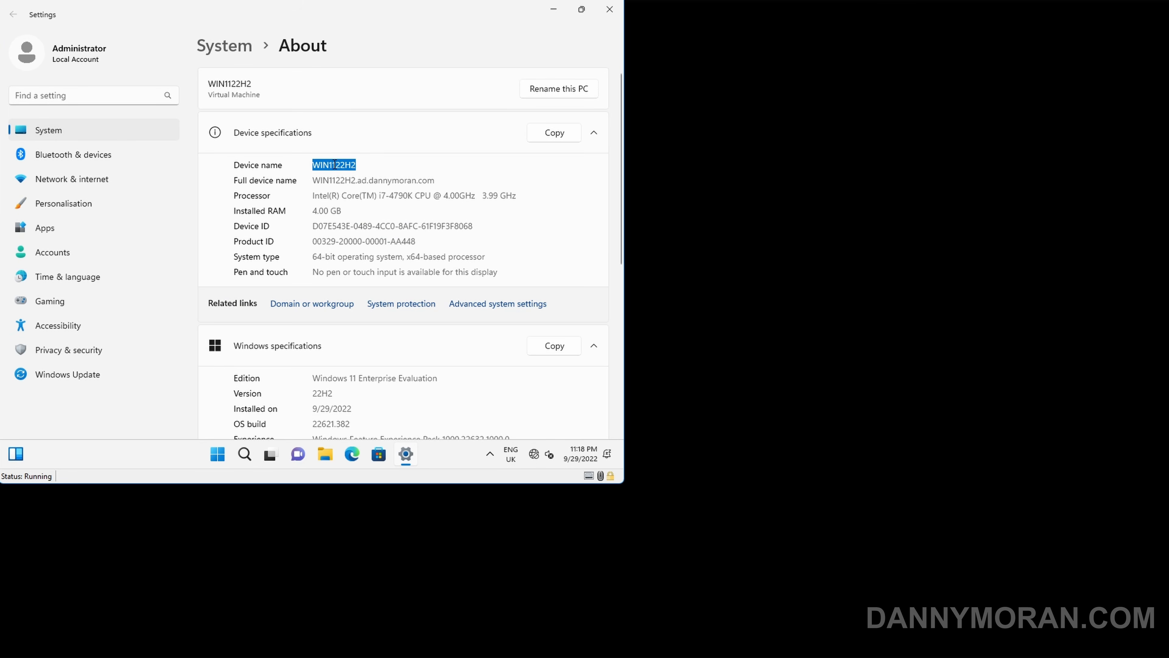
left_click(326, 182)
double_click(326, 182)
left_click(438, 179)
scroll(438, 180, "down", 4)
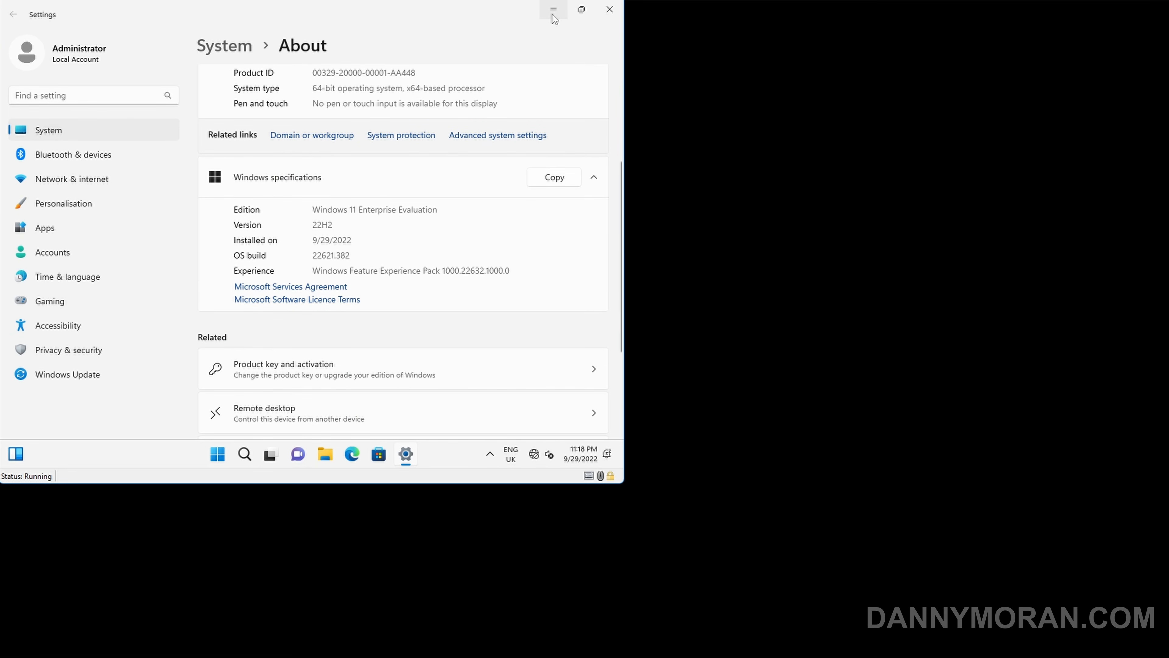
Launch 7-Zip File Manager from the 7-Zip folder in All apps
left_click(553, 15)
key("super")
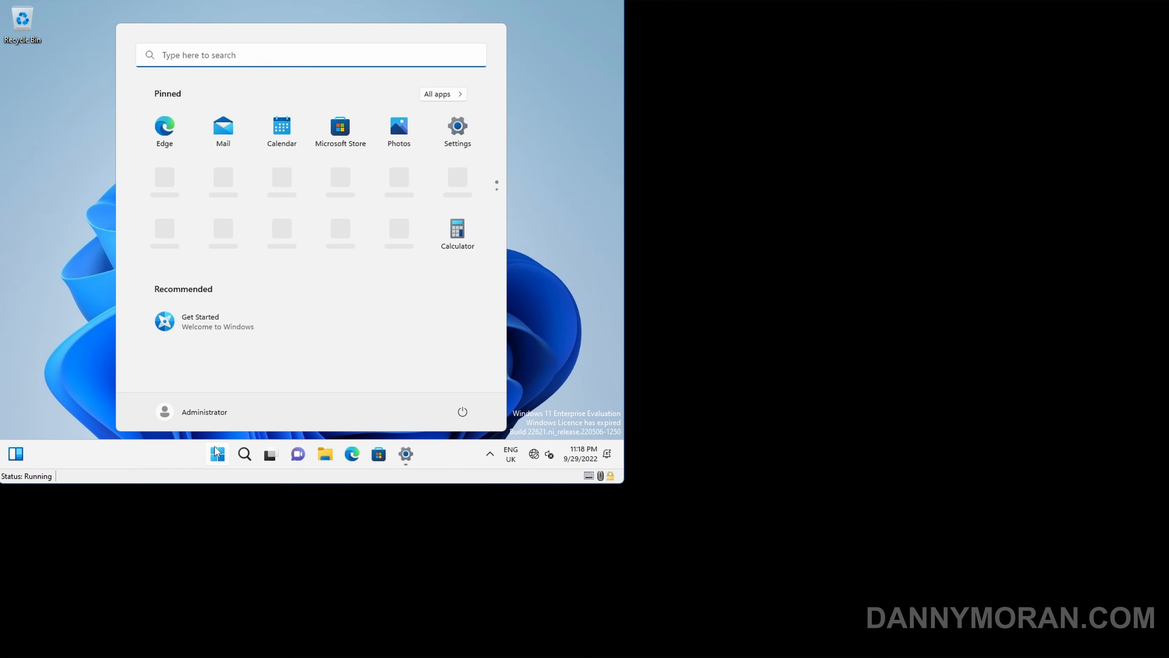
left_click(443, 93)
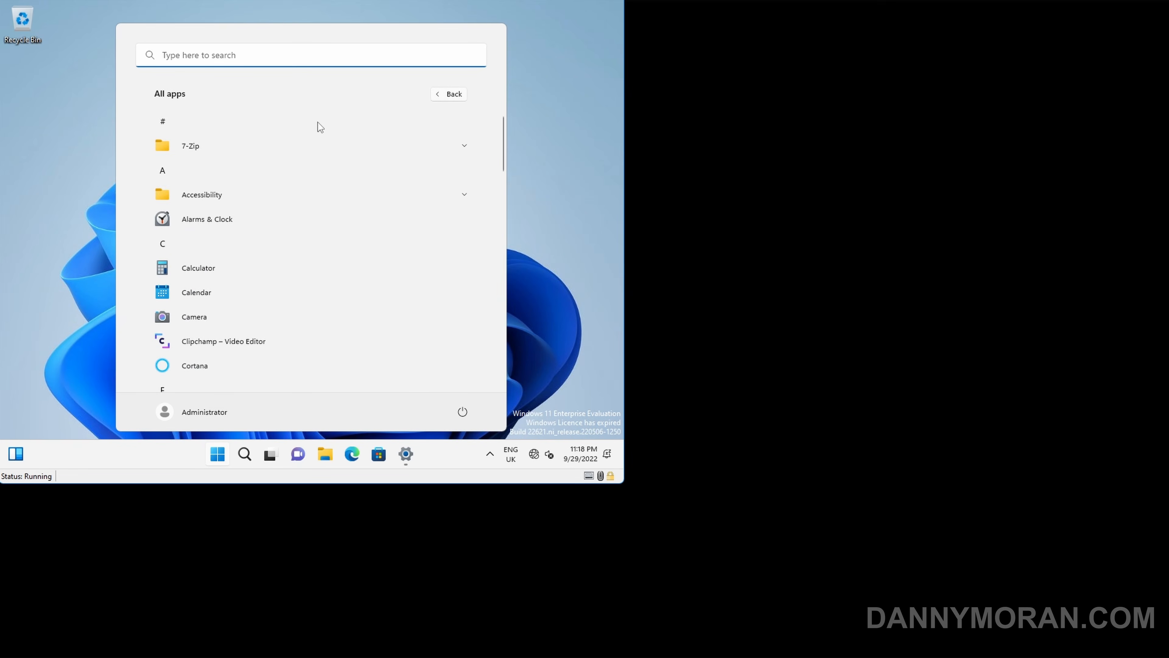
left_click(227, 150)
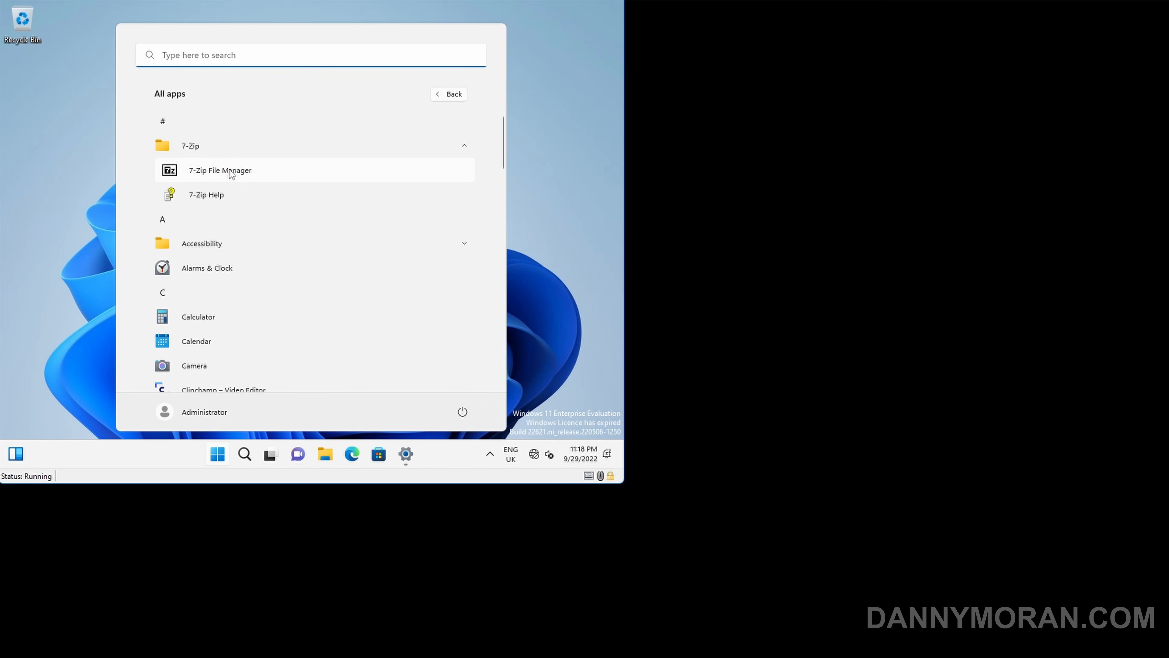
left_click(230, 170)
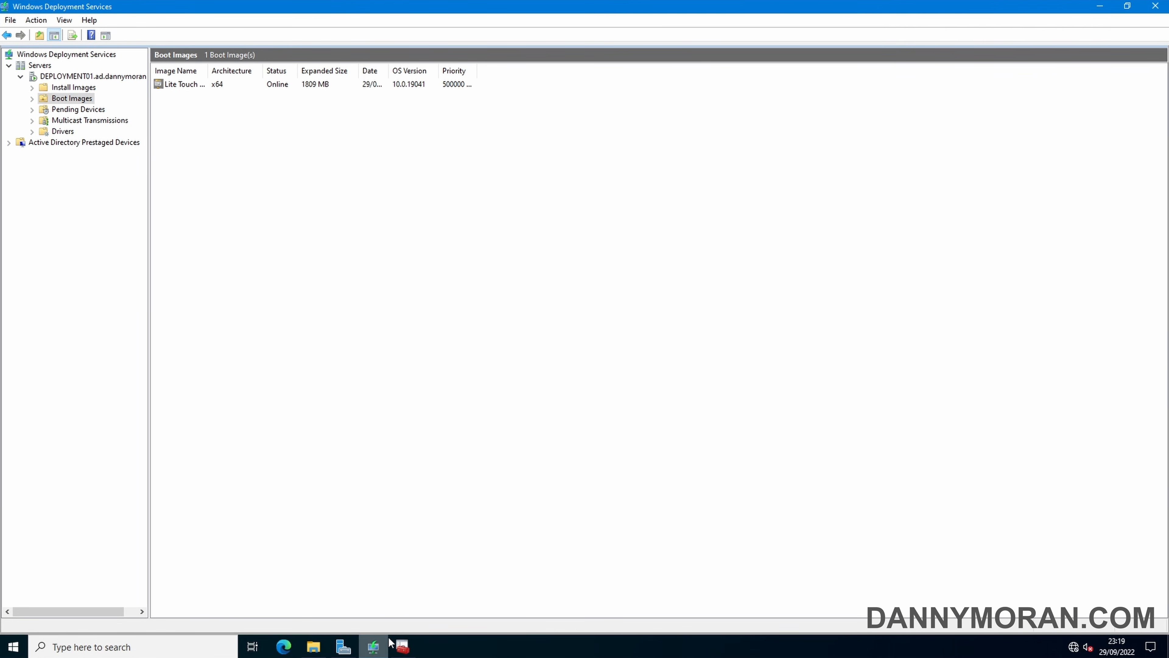
Open Monitoring in Deployment Workbench and view the WIN1122H2 entry's properties
left_click(402, 646)
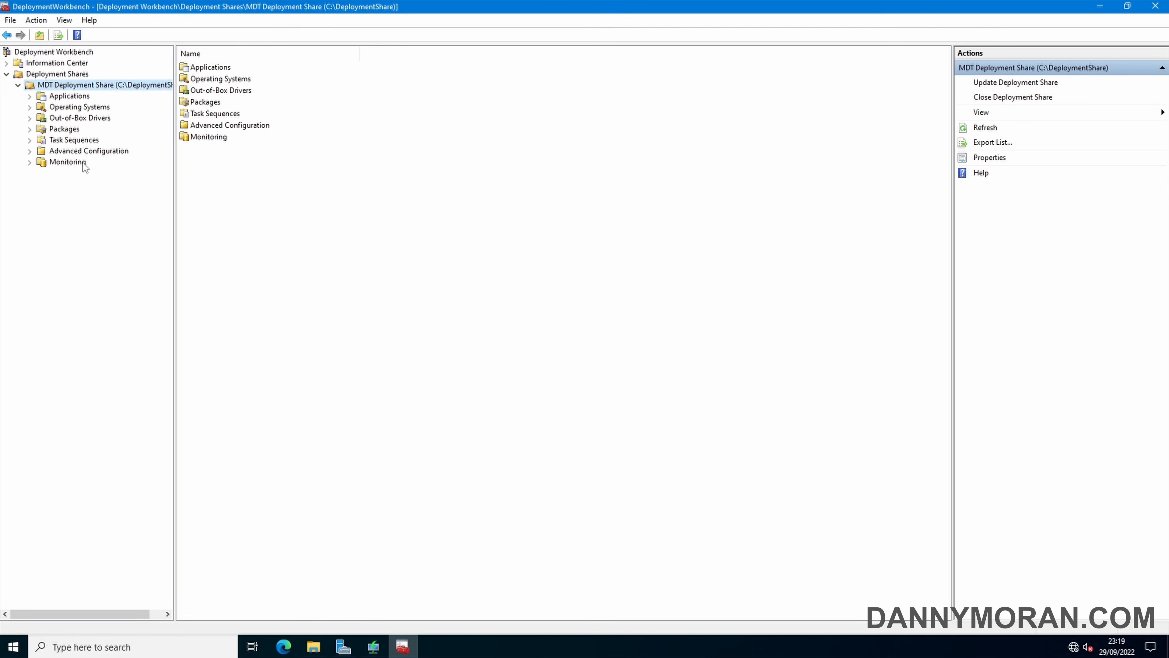
left_click(68, 162)
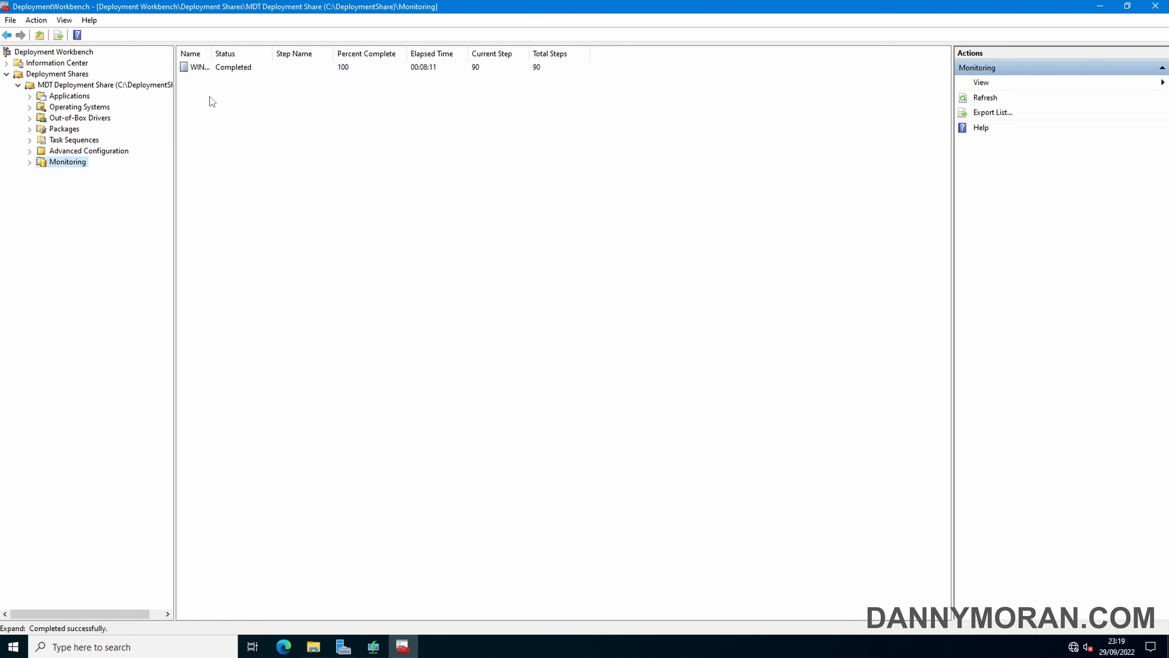
double_click(199, 67)
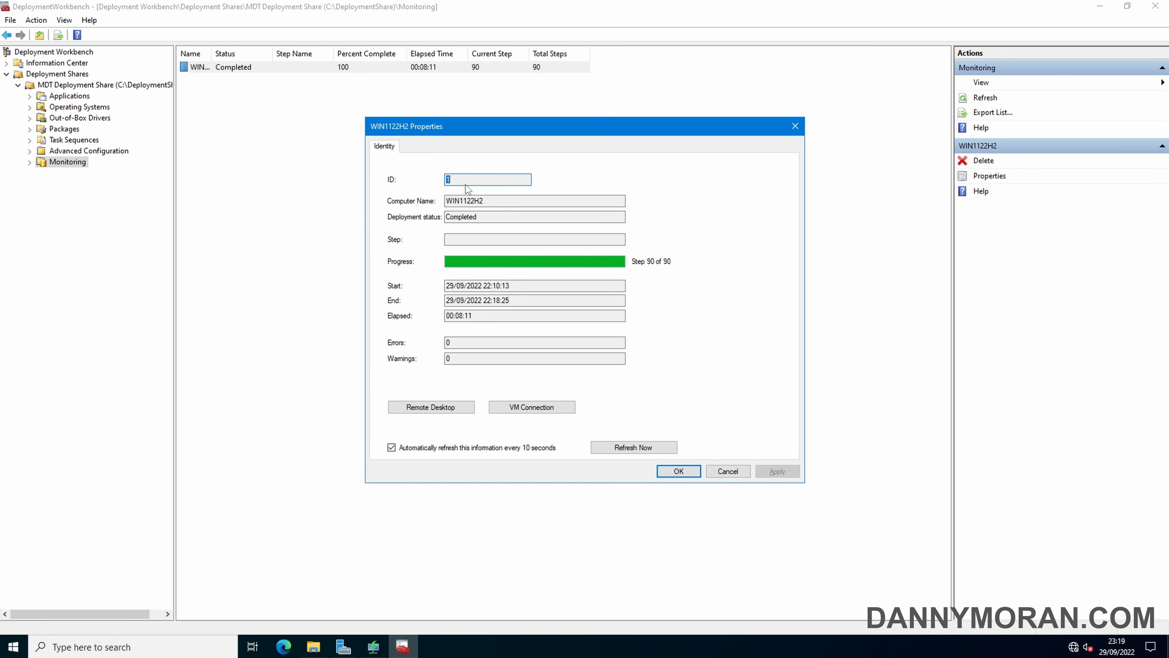